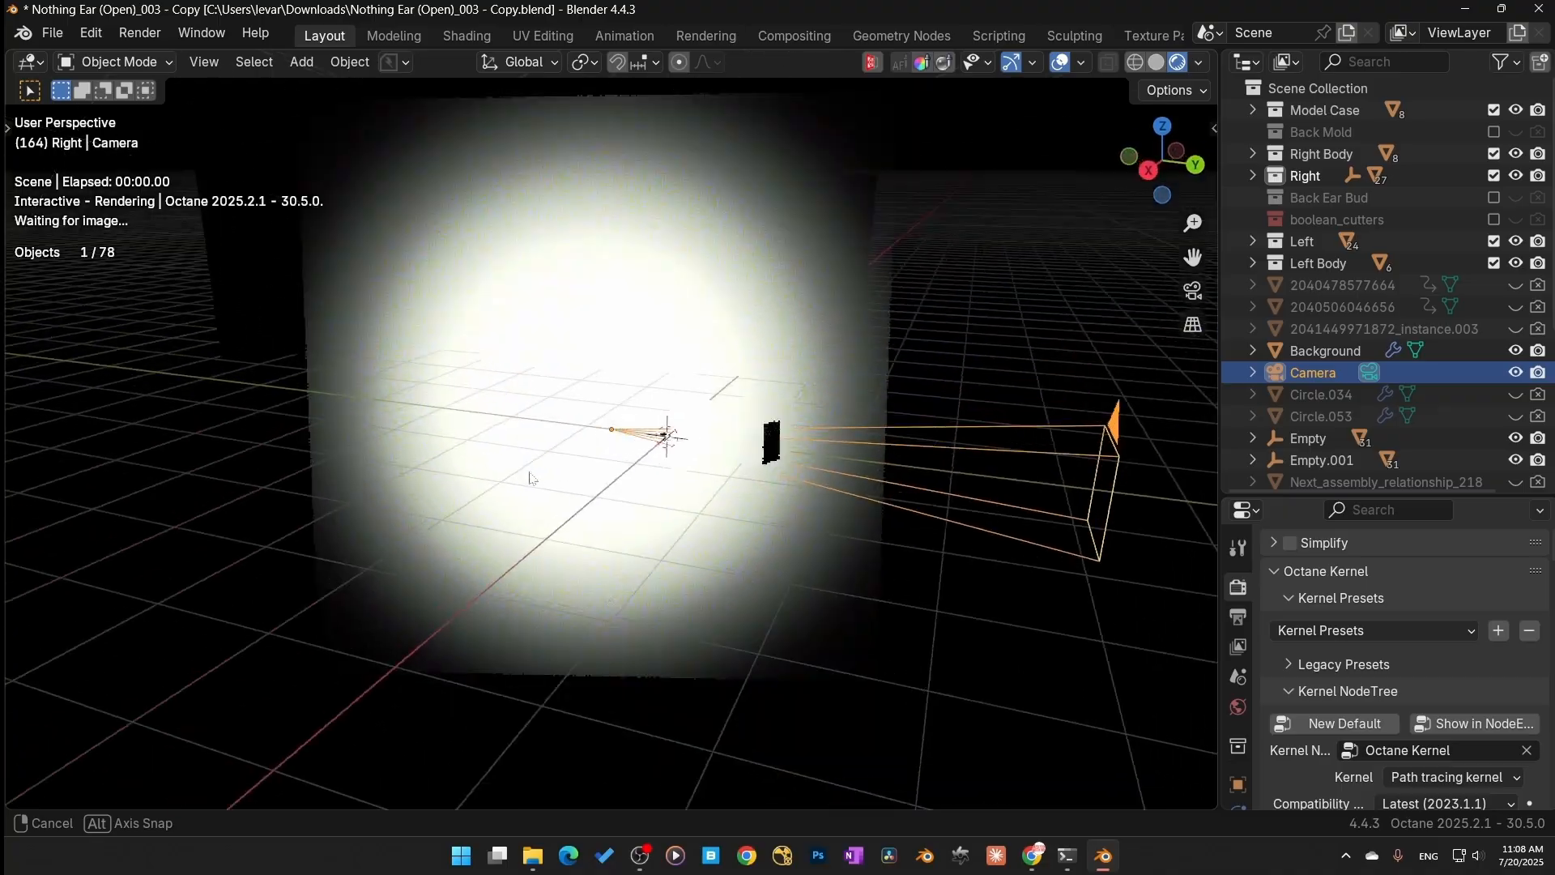
middle_click_drag(530, 477, 482, 438)
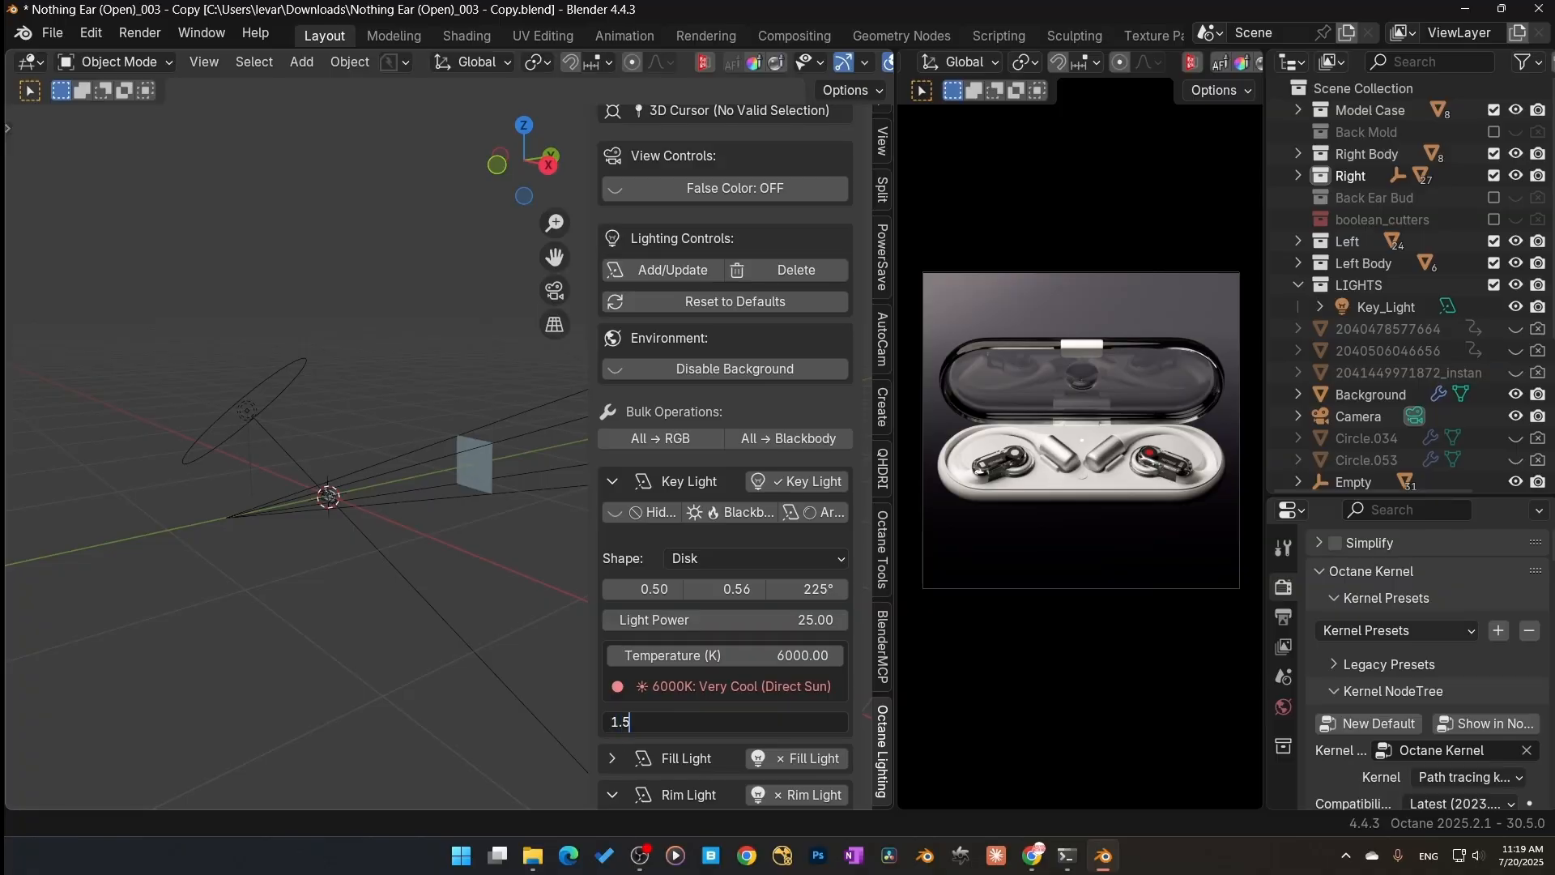
Step: Set the key light's extra value to 1.5 and toggle the False Color view on, off and on again
key("Return")
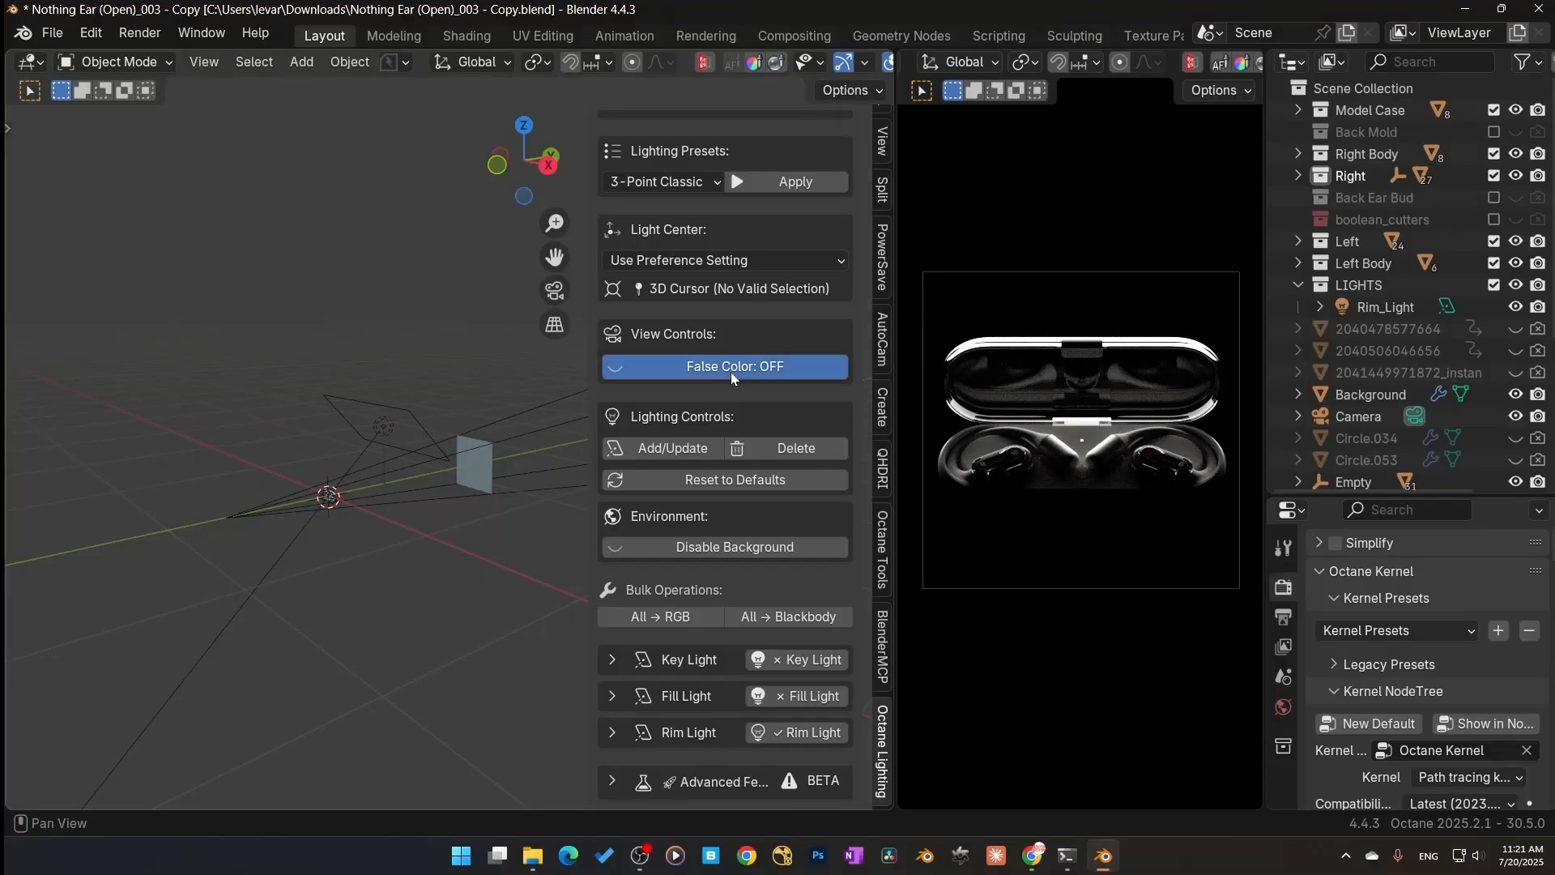
left_click(730, 371)
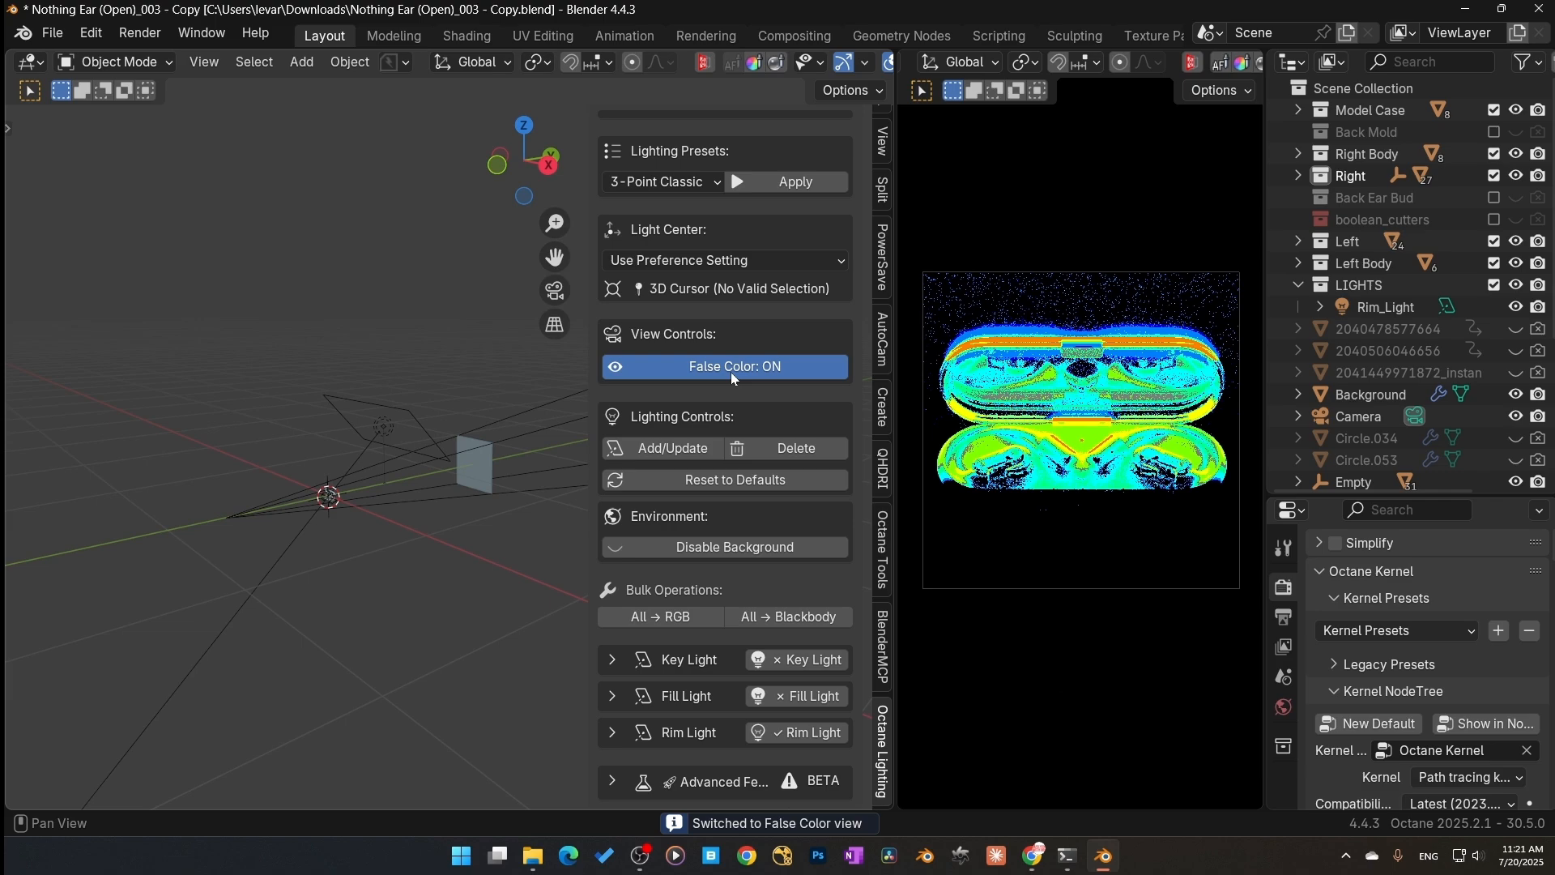
left_click(730, 371)
left_click(730, 372)
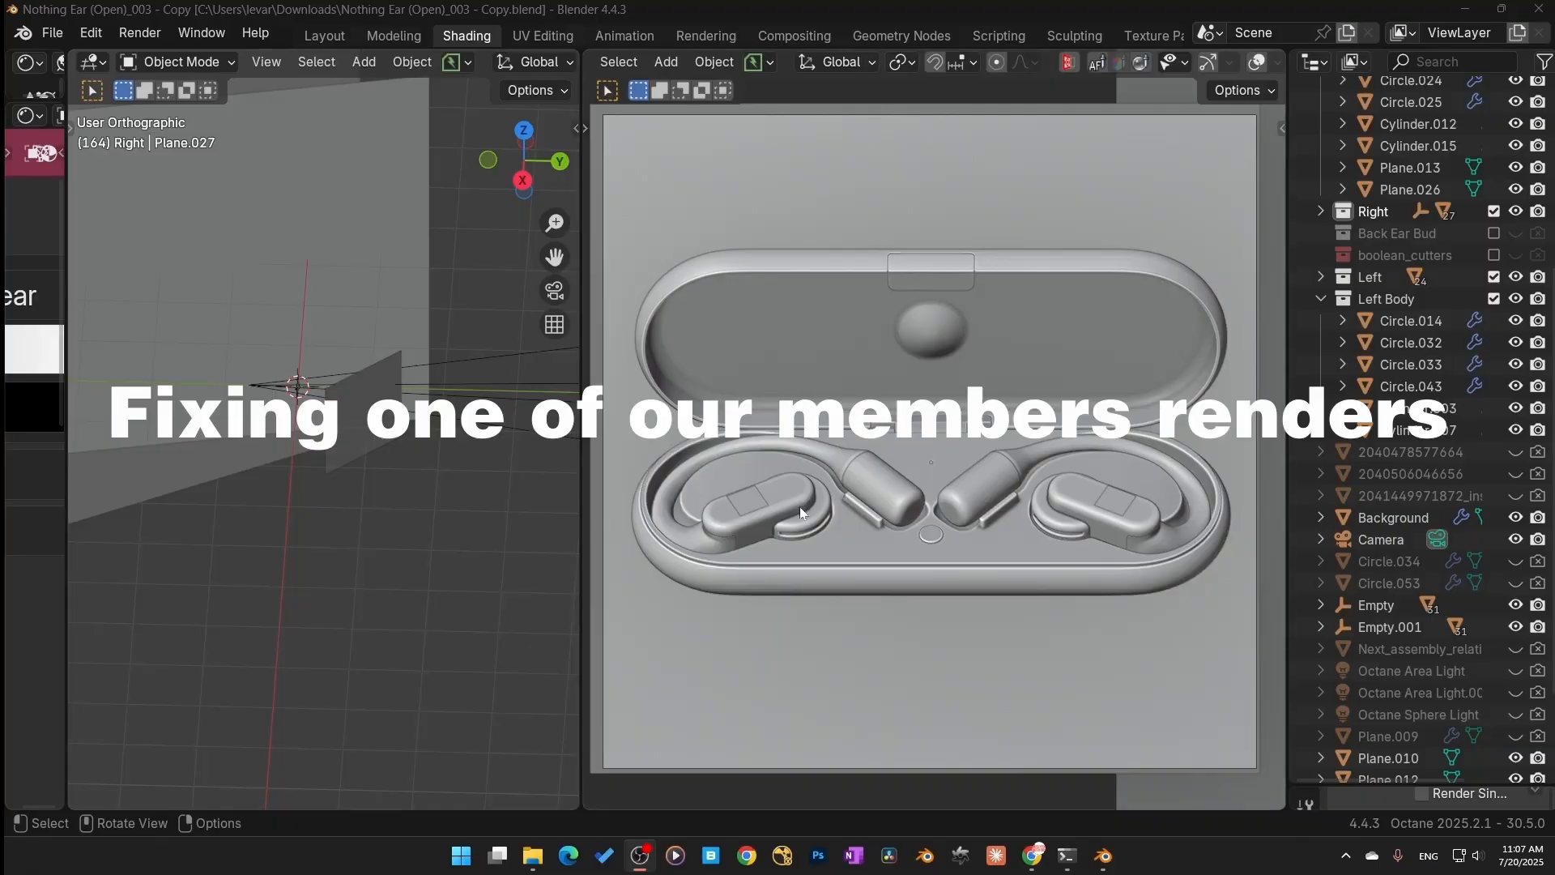
Step: Switch the viewport to rendered shading and view the scene through the camera
middle_click_drag(431, 464, 343, 396)
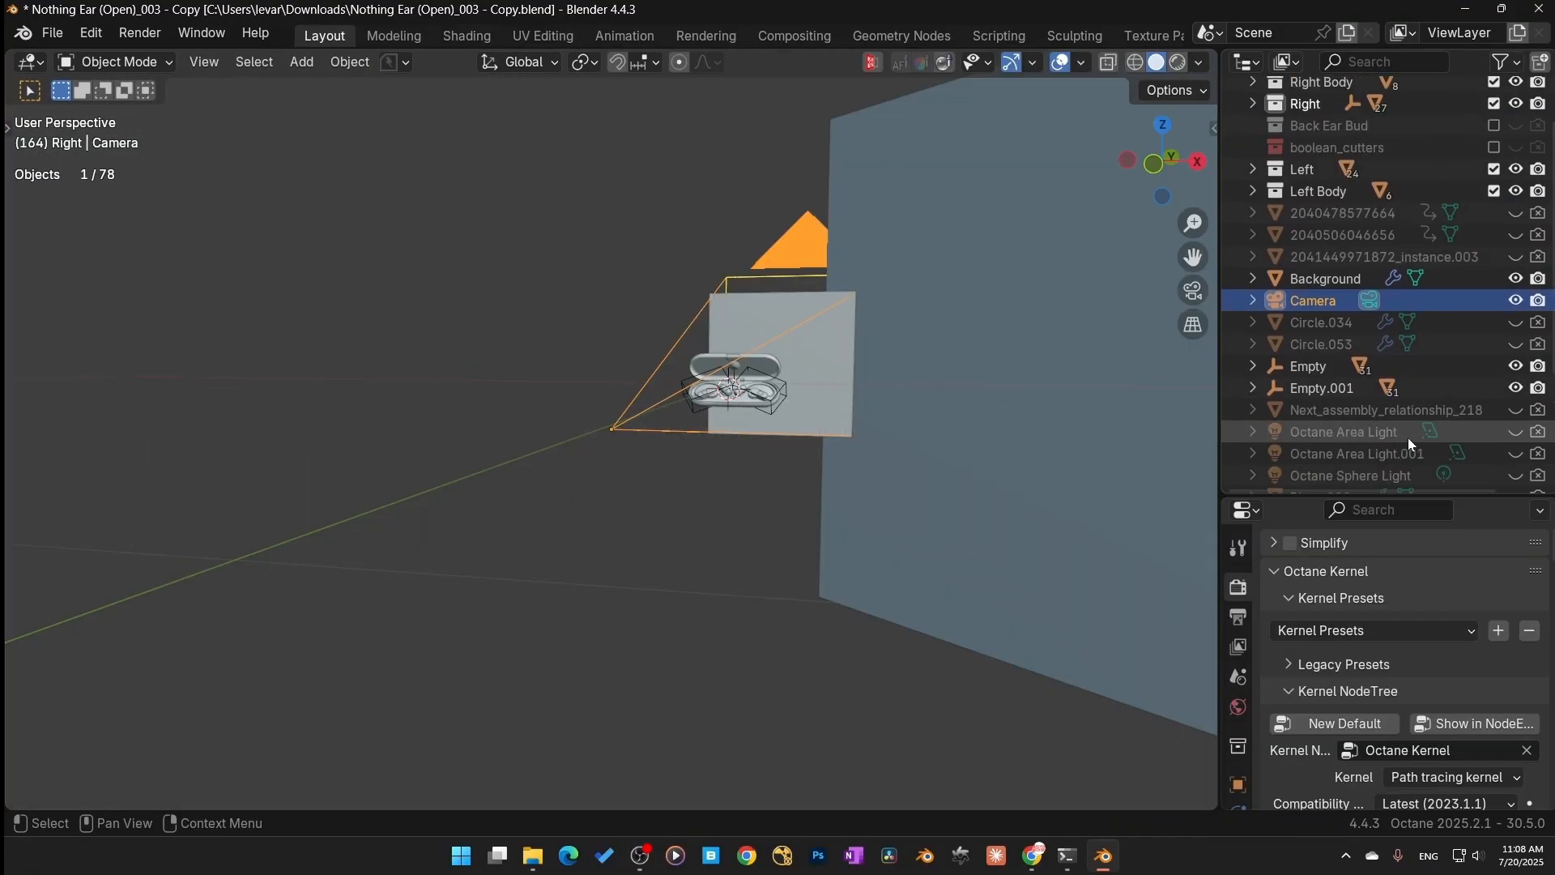
scroll(1391, 438, "up", 3)
key("z")
mouse_move(640, 376)
middle_mouse_down()
mouse_move(468, 413)
mouse_move(582, 495)
mouse_move(611, 454)
mouse_move(294, 473)
mouse_move(562, 419)
mouse_move(403, 503)
mouse_move(466, 488)
mouse_move(567, 503)
middle_mouse_up()
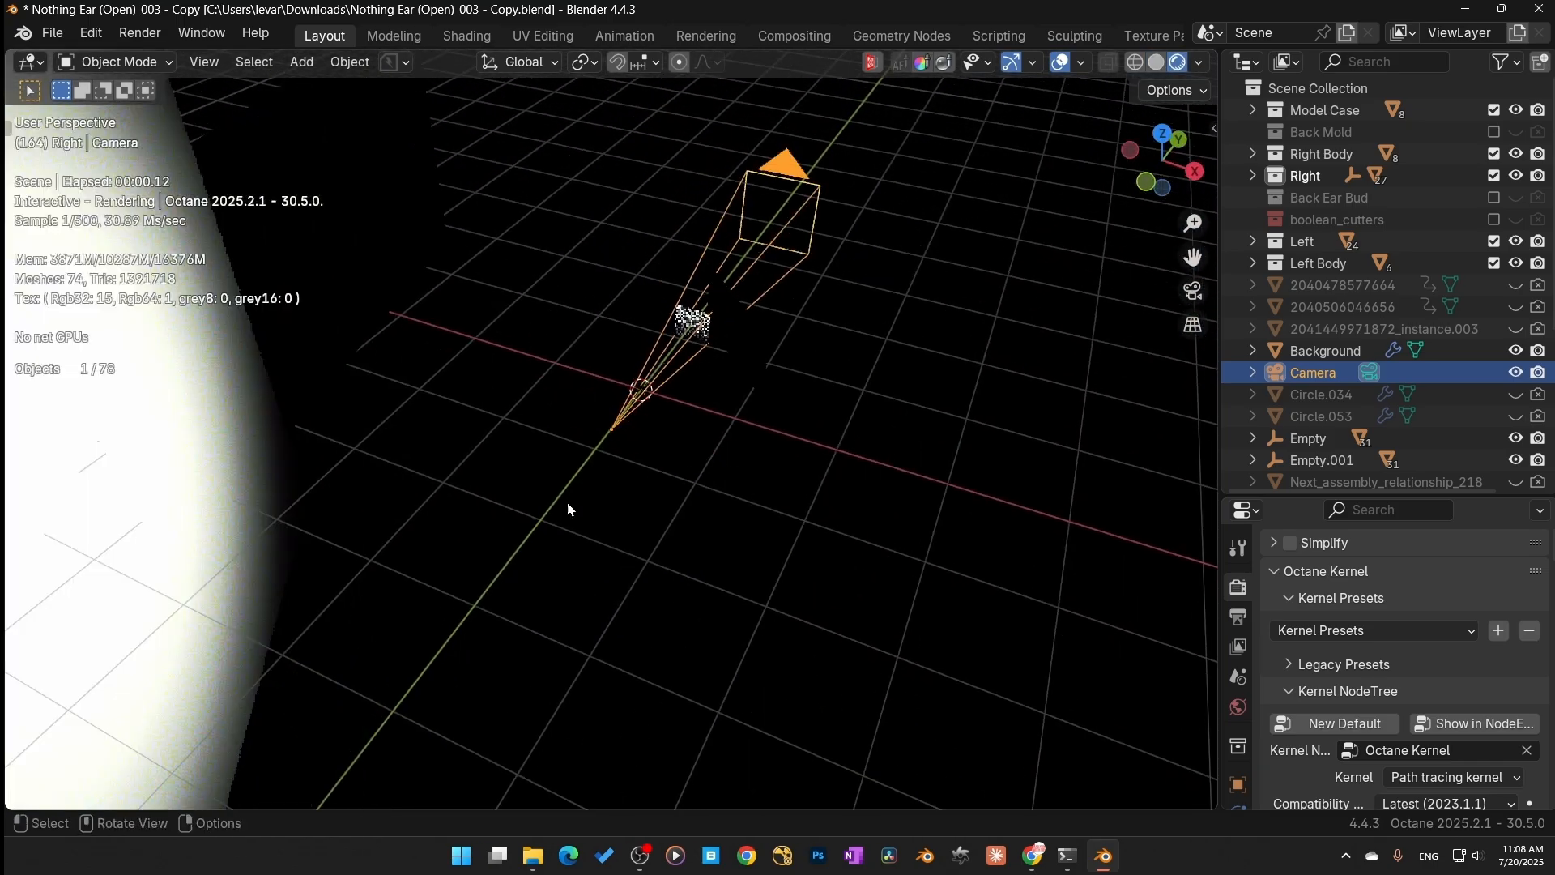
key("KP_0")
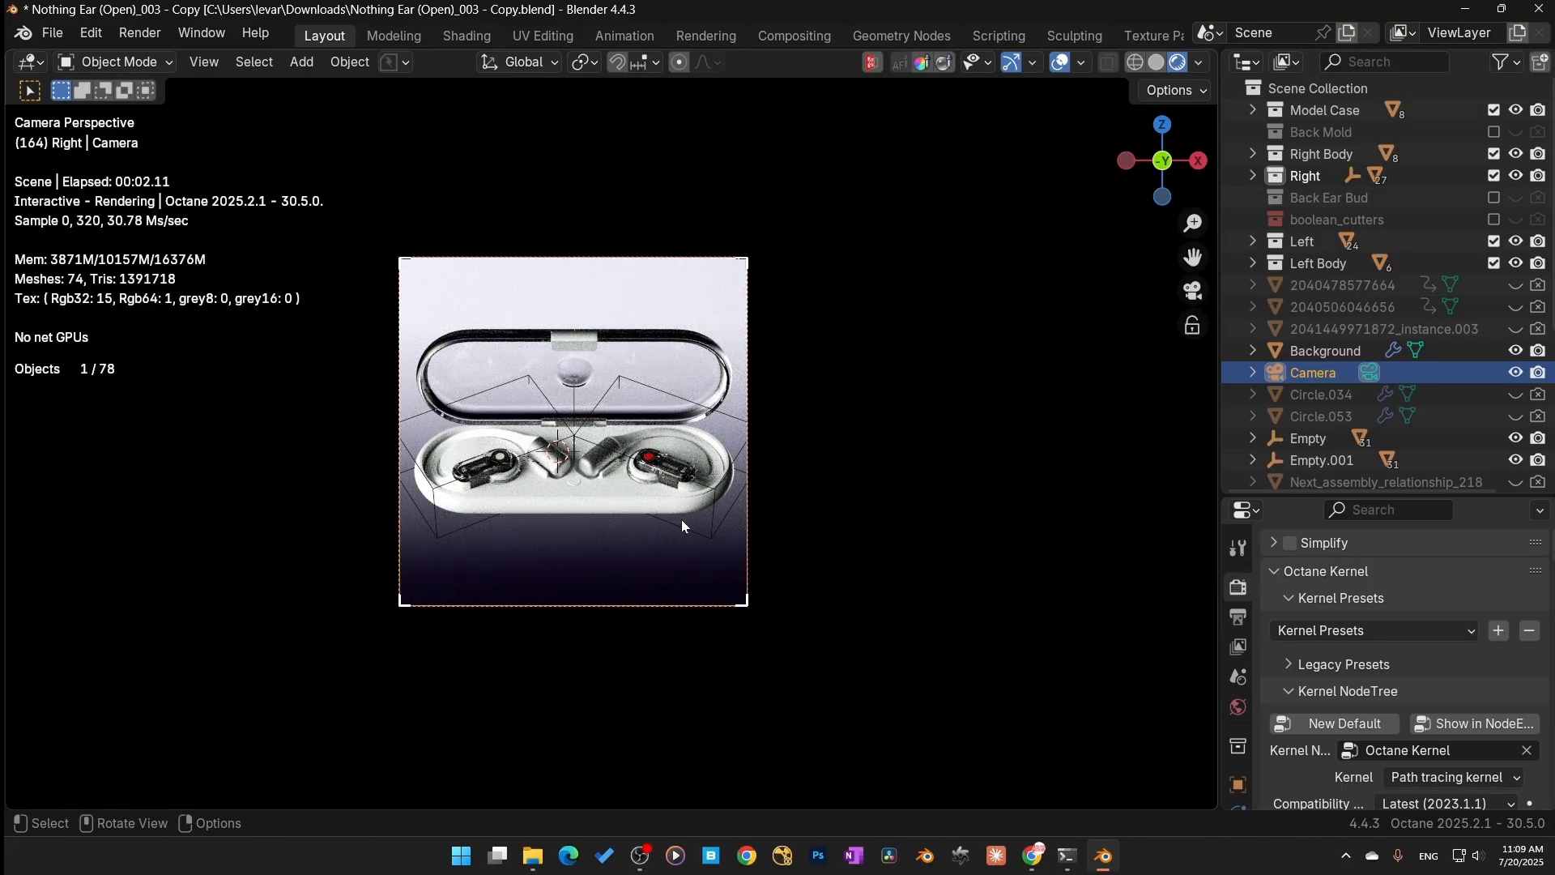
scroll(648, 565, "up", 3)
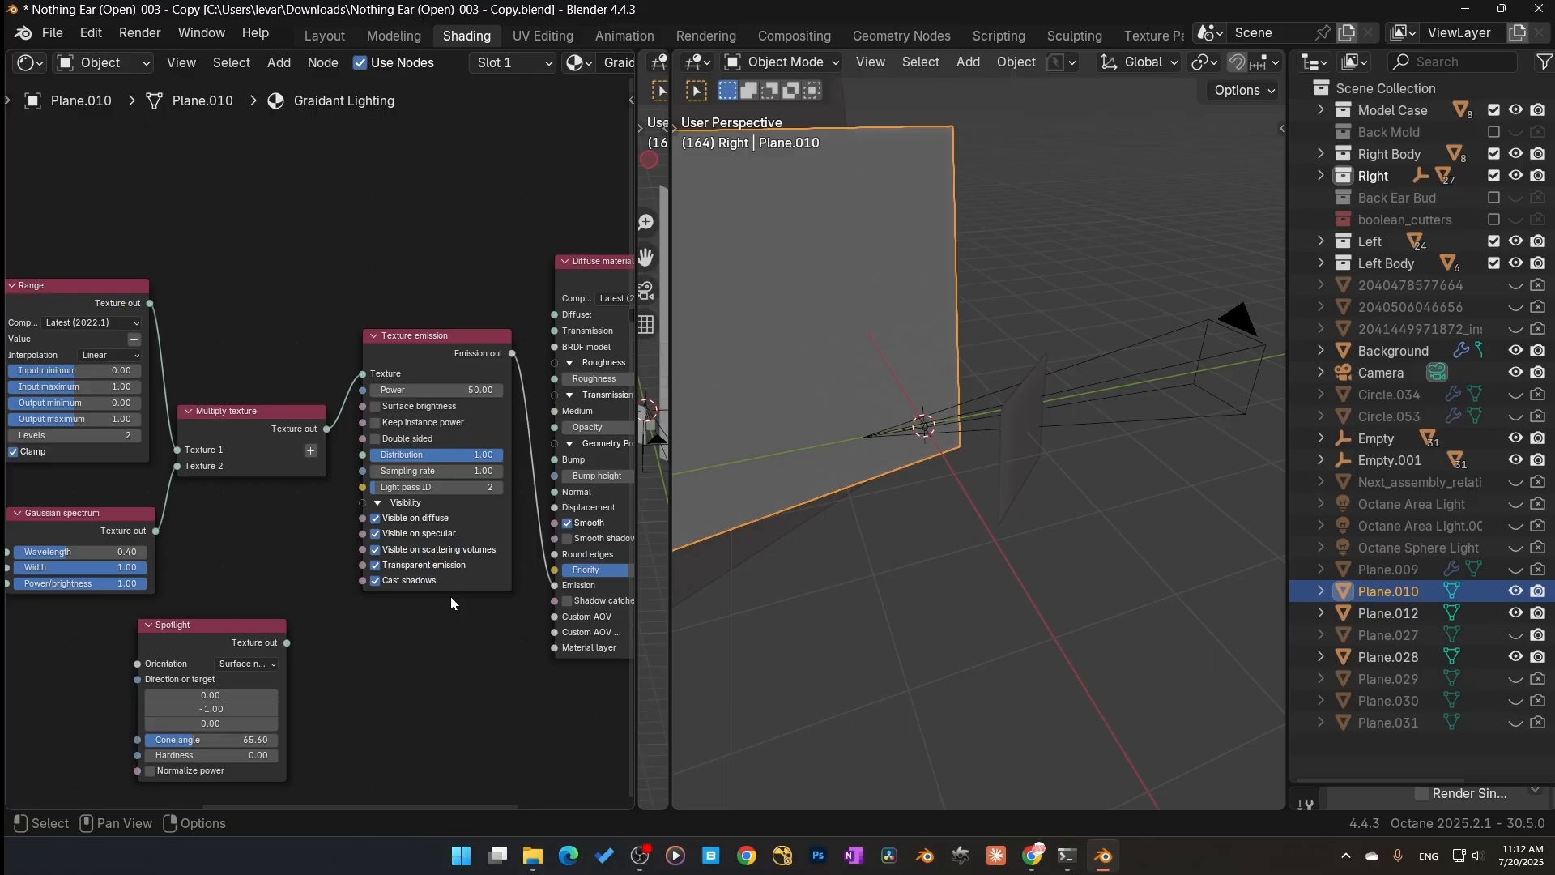
scroll(352, 389, "down", 5)
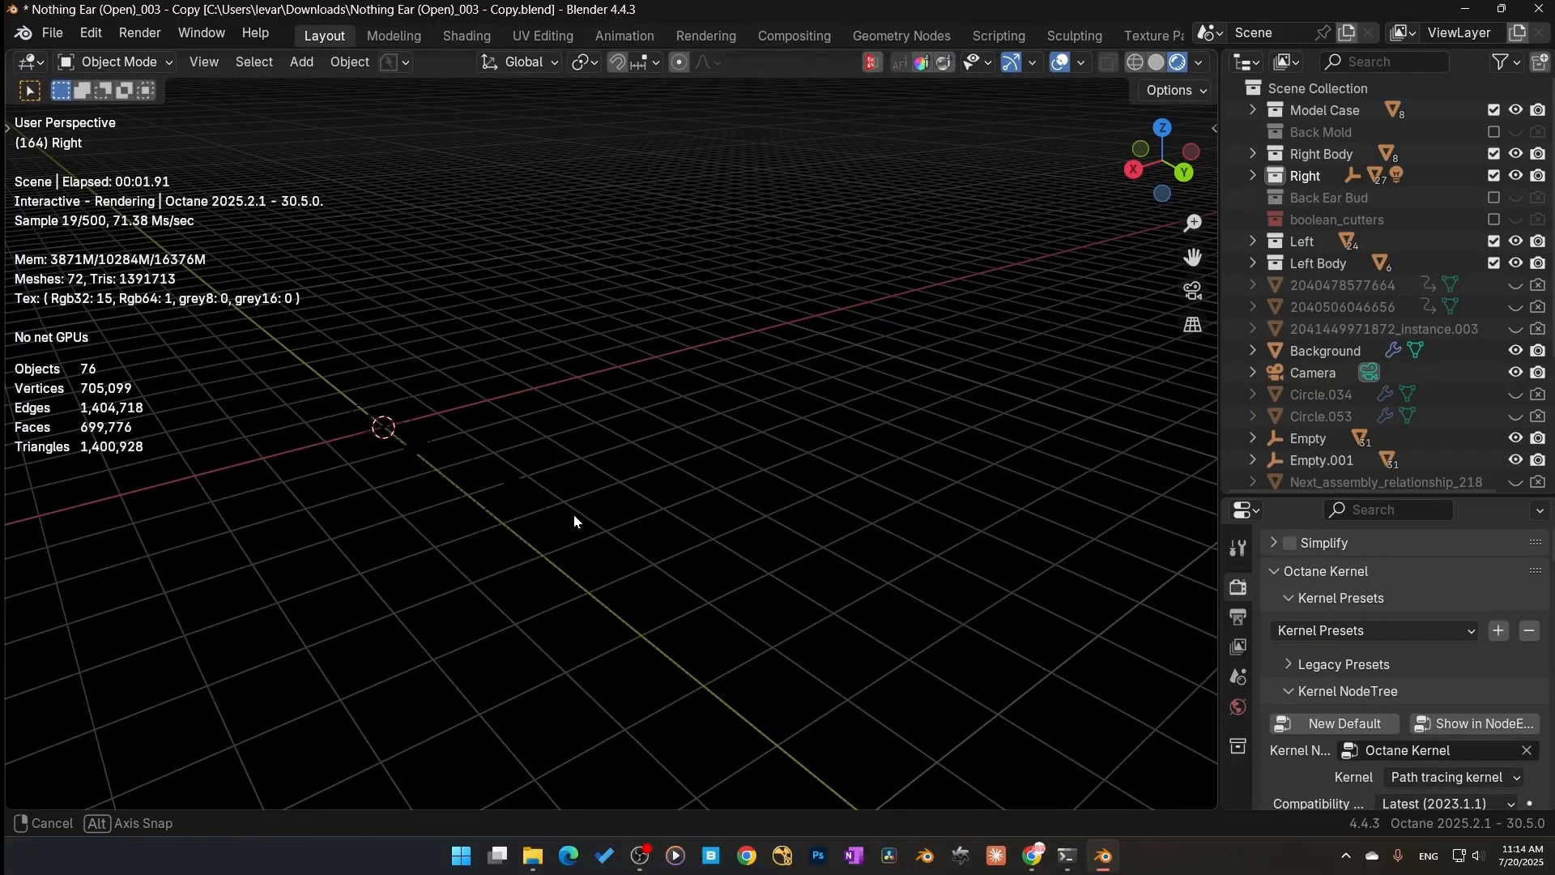
middle_click_drag(573, 513, 530, 536)
key("KP_0")
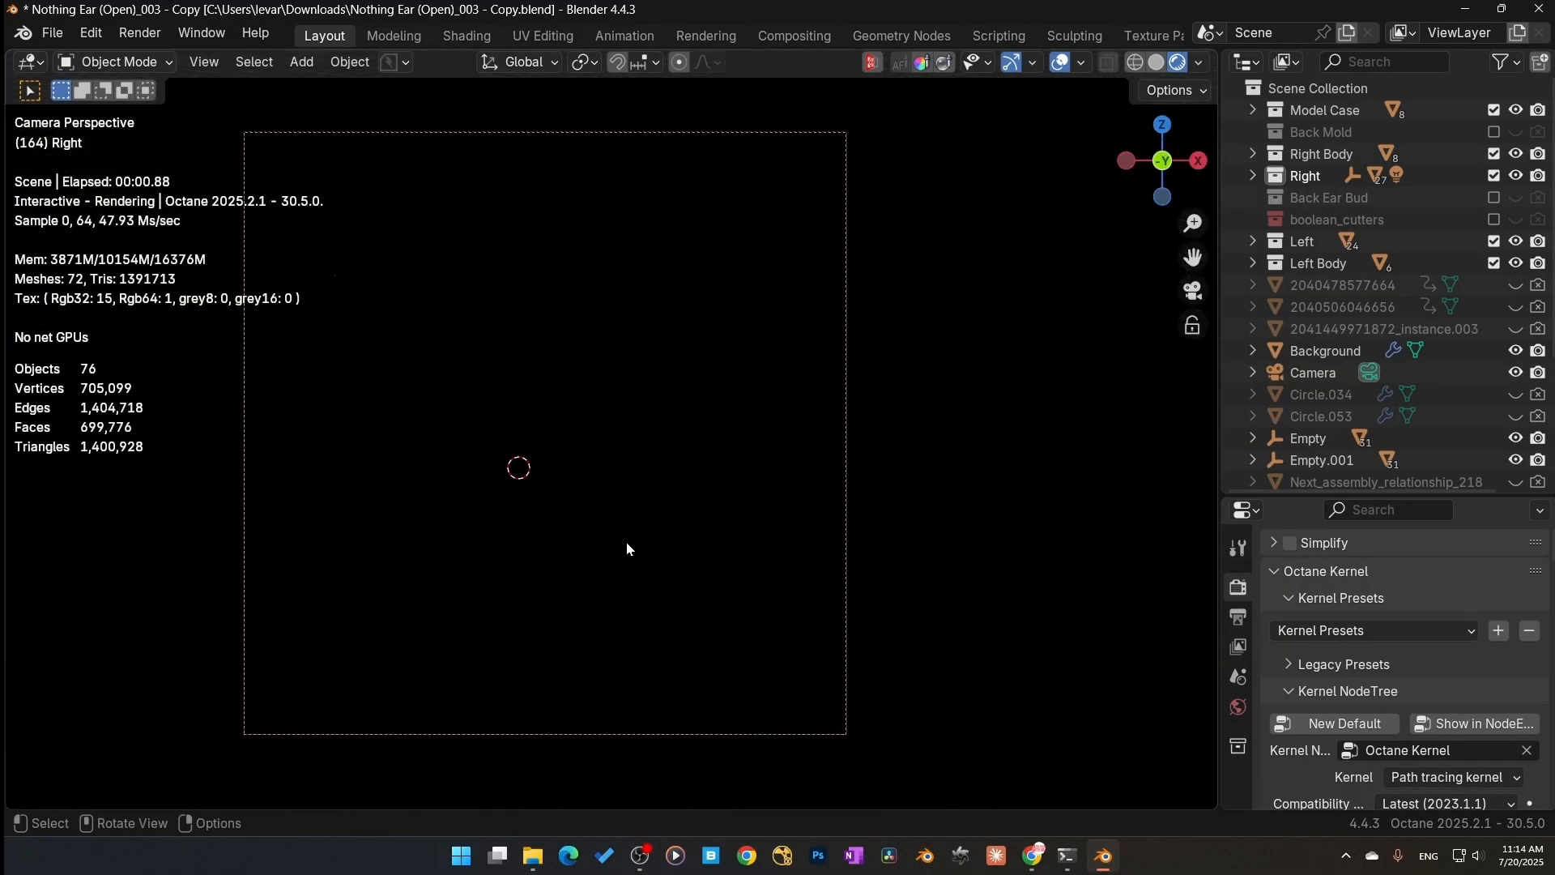
middle_click_drag(625, 541, 673, 532)
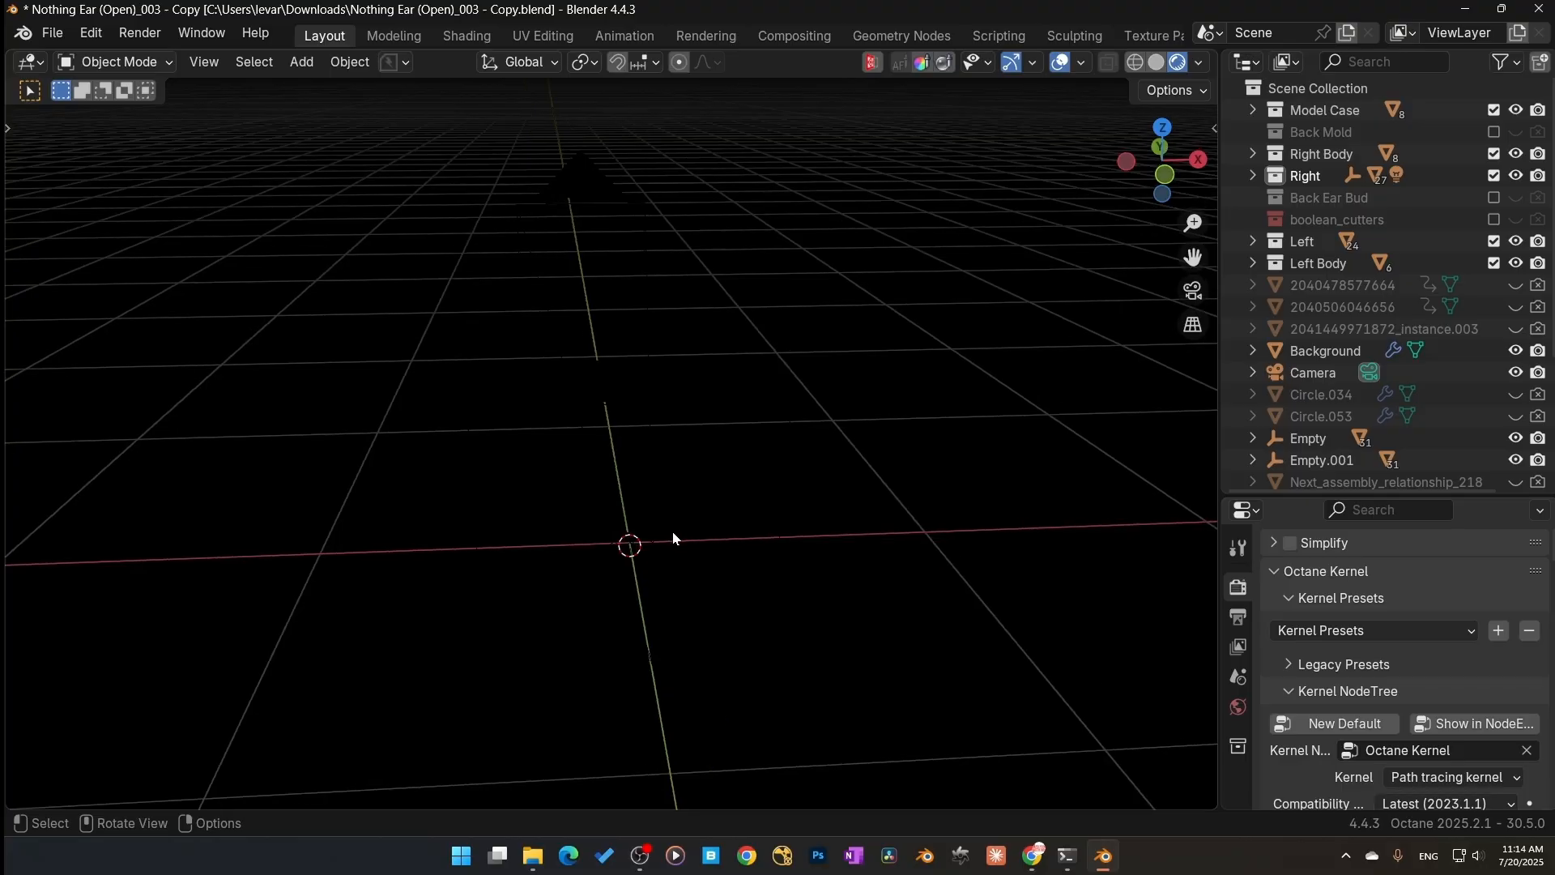
Step: Open the Octane Lighting sidebar tab and apply the 3-Point Classic lighting preset
key("n")
scroll(1192, 712, "down", 8)
scroll(1207, 713, "down", 3)
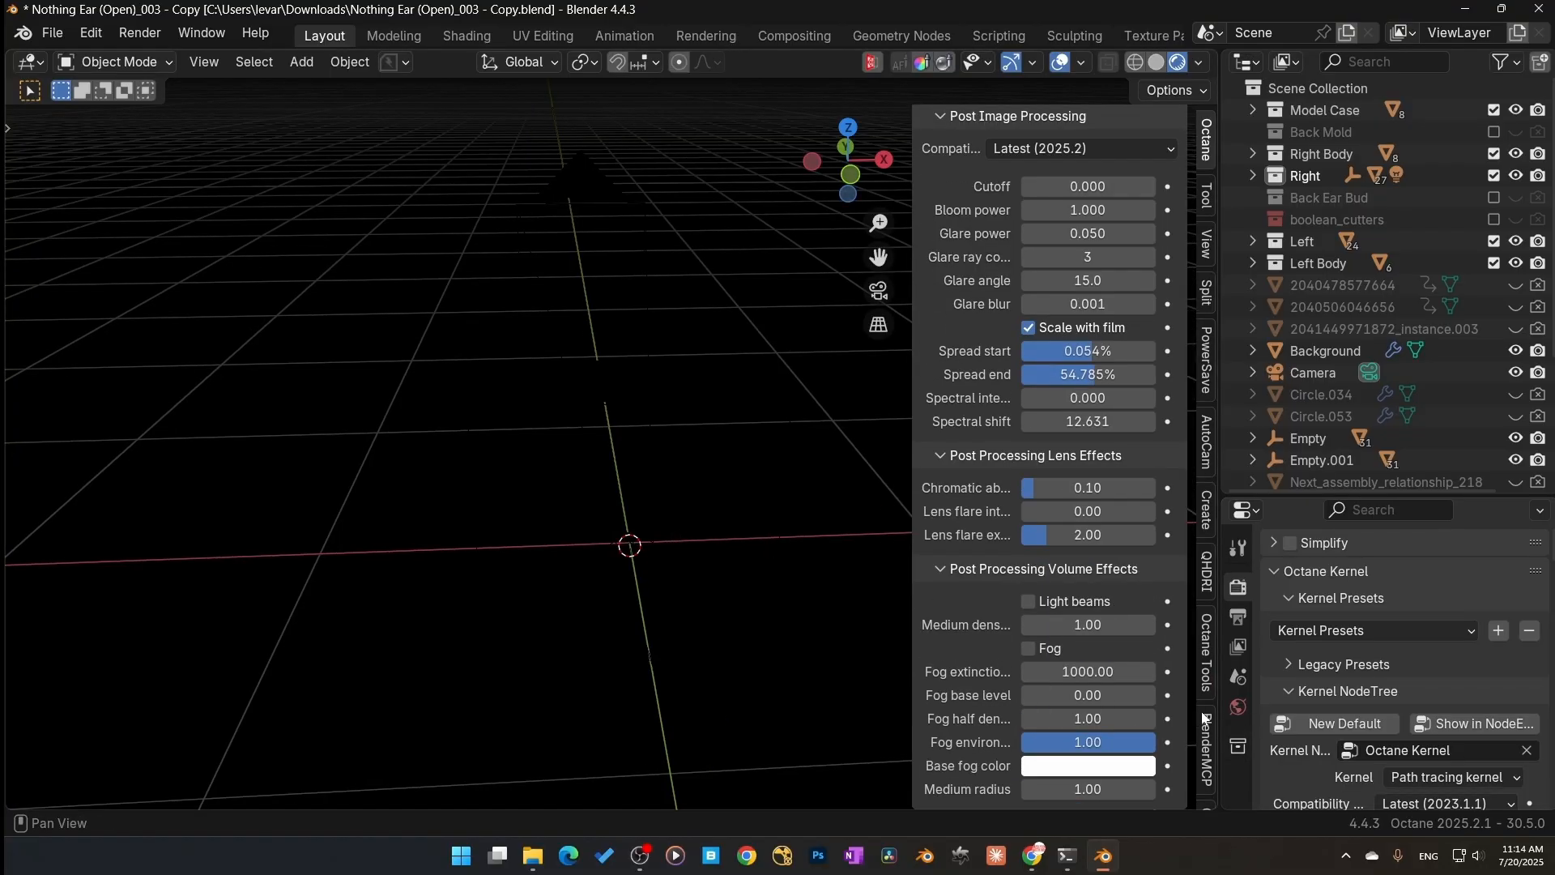
left_click(1210, 740)
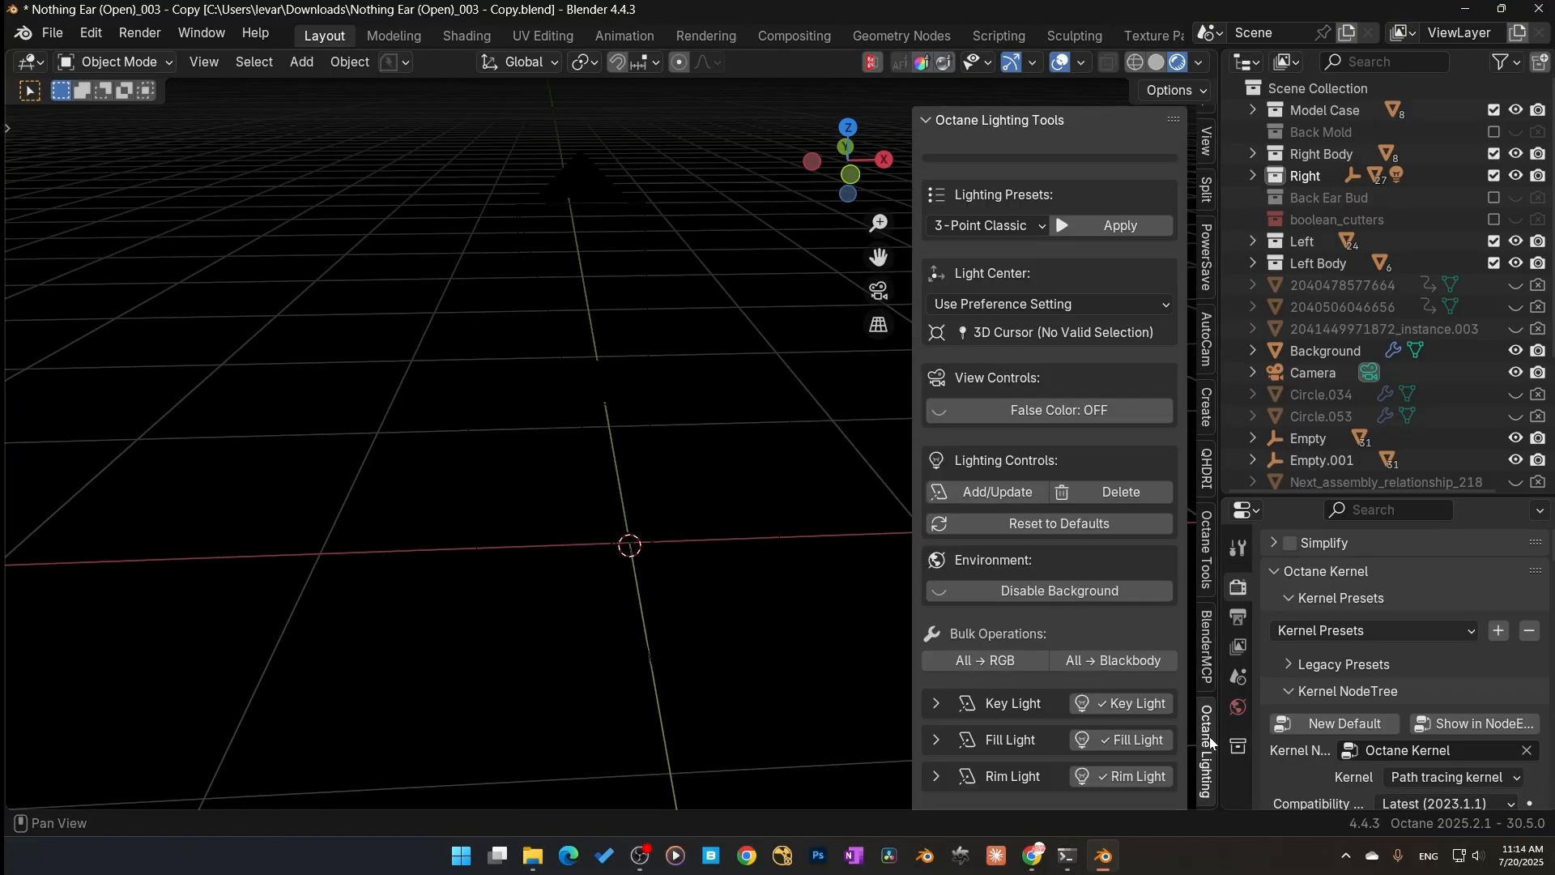
left_click(1020, 229)
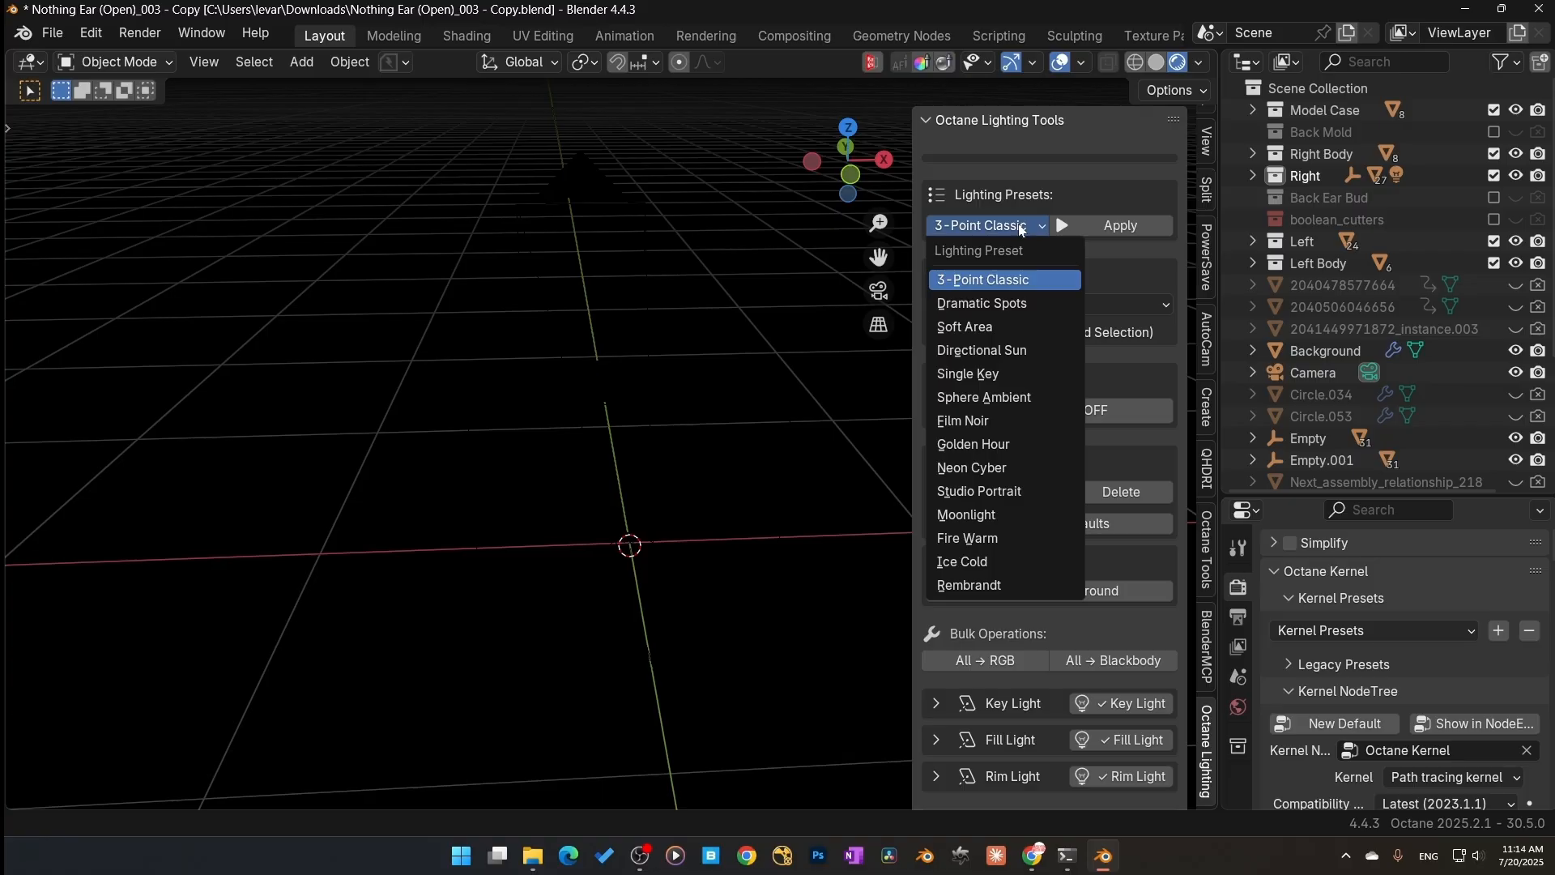
left_click(1009, 281)
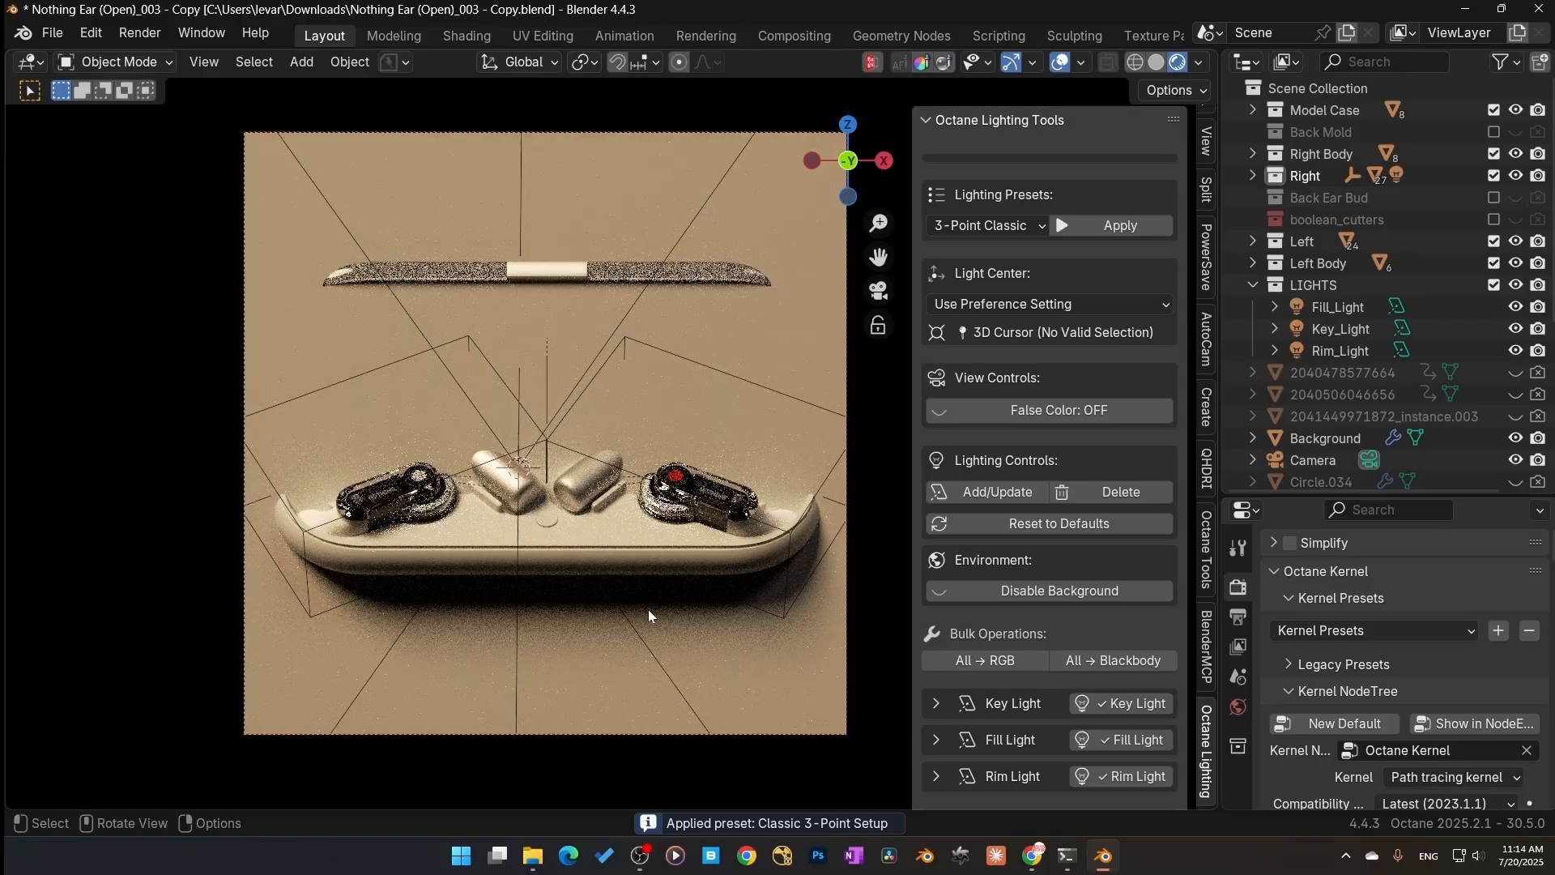
Step: Hide the Background plane and undo the hide
middle_click_drag(653, 610, 529, 603)
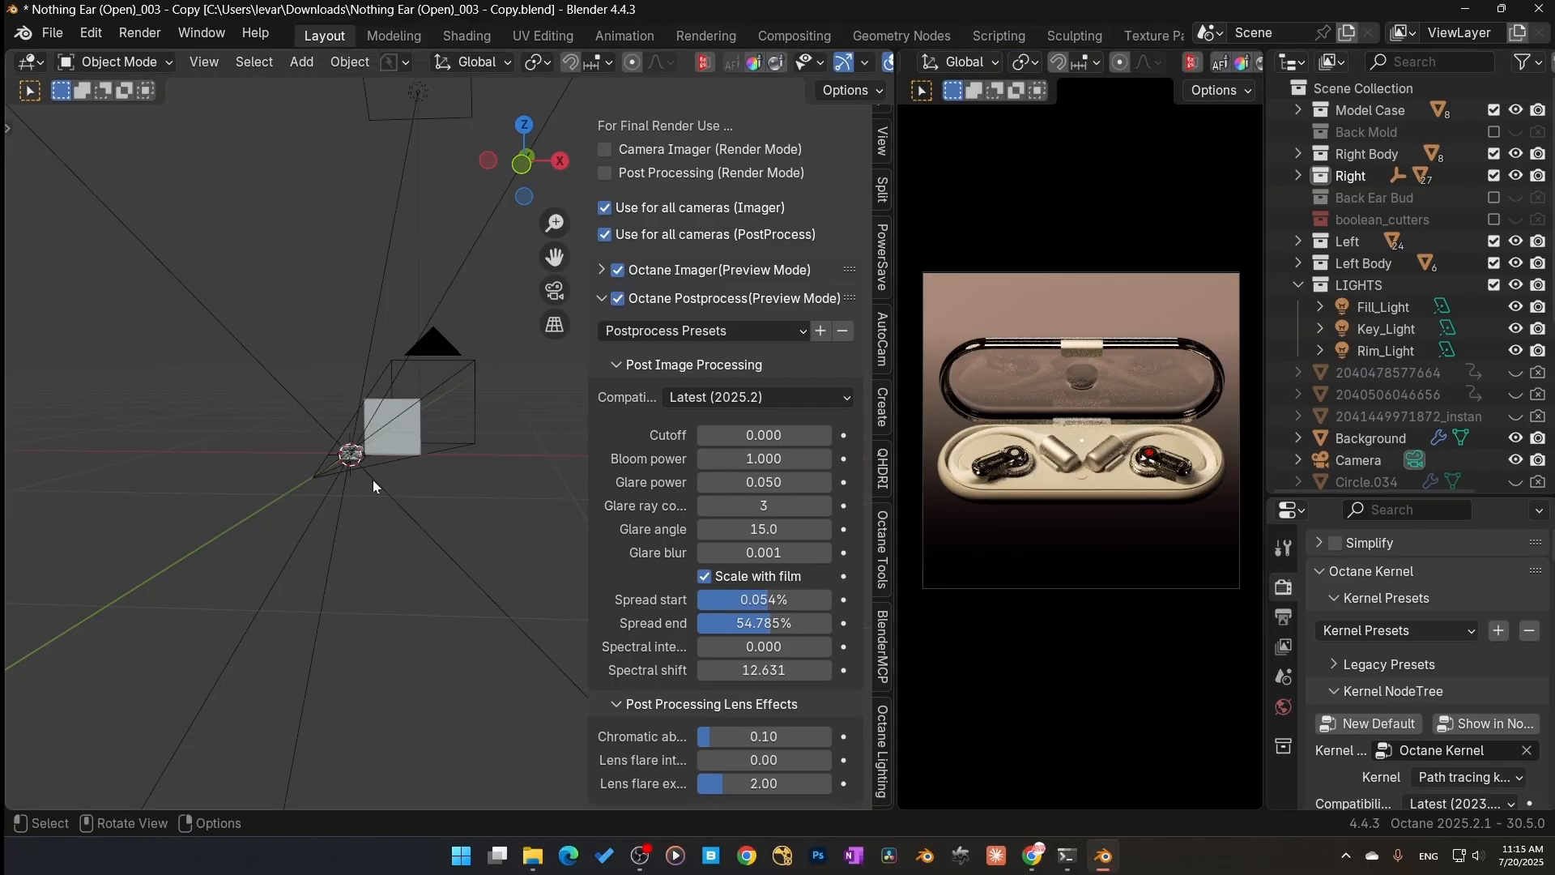
scroll(373, 480, "up", 5)
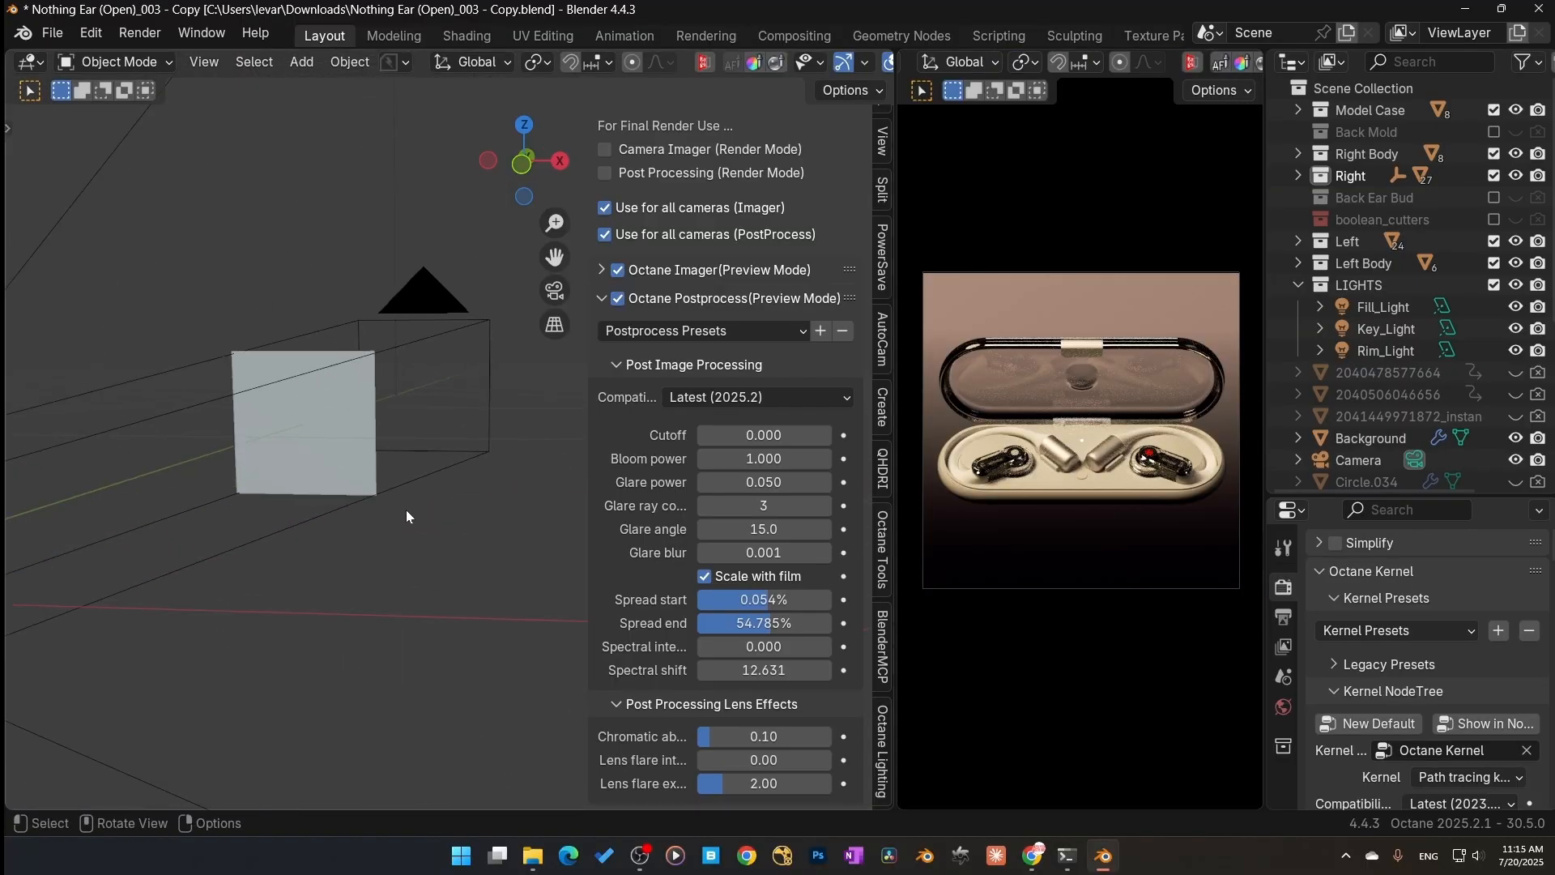
left_click(360, 476)
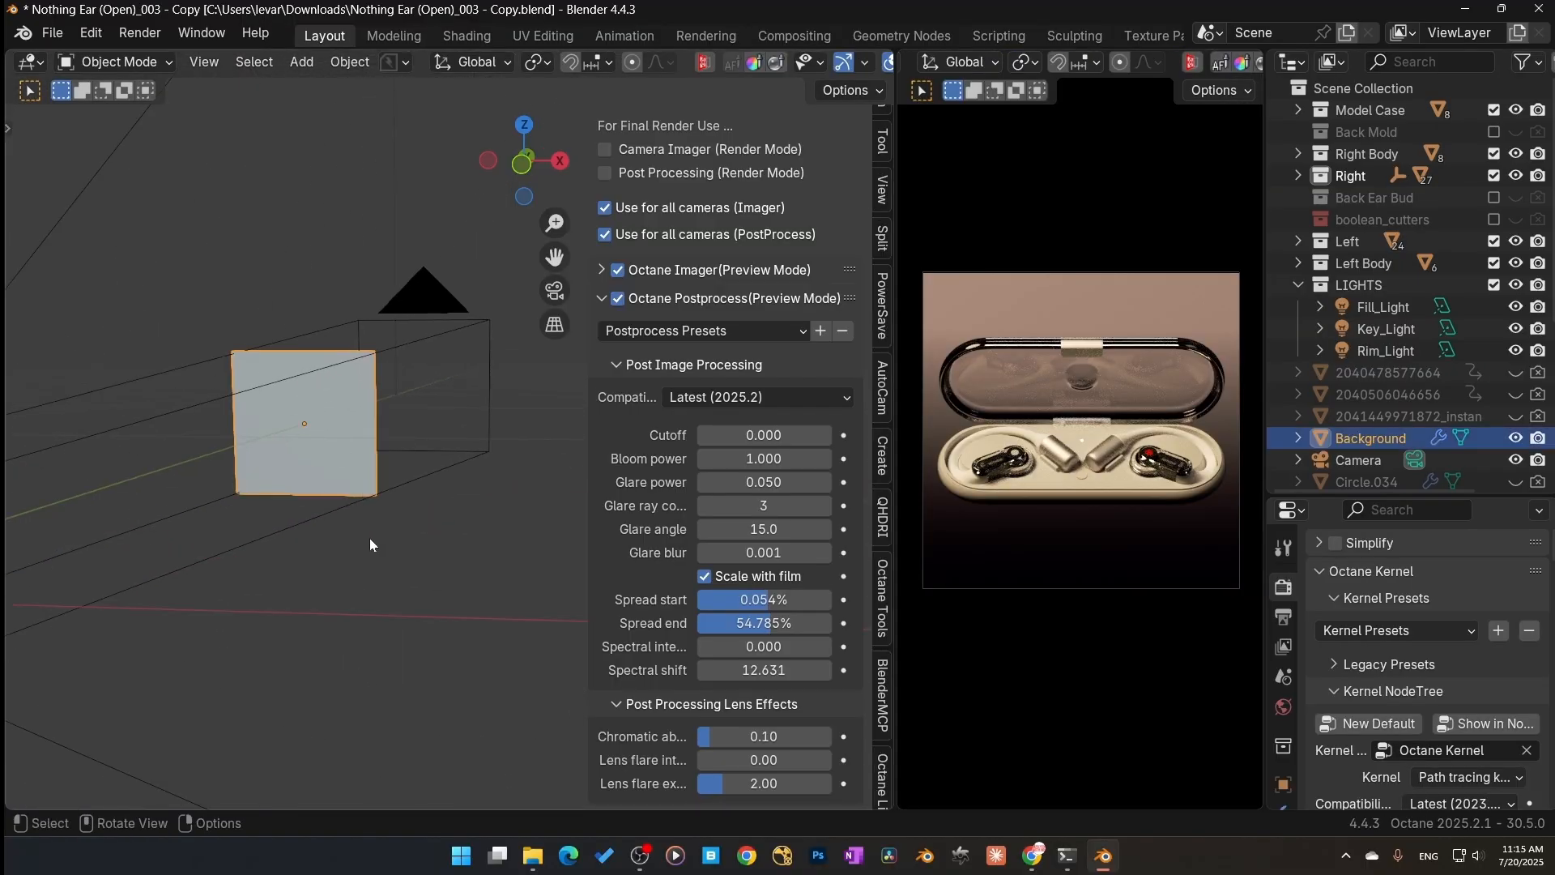
key("h")
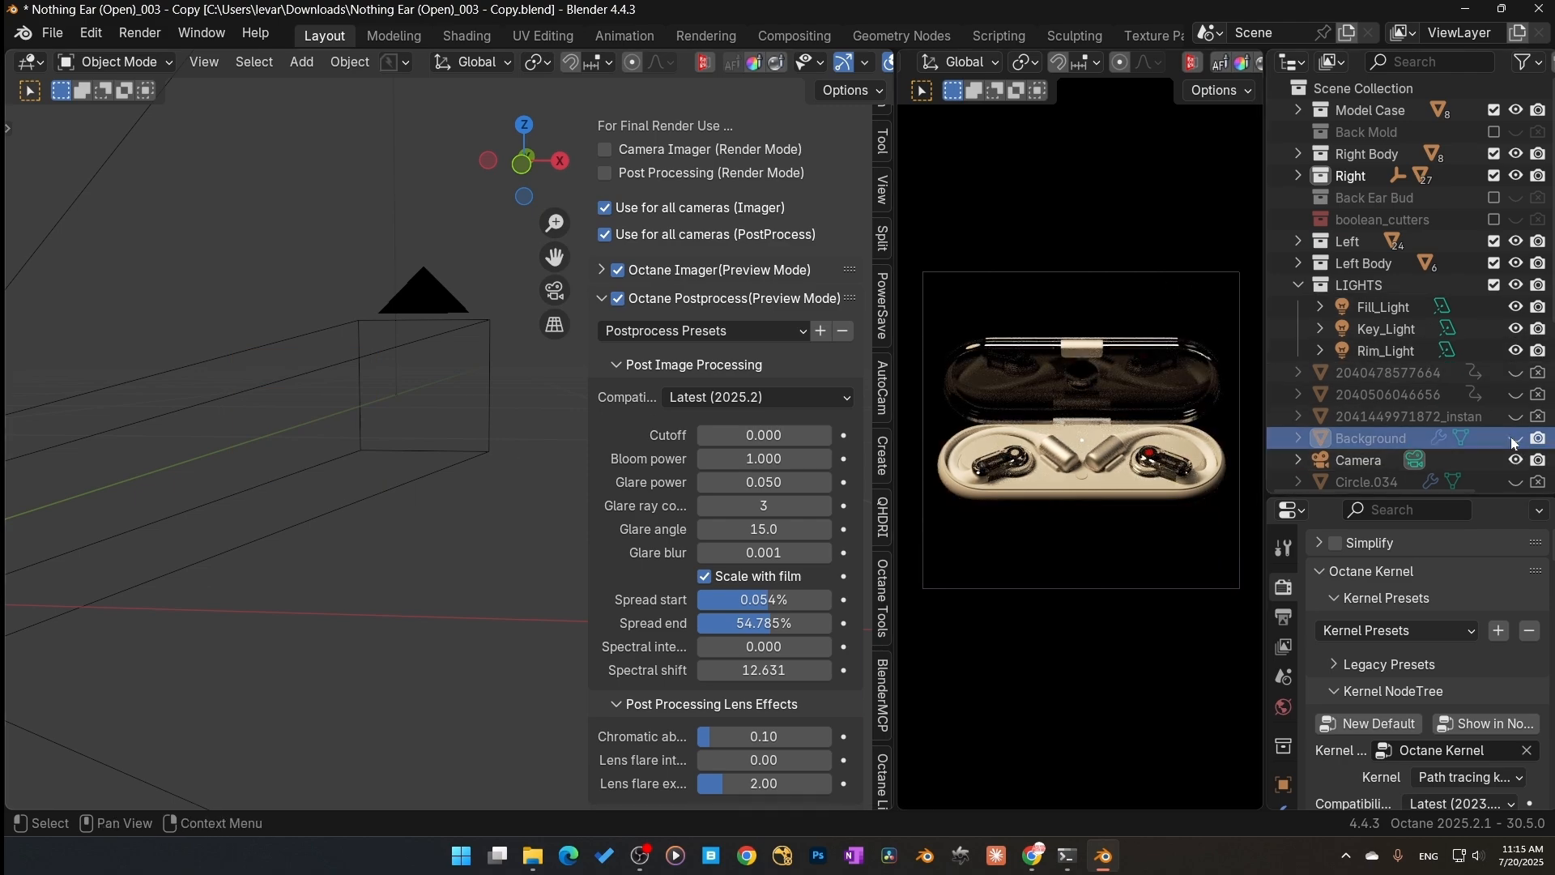
key("ctrl+z")
Step: Turn off the key and fill lights so only the rim light stays enabled
middle_click_drag(271, 489, 306, 506)
middle_click_drag(306, 505, 686, 468, "shift")
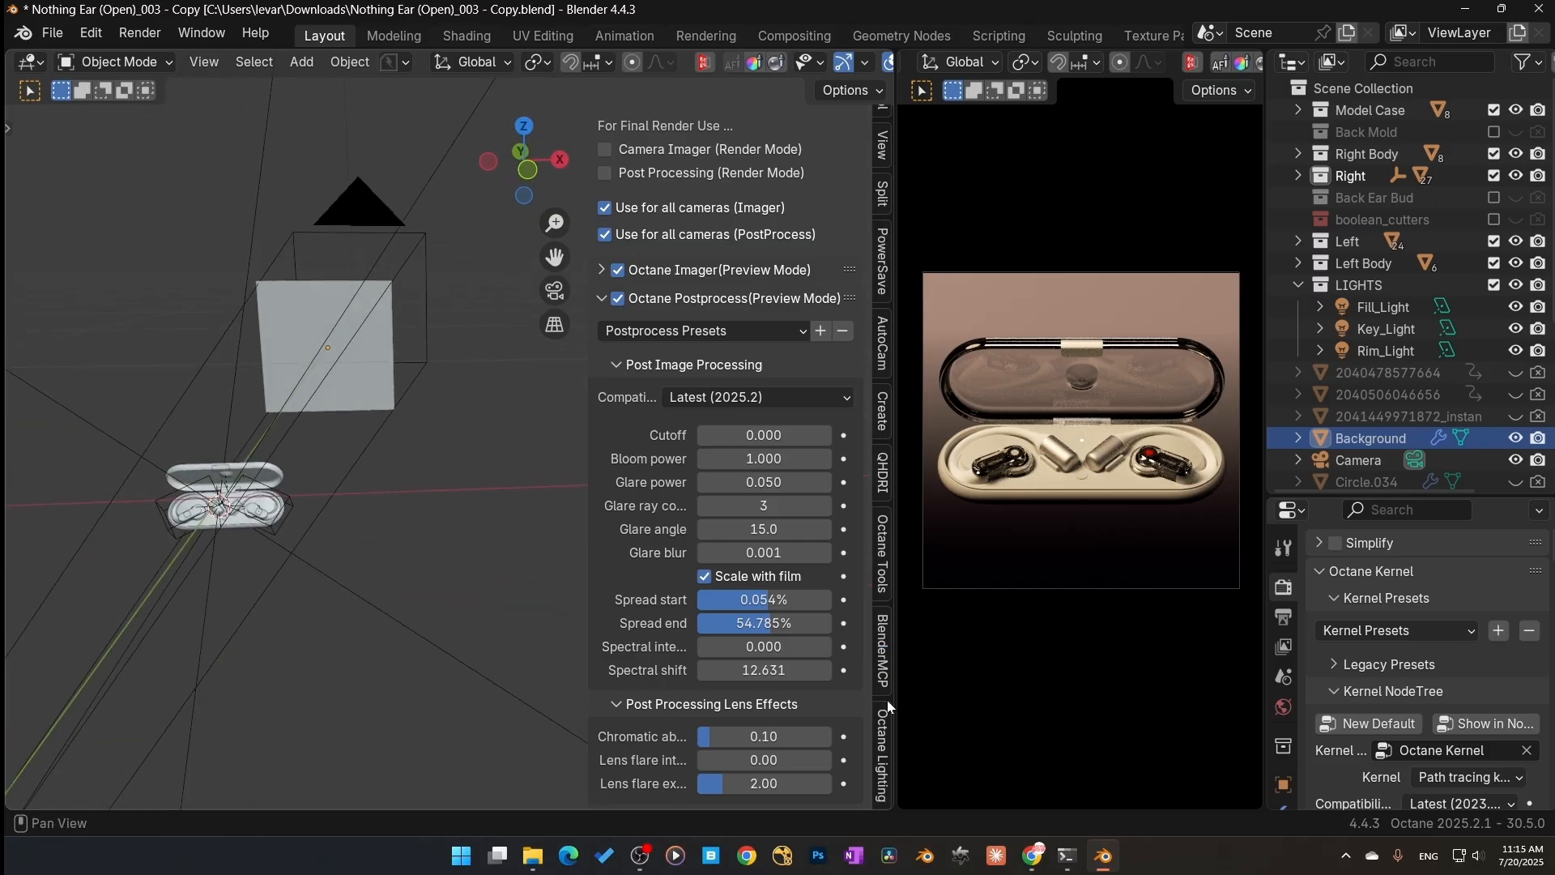
left_click(880, 754)
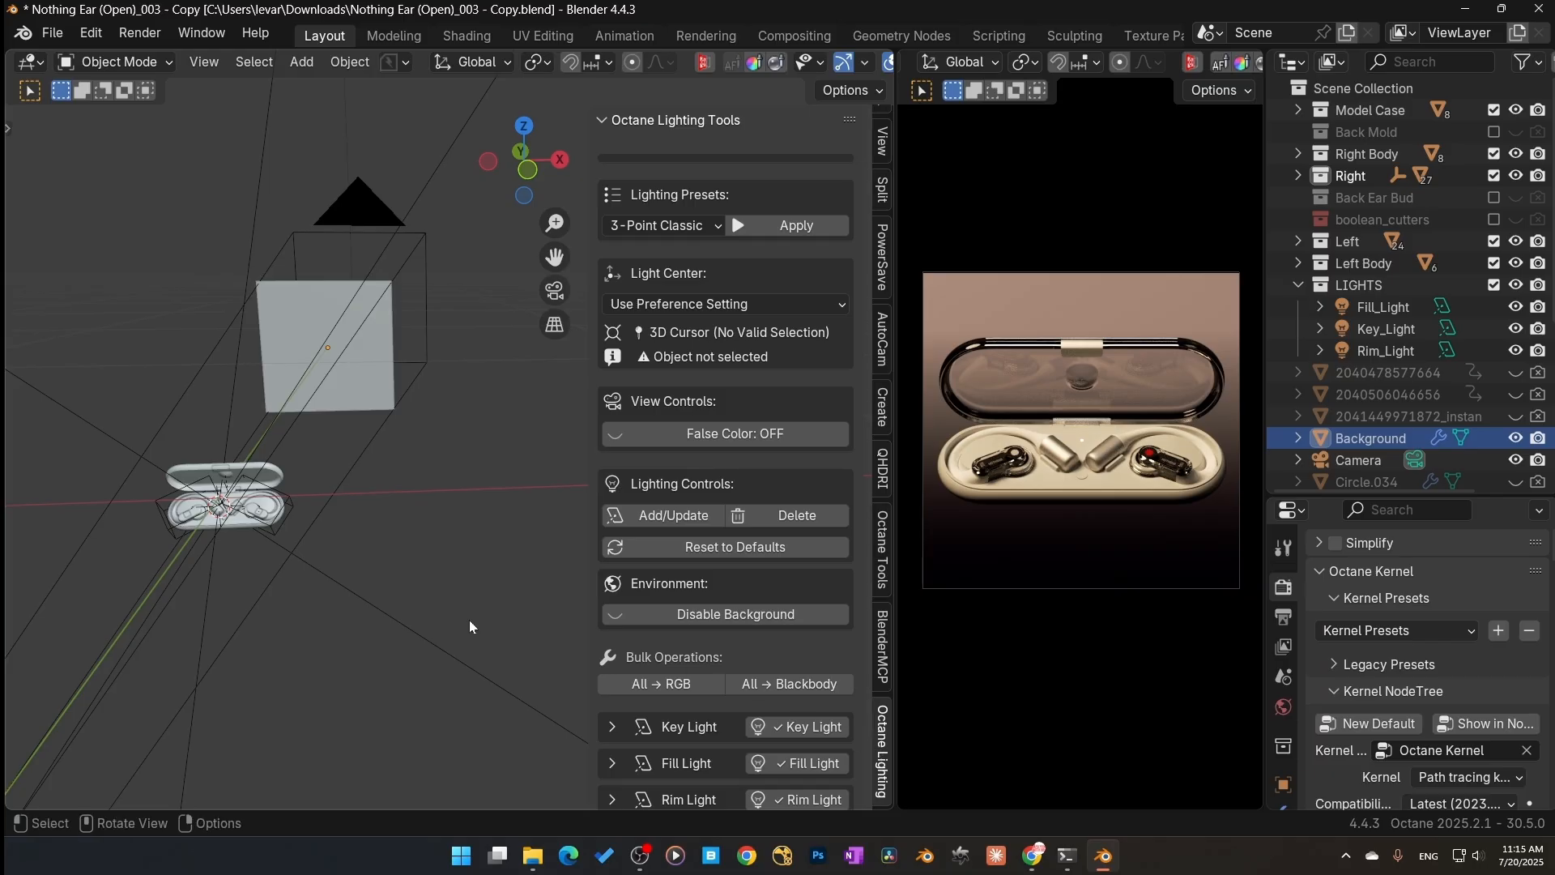
scroll(671, 669, "down", 2)
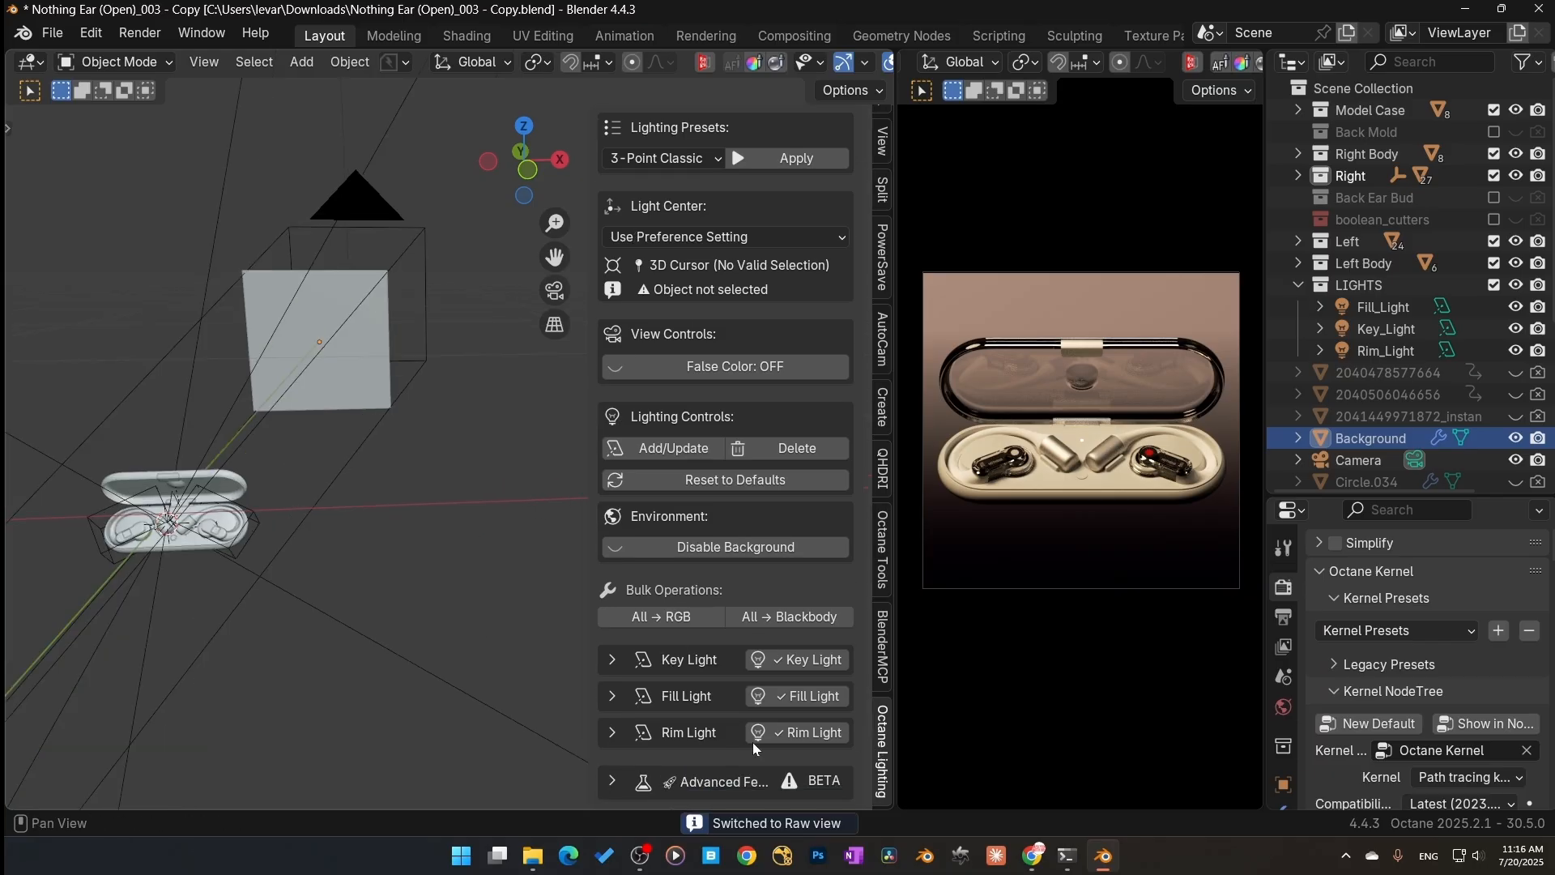
left_click(810, 699)
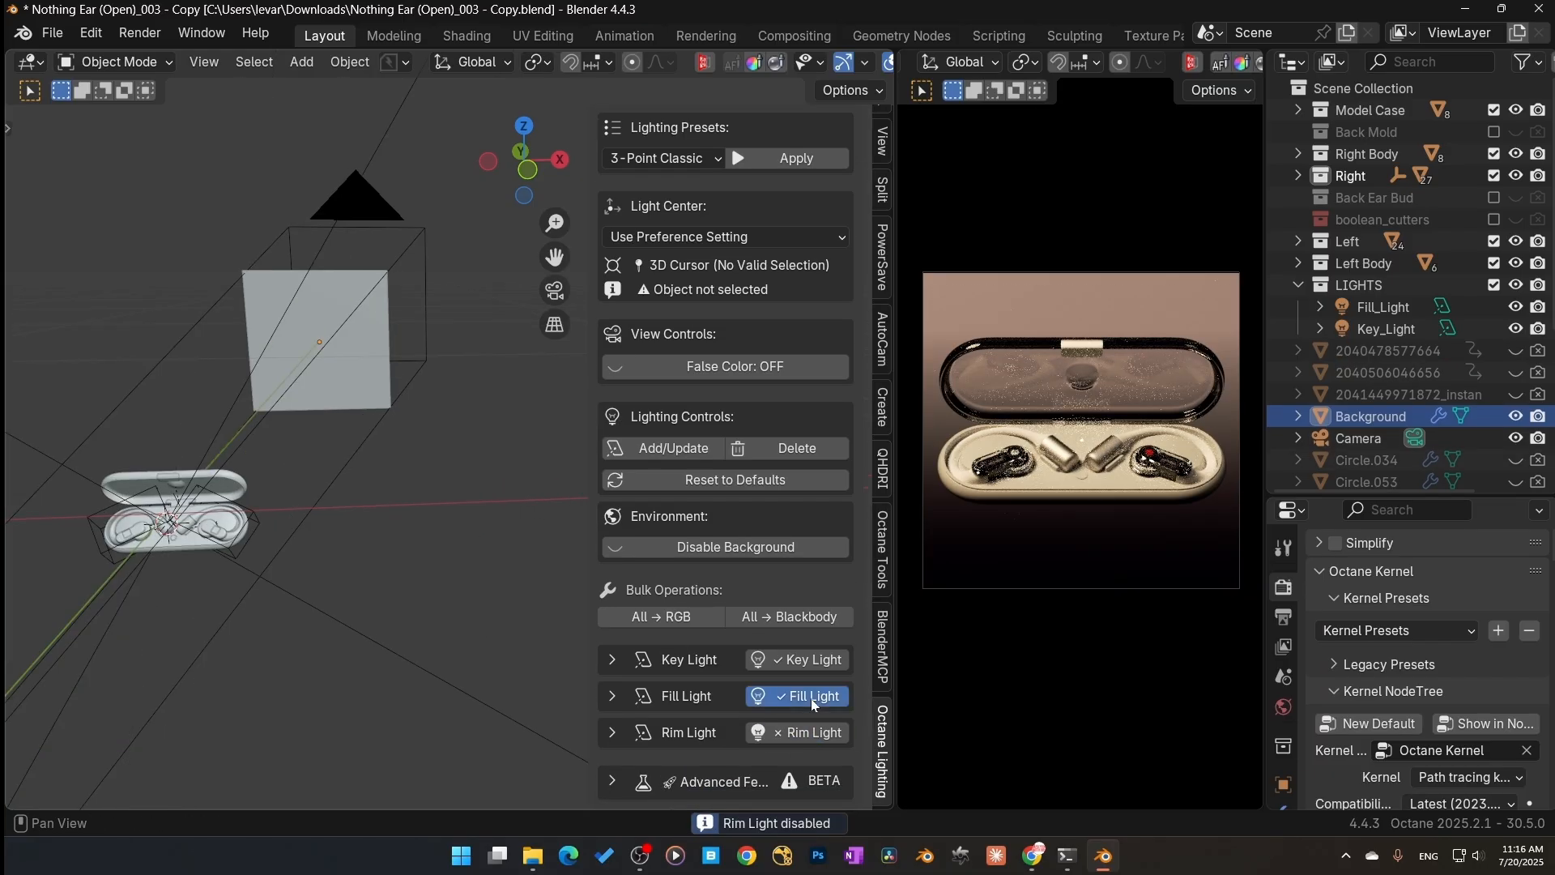
left_click(809, 661)
left_click(798, 732)
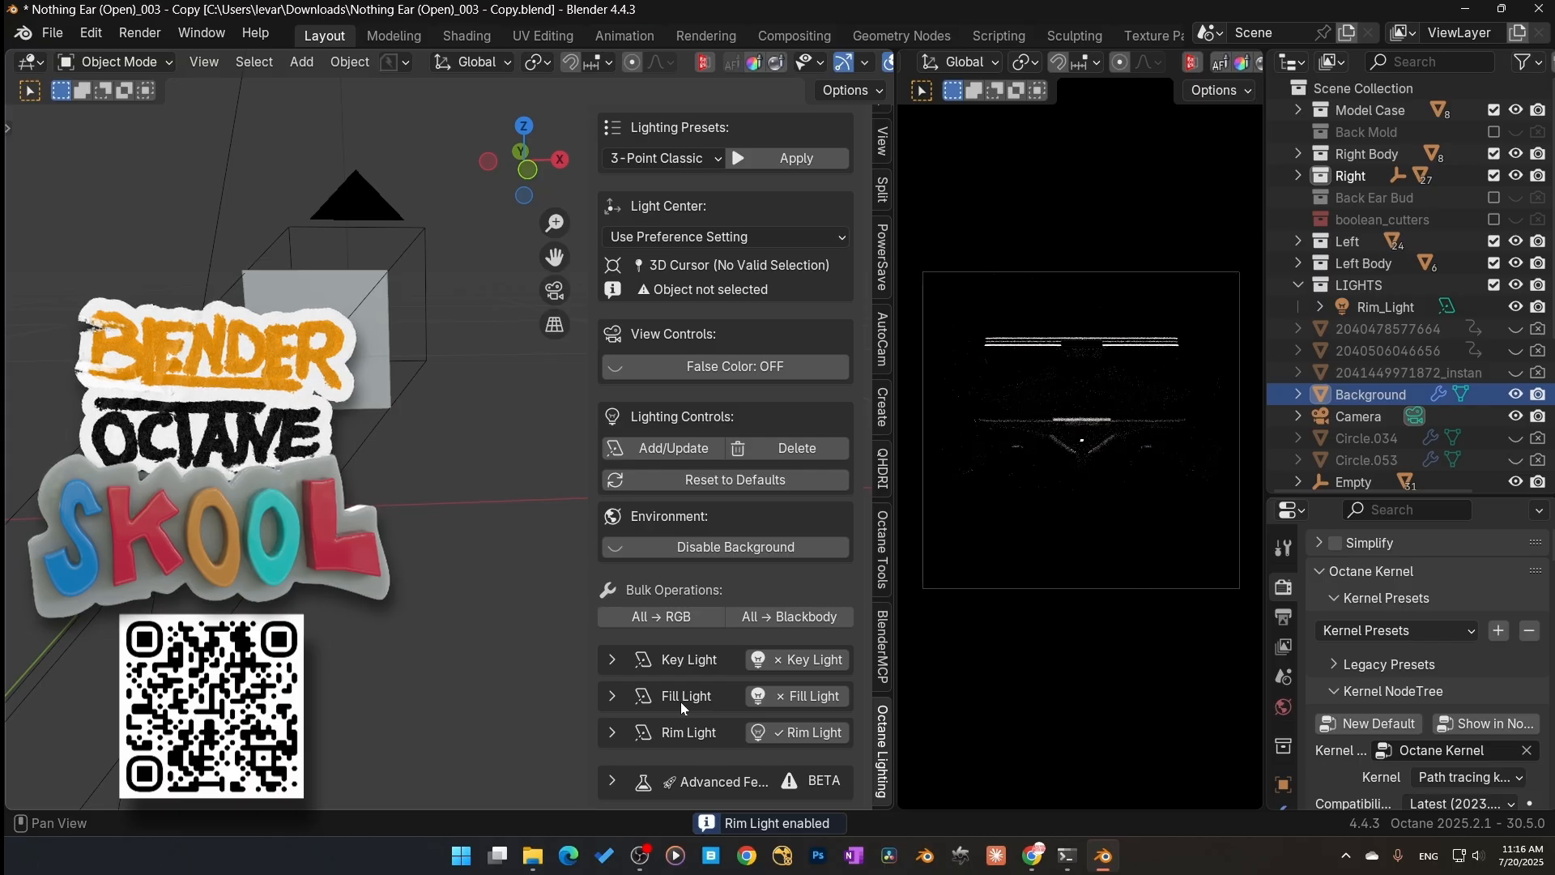
middle_click_drag(349, 494, 319, 464)
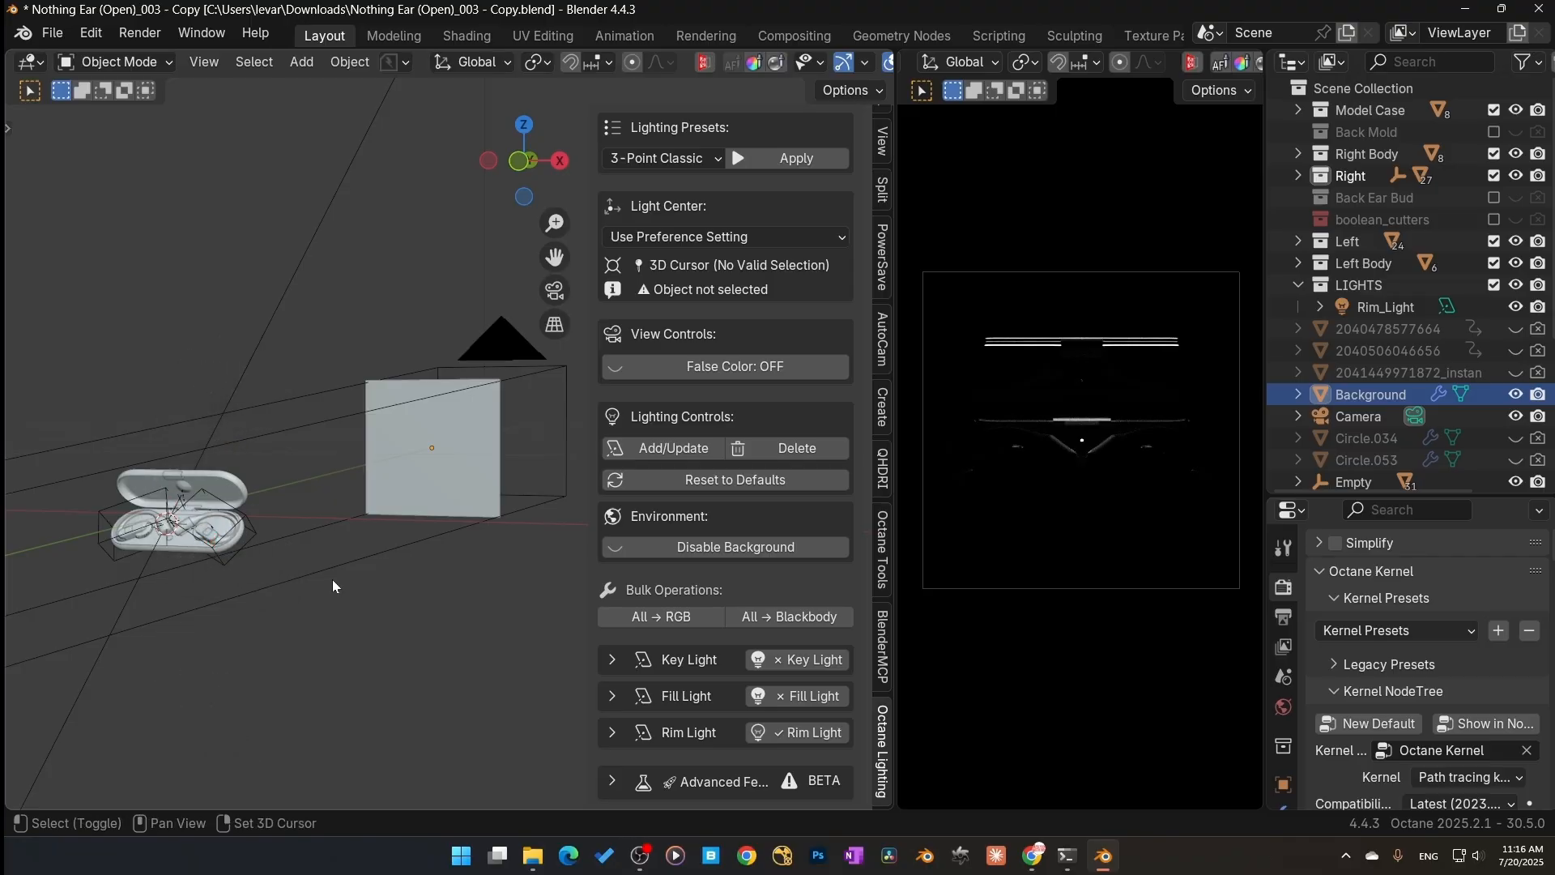
key("shift+a")
mouse_move(280, 314)
left_click(413, 339)
key("KP_Decimal")
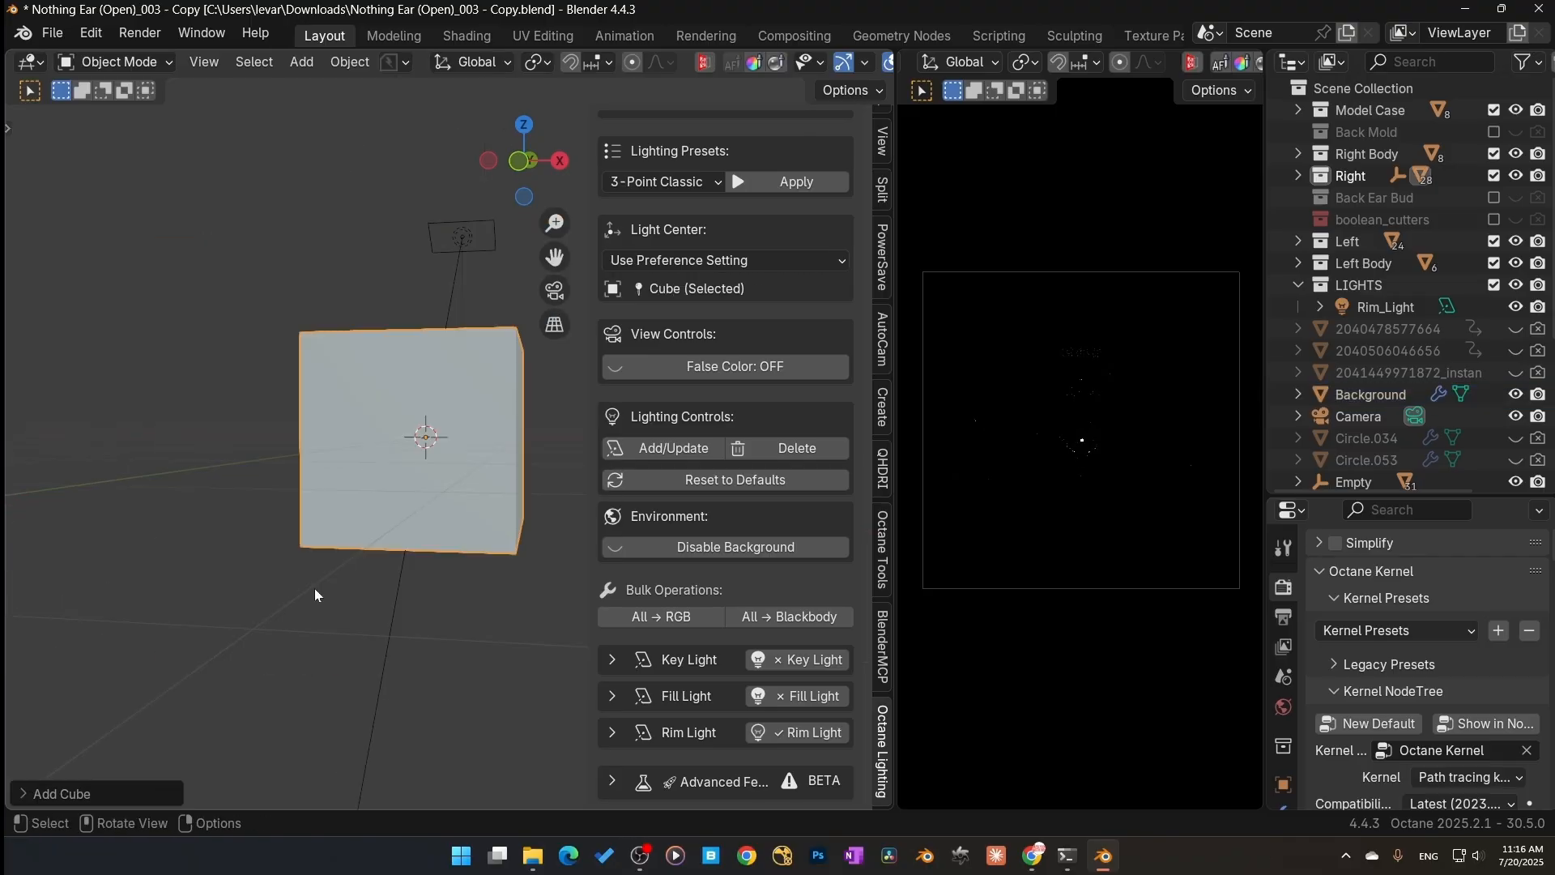
scroll(316, 591, "down", 2)
middle_click_drag(319, 597, 398, 617)
key("g")
key("x")
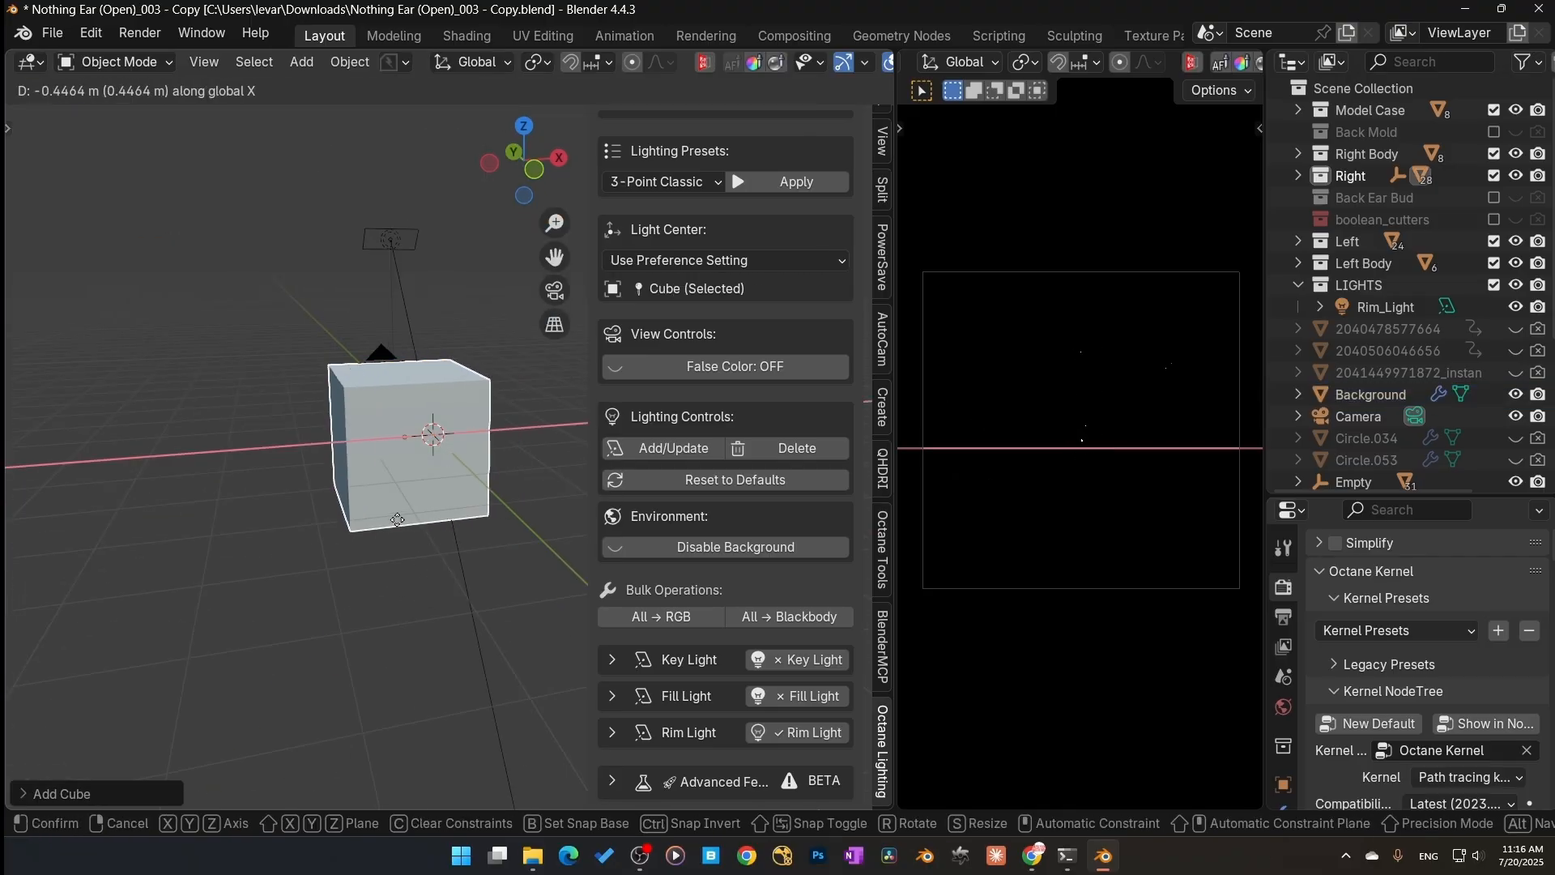
left_click(348, 518)
scroll(348, 518, "up", 3)
middle_click_drag(456, 509, 285, 512)
key("x")
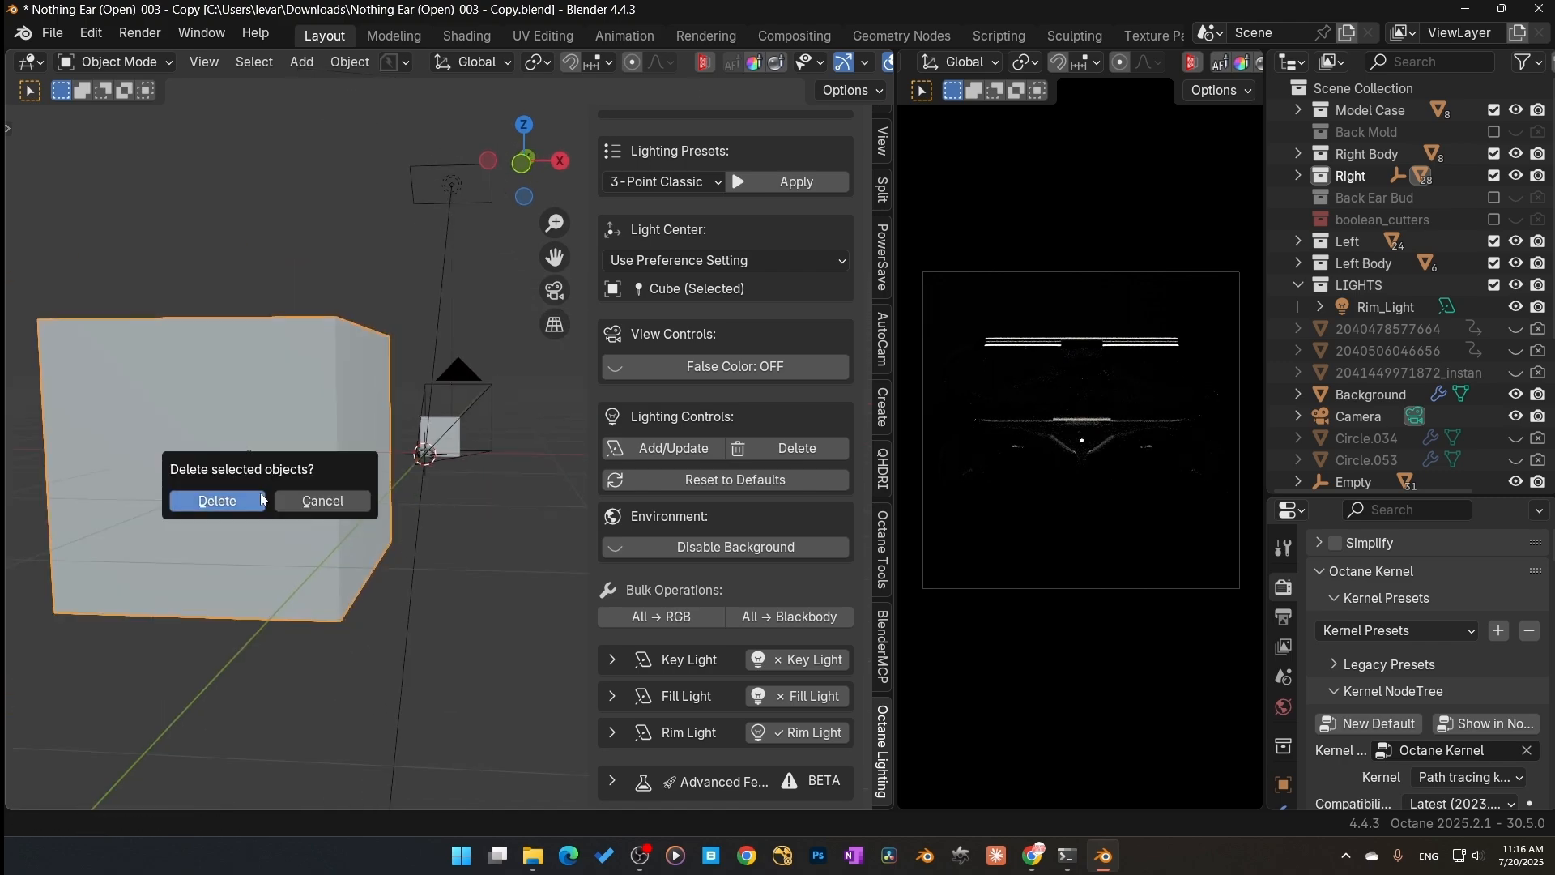
left_click(219, 502)
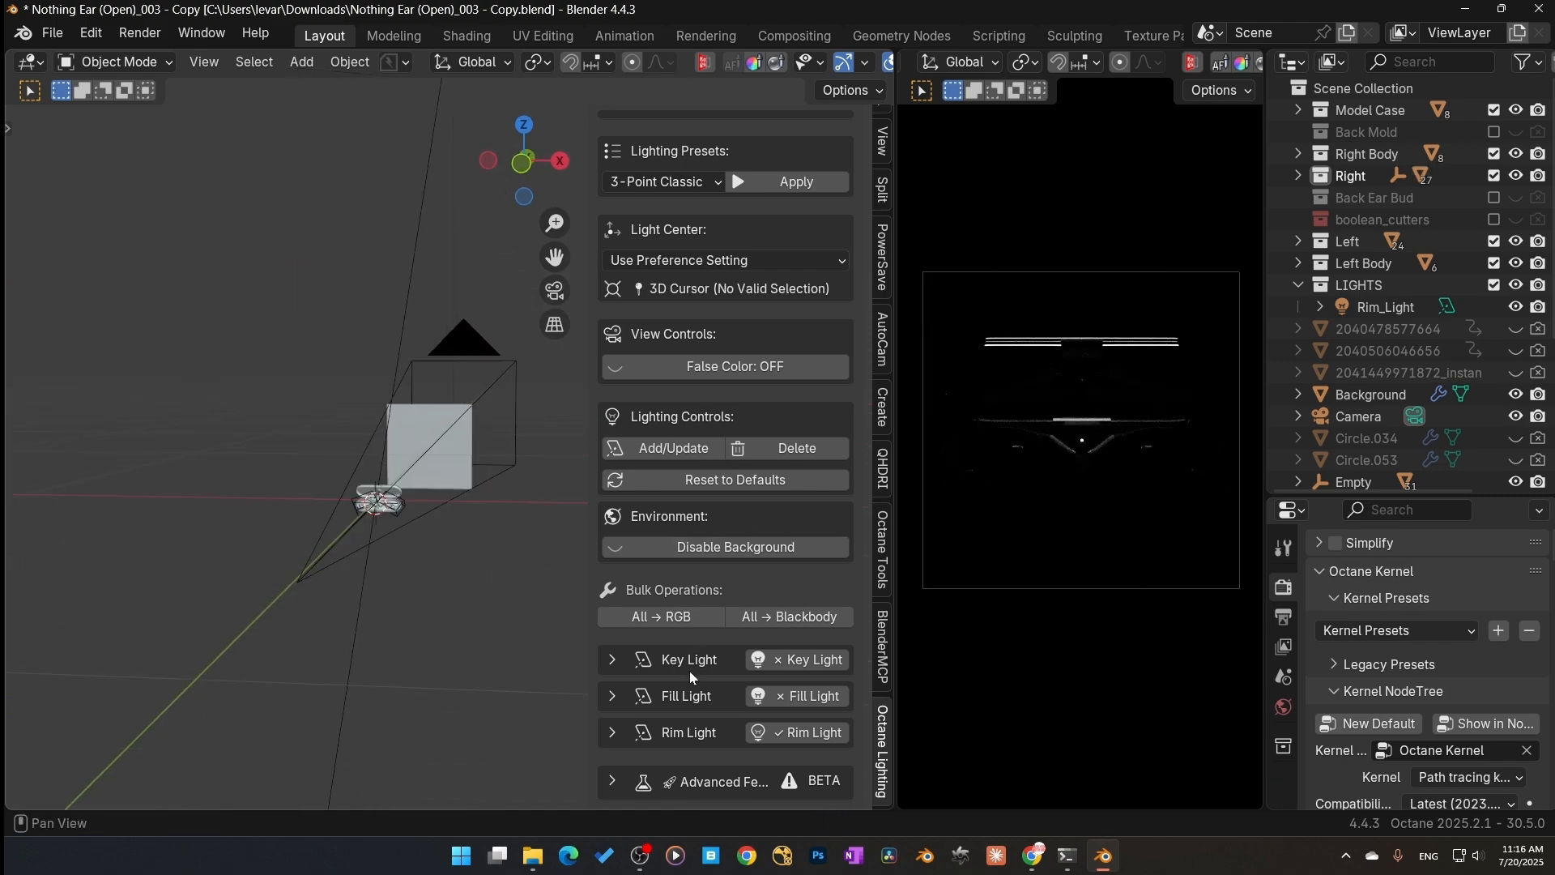
Step: Expand the rim light settings and adjust its two placement values to 0.45 and 0.41
left_click(632, 731)
scroll(810, 567, "down", 6)
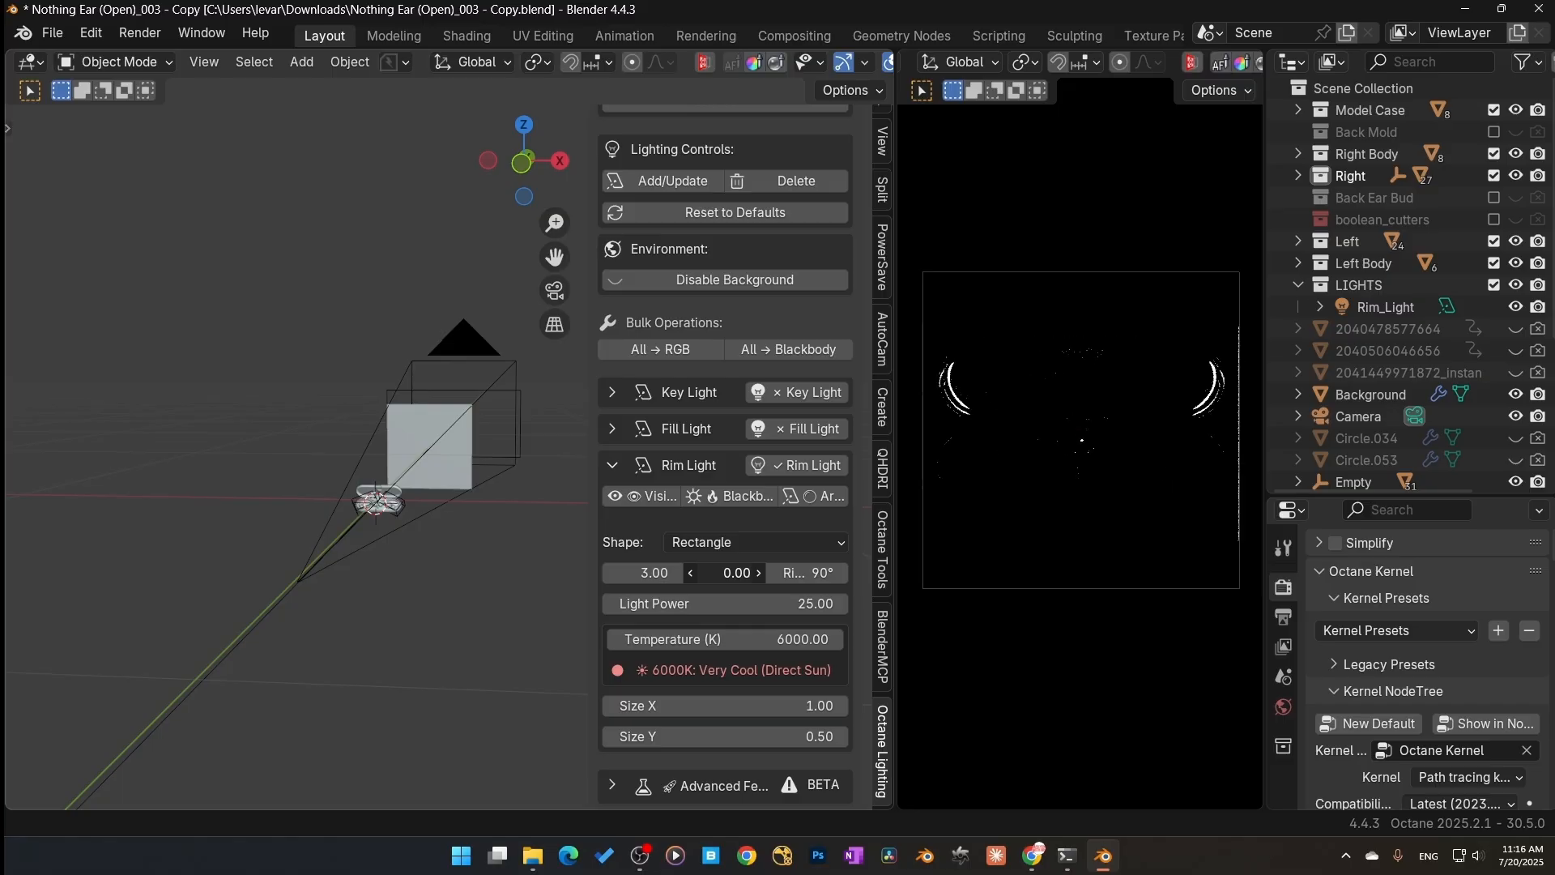
left_click_drag(724, 572, 777, 573)
middle_click_drag(441, 535, 264, 517)
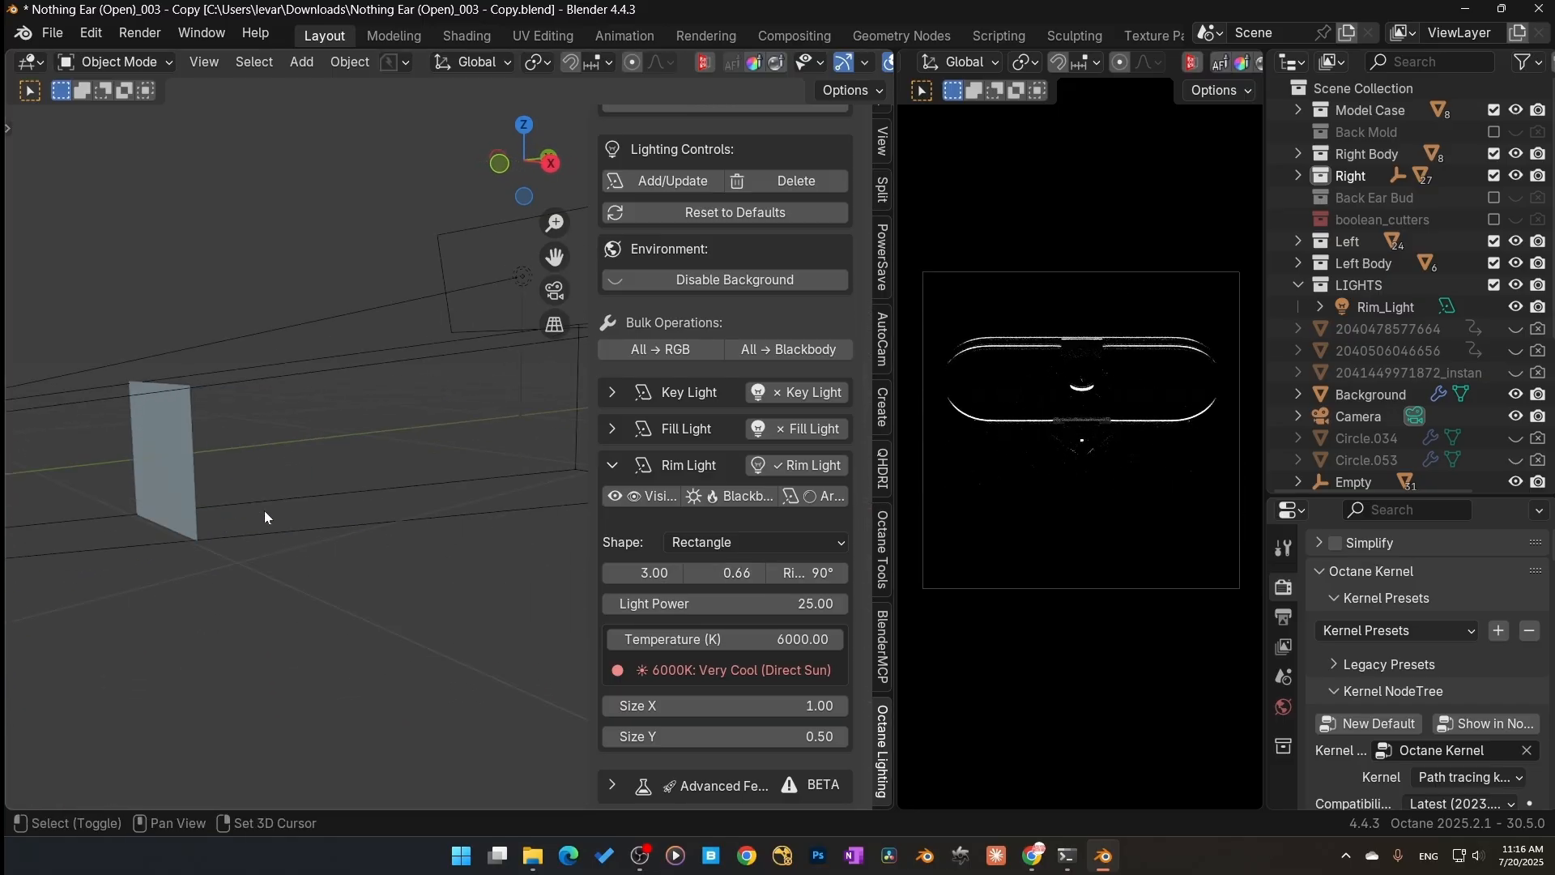
scroll(264, 517, "down", 5)
middle_click_drag(221, 573, 236, 573)
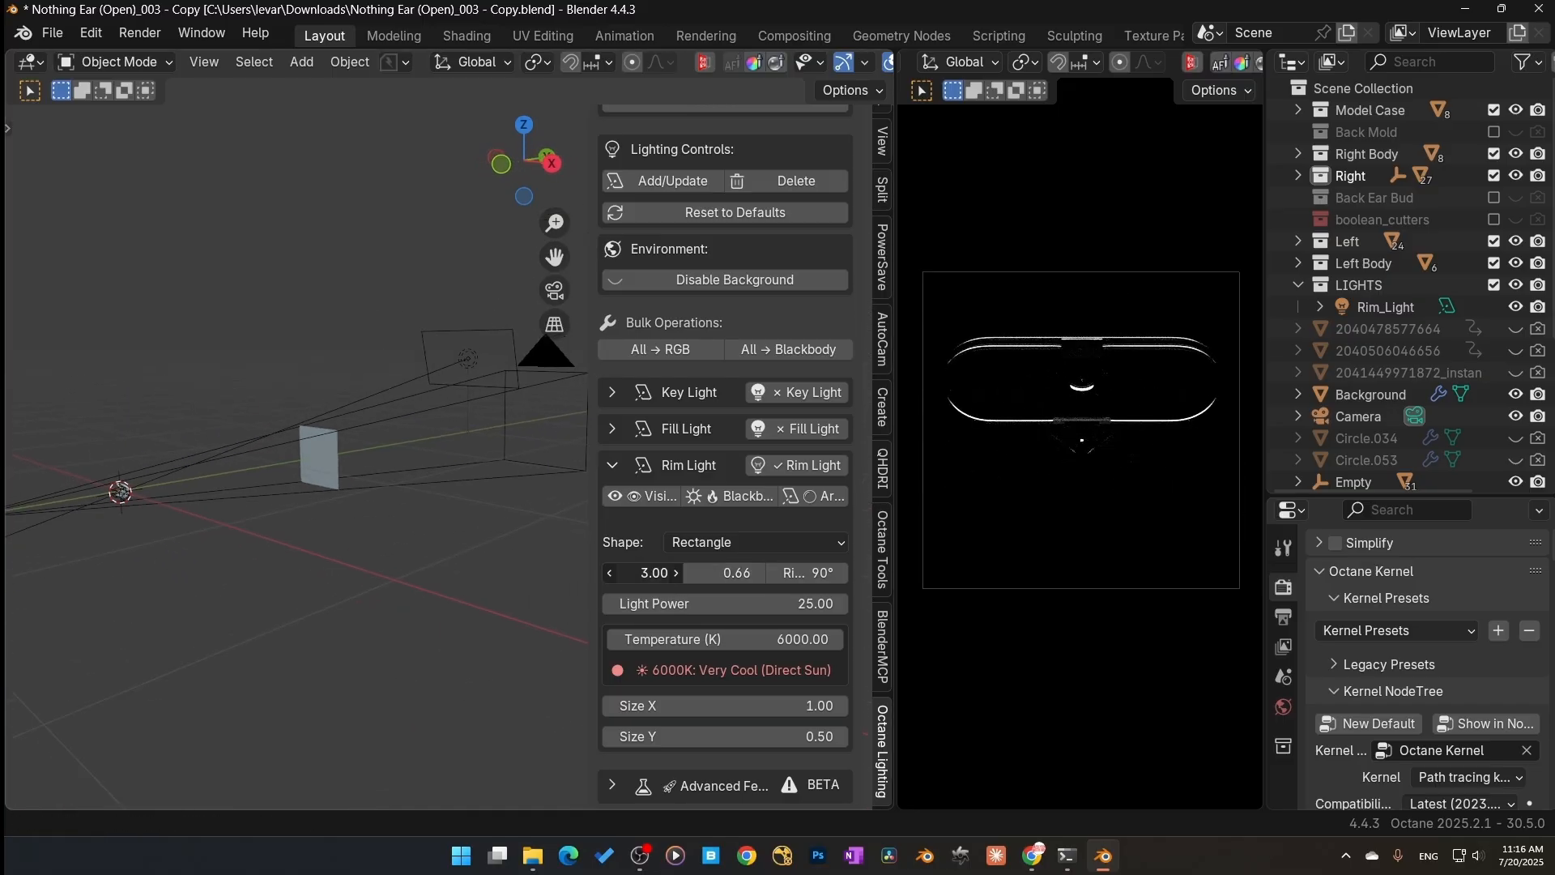
left_click_drag(648, 572, 704, 572)
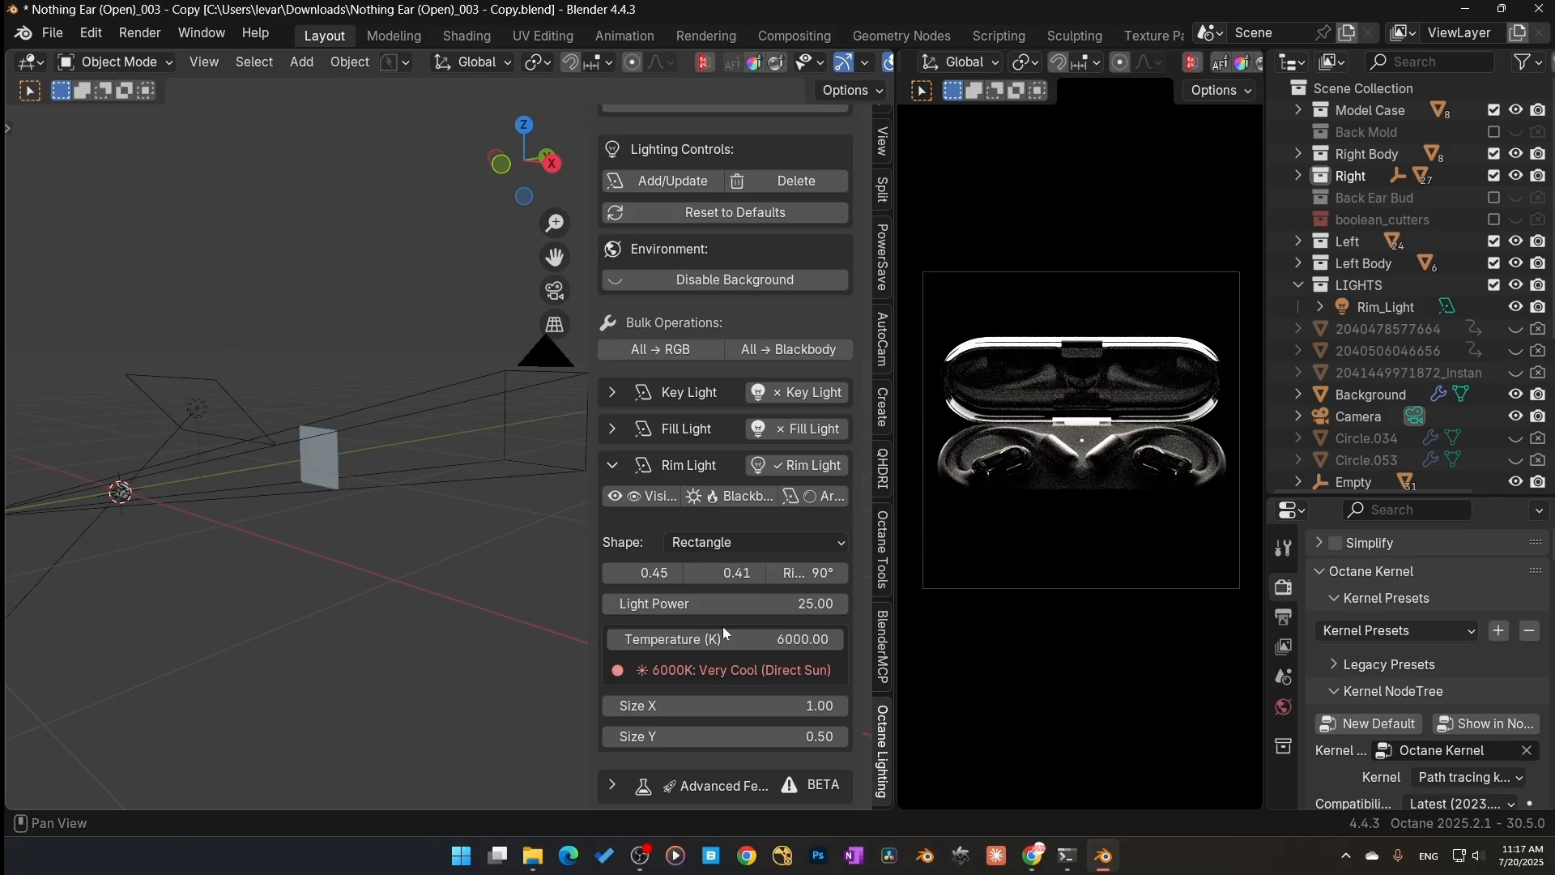
Step: Toggle the fill light on and back off
middle_click_drag(146, 504, 389, 429, "shift")
scroll(368, 532, "up", 4)
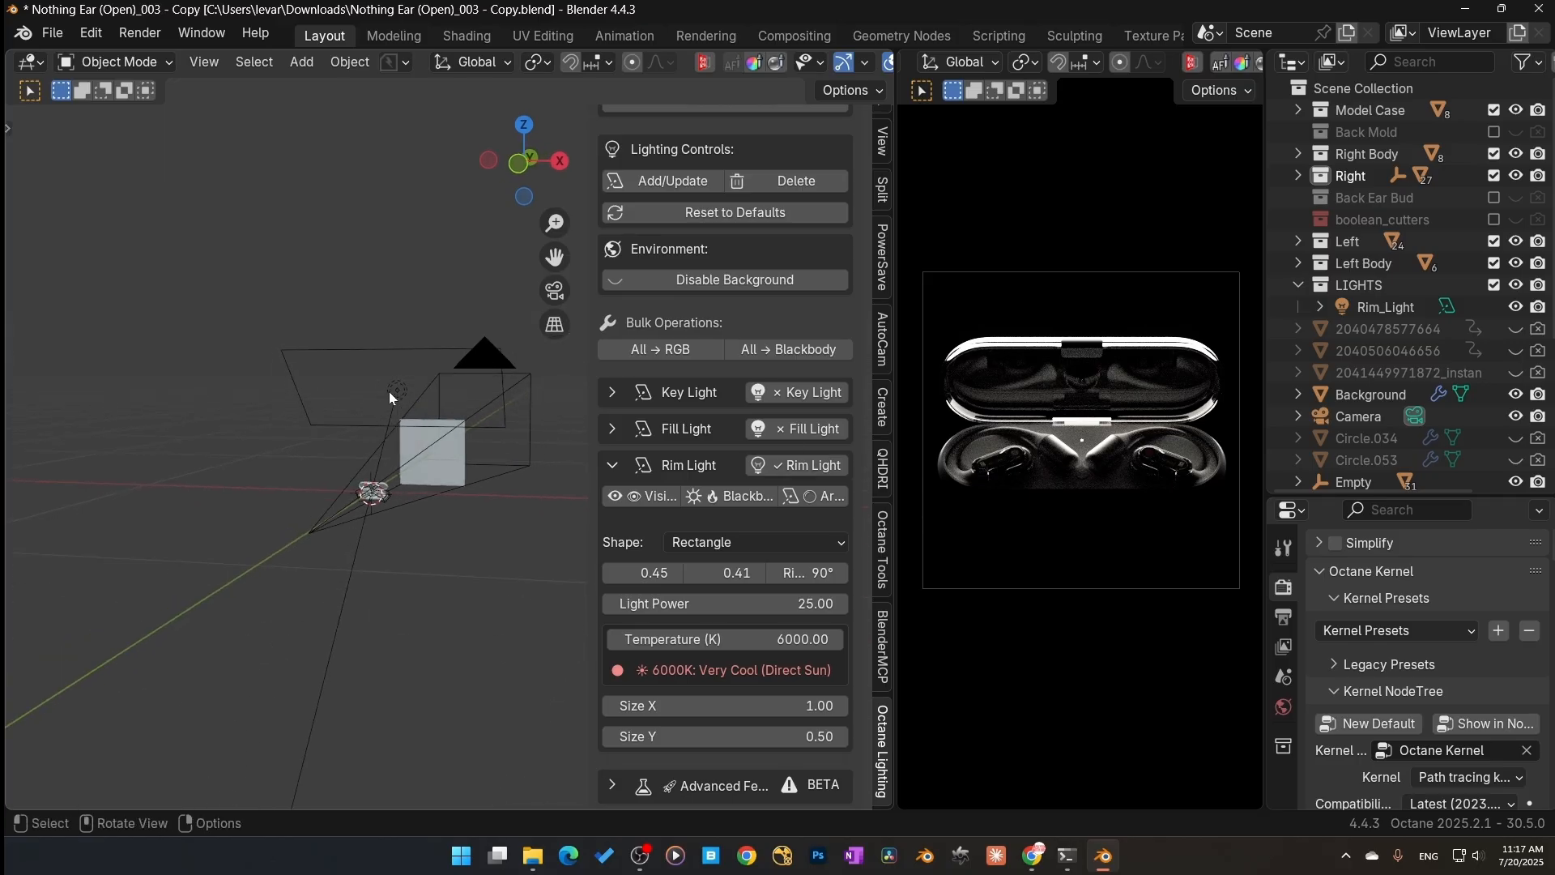
middle_click_drag(415, 531, 337, 536)
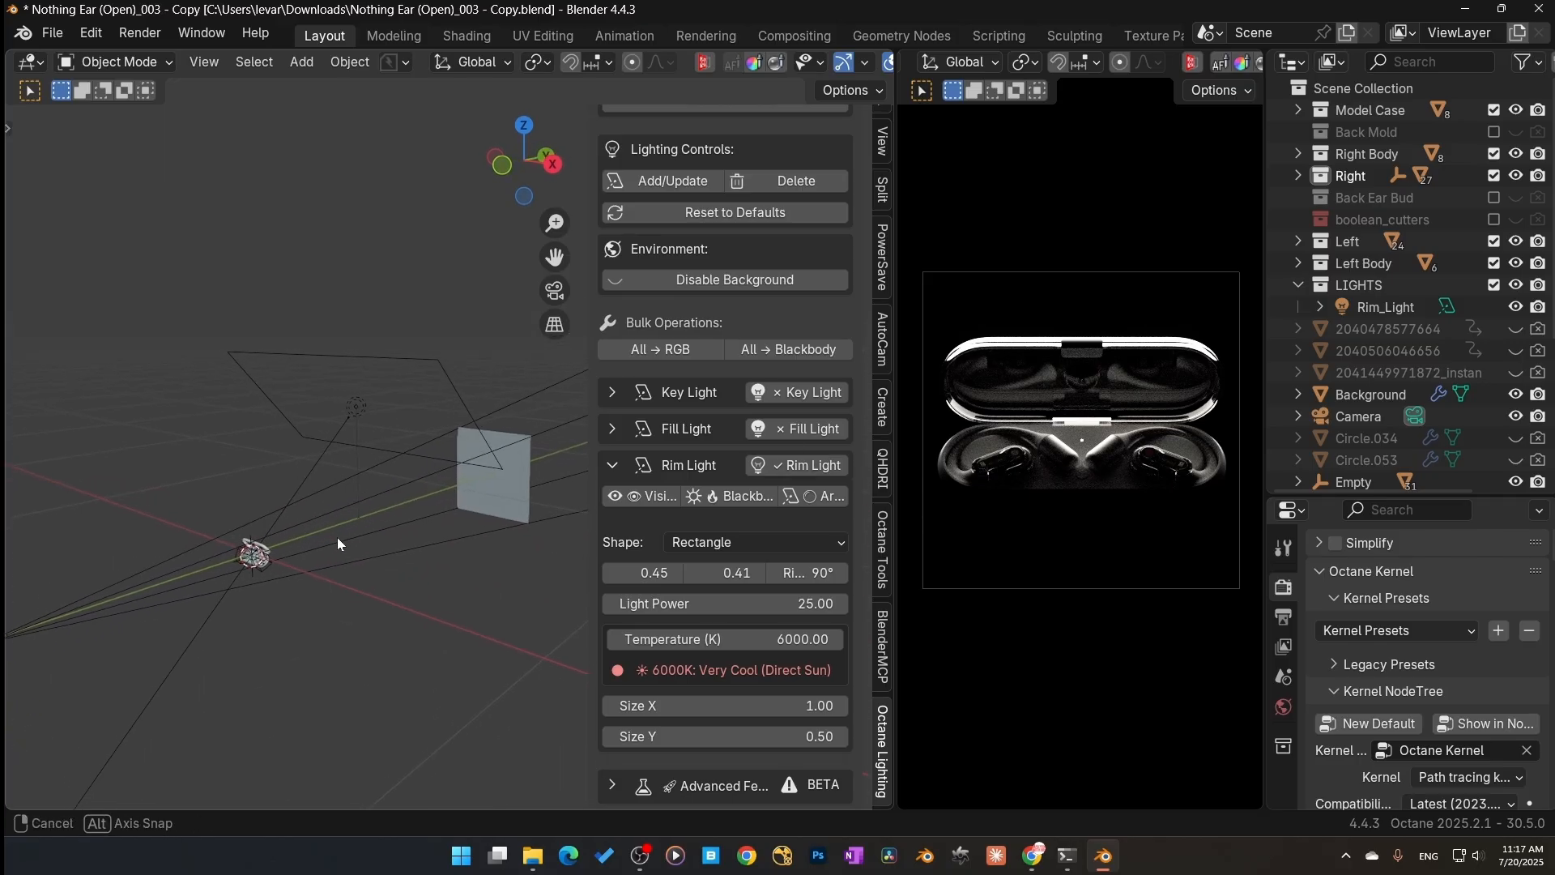
left_click(813, 429)
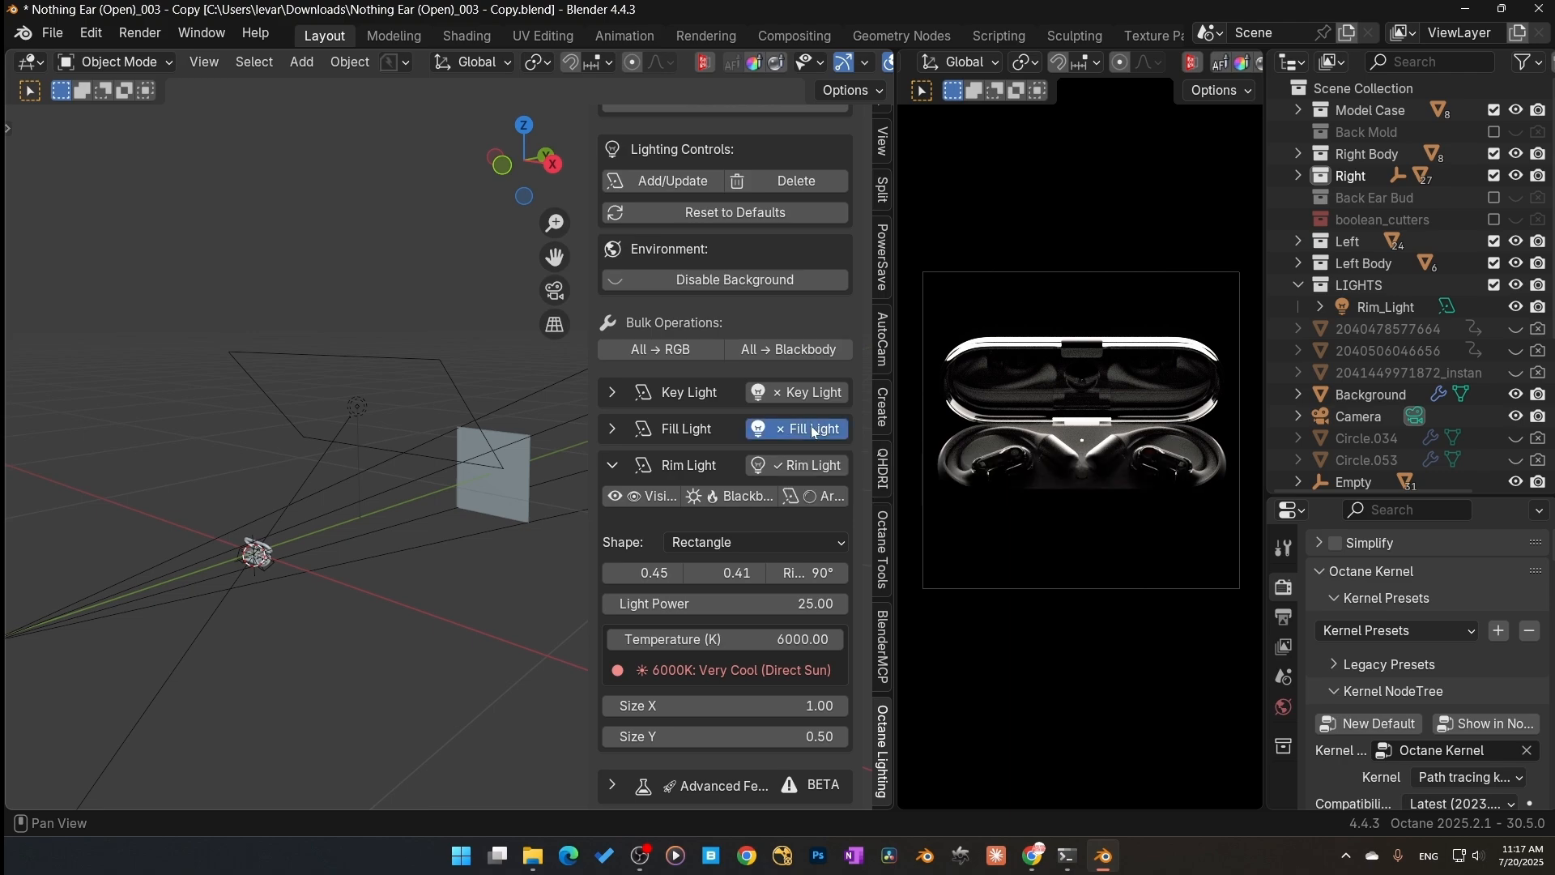
left_click(788, 433)
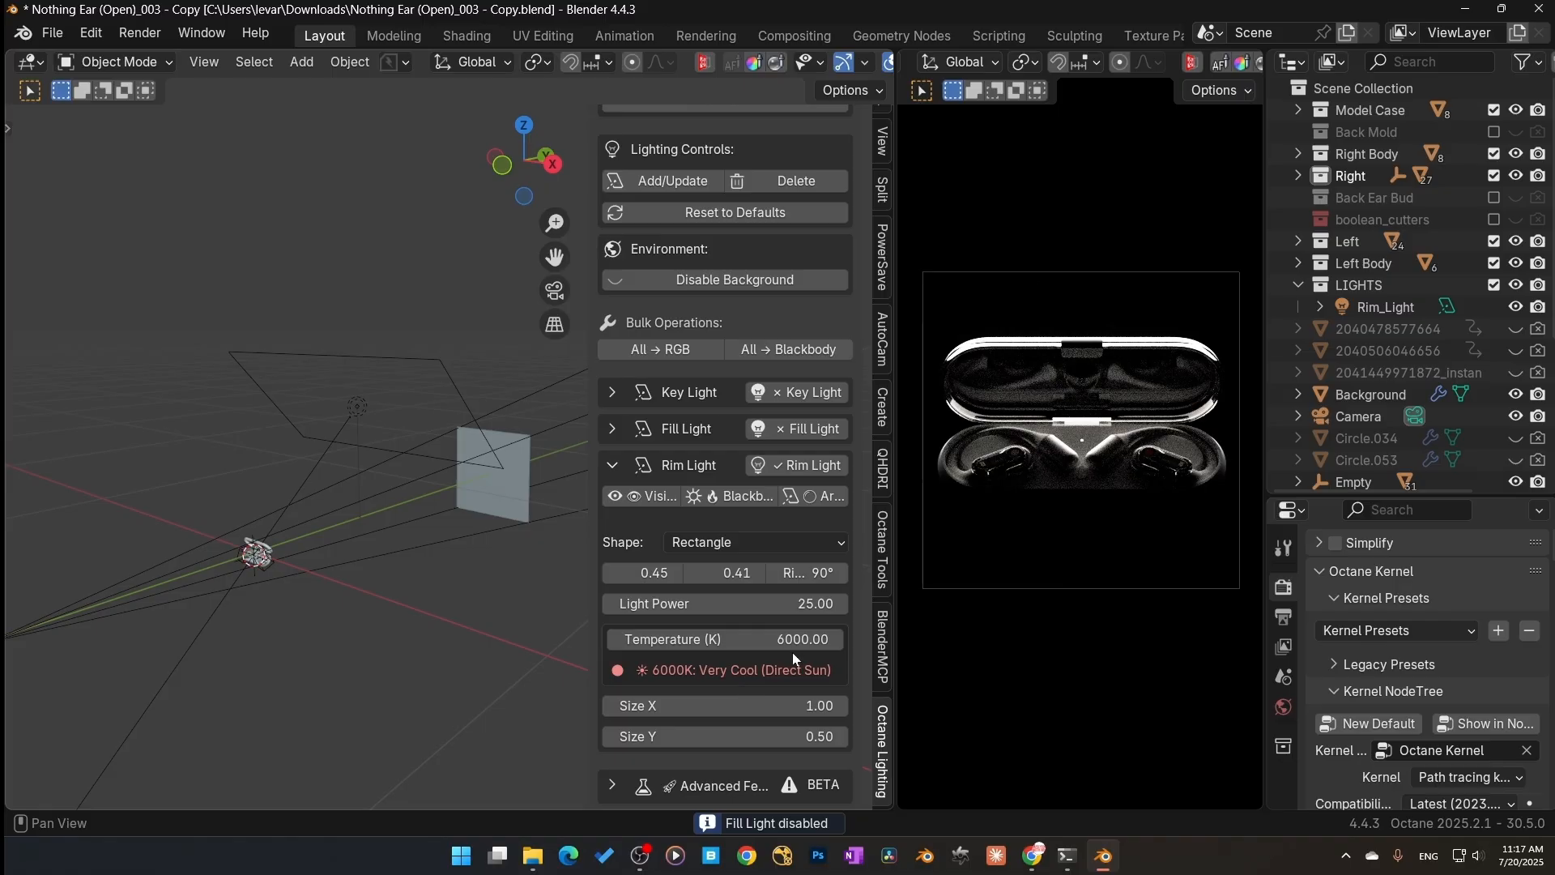
Step: Turn off the rim light and turn the key light back on
left_click(790, 465)
left_click(790, 394)
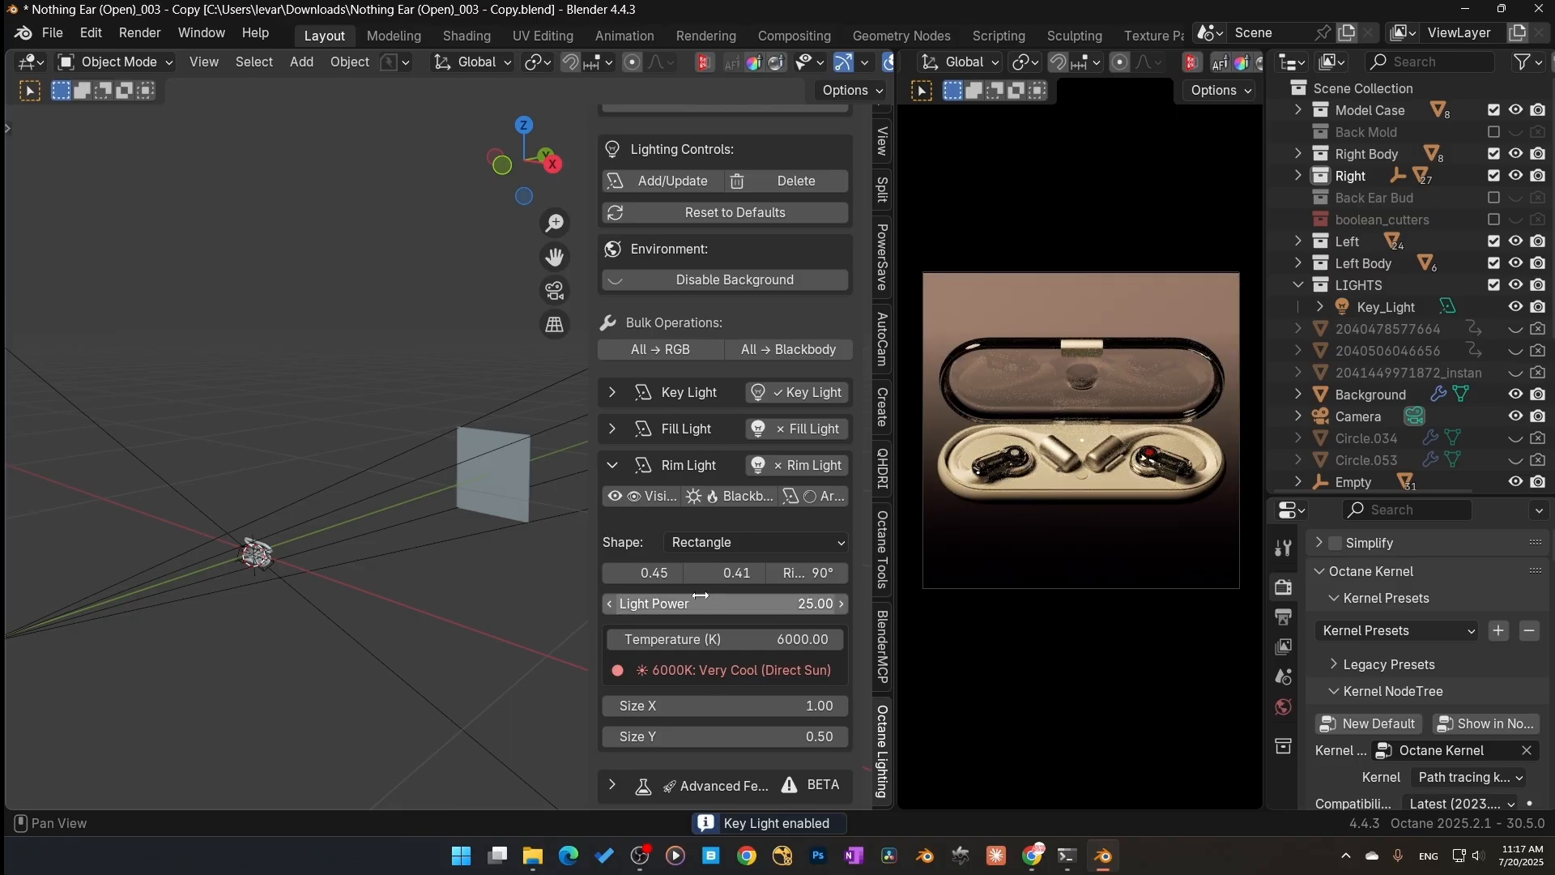
Step: Expand the key light settings and set its temperature to 6000 K
left_click(613, 393)
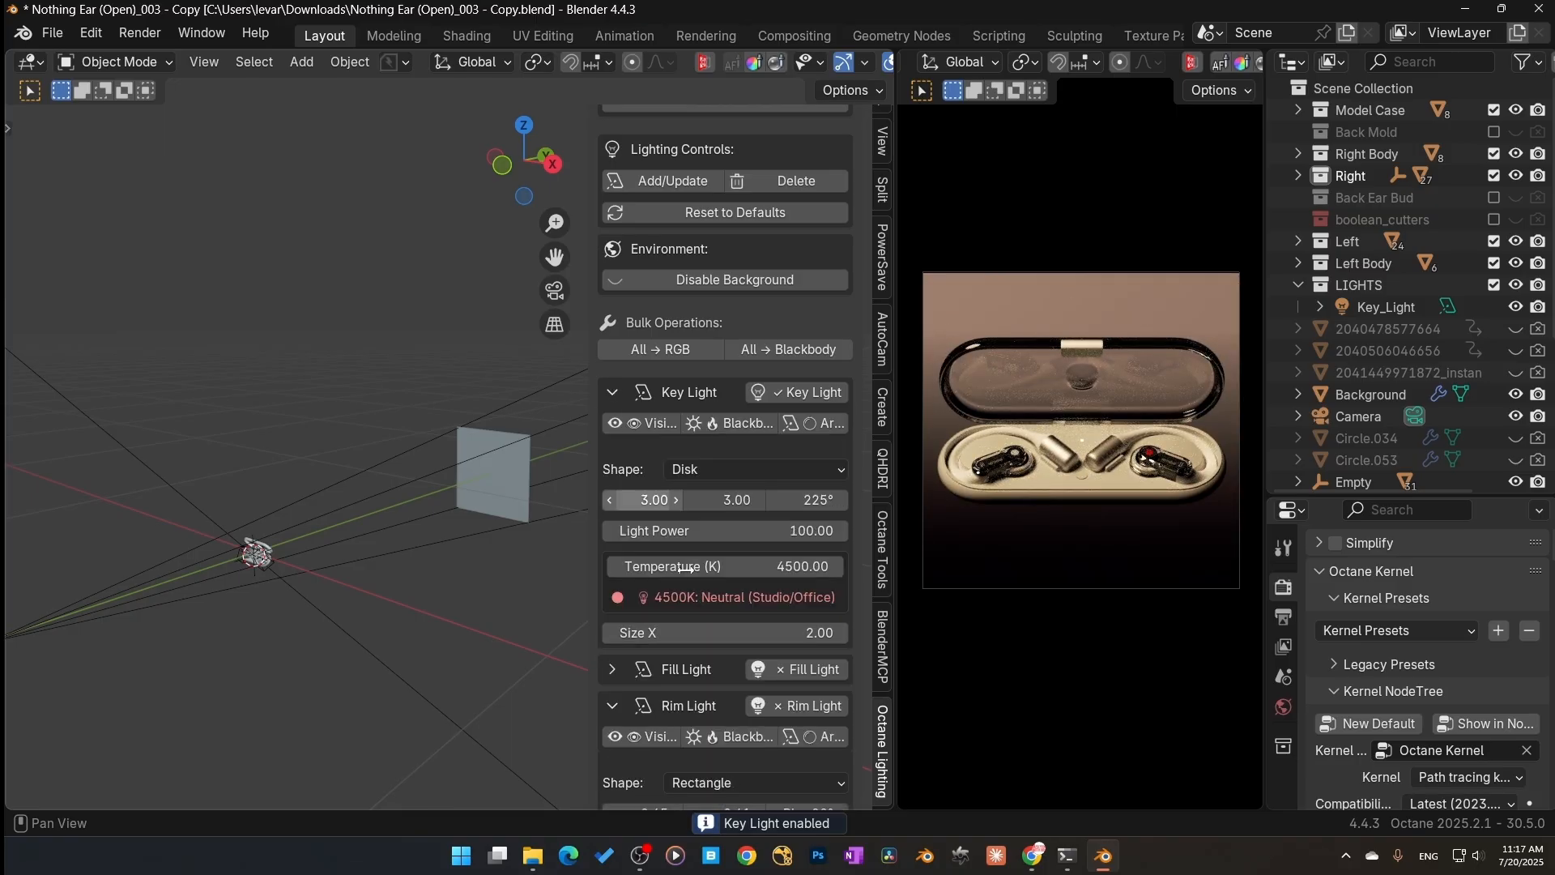
left_click(770, 566)
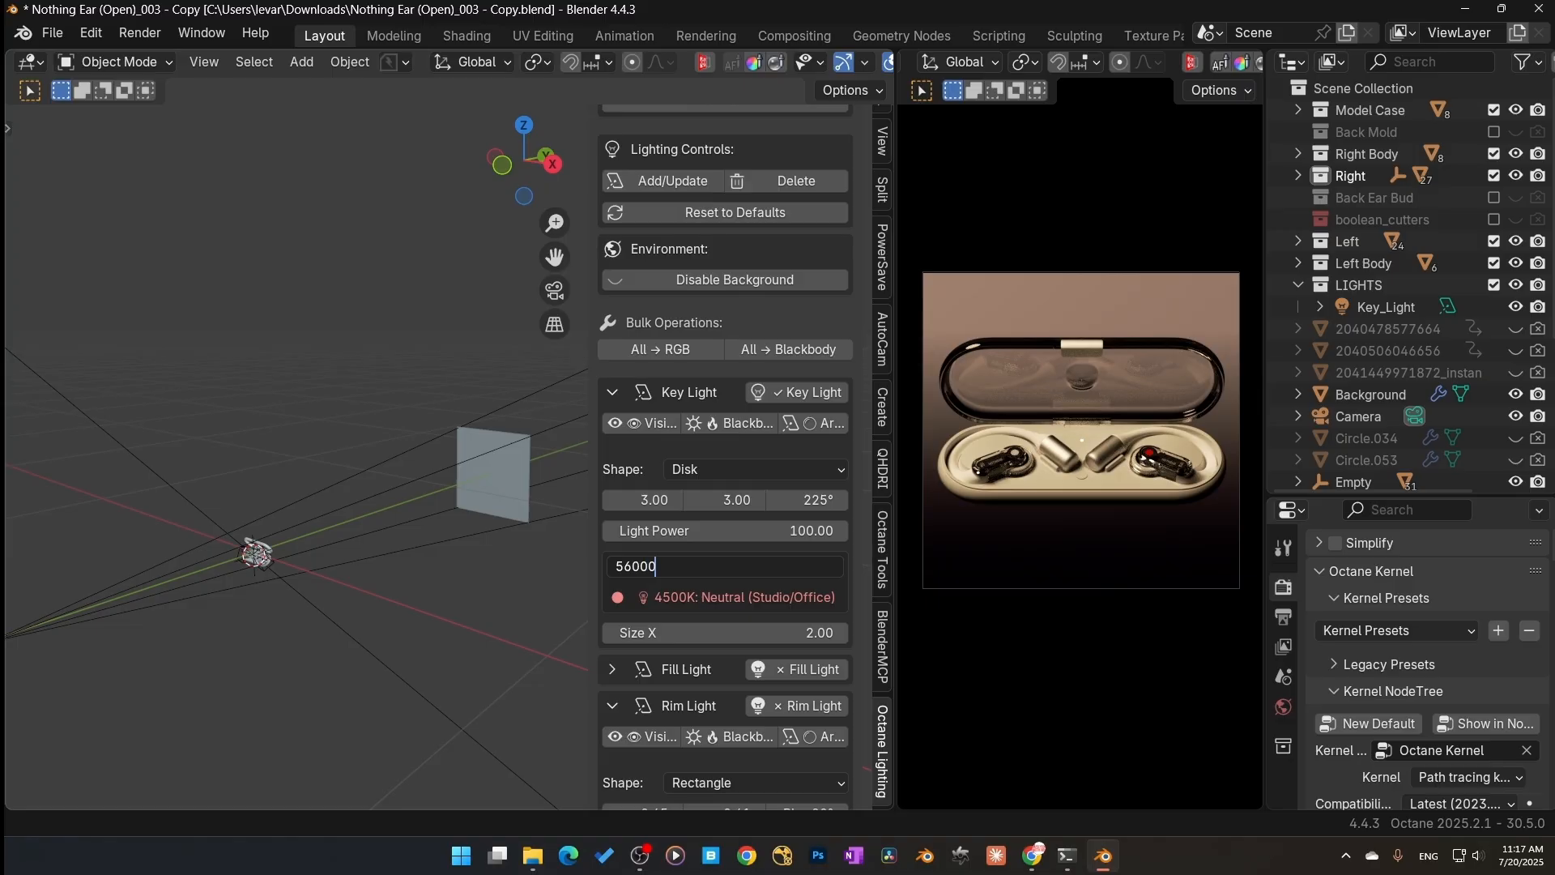
key("Return")
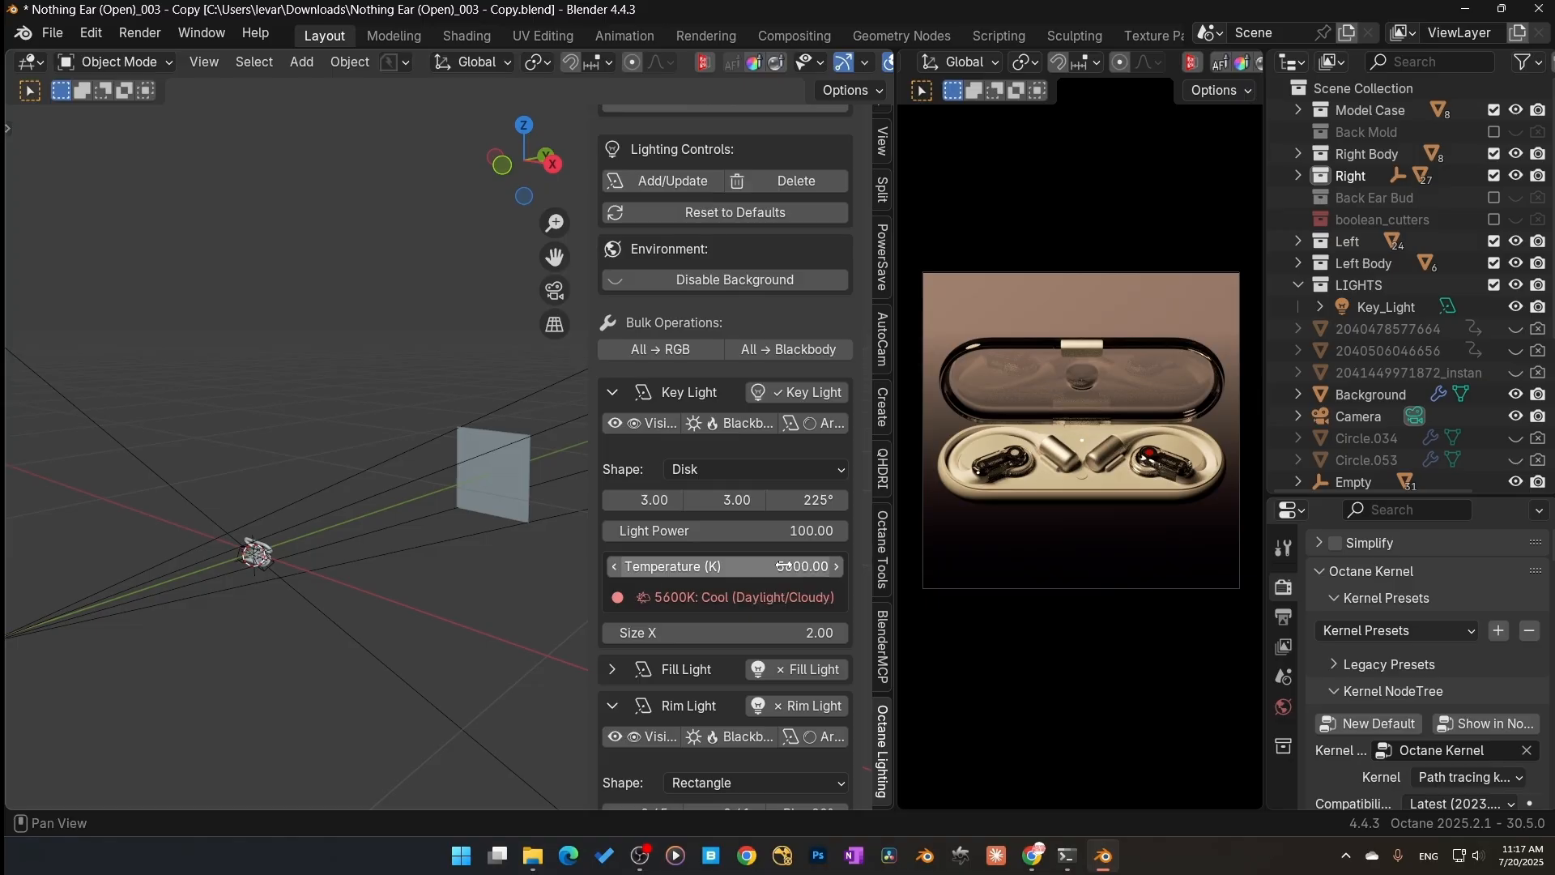
left_click(778, 574)
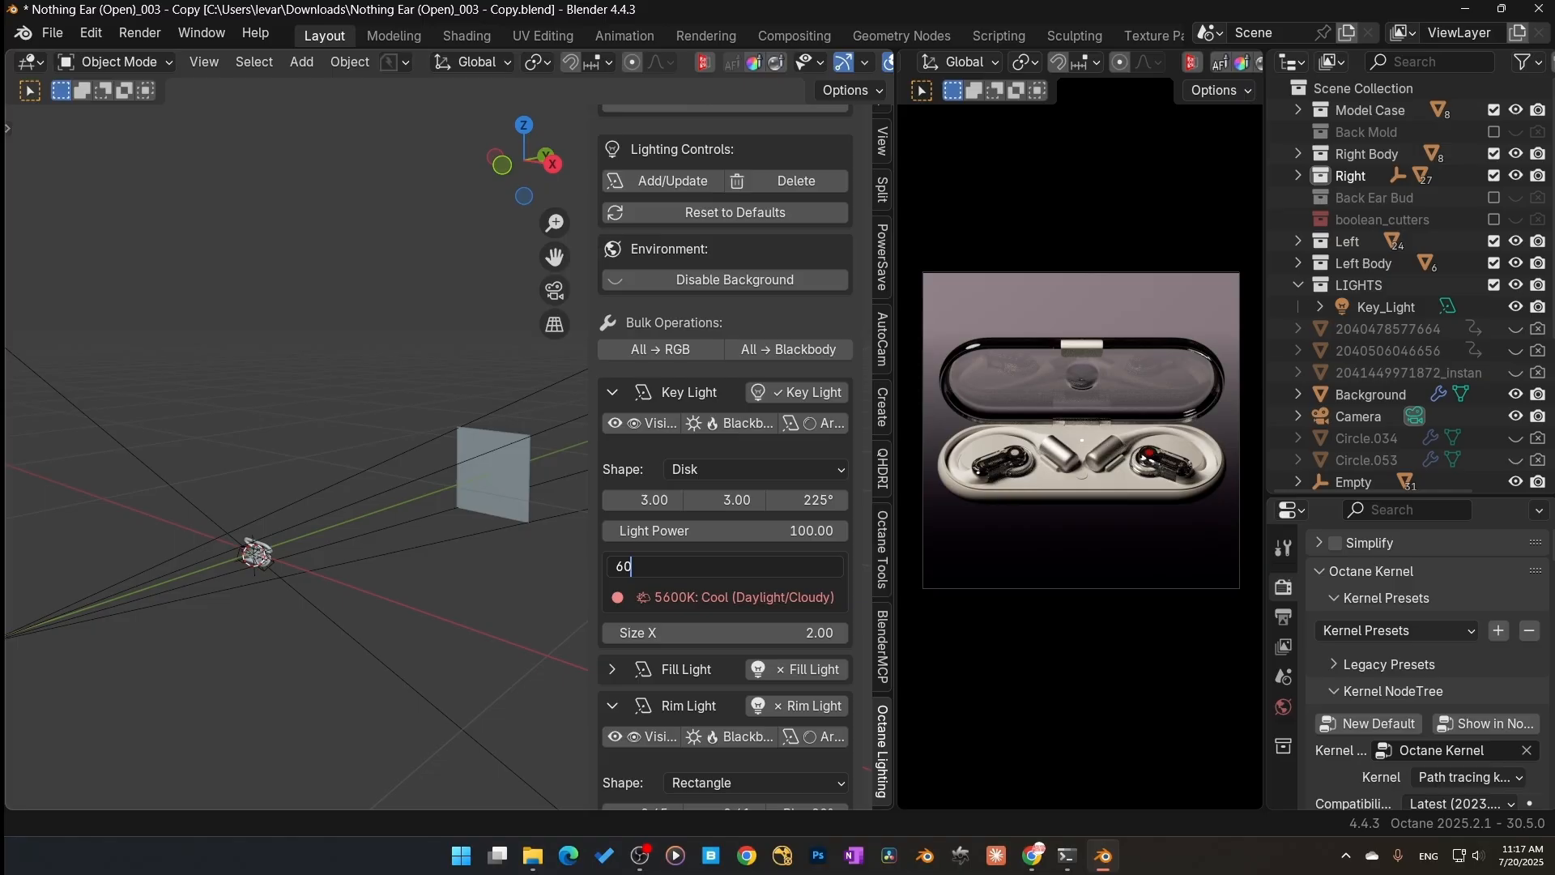
type("6000")
key("Return")
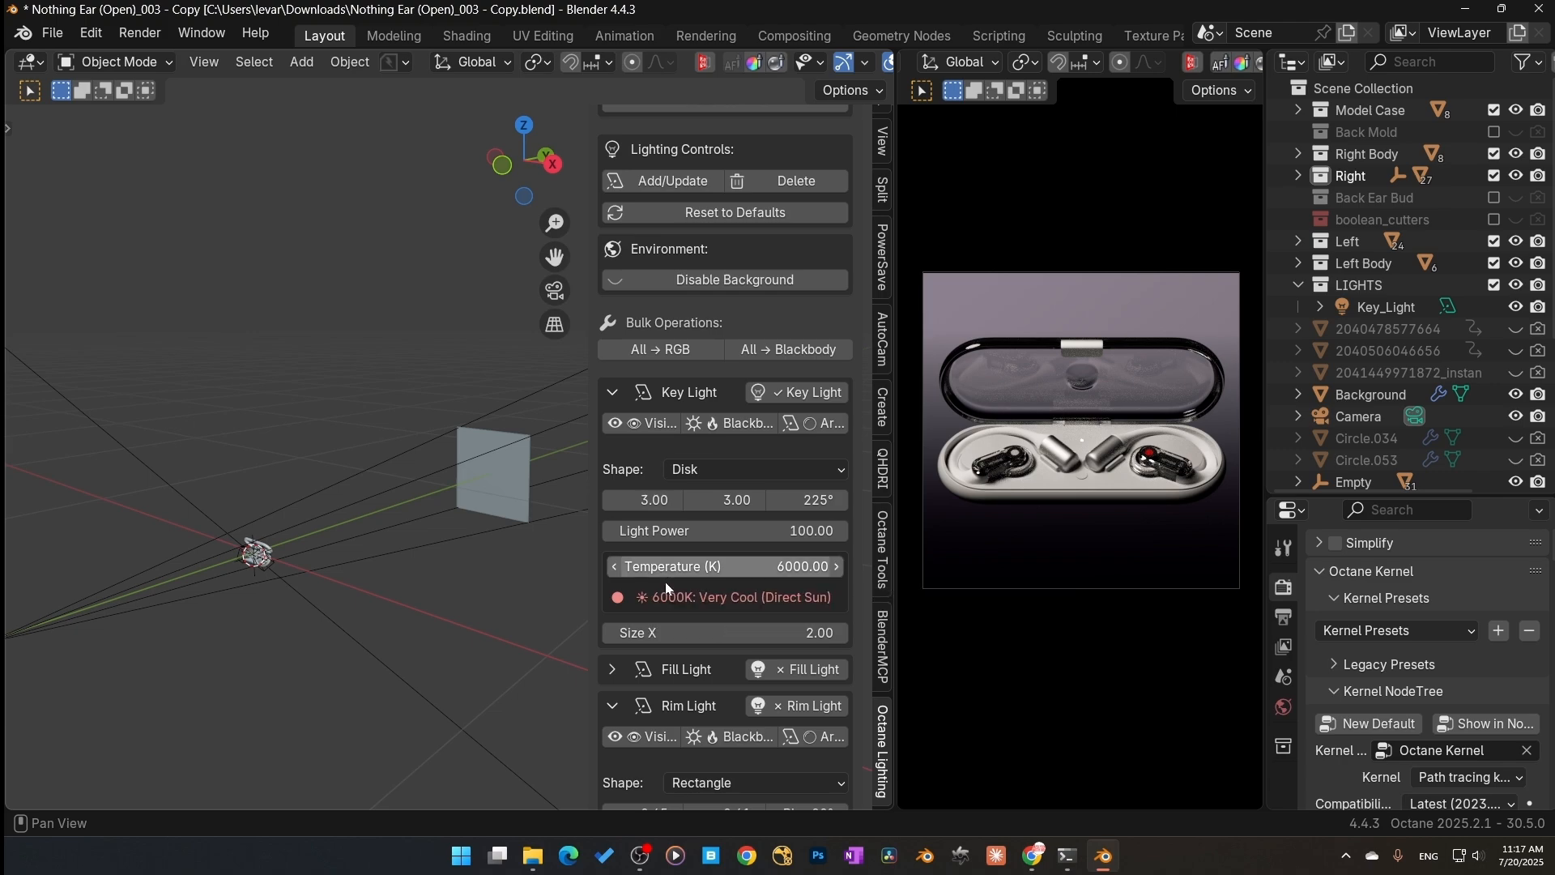
Step: Adjust the key light's placement values to about 0.29 and 0.09 and hide the key light in render
mouse_move(717, 496)
left_mouse_down()
mouse_move(652, 500)
mouse_move(696, 499)
left_mouse_up()
left_click(658, 531)
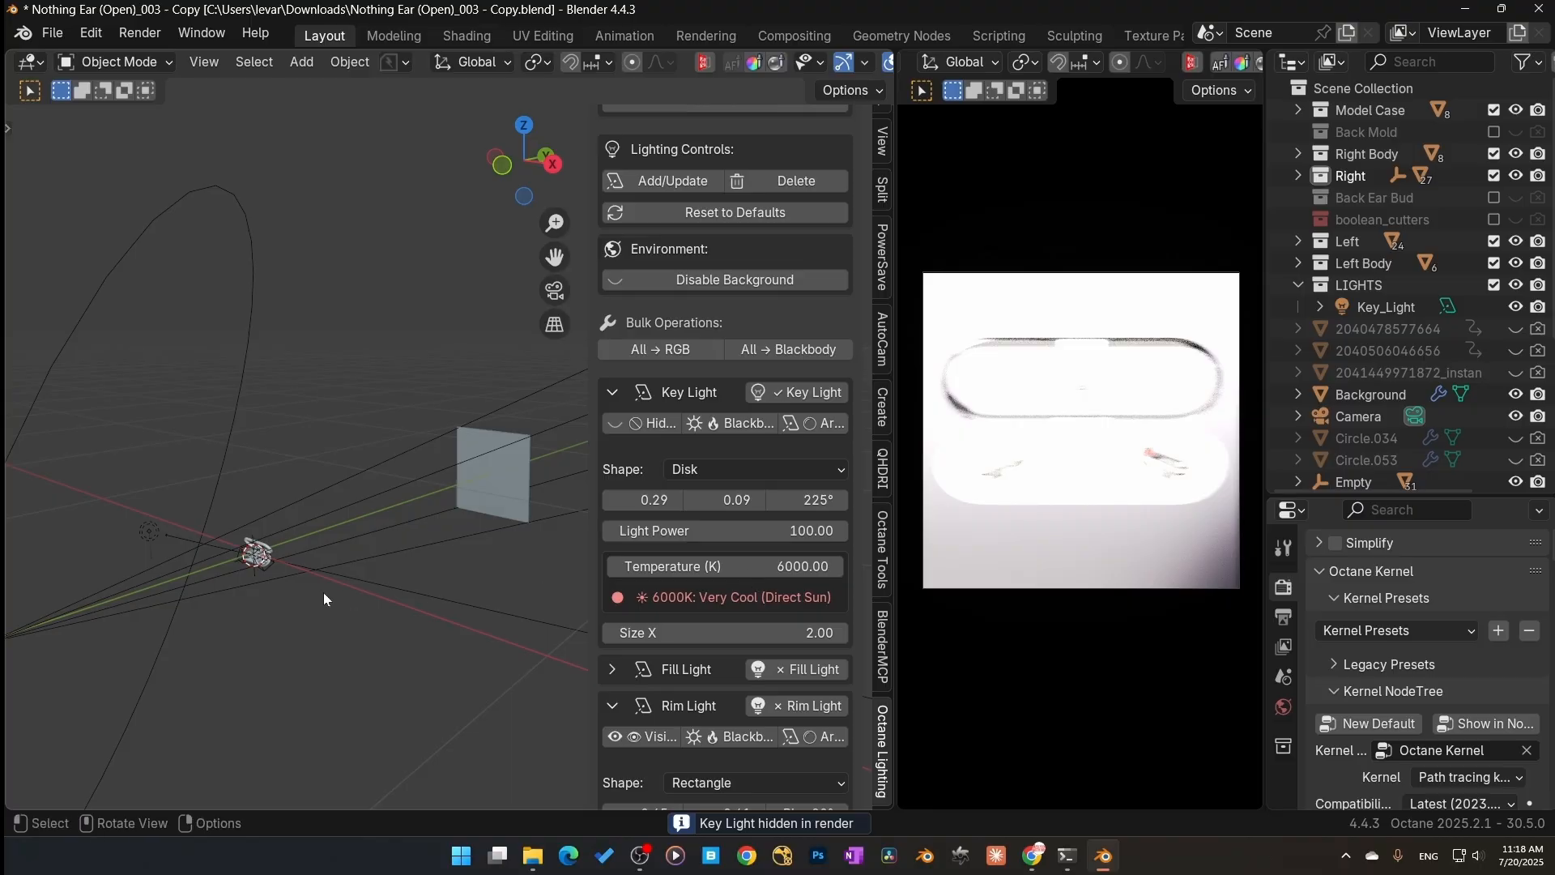
Step: Set the key light's Size X to 1
middle_click_drag(323, 592, 508, 654)
left_click(648, 633)
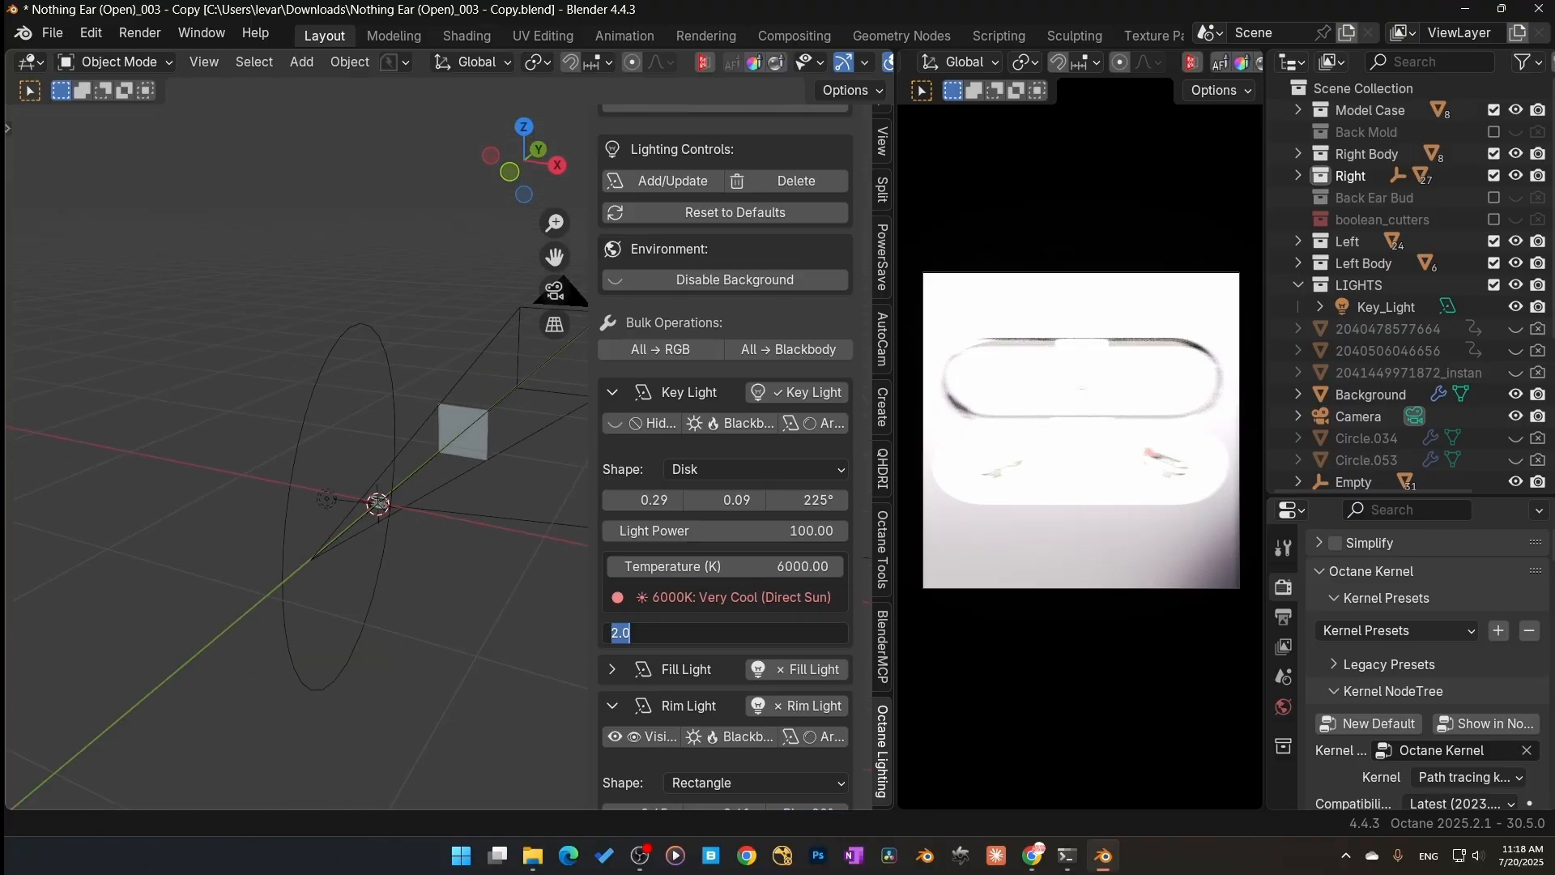
type(".5")
key("Return")
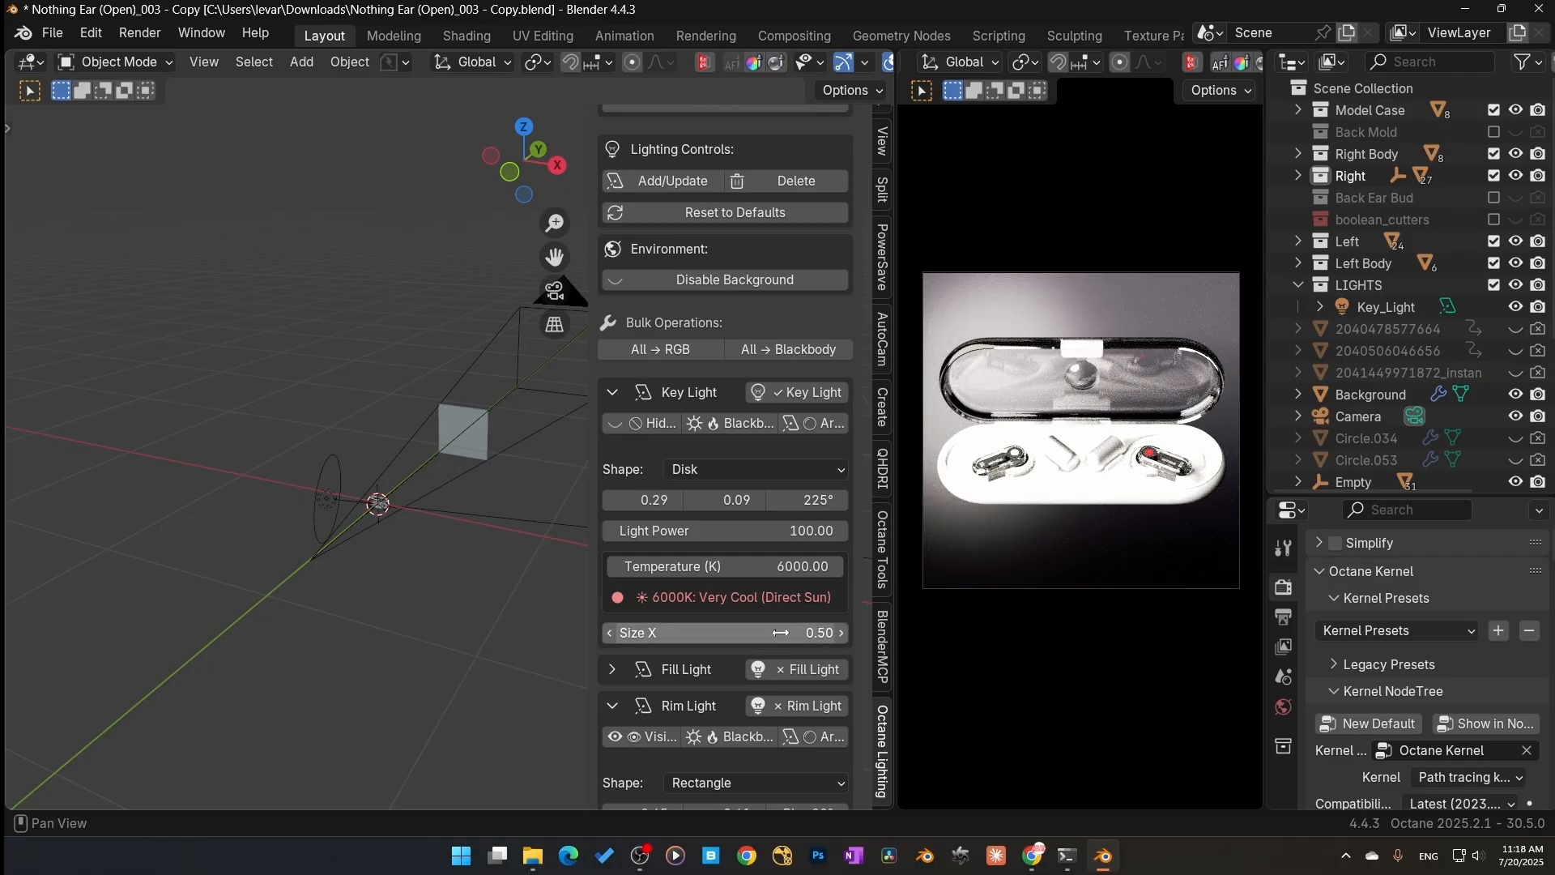
left_click(770, 632)
type("1")
key("Return")
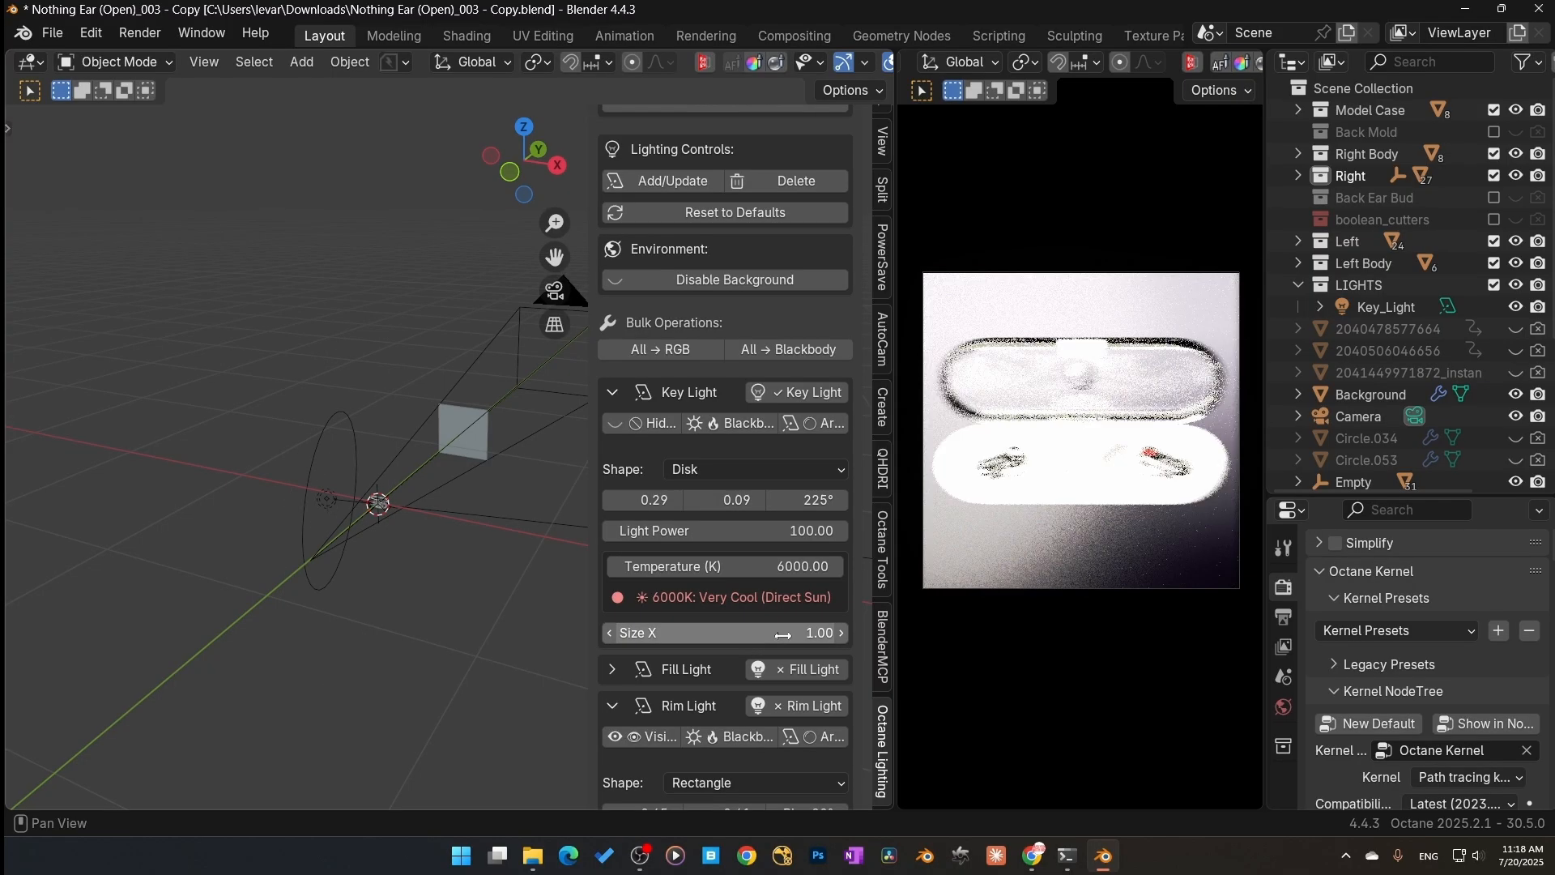
Step: Adjust the key light's two placement values to 0.50 and 0.56
middle_click_drag(486, 583, 388, 607)
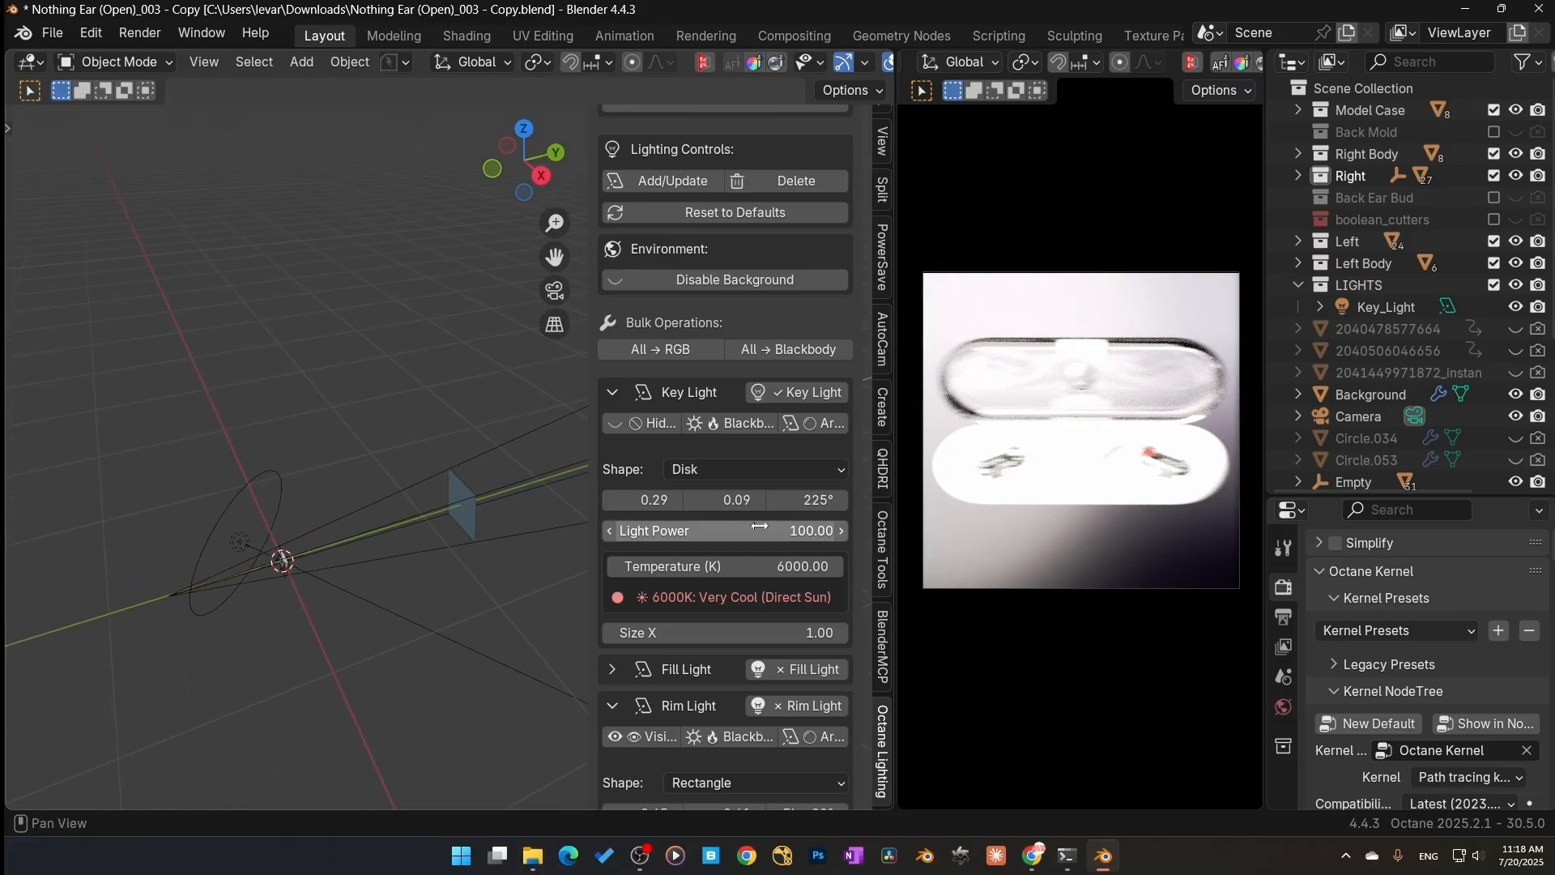
left_click(759, 499)
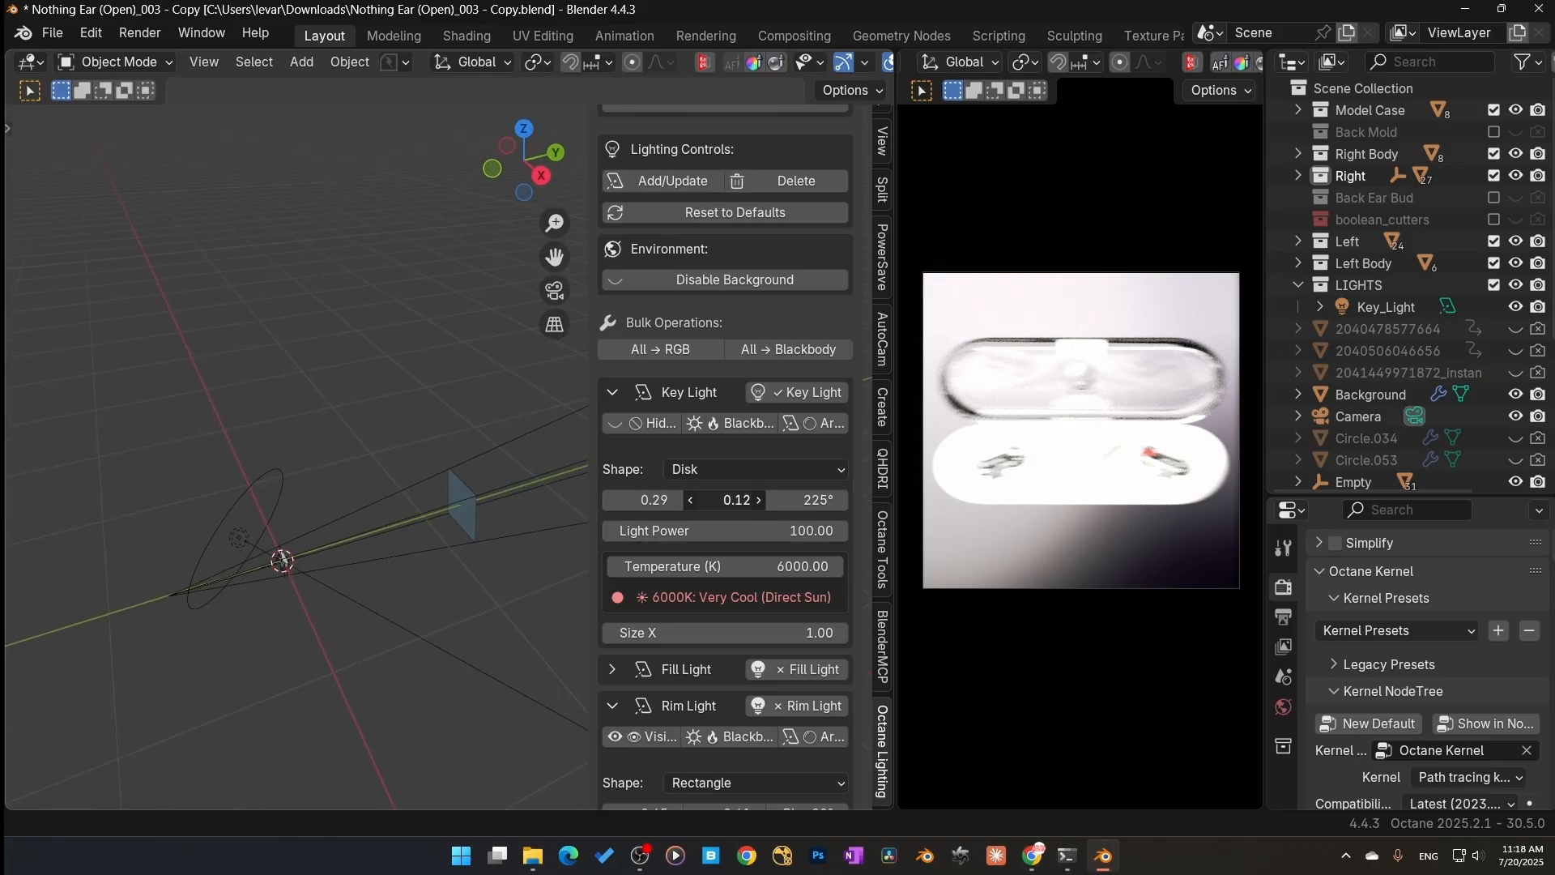
left_click_drag(727, 500, 690, 501)
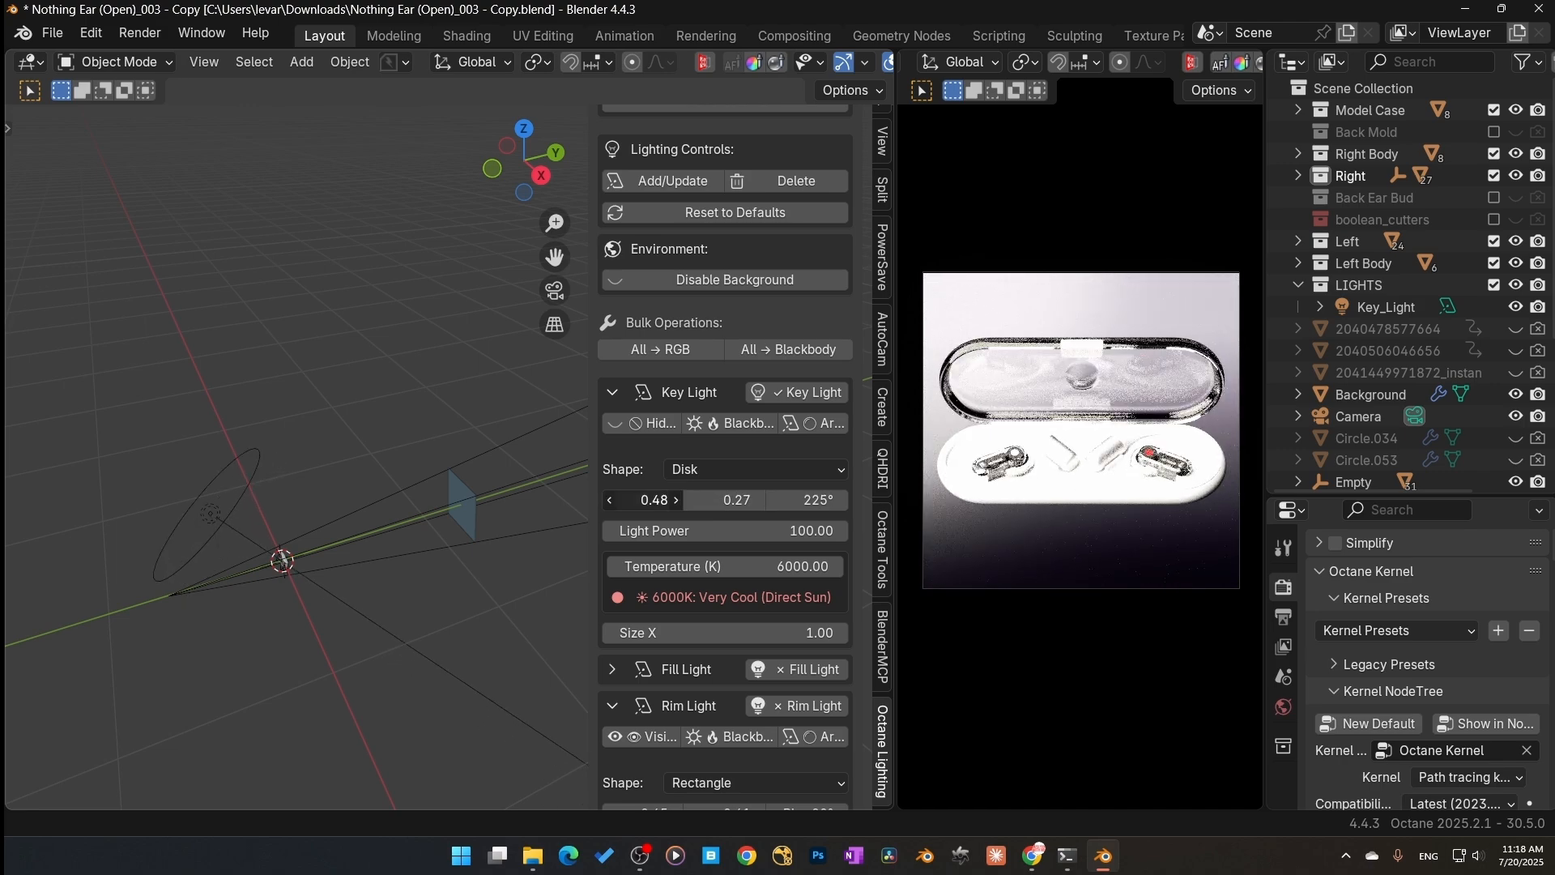
left_click_drag(689, 500, 694, 501)
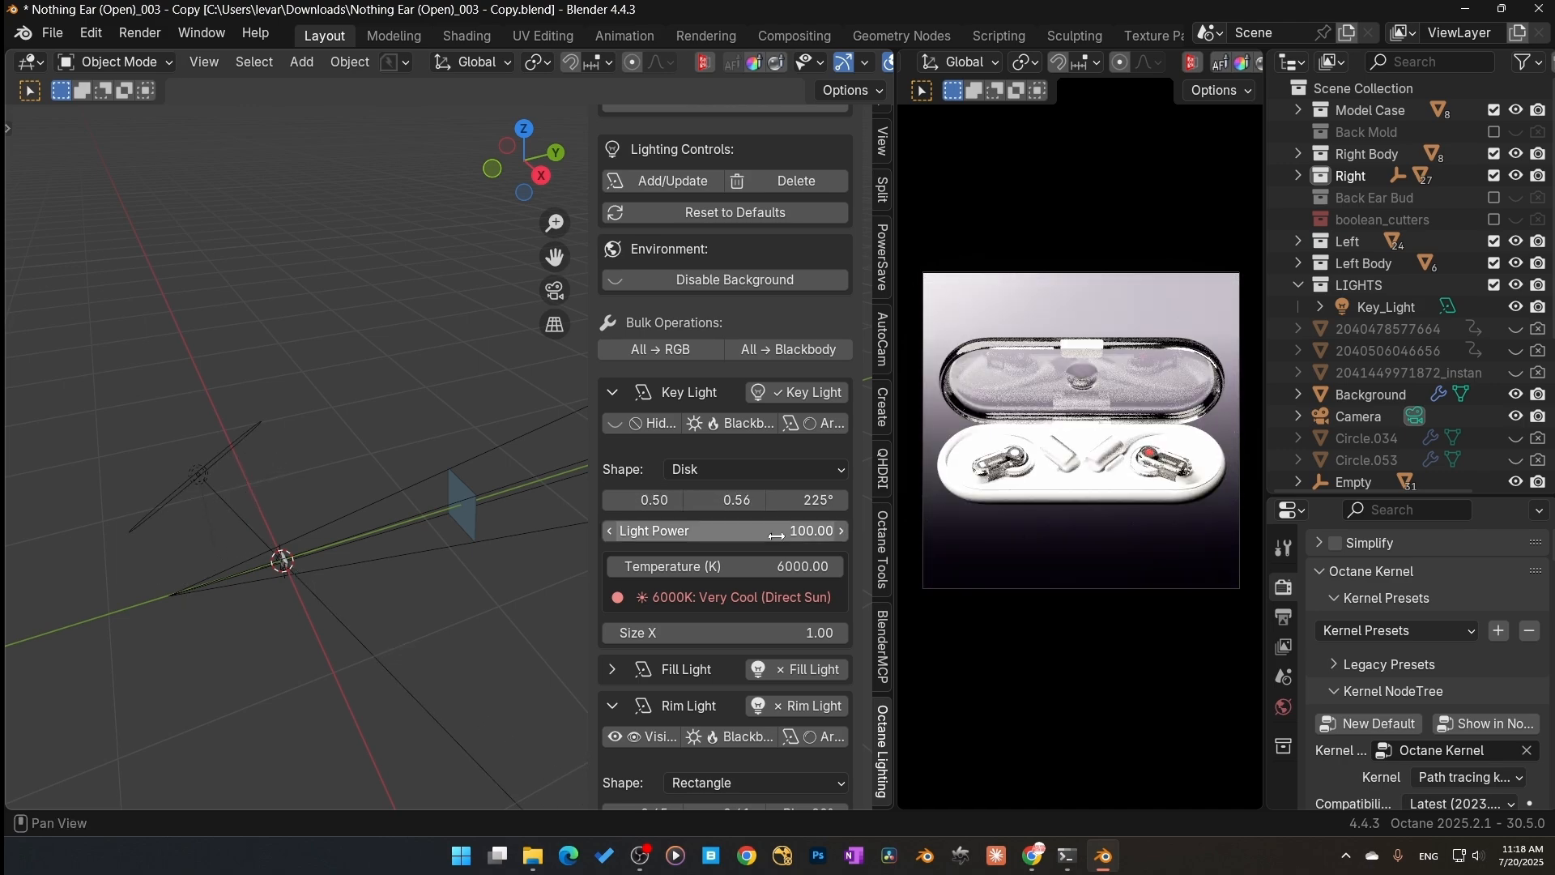
Step: Set the key light power to 50
left_click(775, 531)
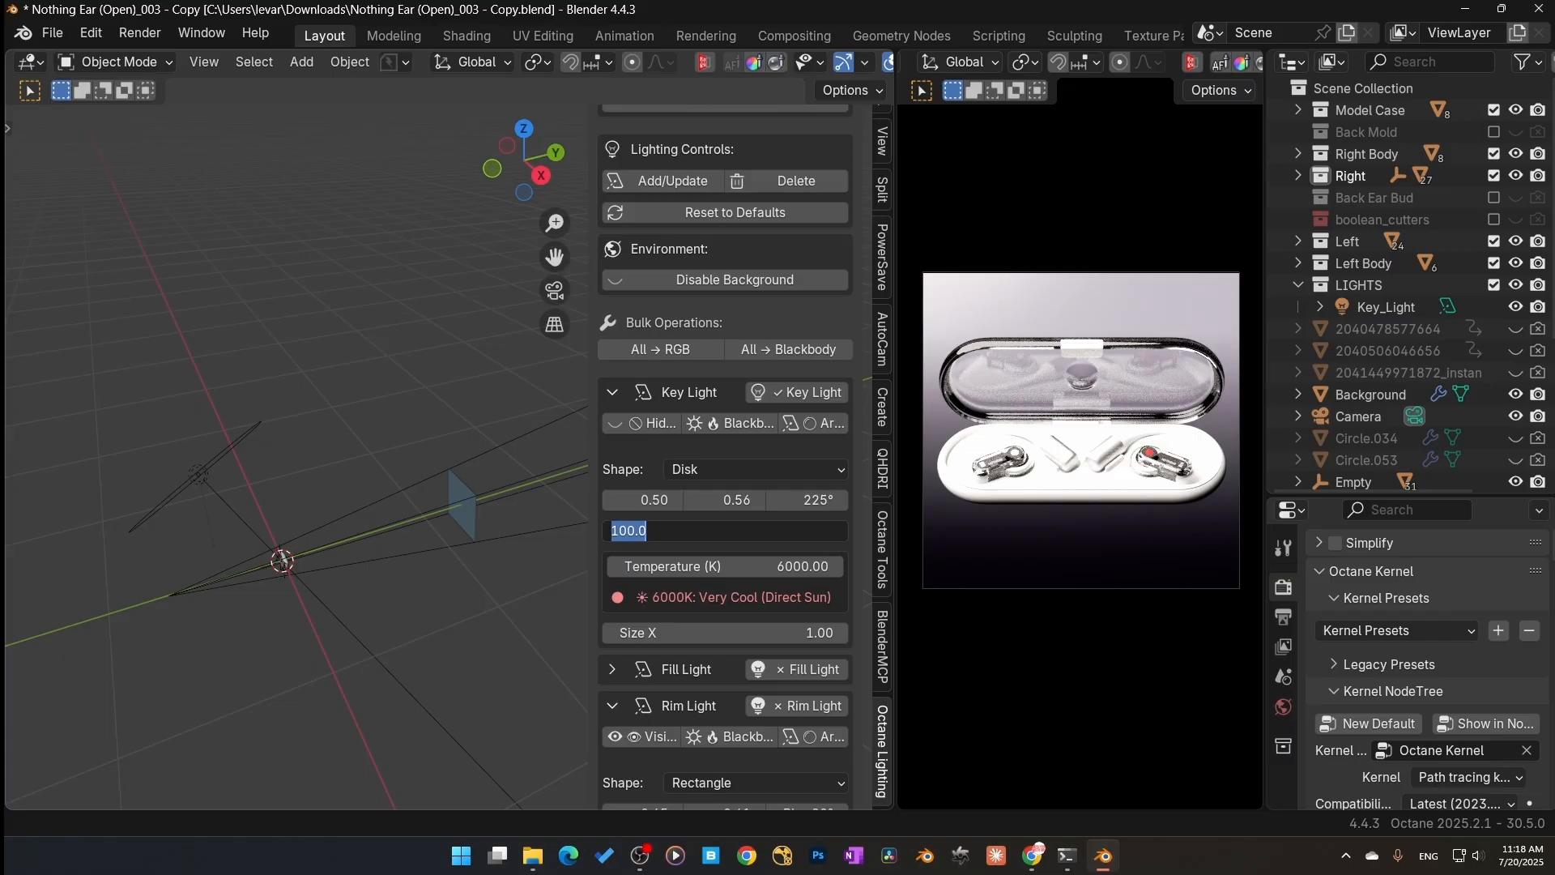
type("50")
key("Return")
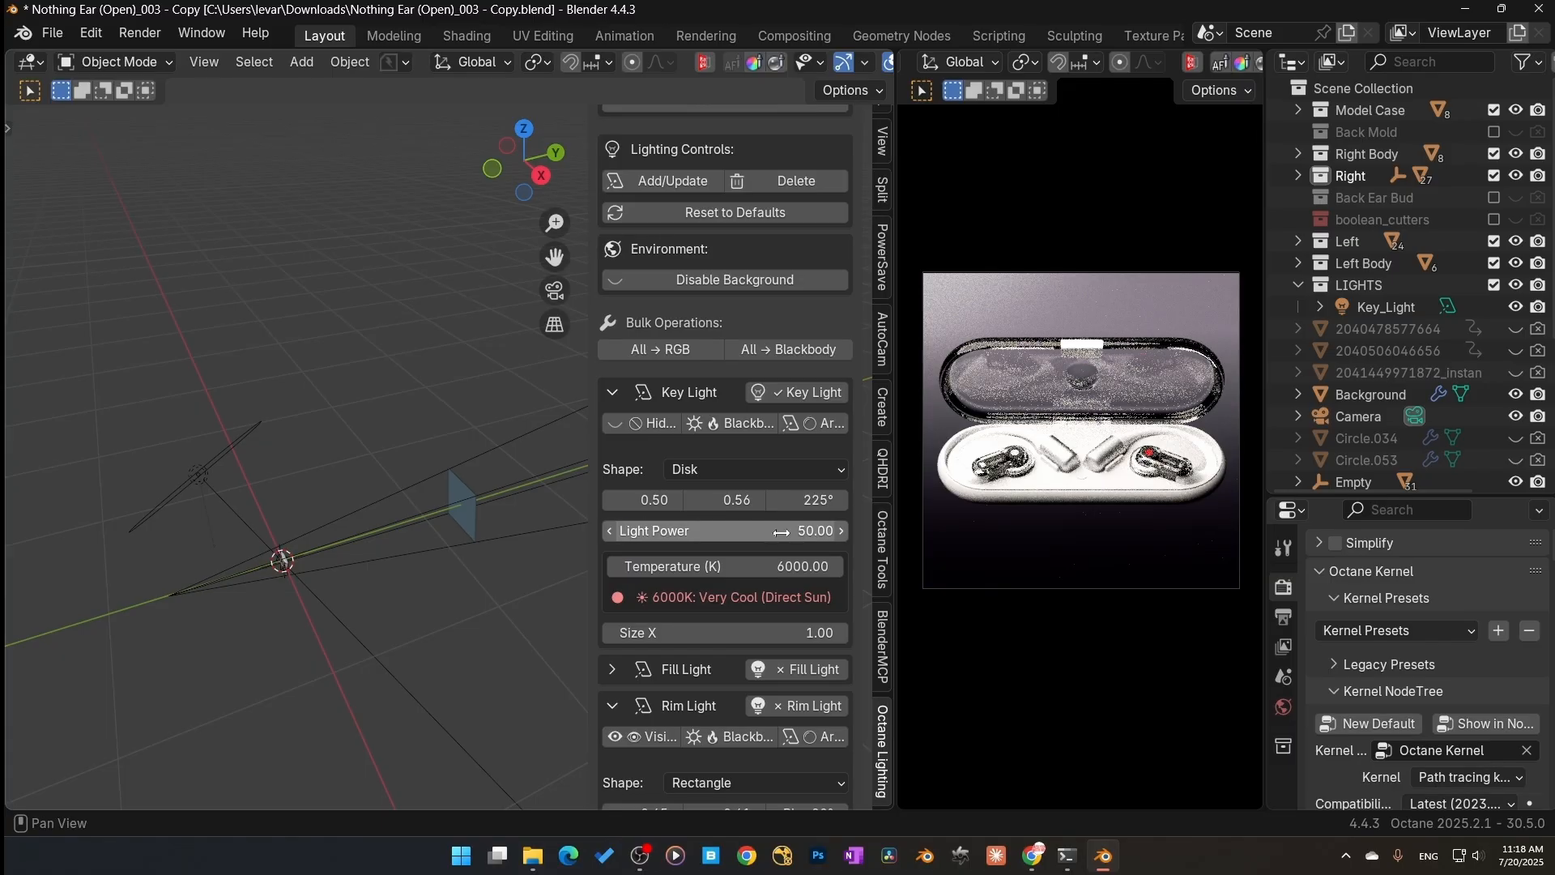
Step: Lower the key light power to 25 while checking exposure in the false color view
middle_click_drag(173, 476, 289, 558)
scroll(742, 606, "up", 5)
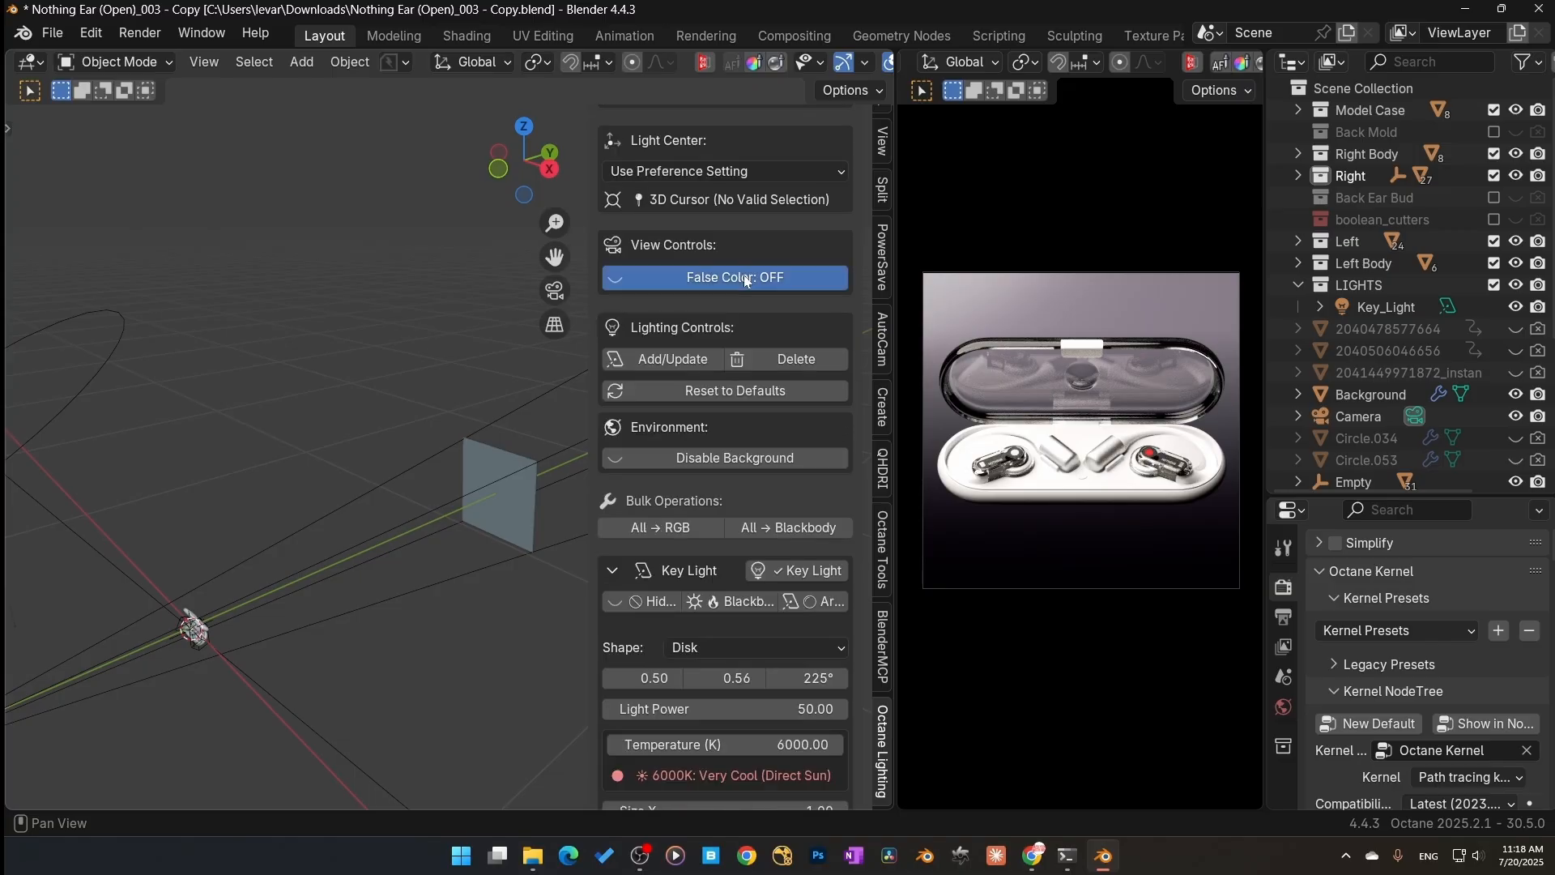
left_click(745, 275)
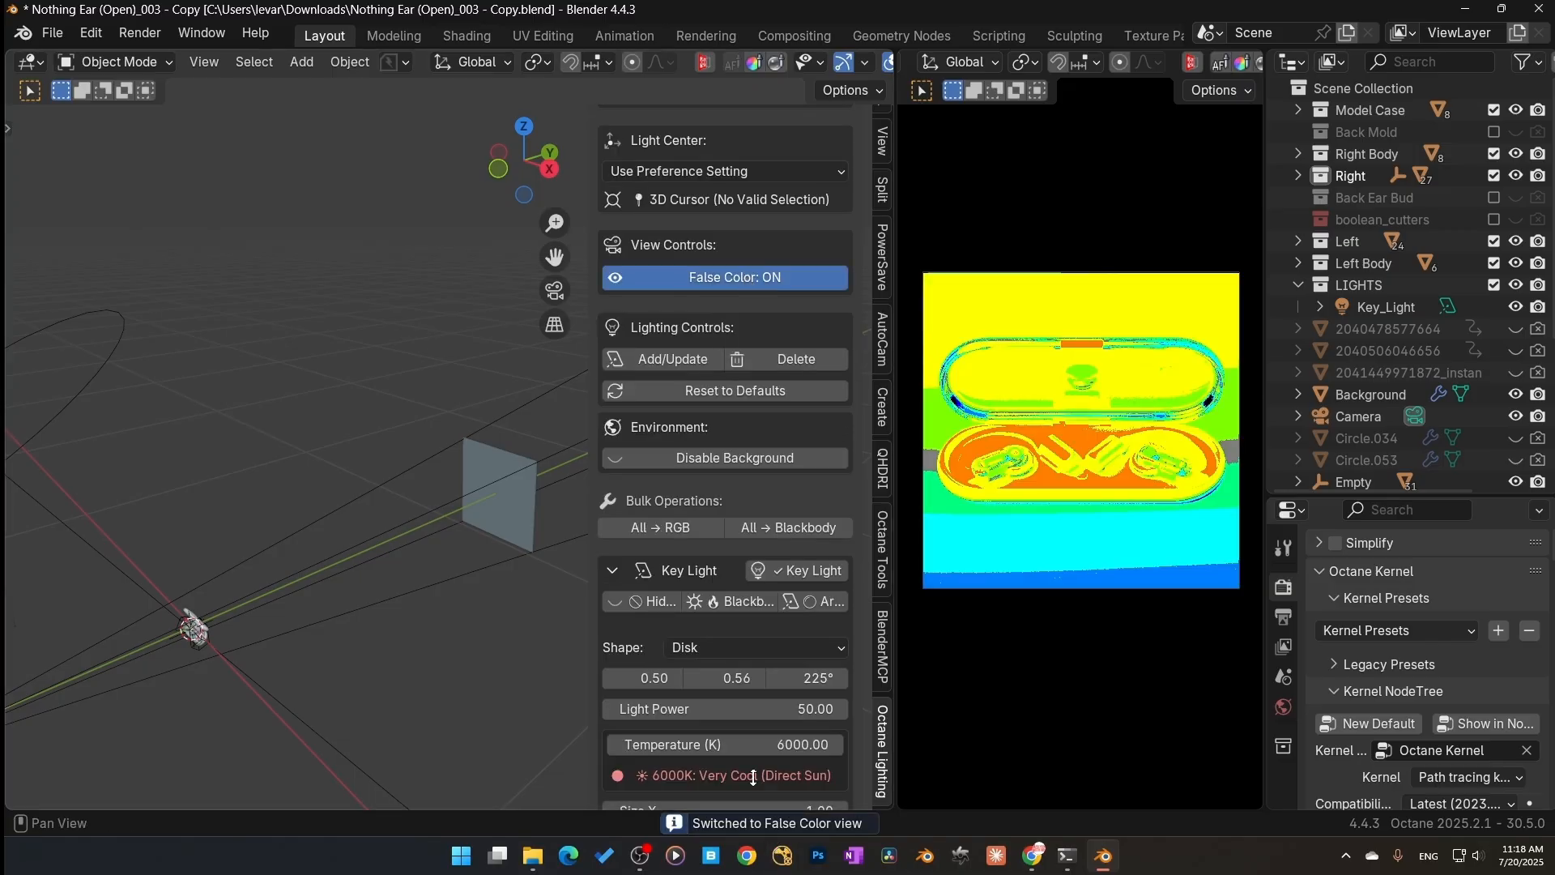
left_click(791, 718)
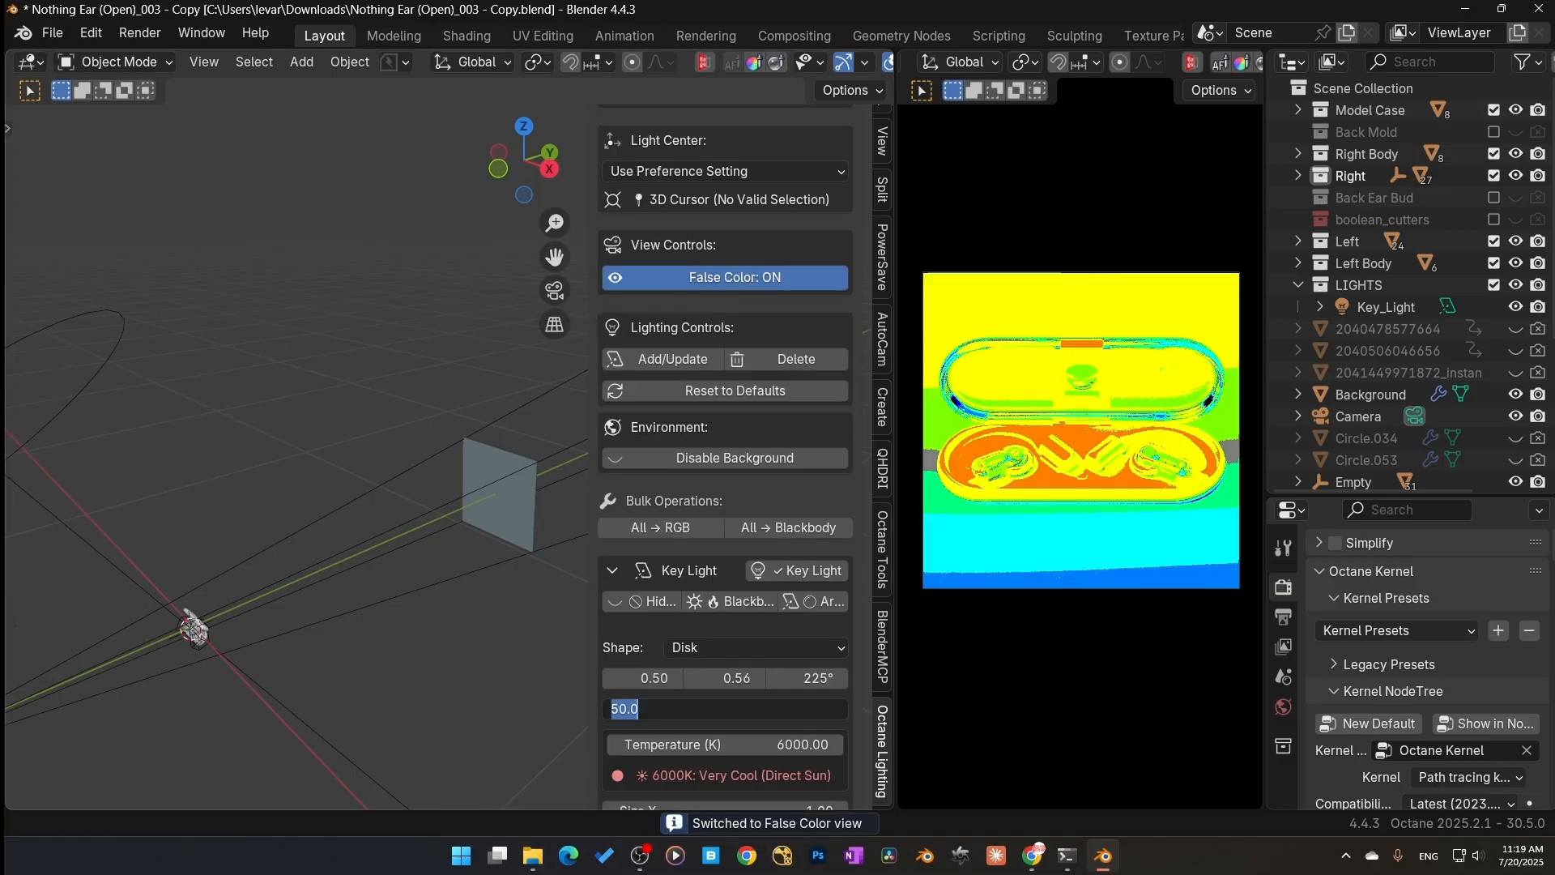
type("25")
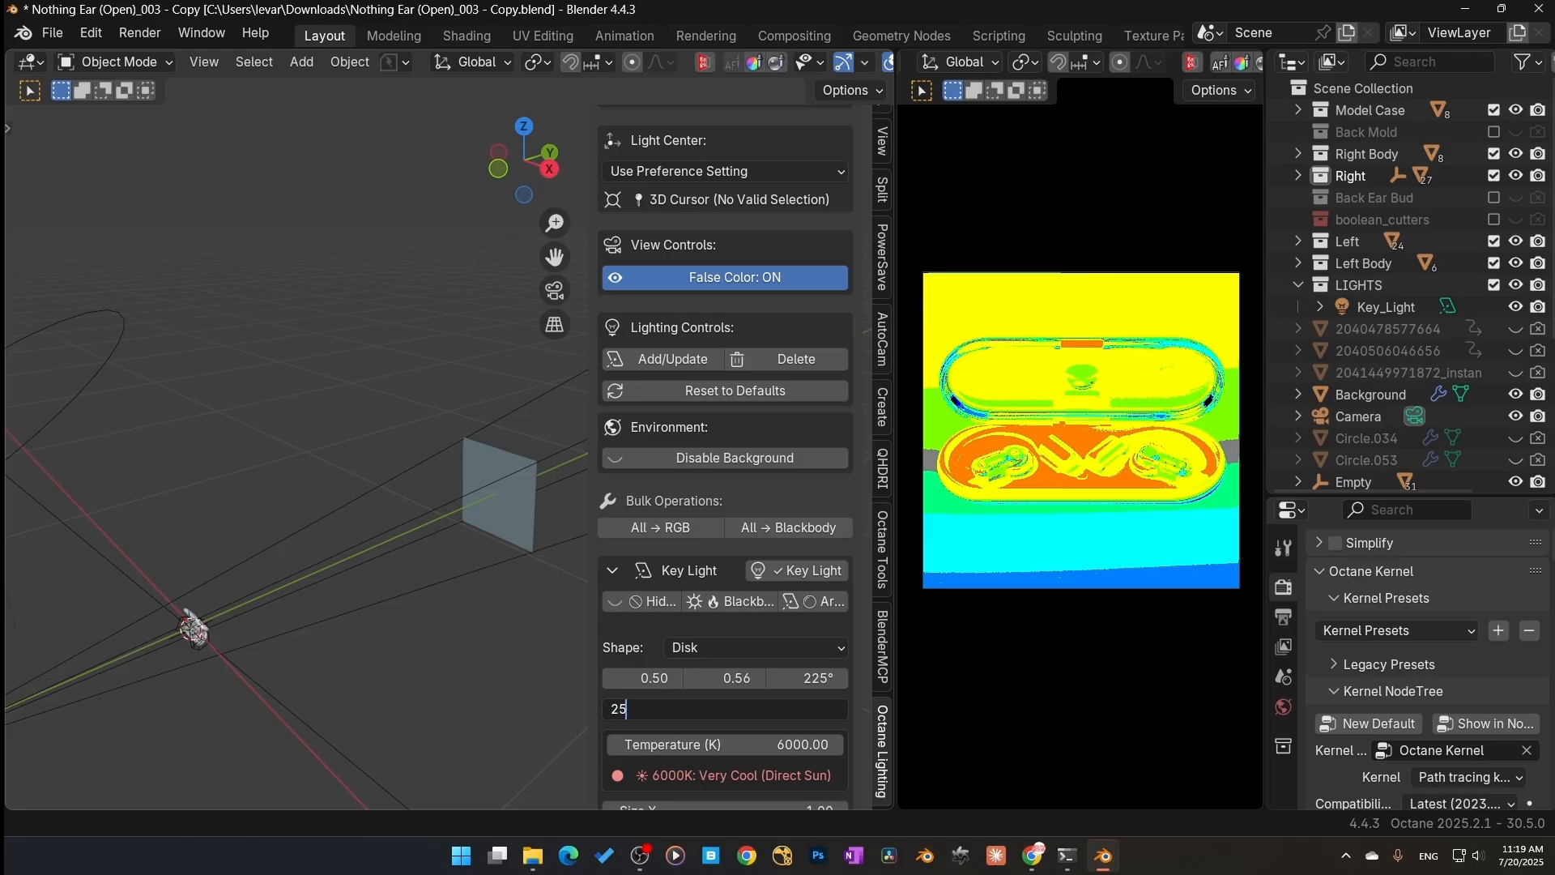
key("Return")
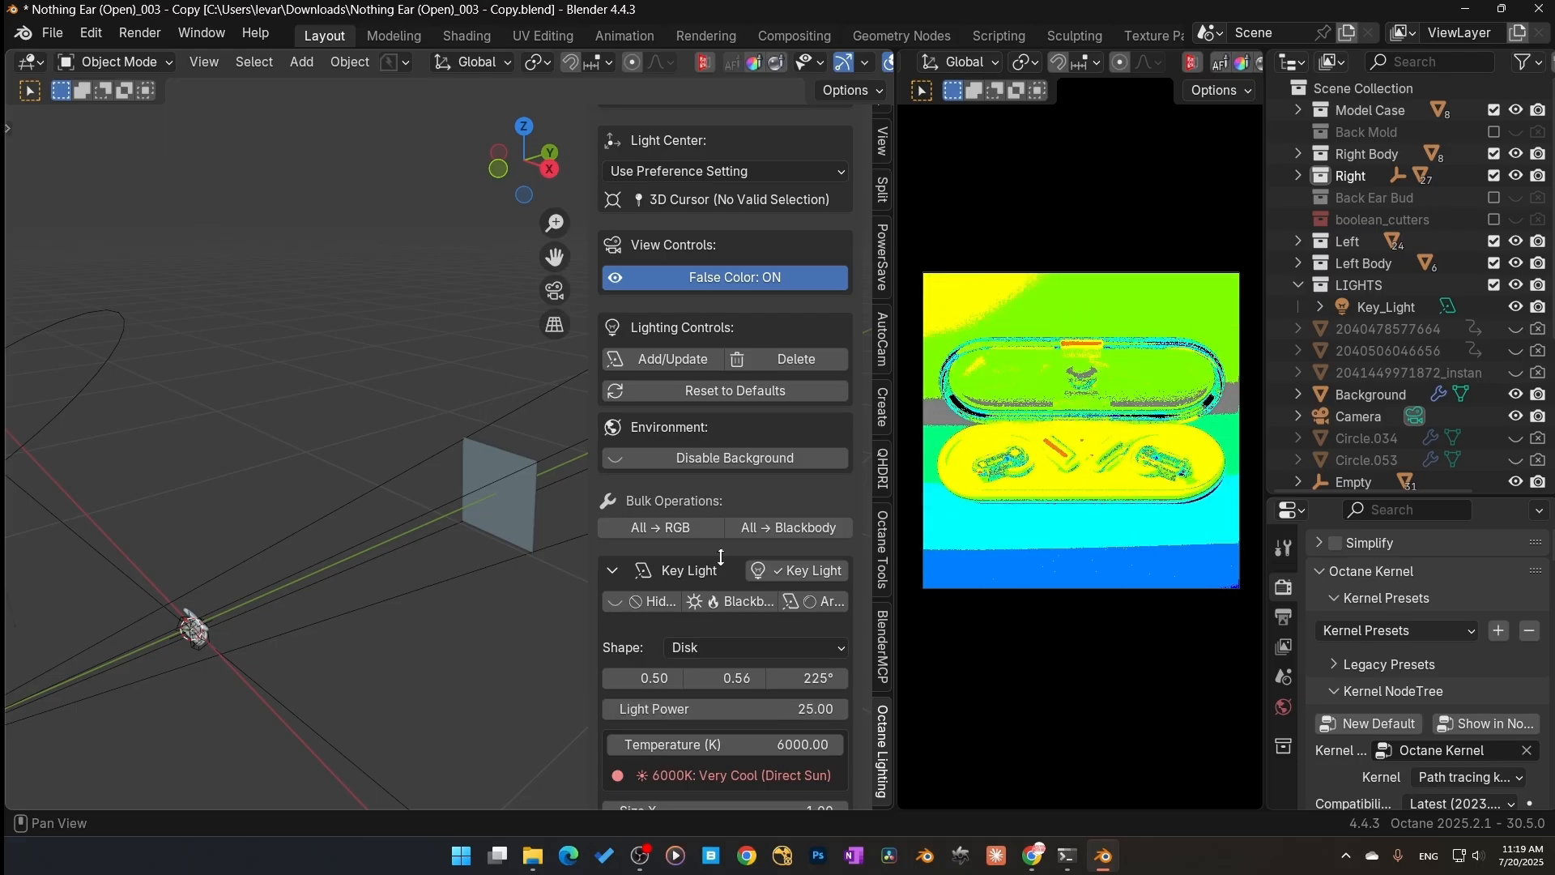
left_click(733, 278)
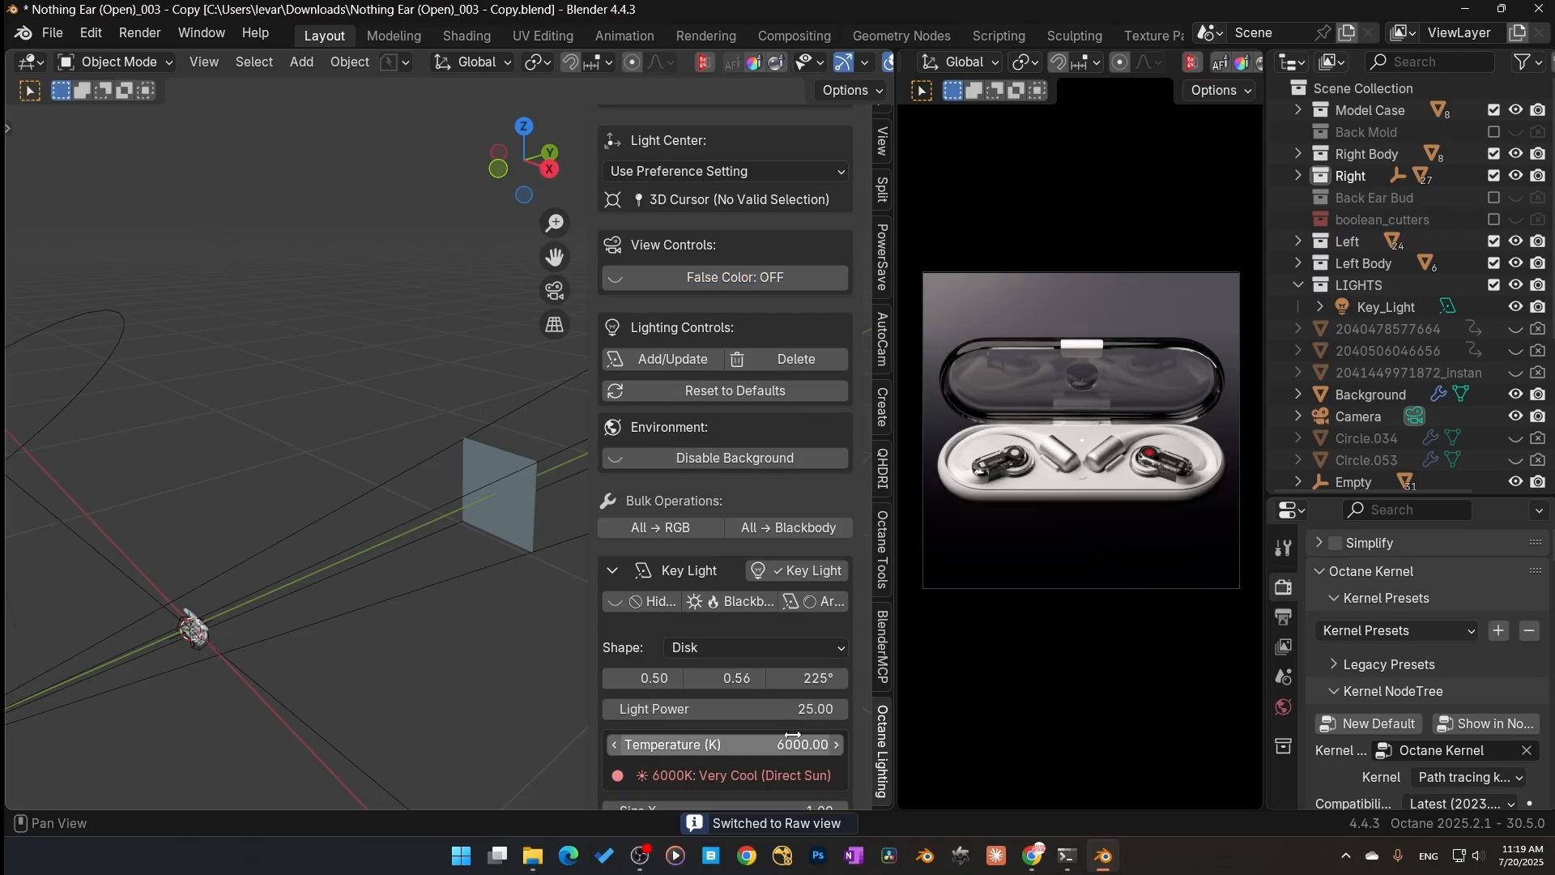
Step: Set the key light's Size X to 1.5
scroll(362, 634, "down", 5)
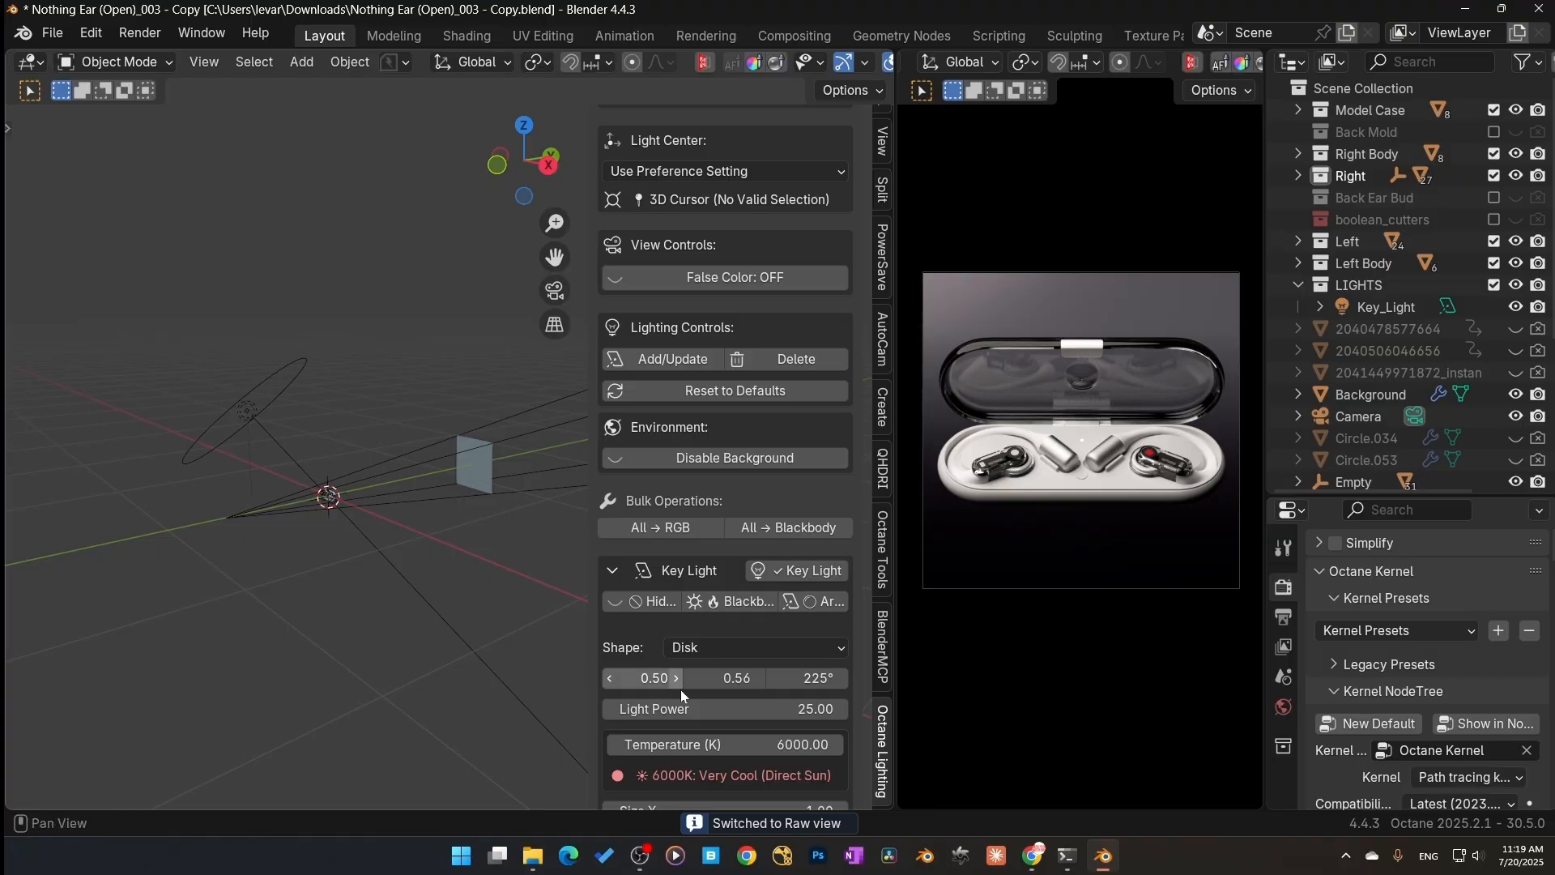
scroll(775, 726, "down", 3)
left_click(775, 720)
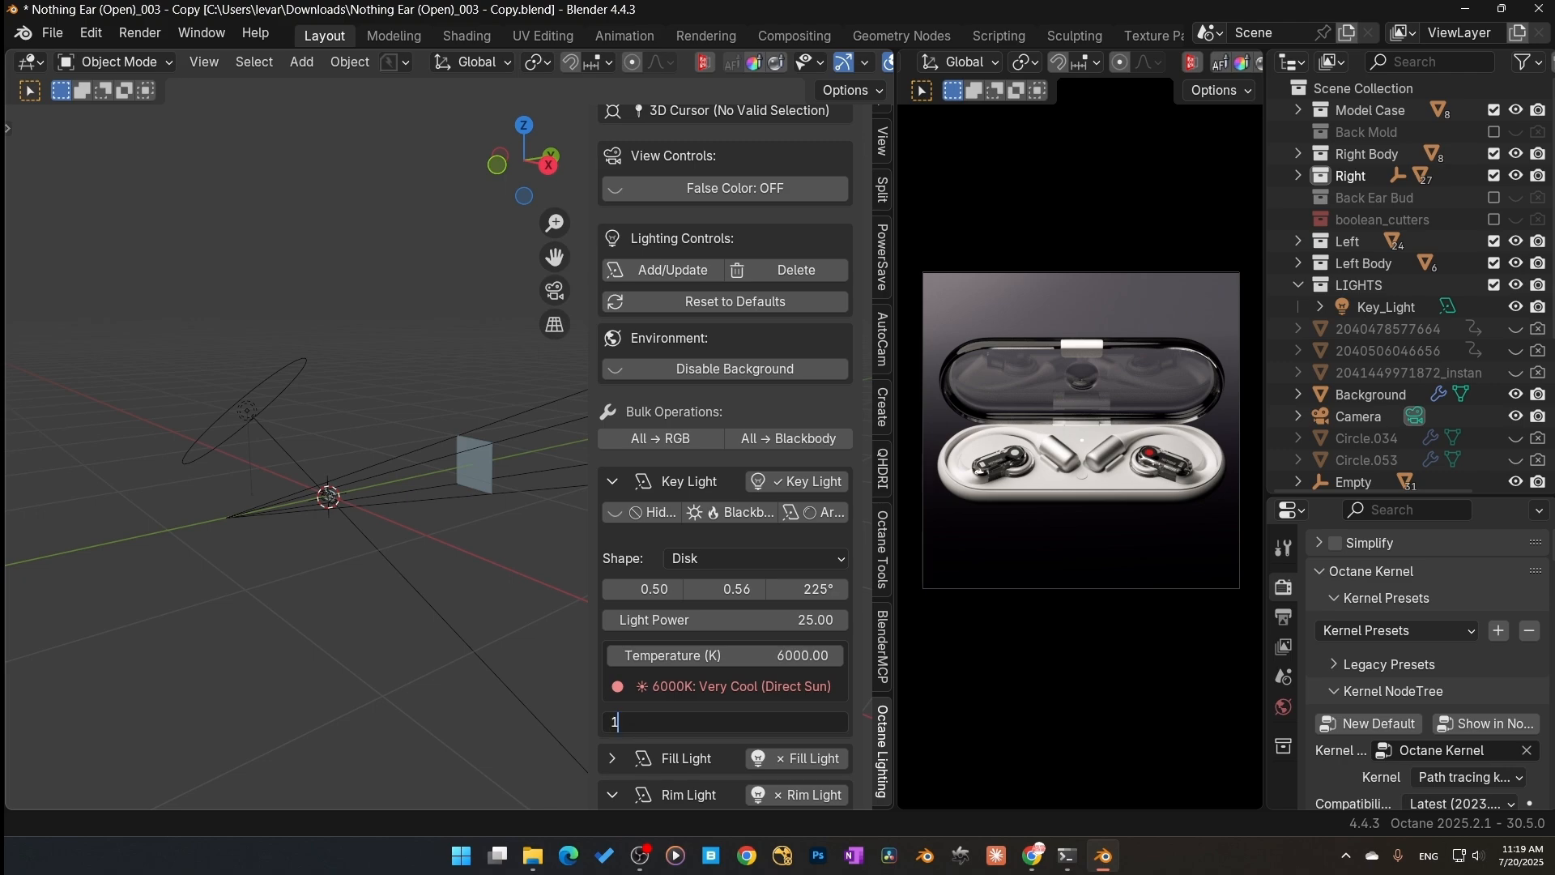
type("1.5")
key("Return")
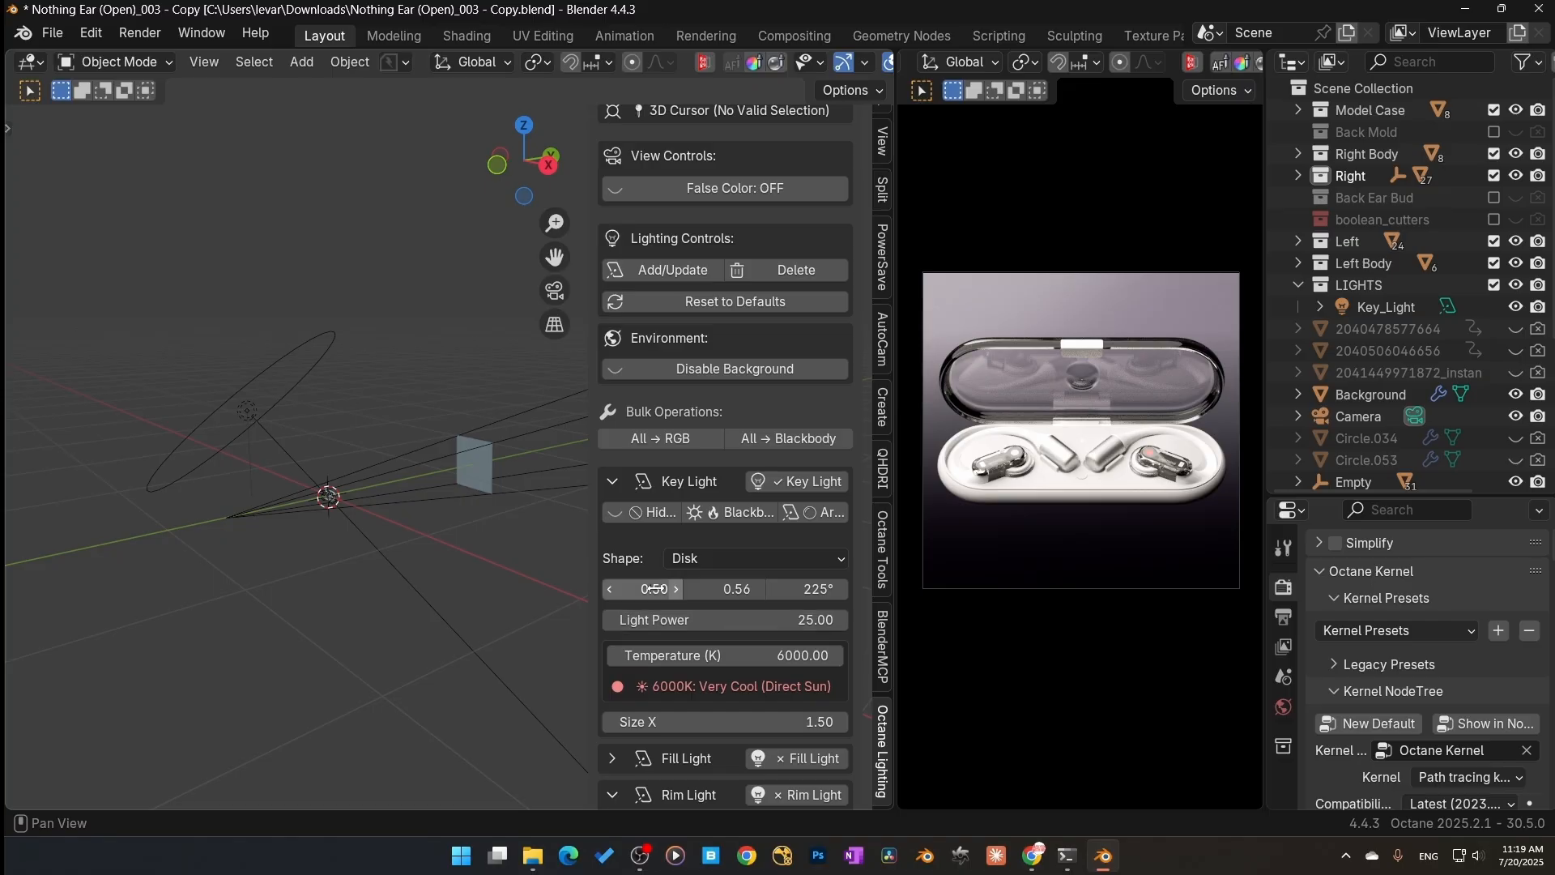
Step: Set the key light's first placement value to about 0.83 and check it with false color on and off
left_click_drag(648, 588, 697, 589)
left_click(738, 192)
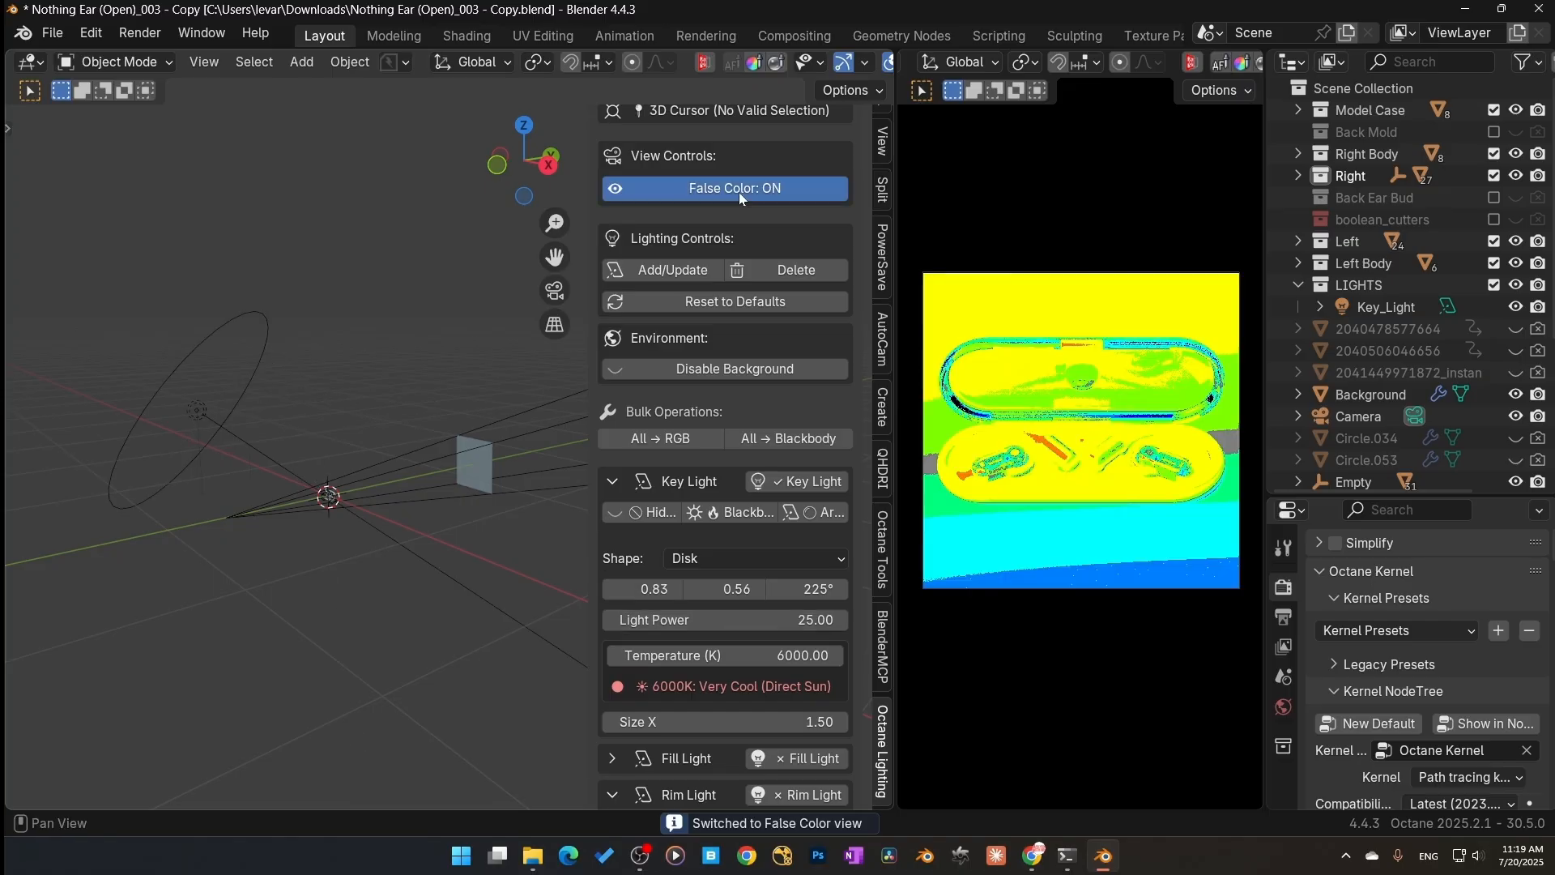
left_click(740, 193)
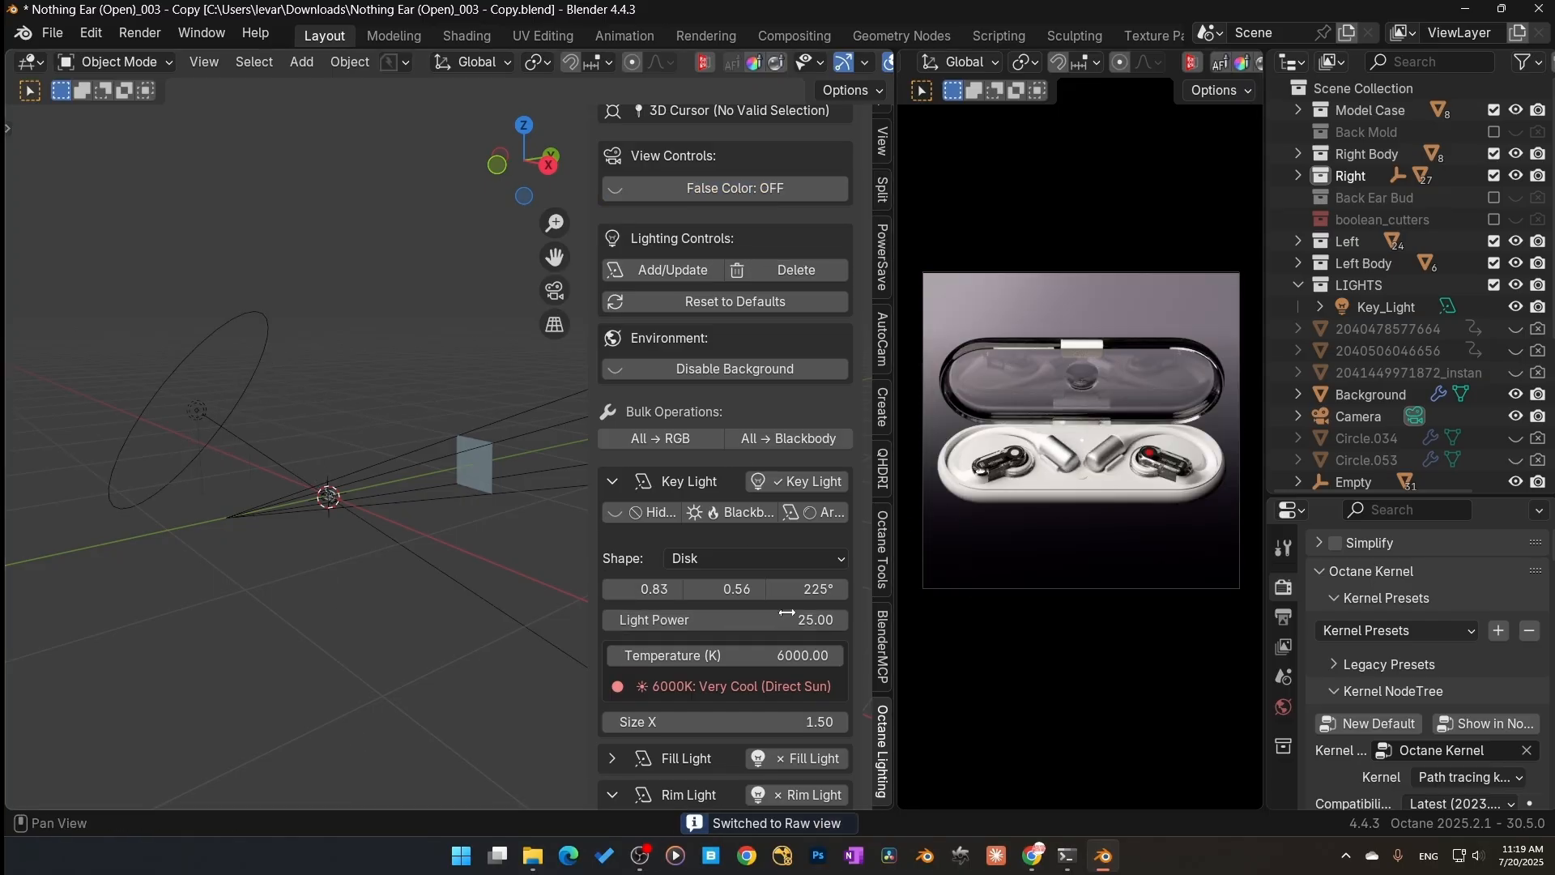
left_click(740, 179)
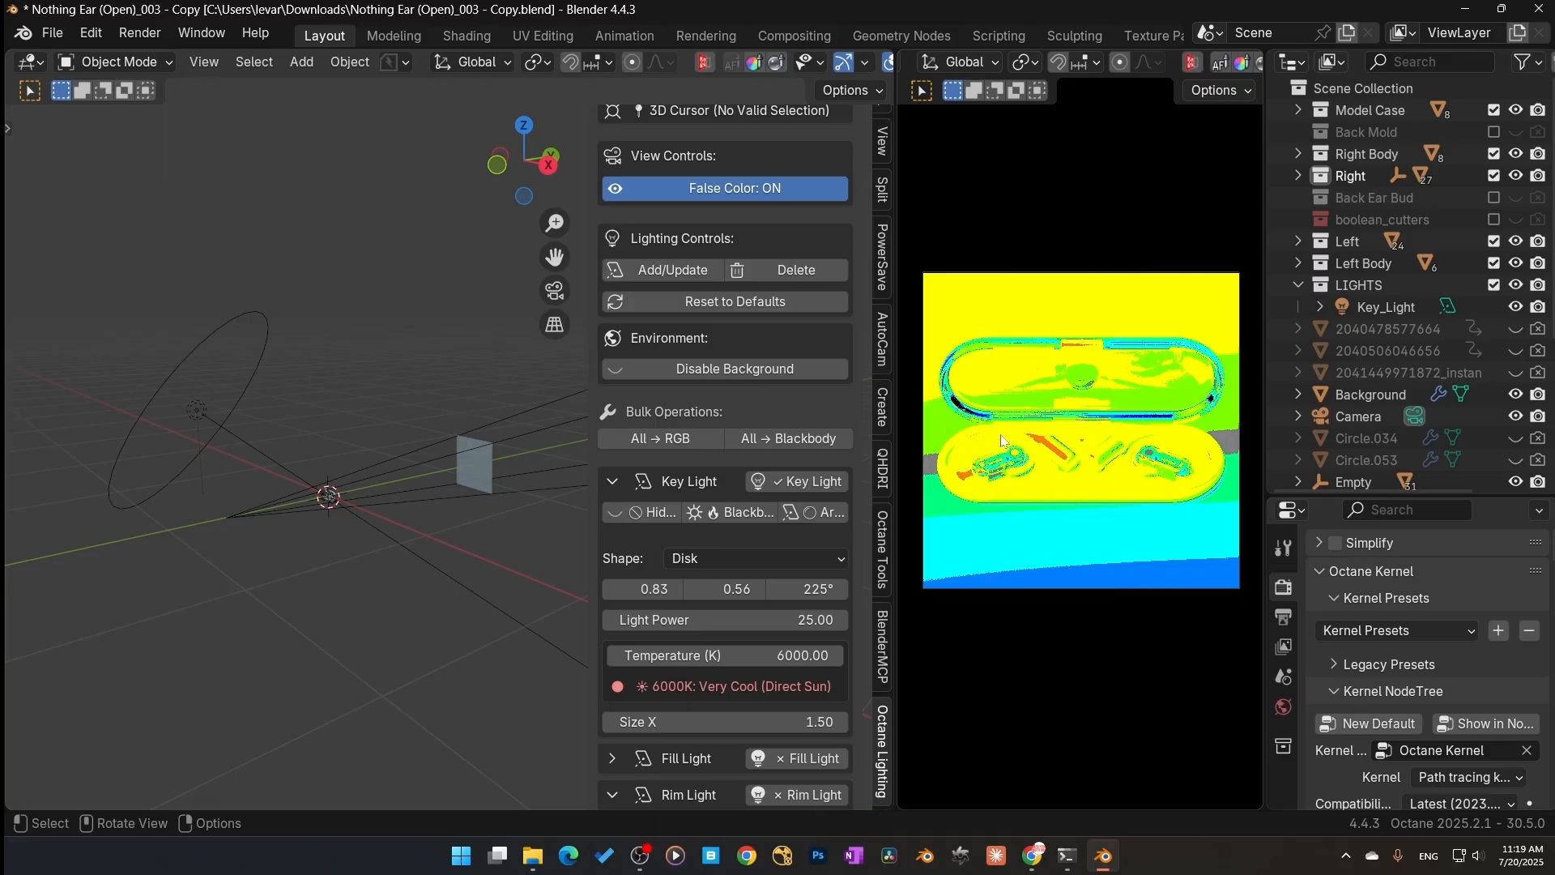
left_click(704, 191)
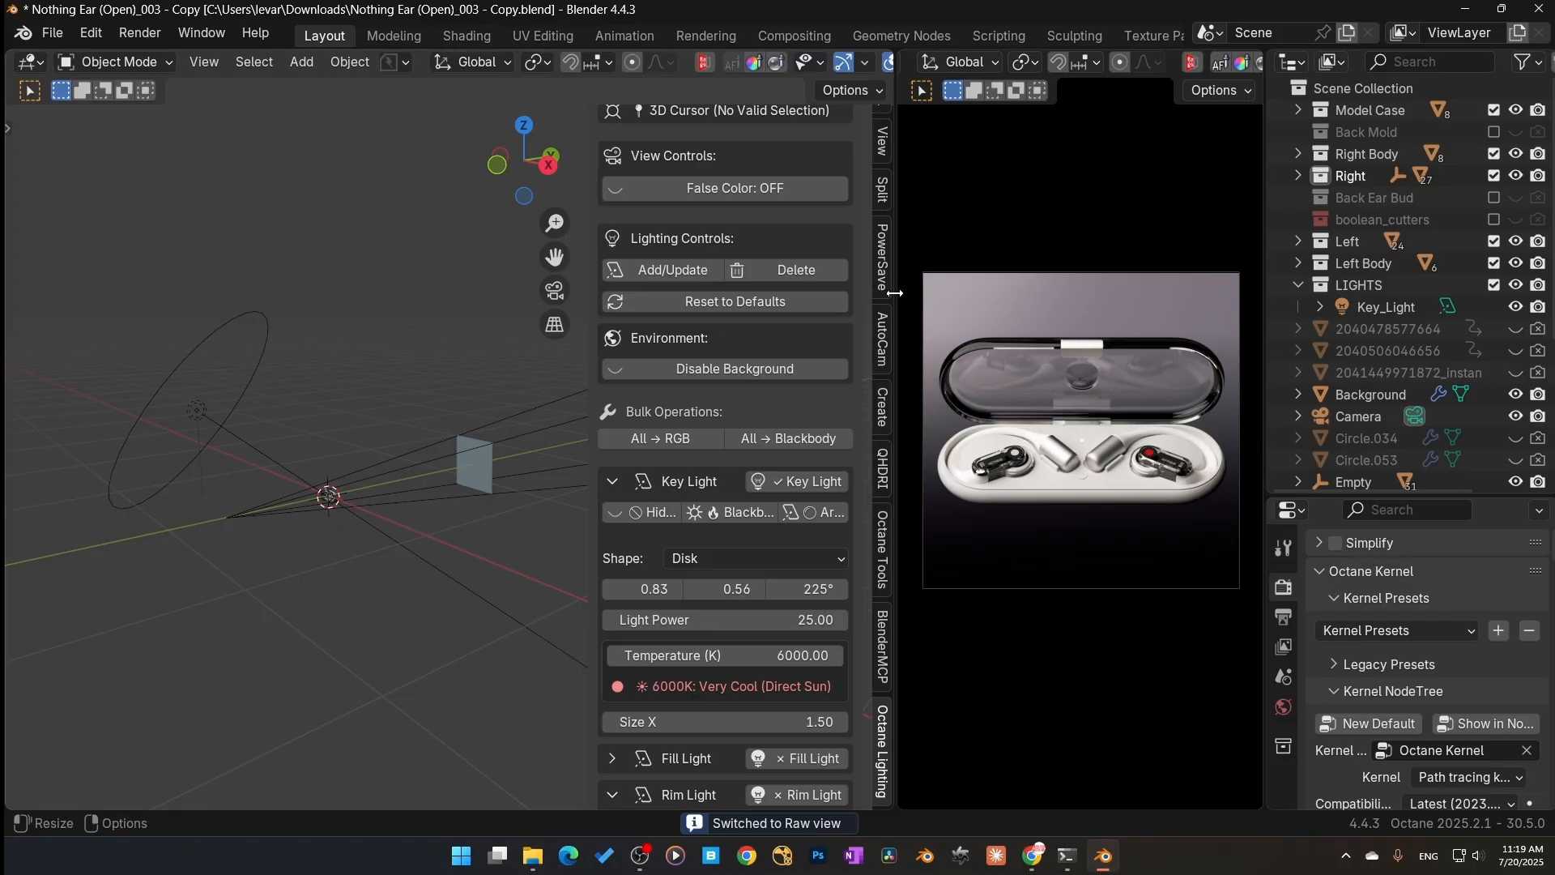
Step: Open the Octane panel, collapse the Postprocess section and review the Octane Imager preview settings
scroll(879, 186, "up", 3)
left_click(882, 153)
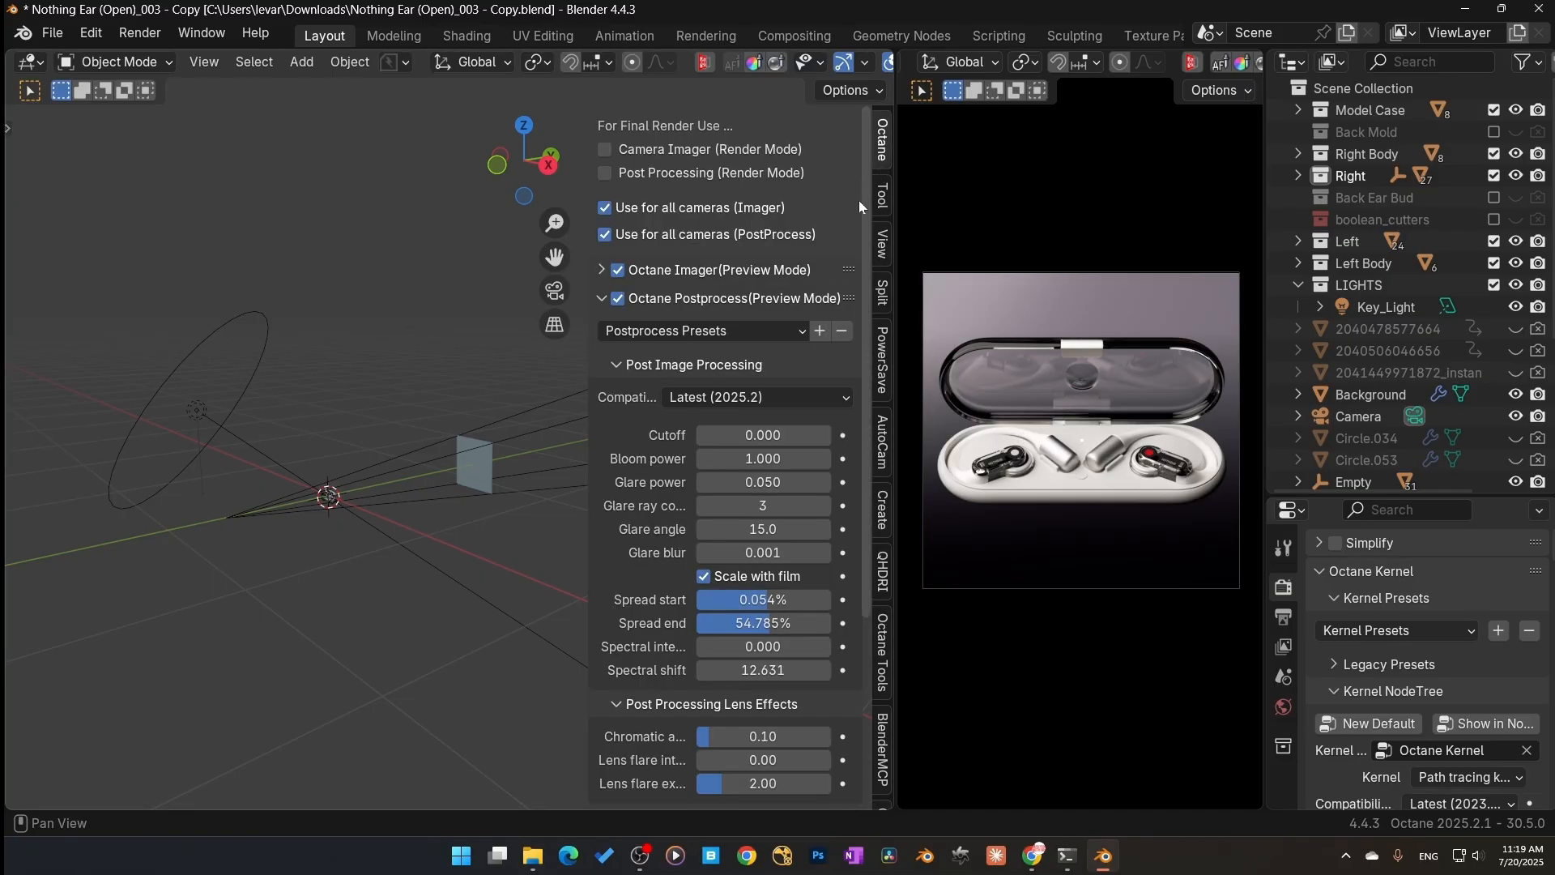
left_click(598, 299)
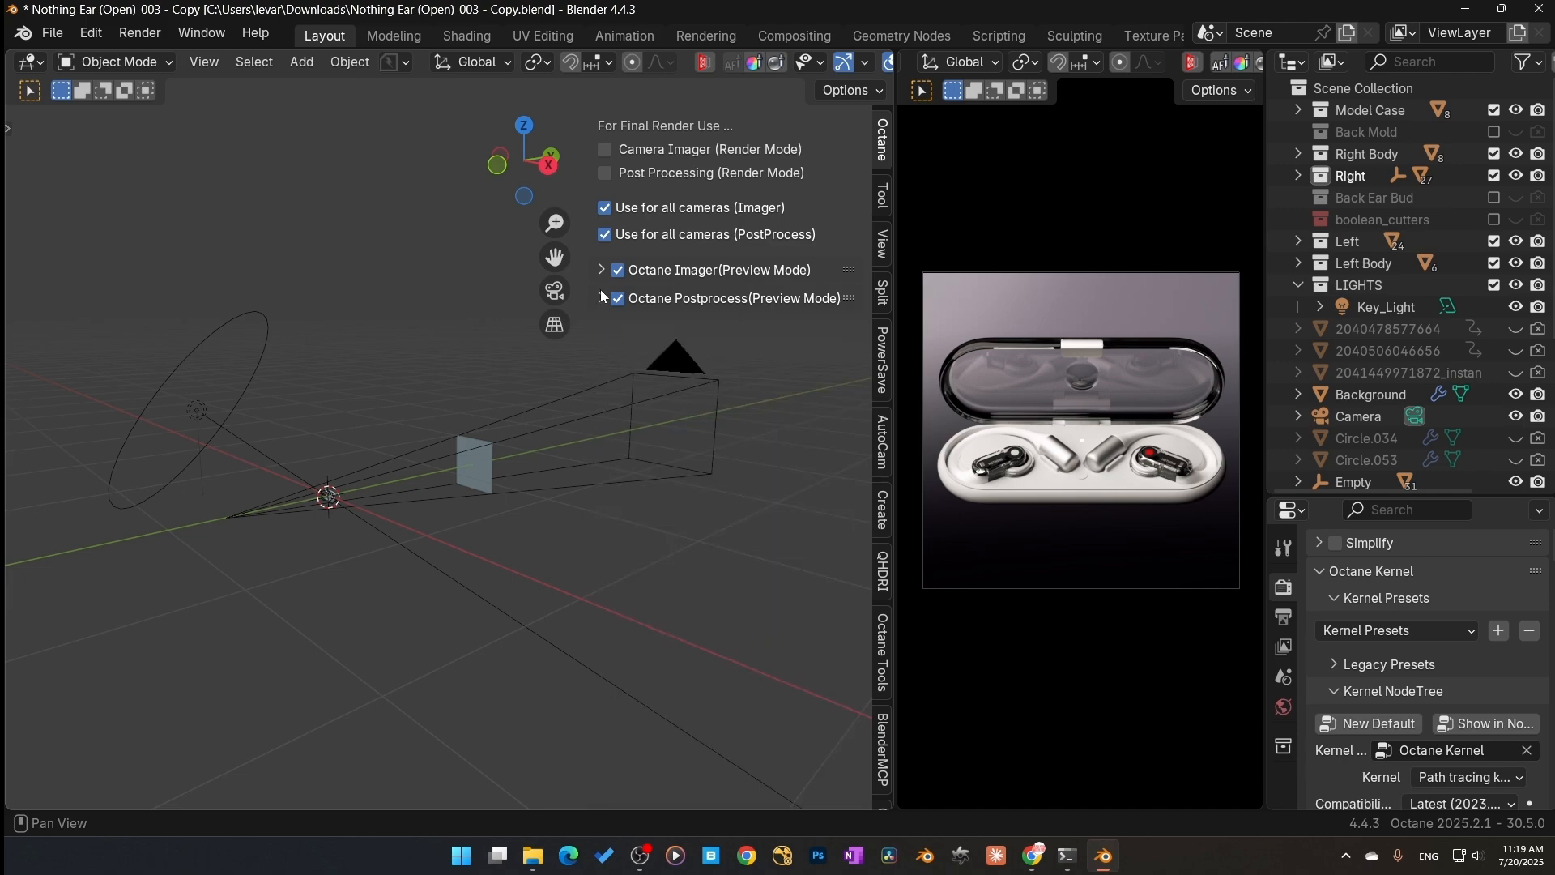
left_click(602, 271)
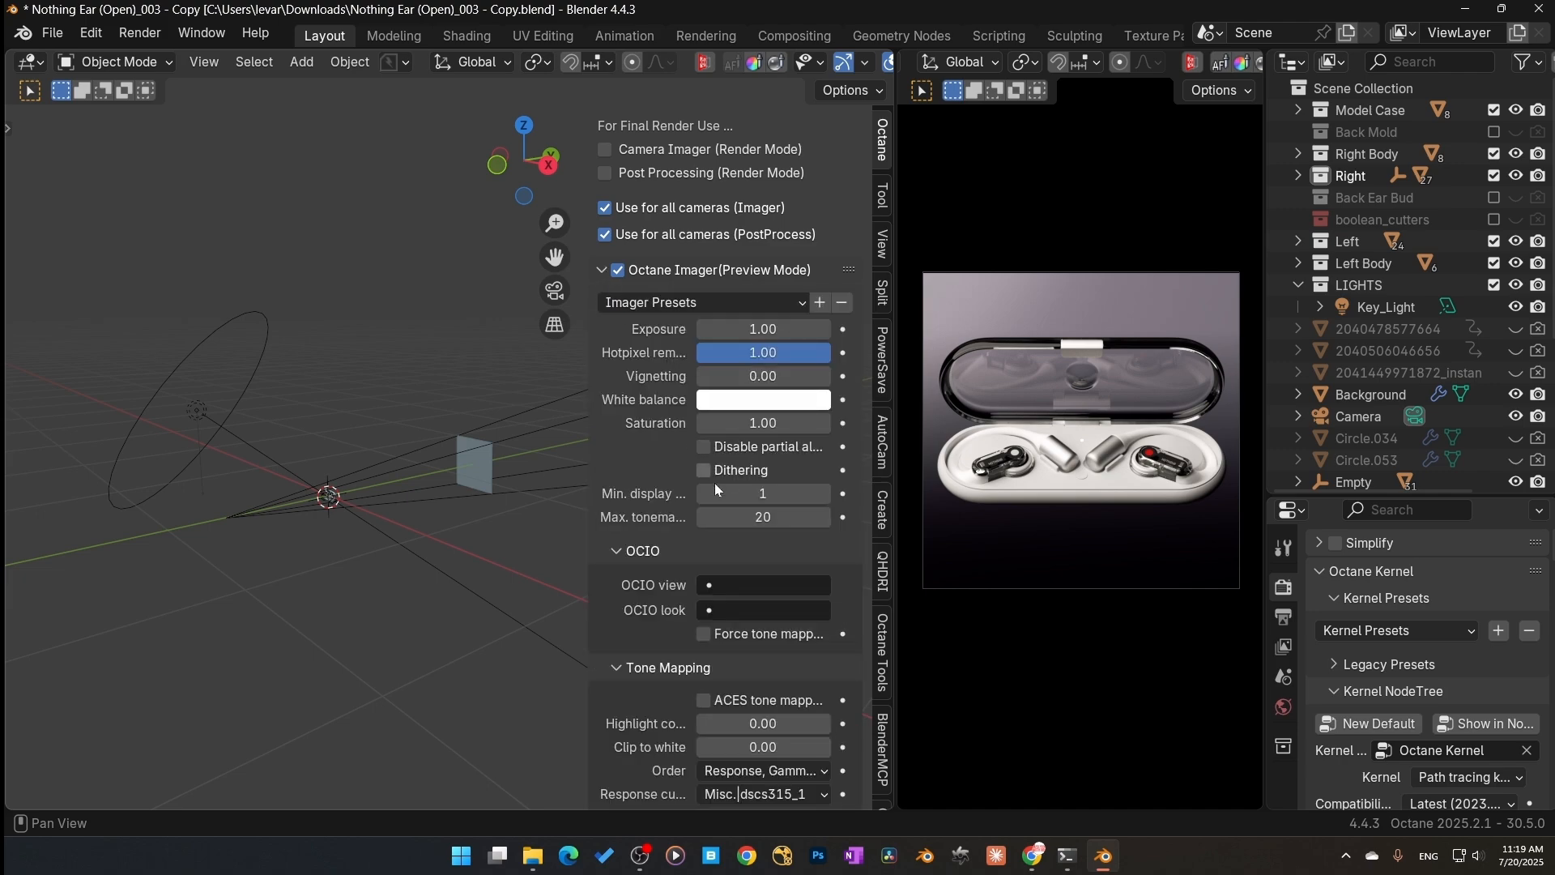
scroll(684, 535, "down", 10)
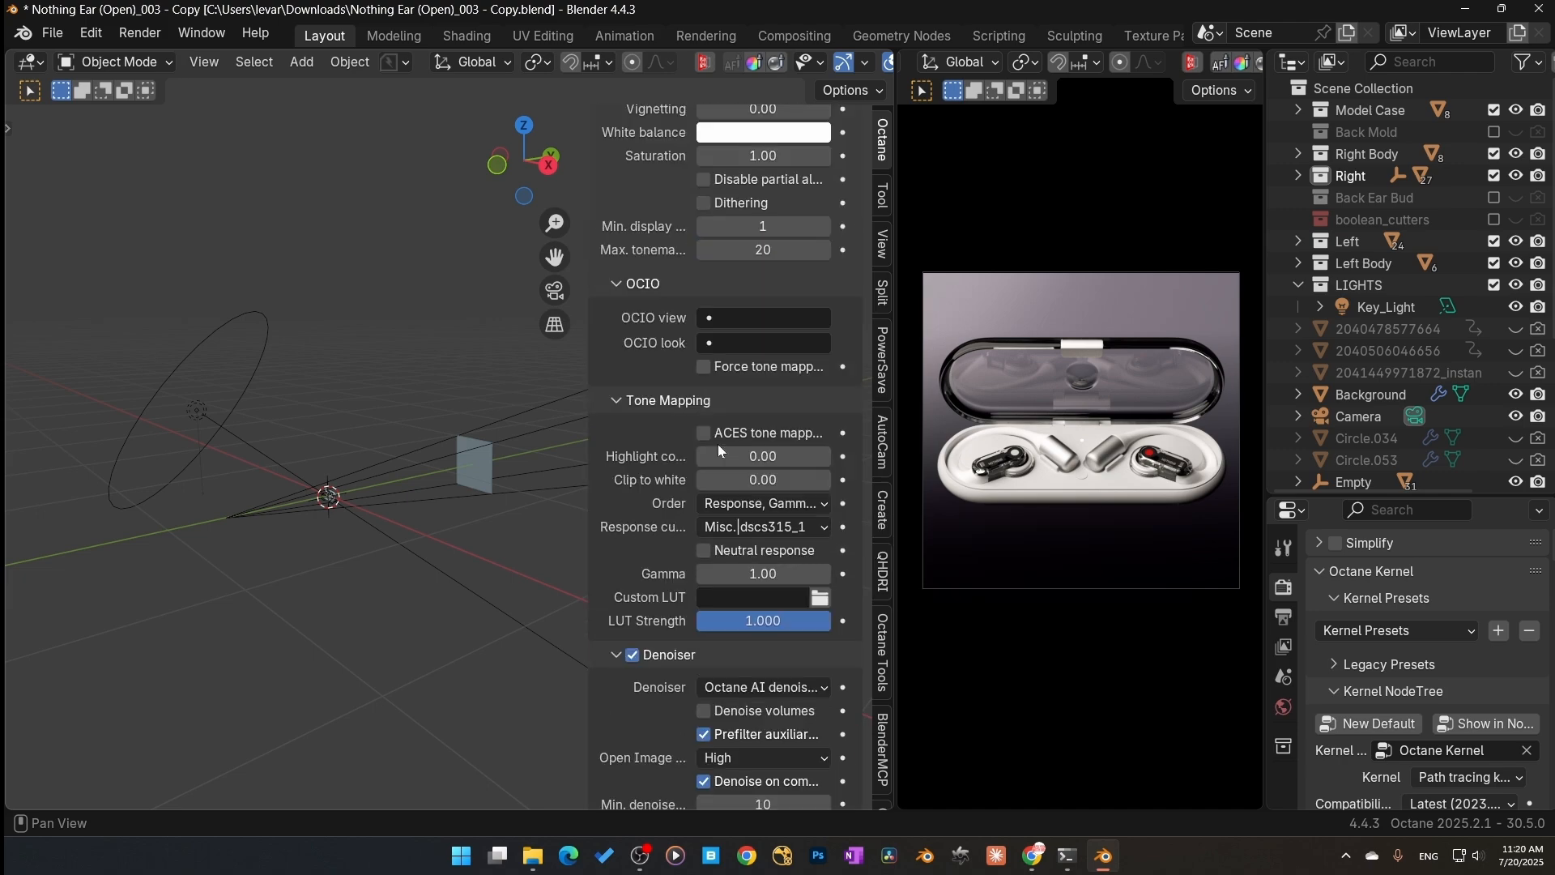
mouse_move(698, 411)
left_mouse_down()
mouse_move(830, 411)
mouse_move(698, 411)
left_mouse_up()
scroll(708, 402, "up", 7)
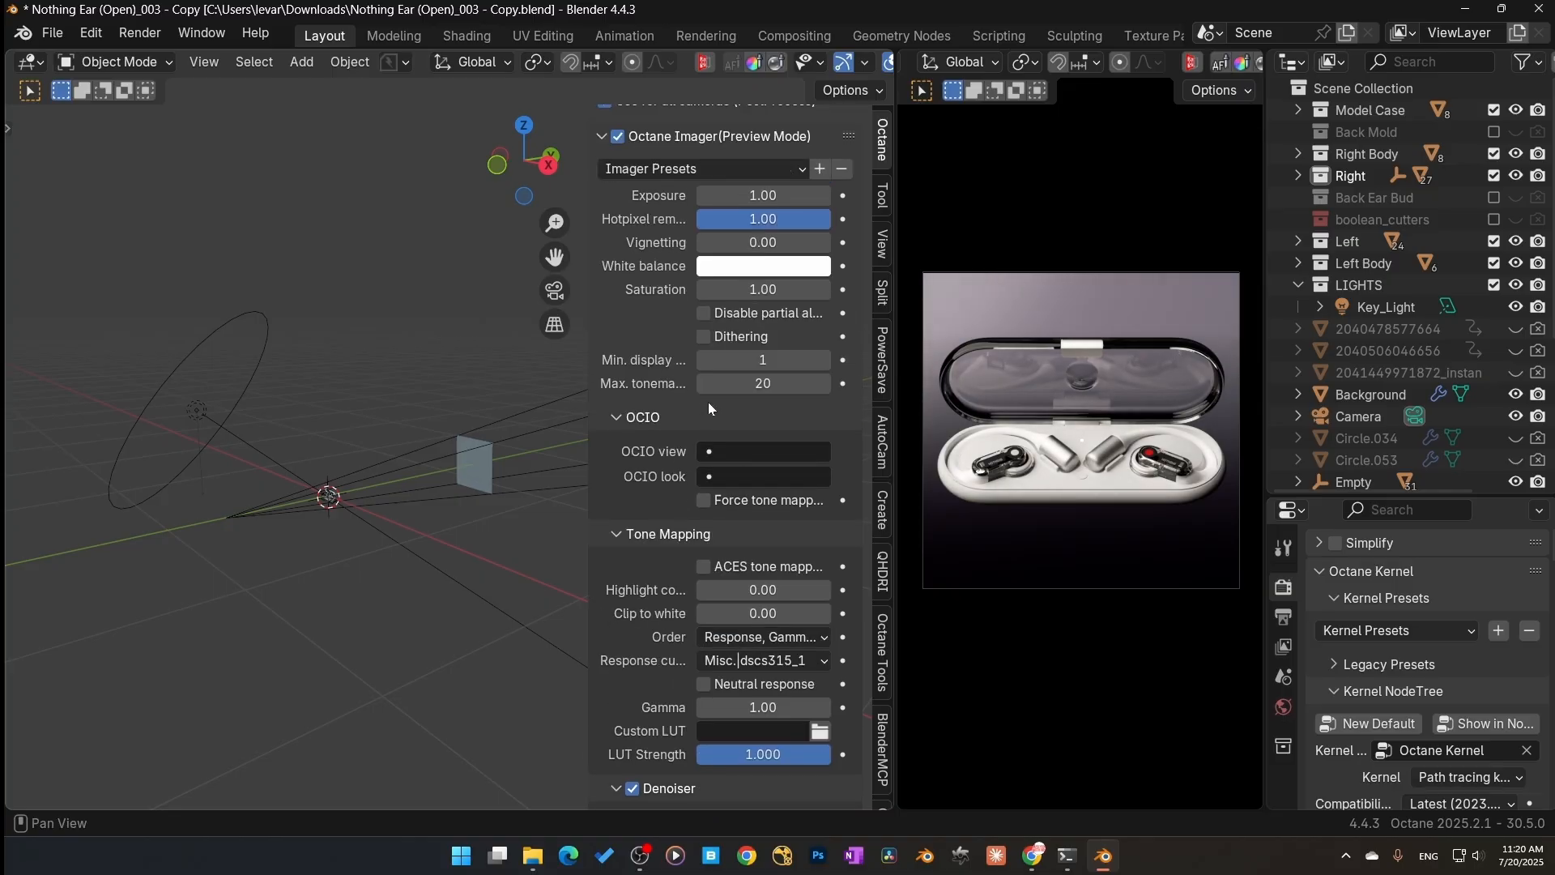
scroll(886, 727, "down", 3)
Step: Return to the Octane Lighting panel and switch on the false color view
left_click(887, 729)
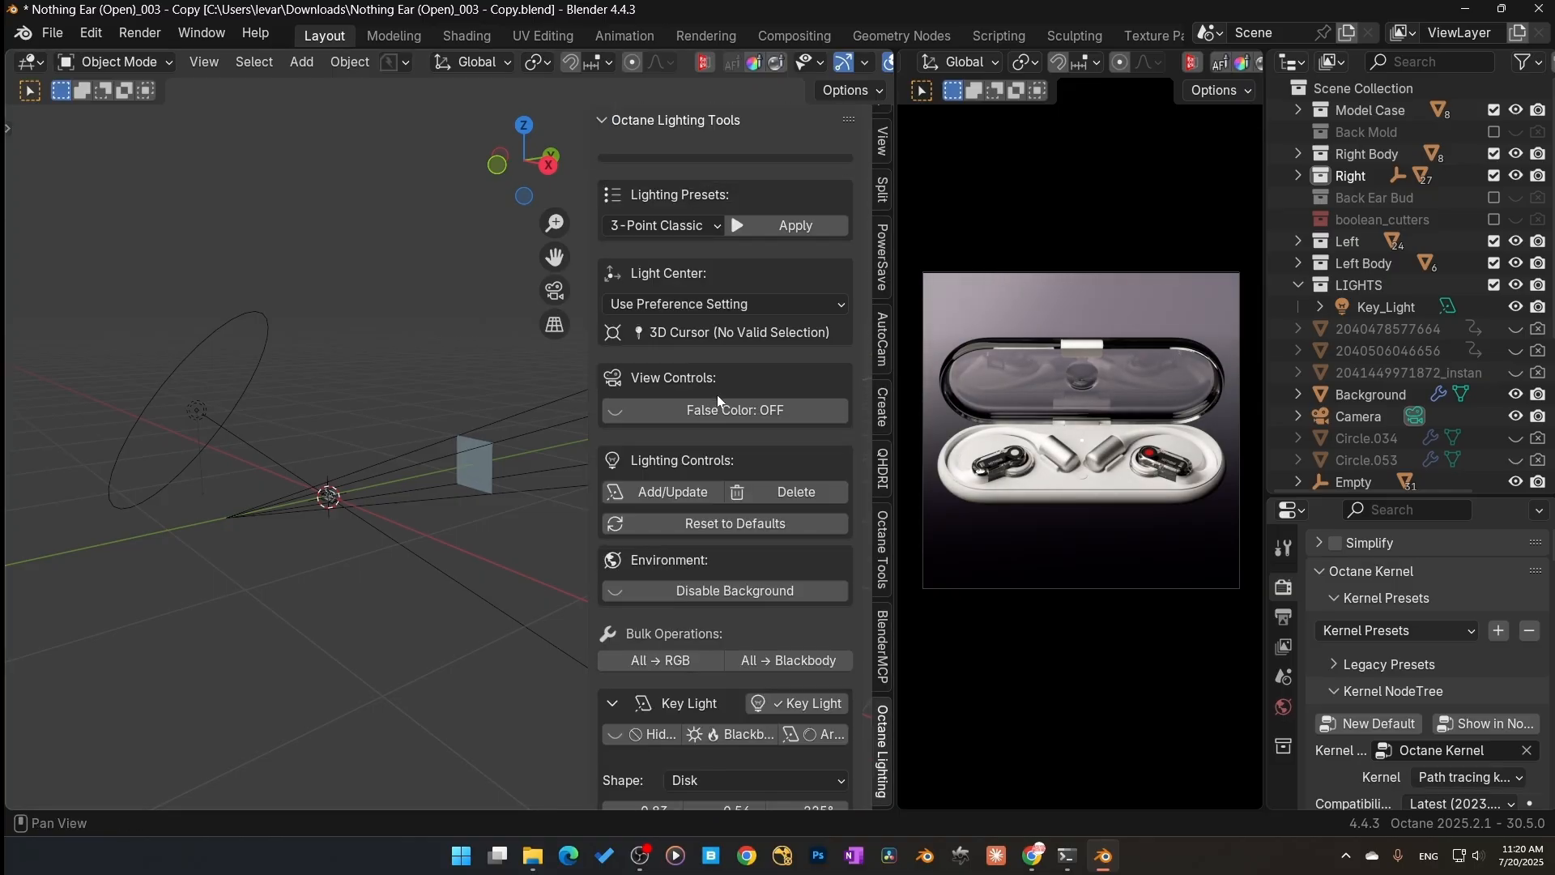
left_click(729, 410)
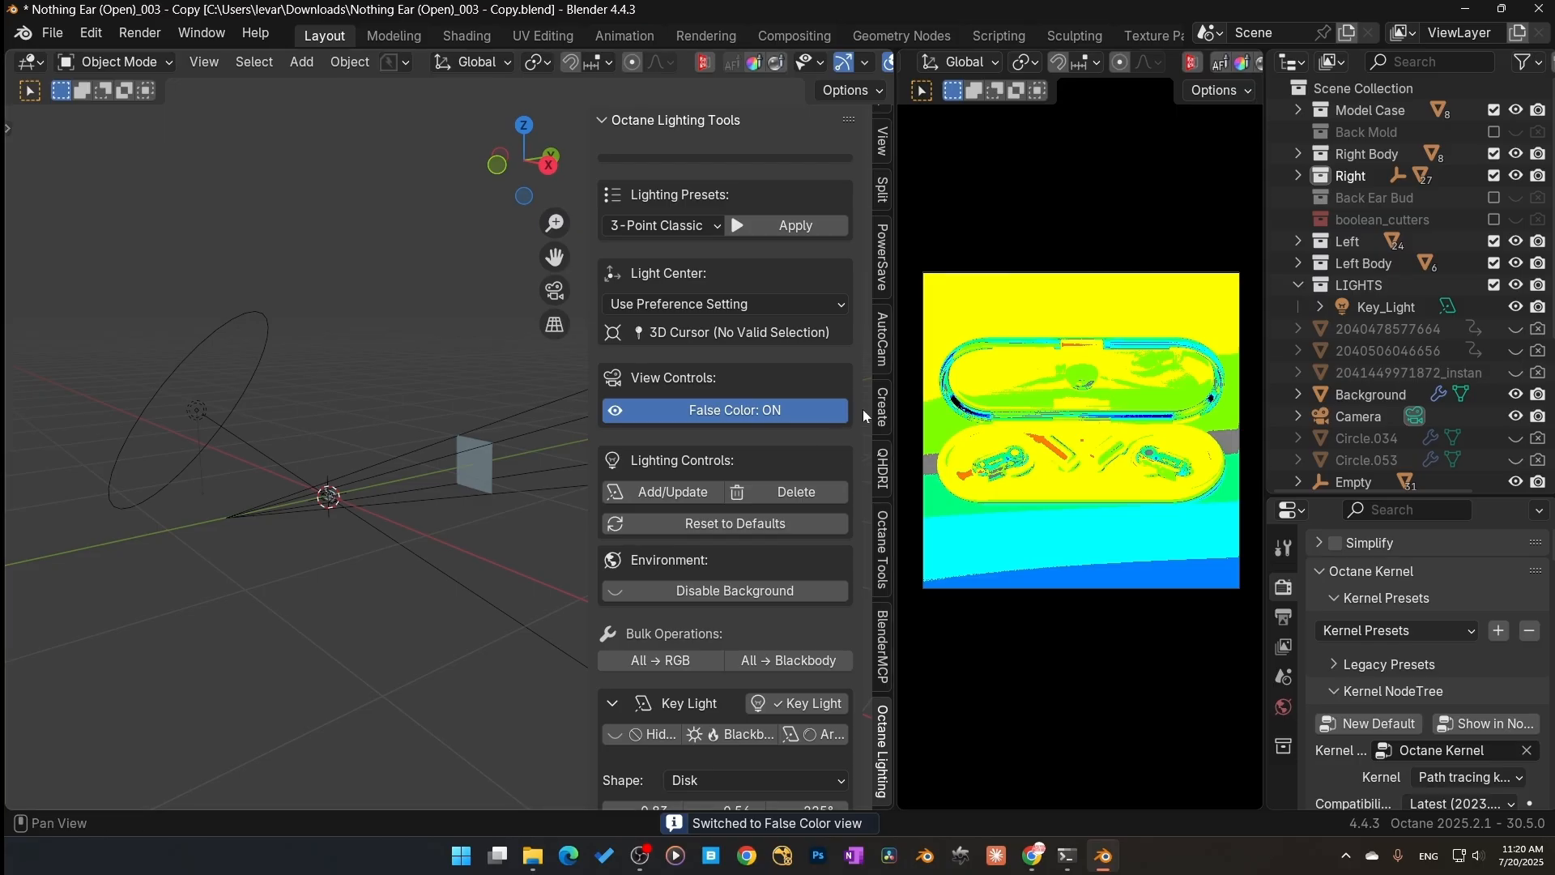
Step: Open the Octane panel and set the Tone Mapping highlight compression to 0.32
scroll(883, 144, "up", 3)
left_click(882, 140)
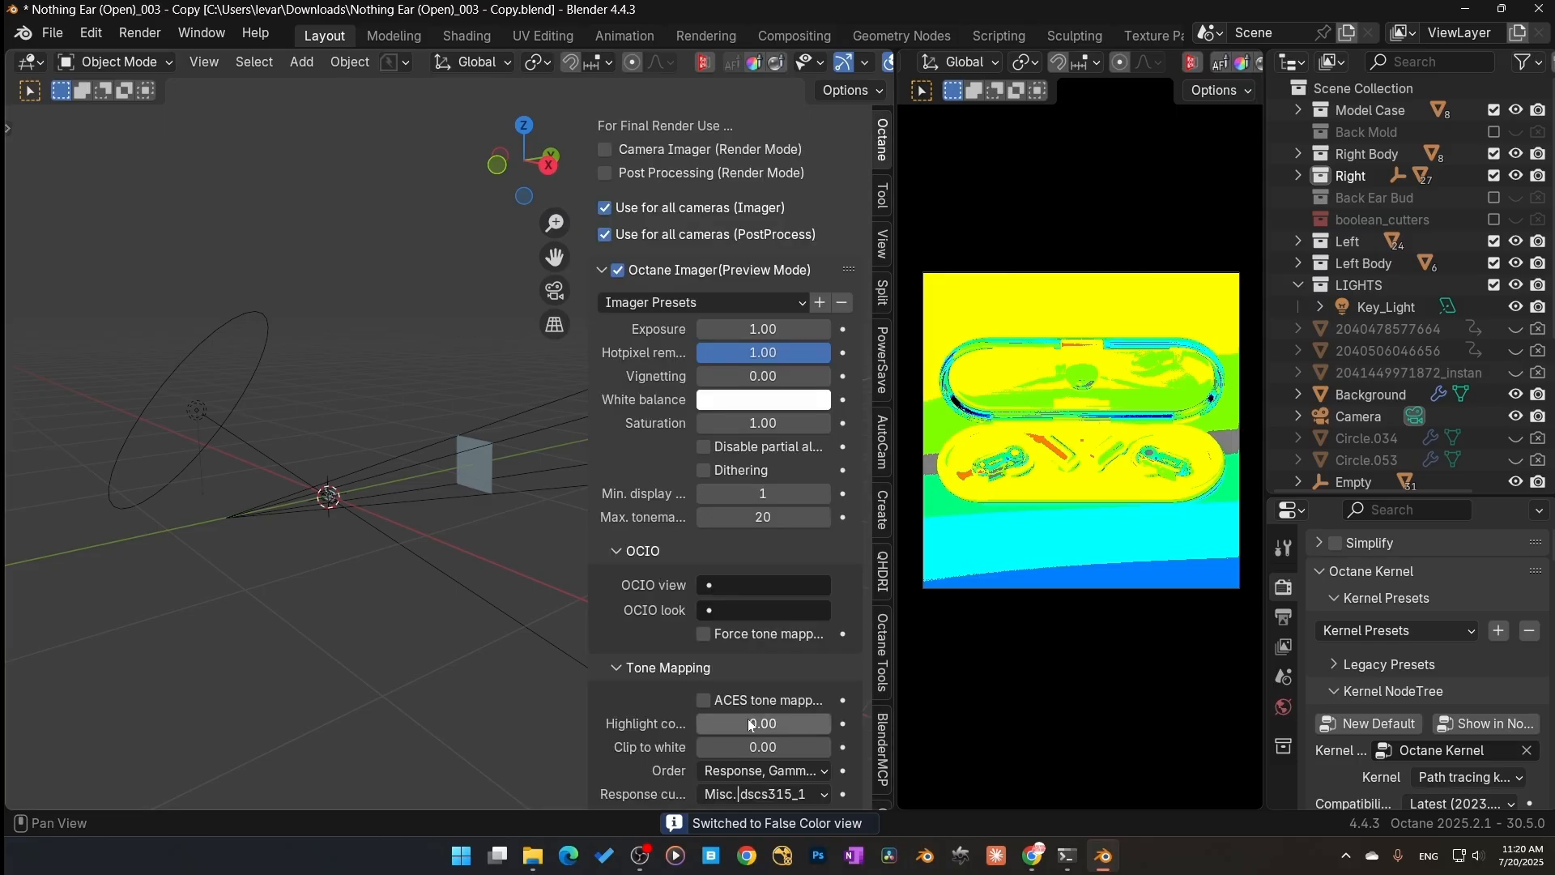
left_click_drag(747, 723, 697, 747)
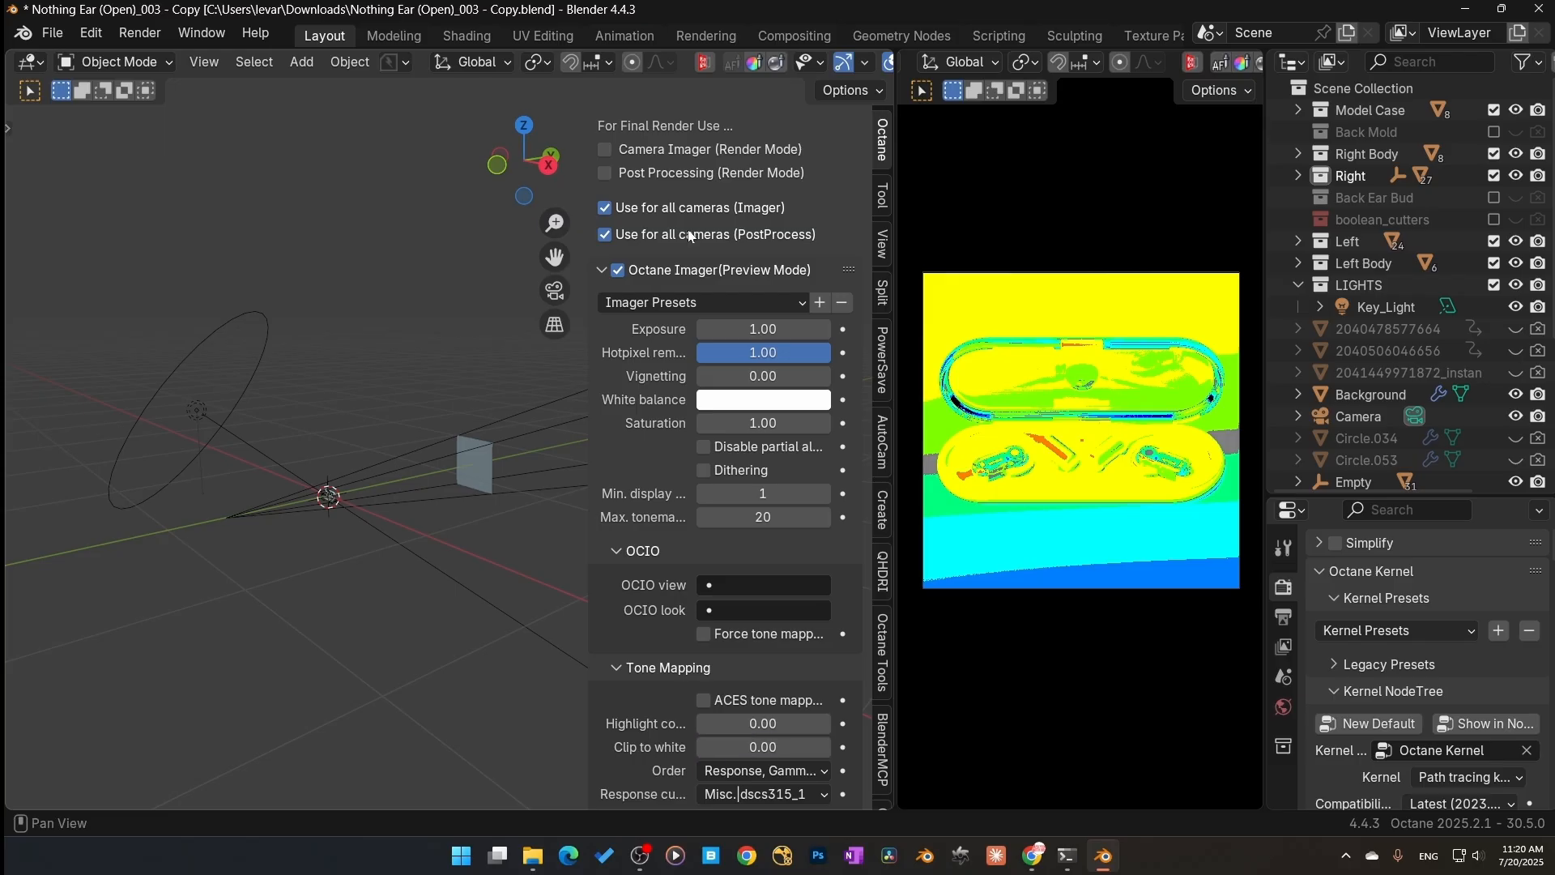
left_click_drag(782, 723, 741, 723)
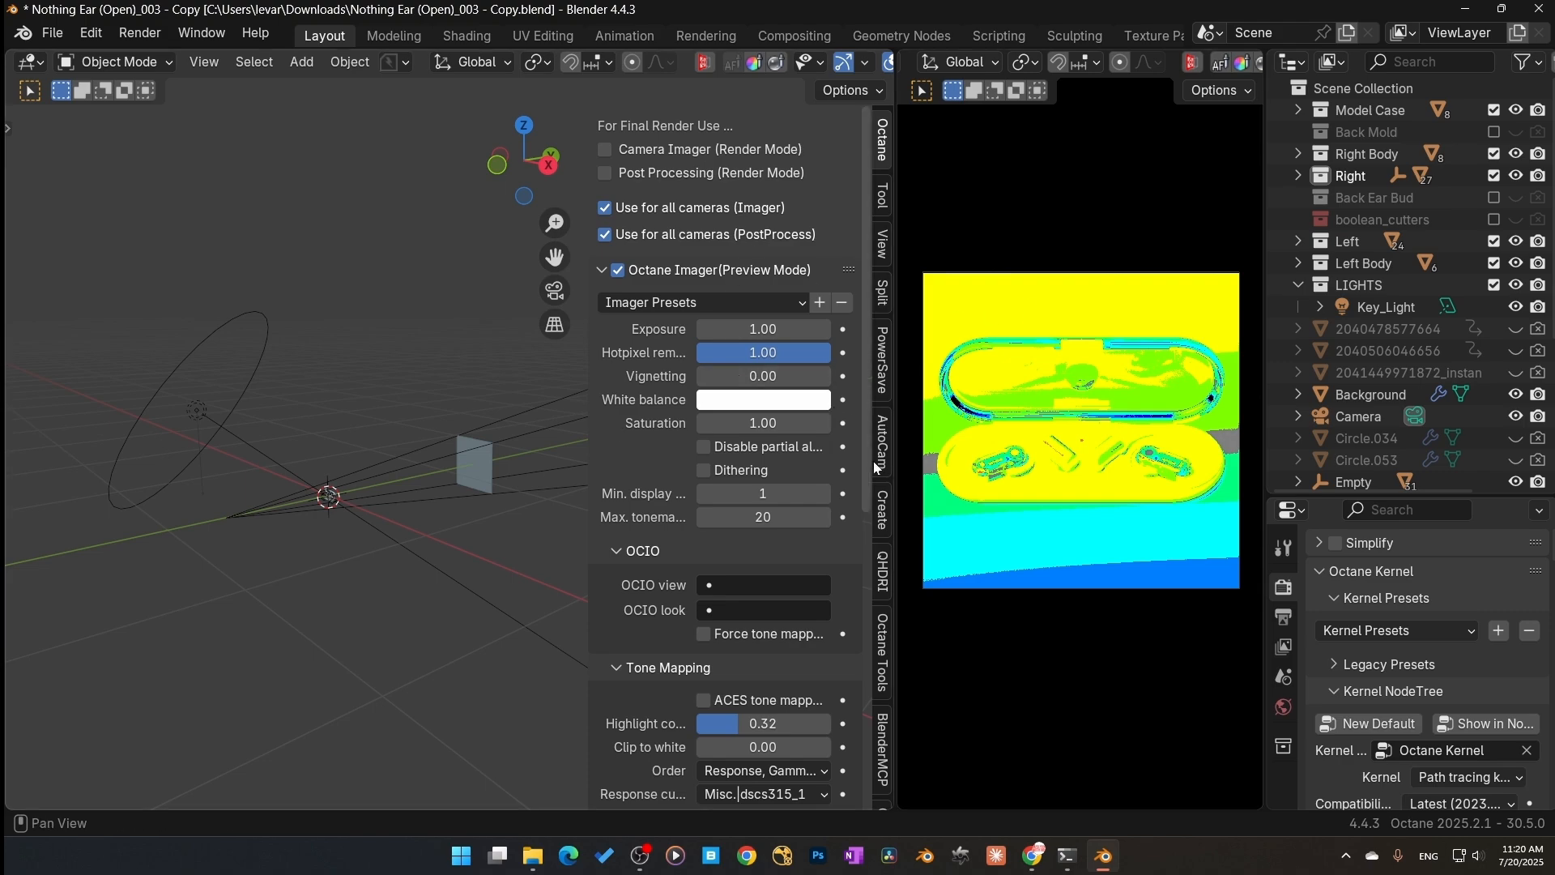
Step: Return to the Octane Lighting panel and switch off the false color view
scroll(877, 493, "down", 3)
scroll(868, 591, "down", 7)
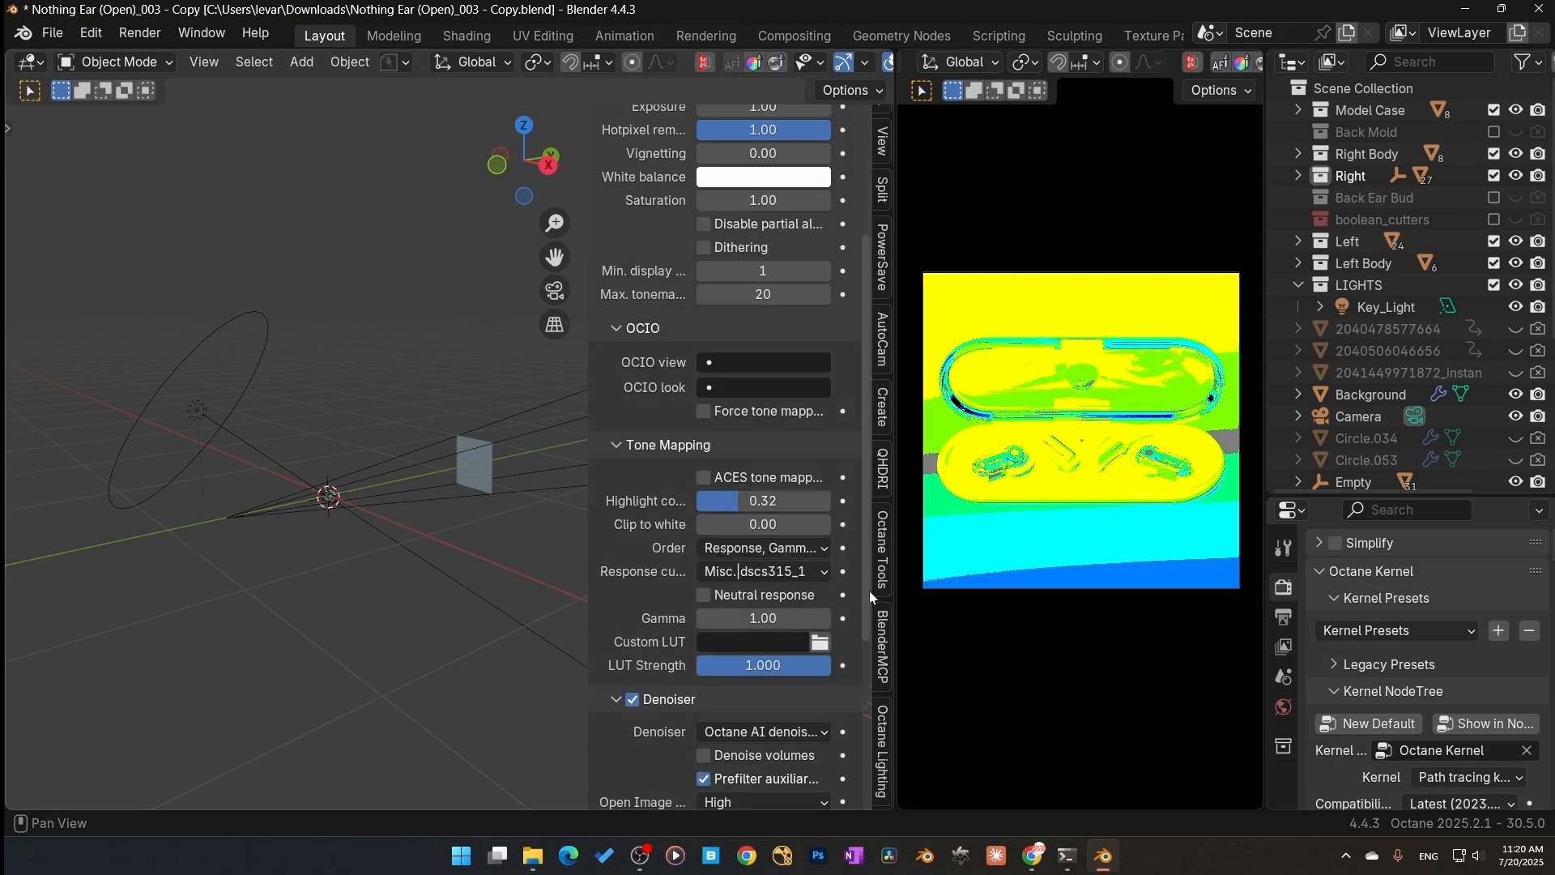
left_click(886, 773)
left_click(724, 417)
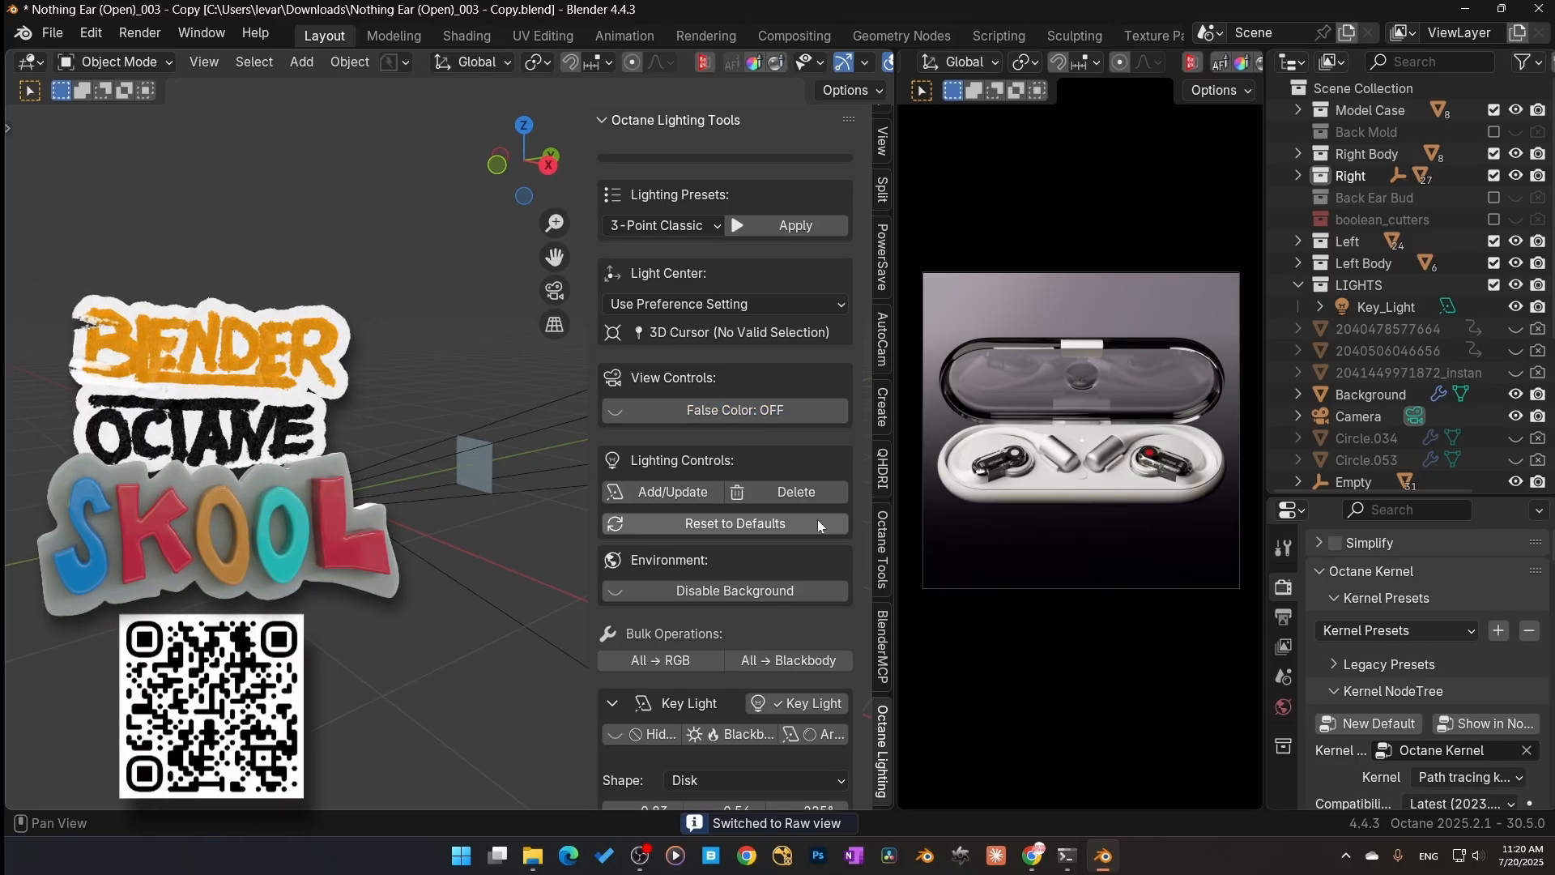
Step: Collapse the key light settings, then enable the fill light and disable the key light to isolate it
scroll(818, 518, "down", 5)
left_click(612, 480)
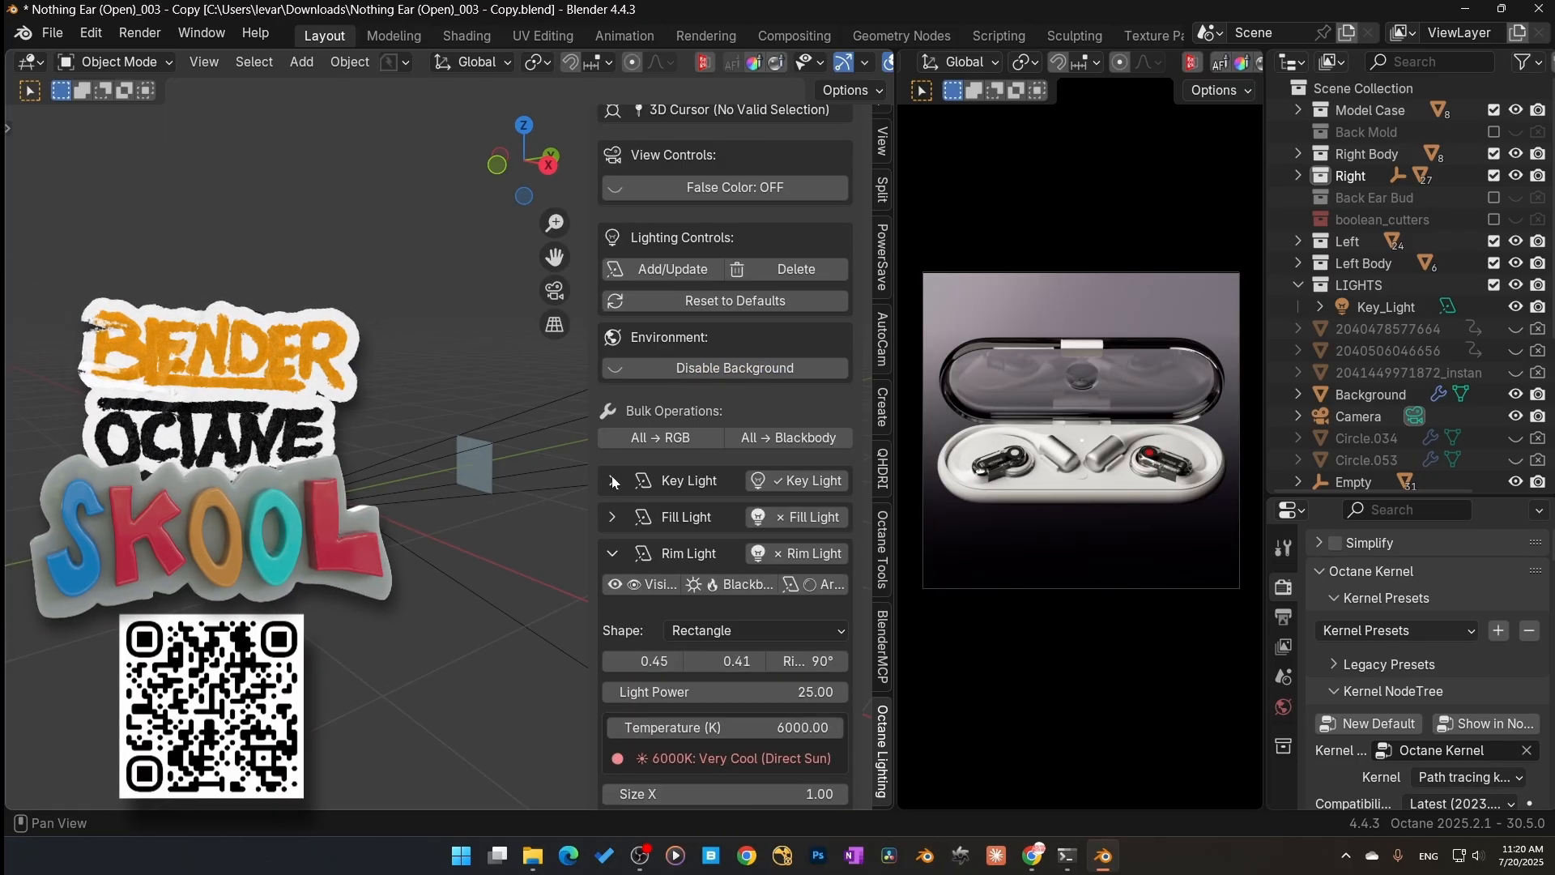
scroll(609, 555, "up", 4)
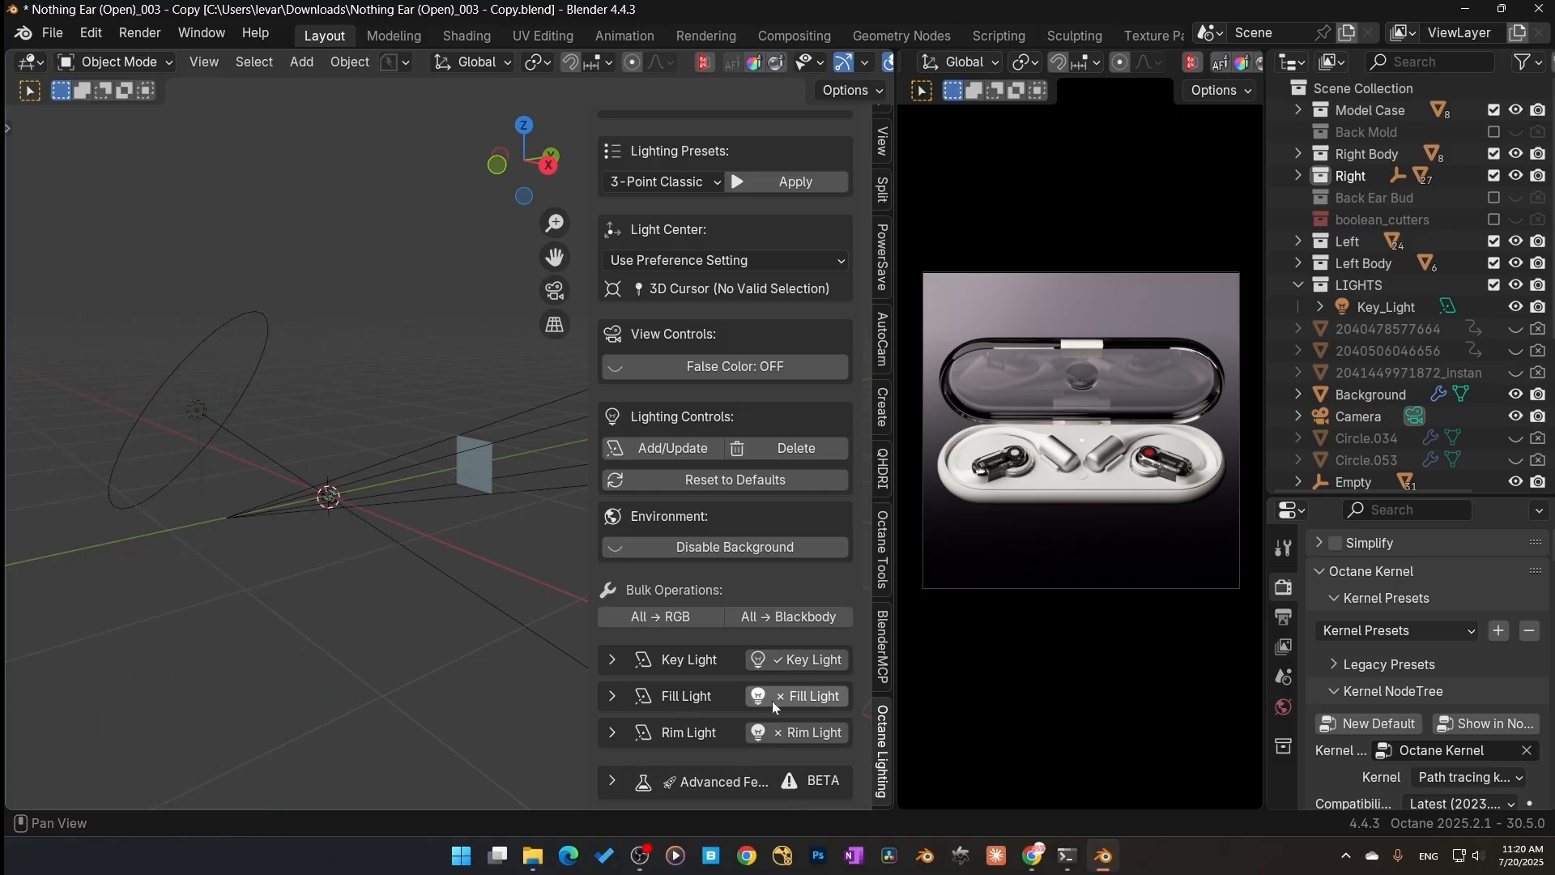
left_click(771, 698)
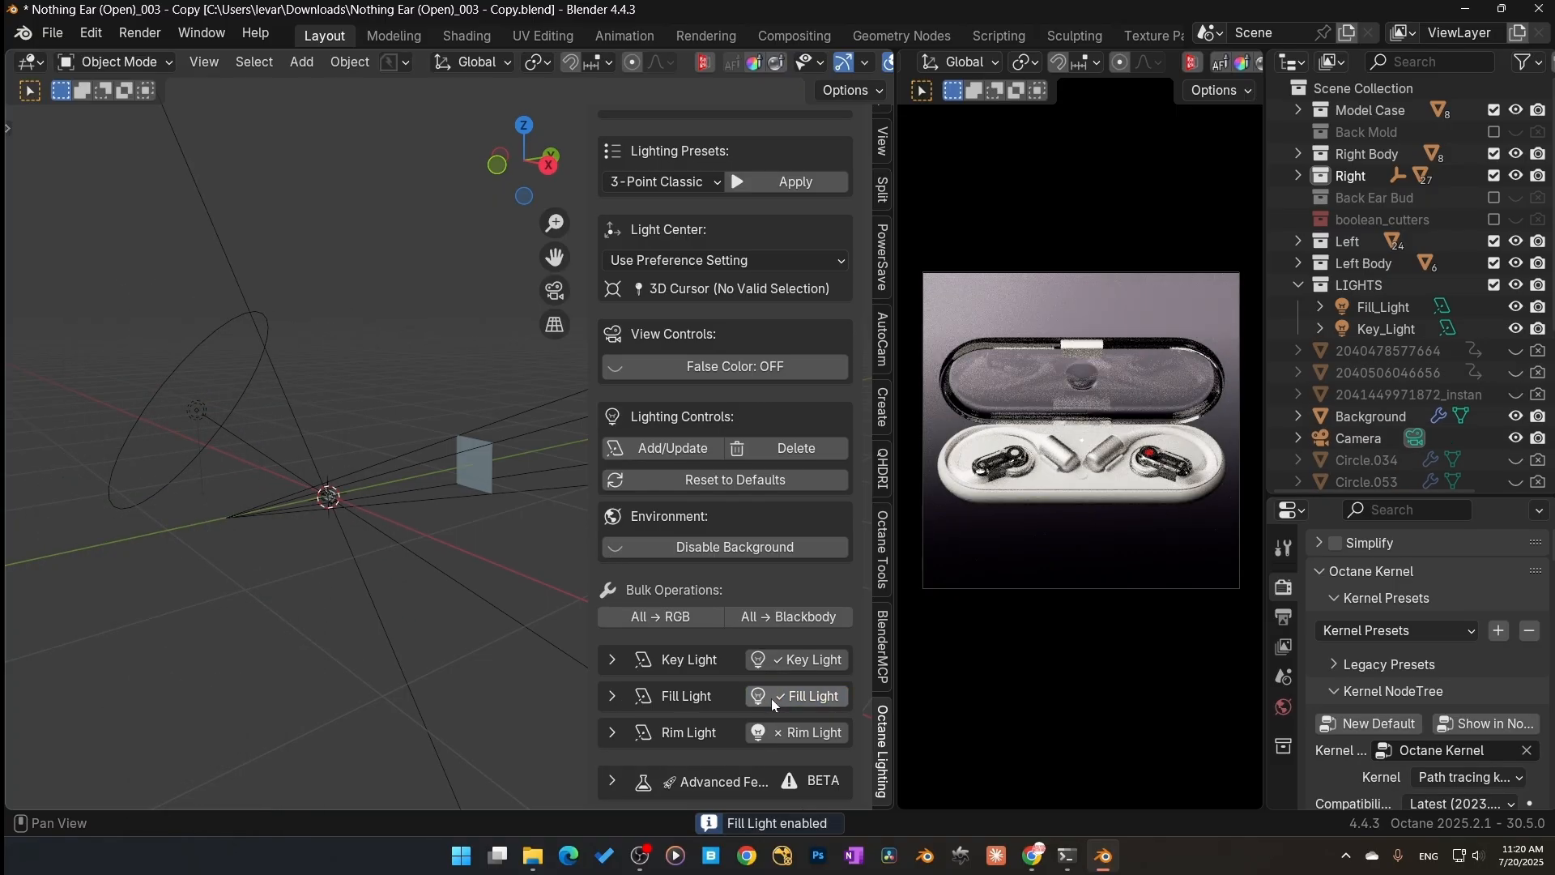
left_click(779, 668)
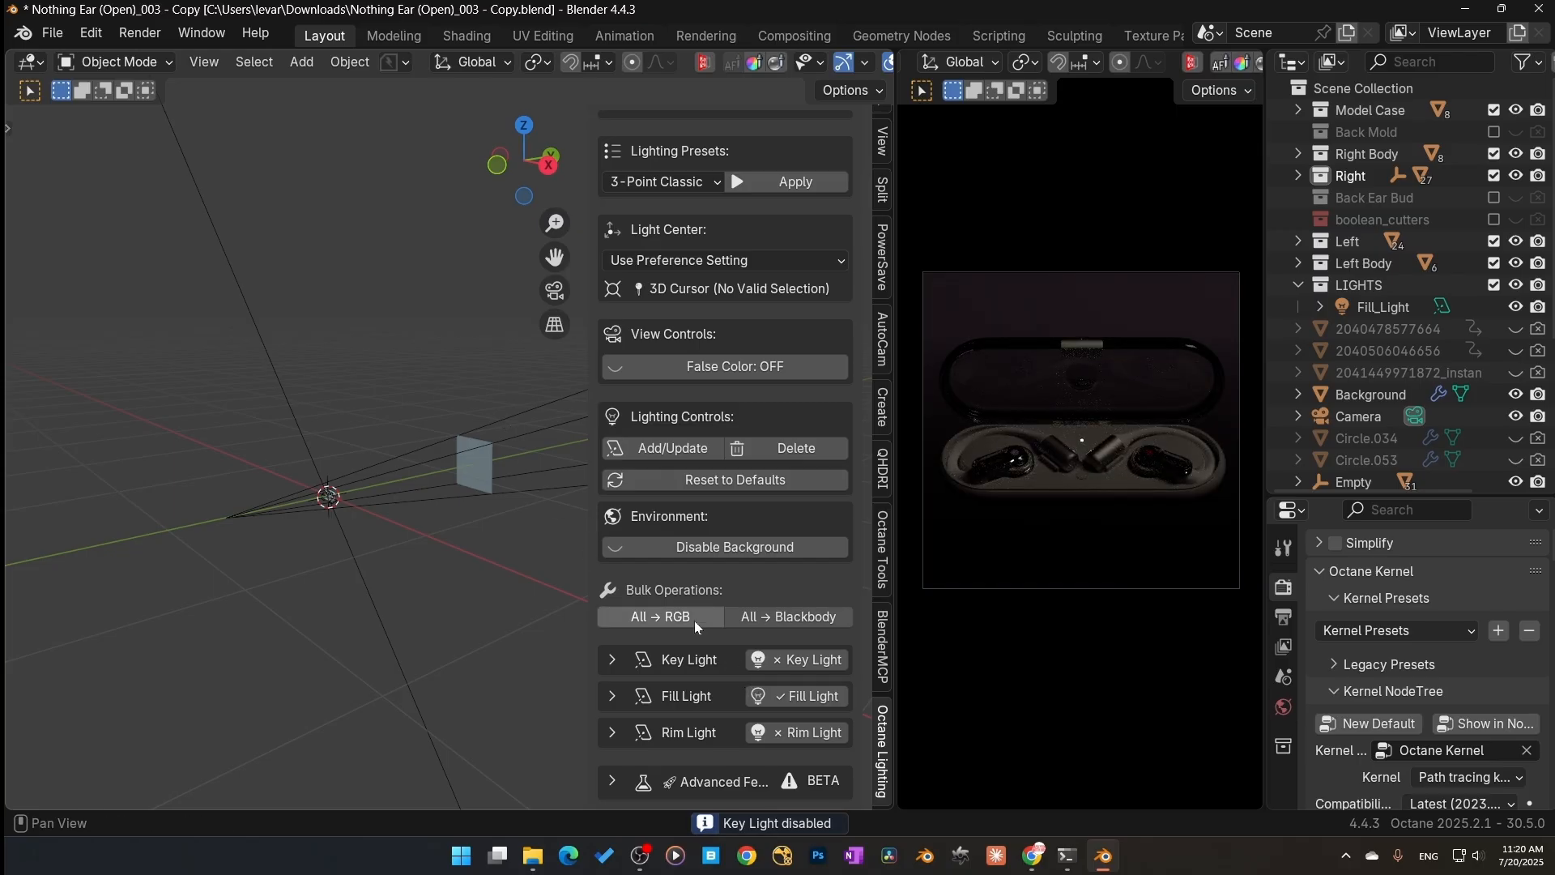
Step: Set the fill light's first two placement values to 1 and its Light Power to 25
left_click(613, 695)
scroll(664, 655, "down", 5)
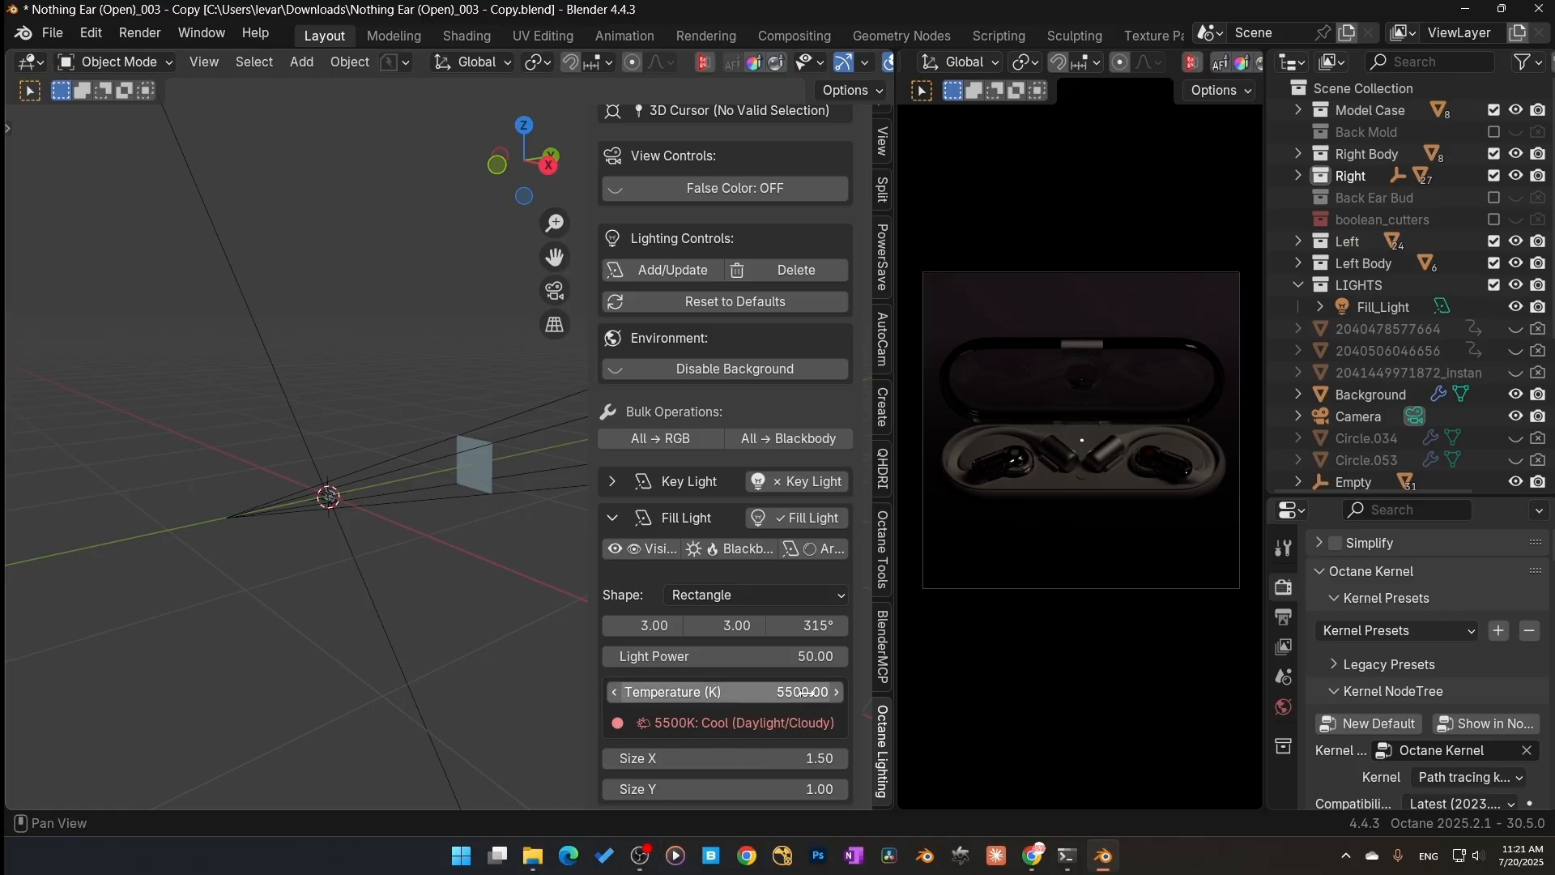
left_click(743, 626)
type("1")
key("Return")
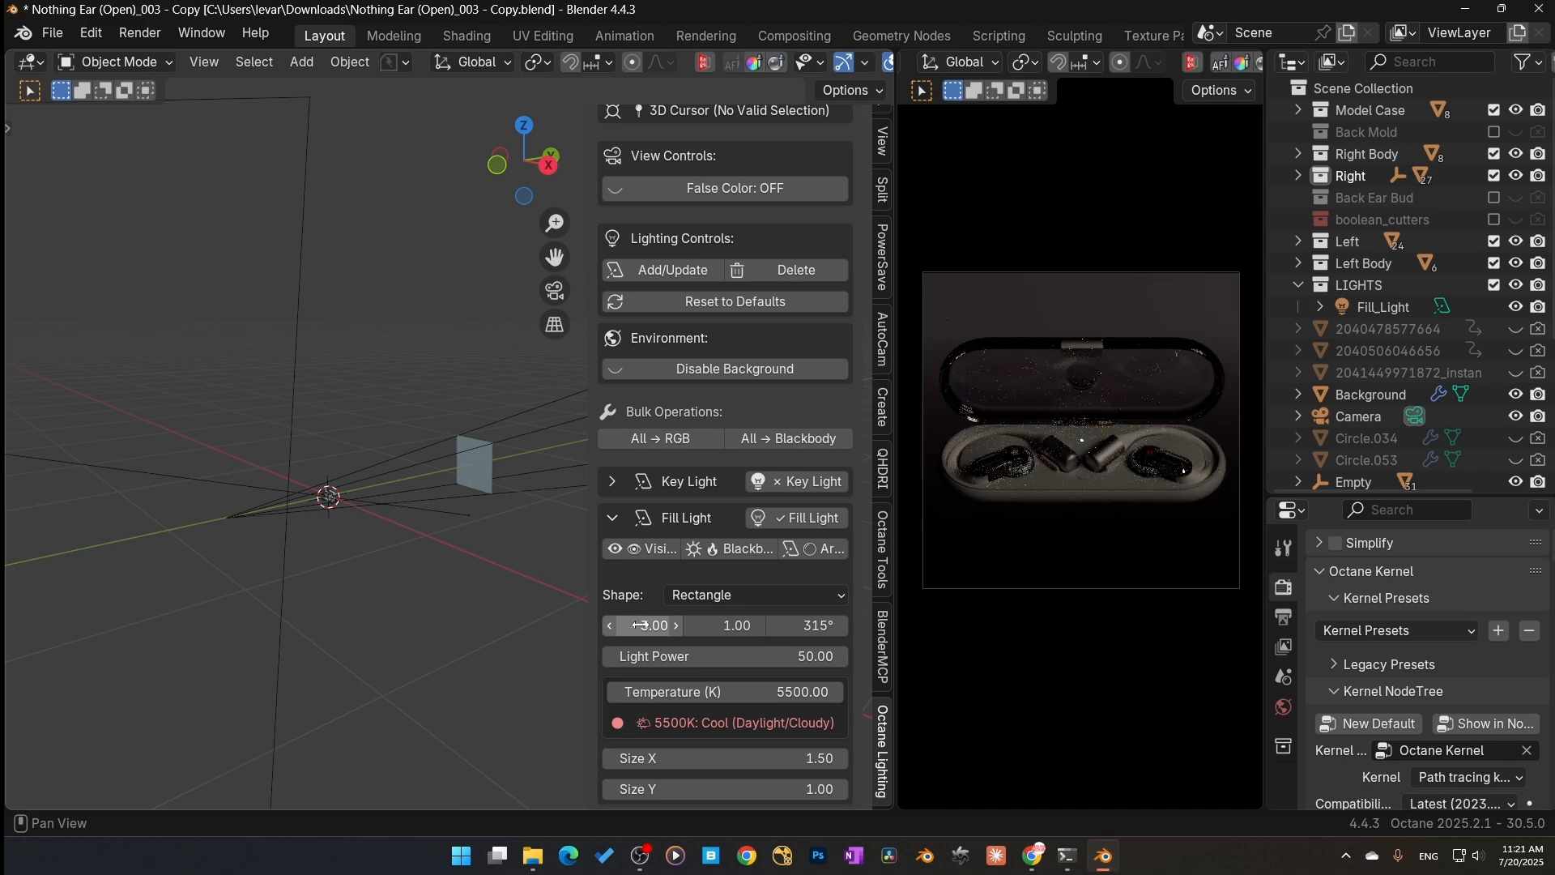
left_click(639, 625)
type("1")
key("Return")
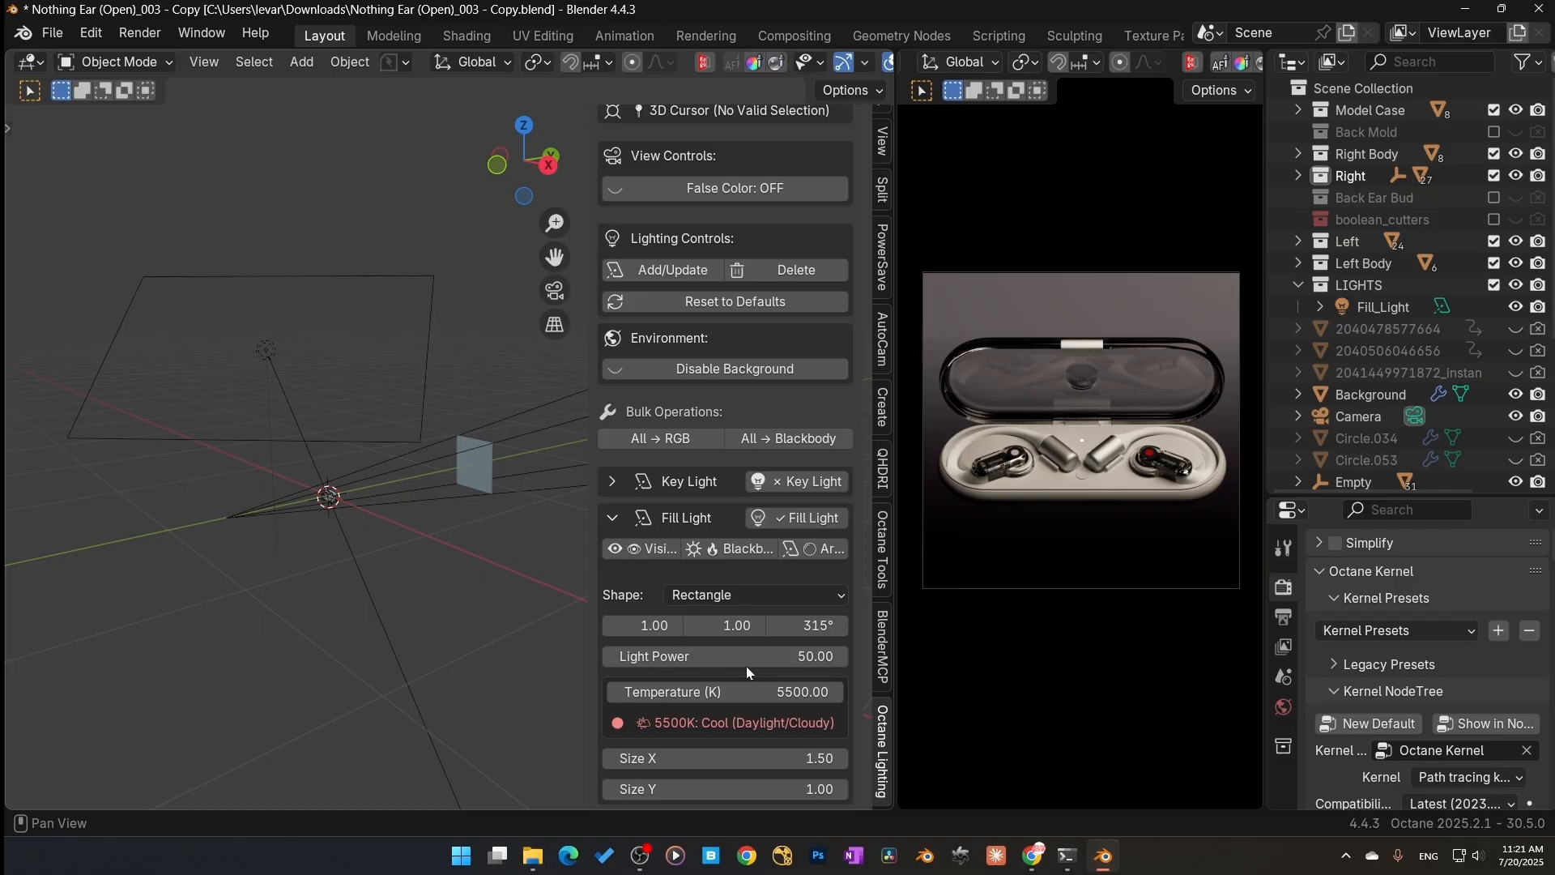
left_click(745, 660)
type("25")
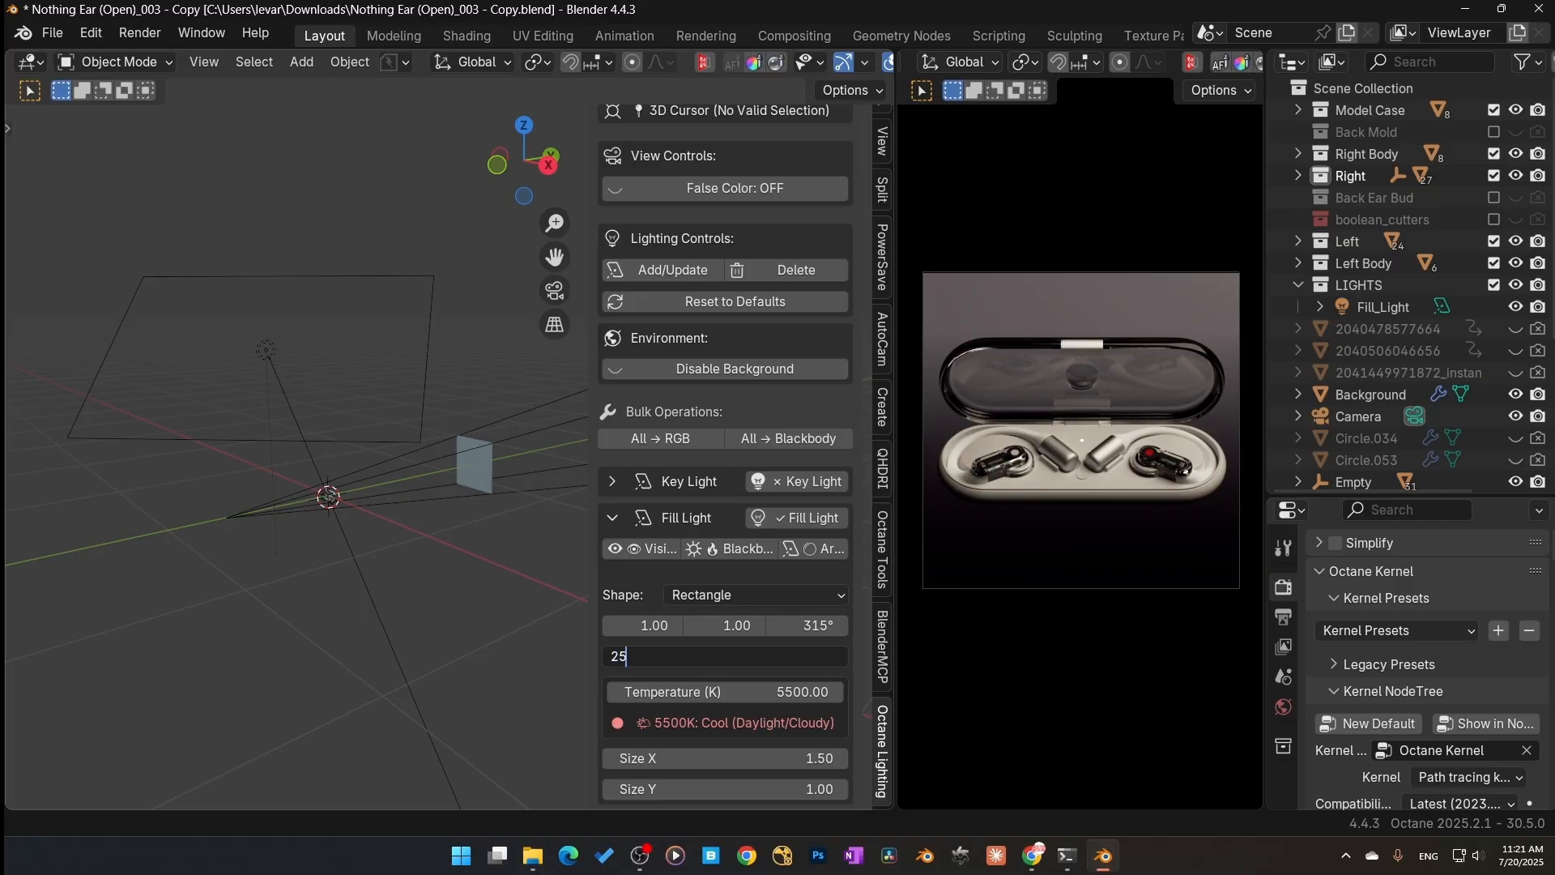
key("Return")
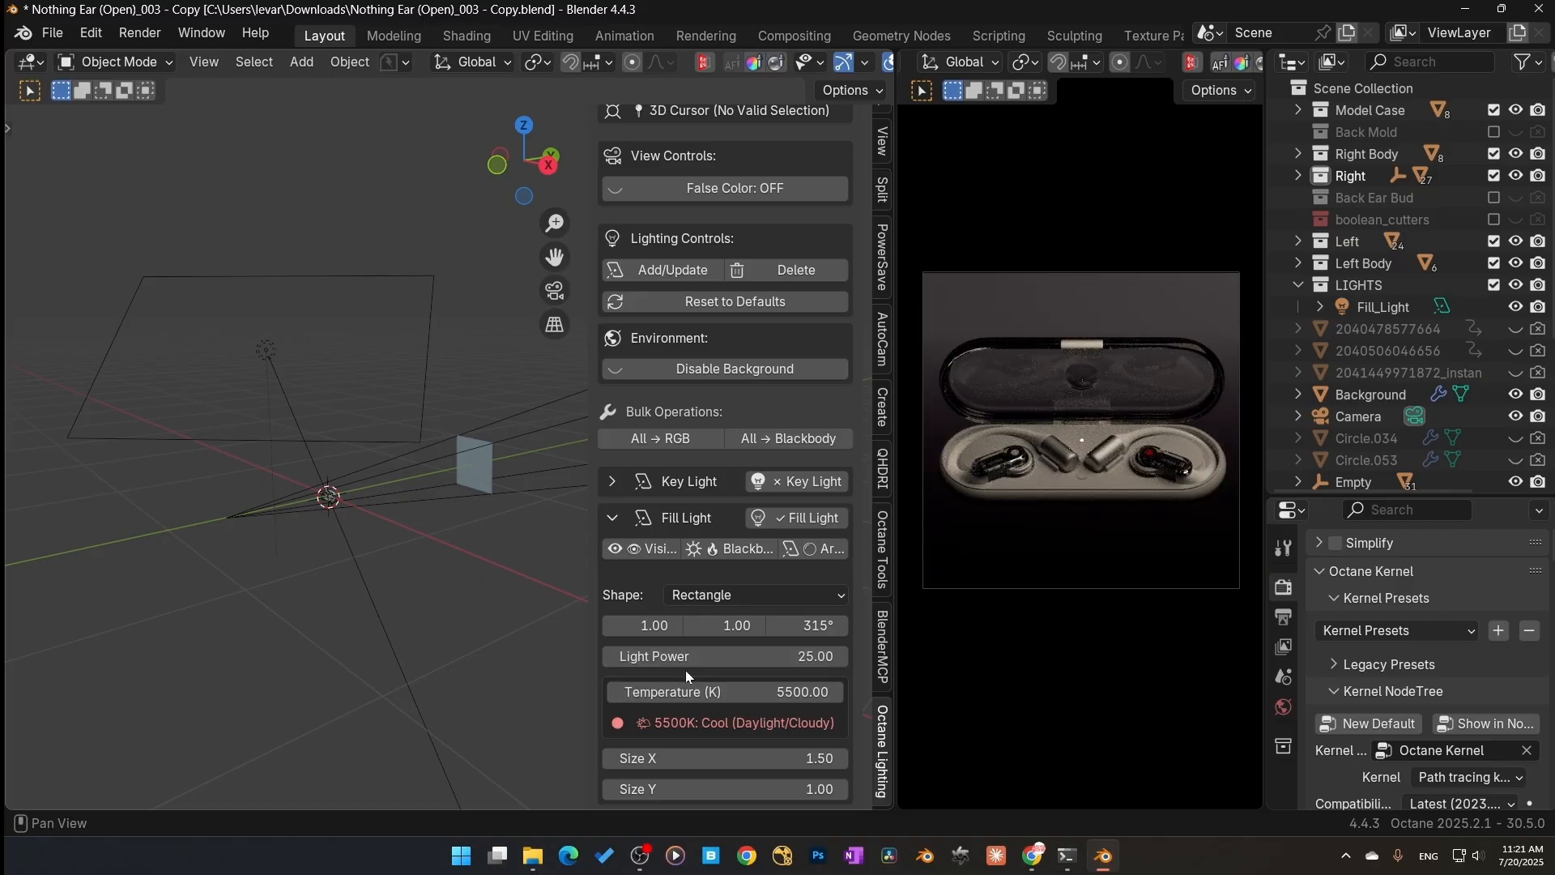
Step: Toggle the lights so that only the rim light is enabled
left_click(782, 518)
left_click(803, 488)
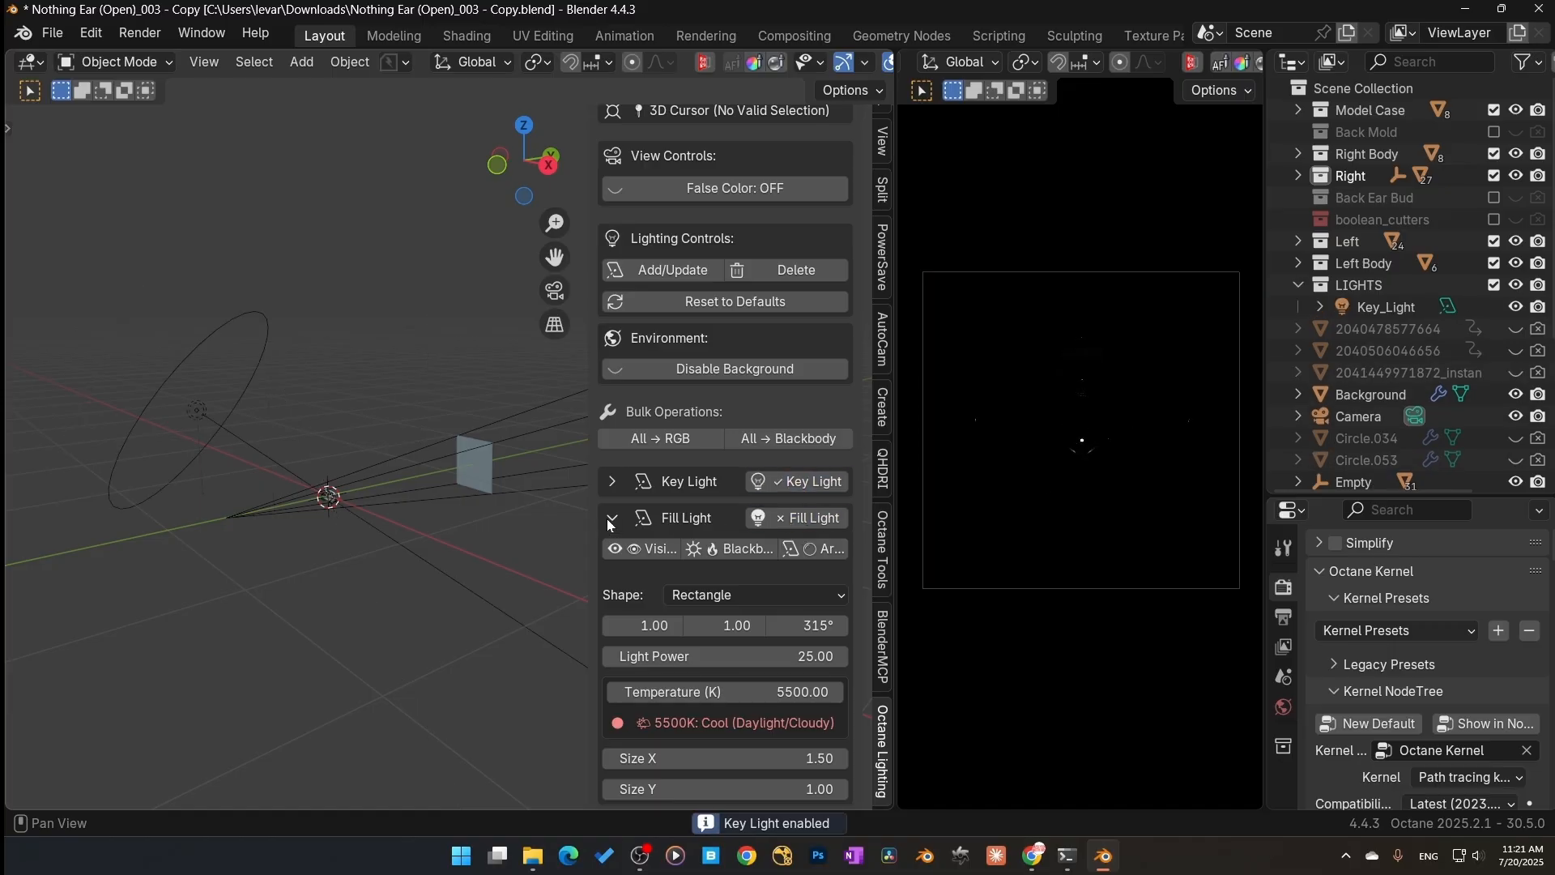
left_click(809, 696)
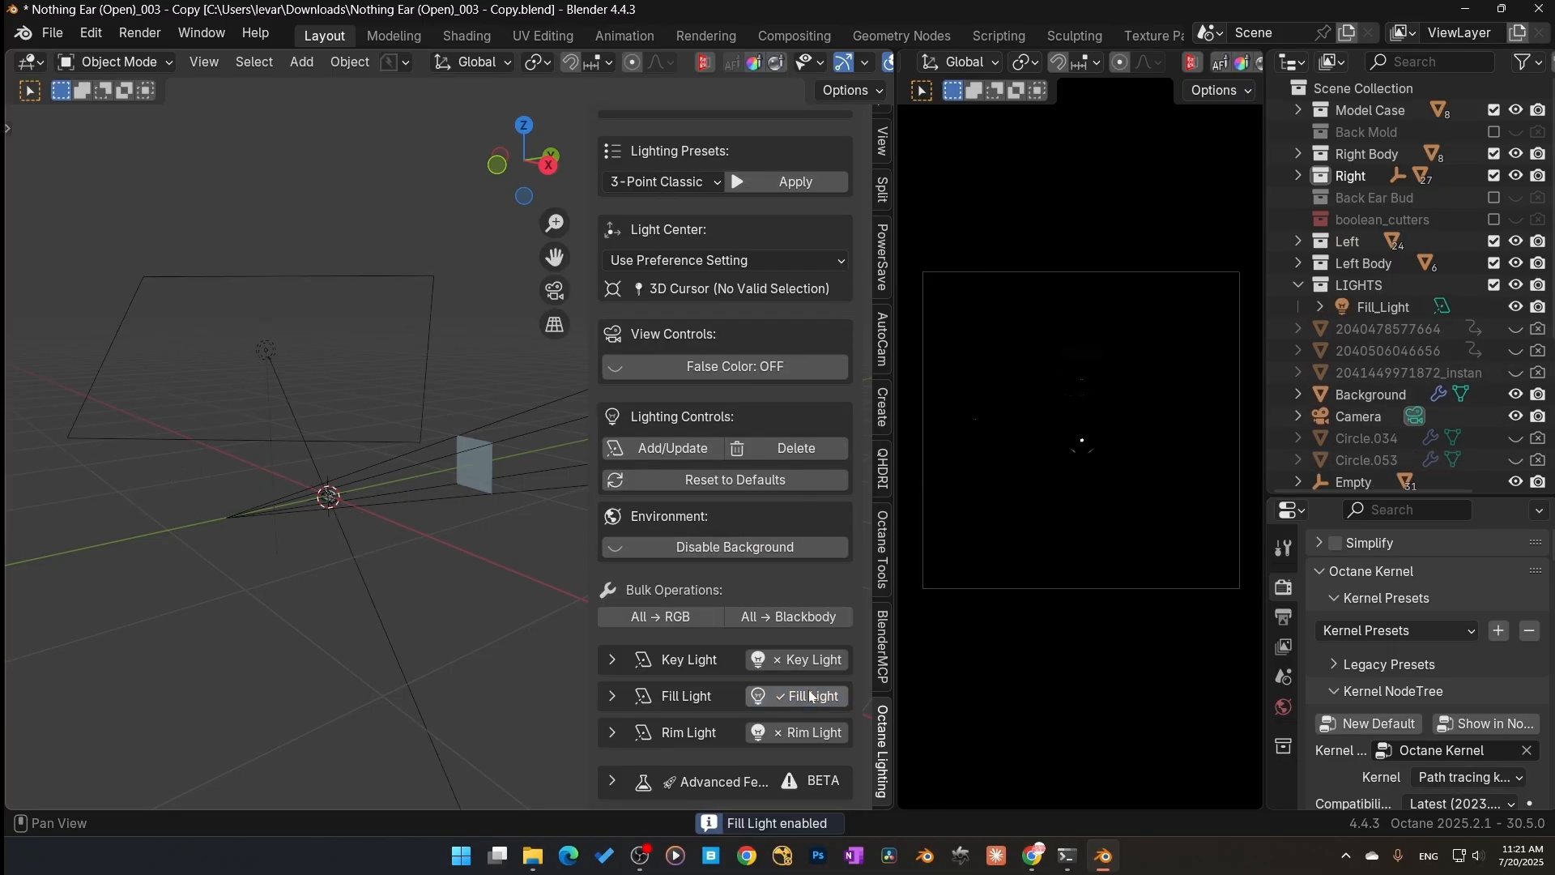
left_click(810, 696)
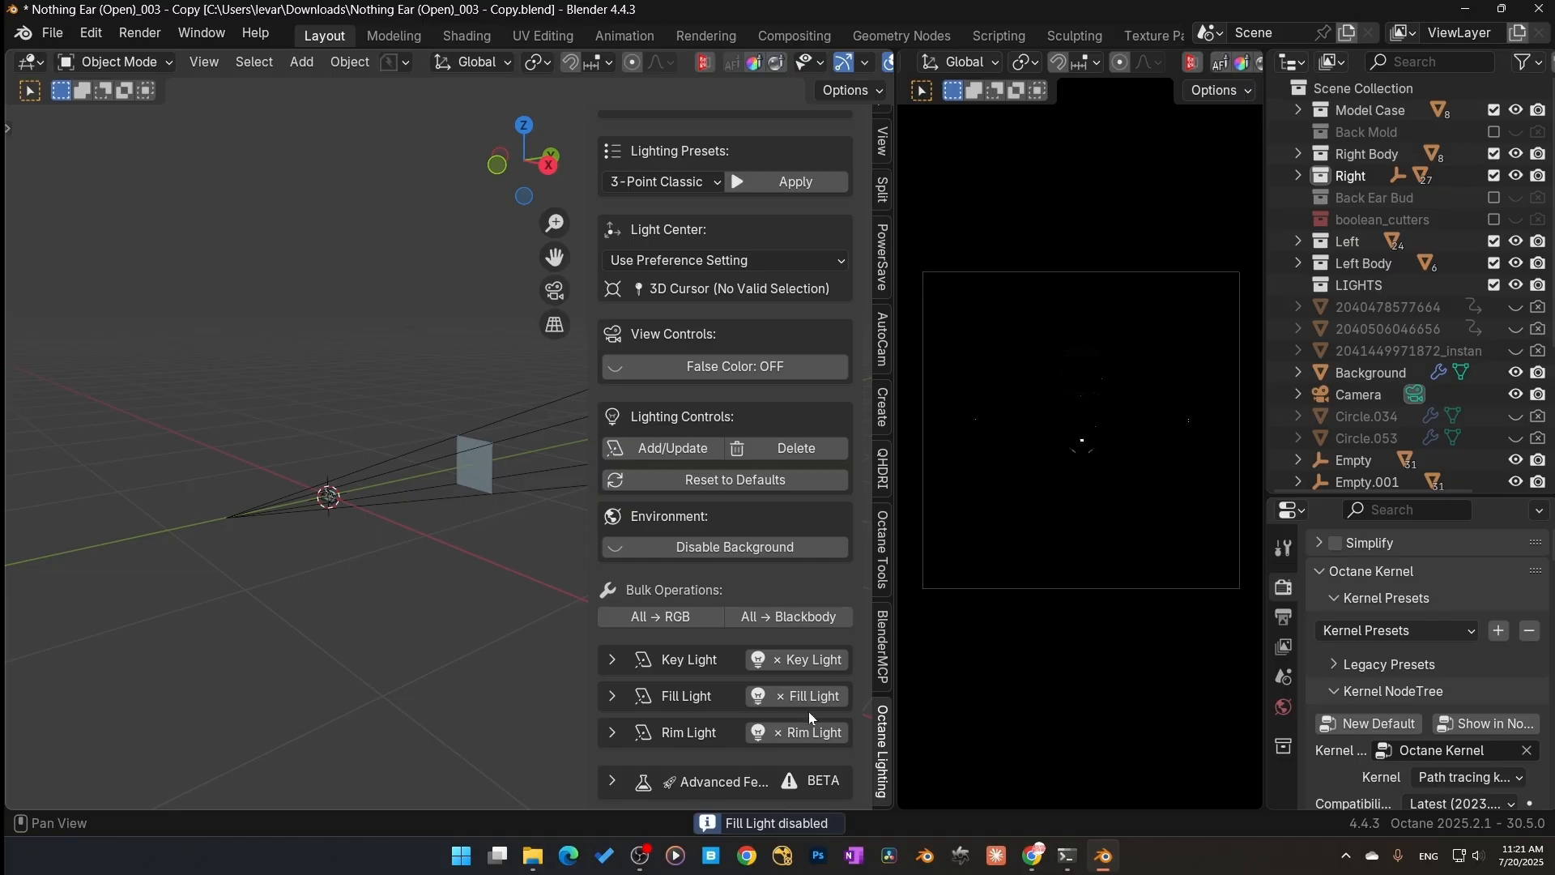
left_click(809, 733)
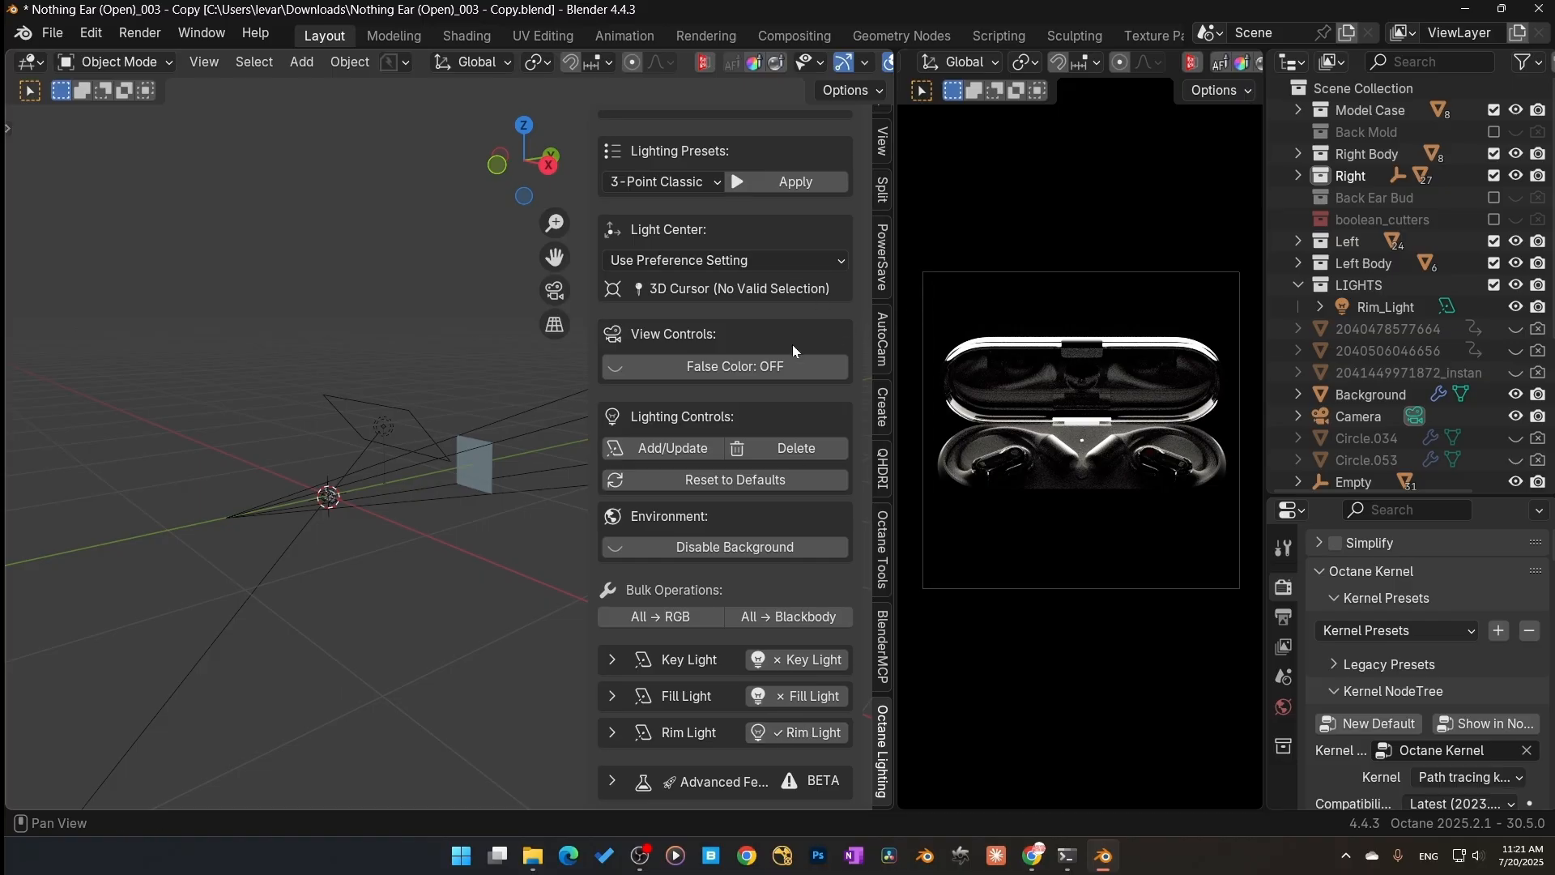
Step: Switch on the false color view to judge the rim light
left_click(732, 374)
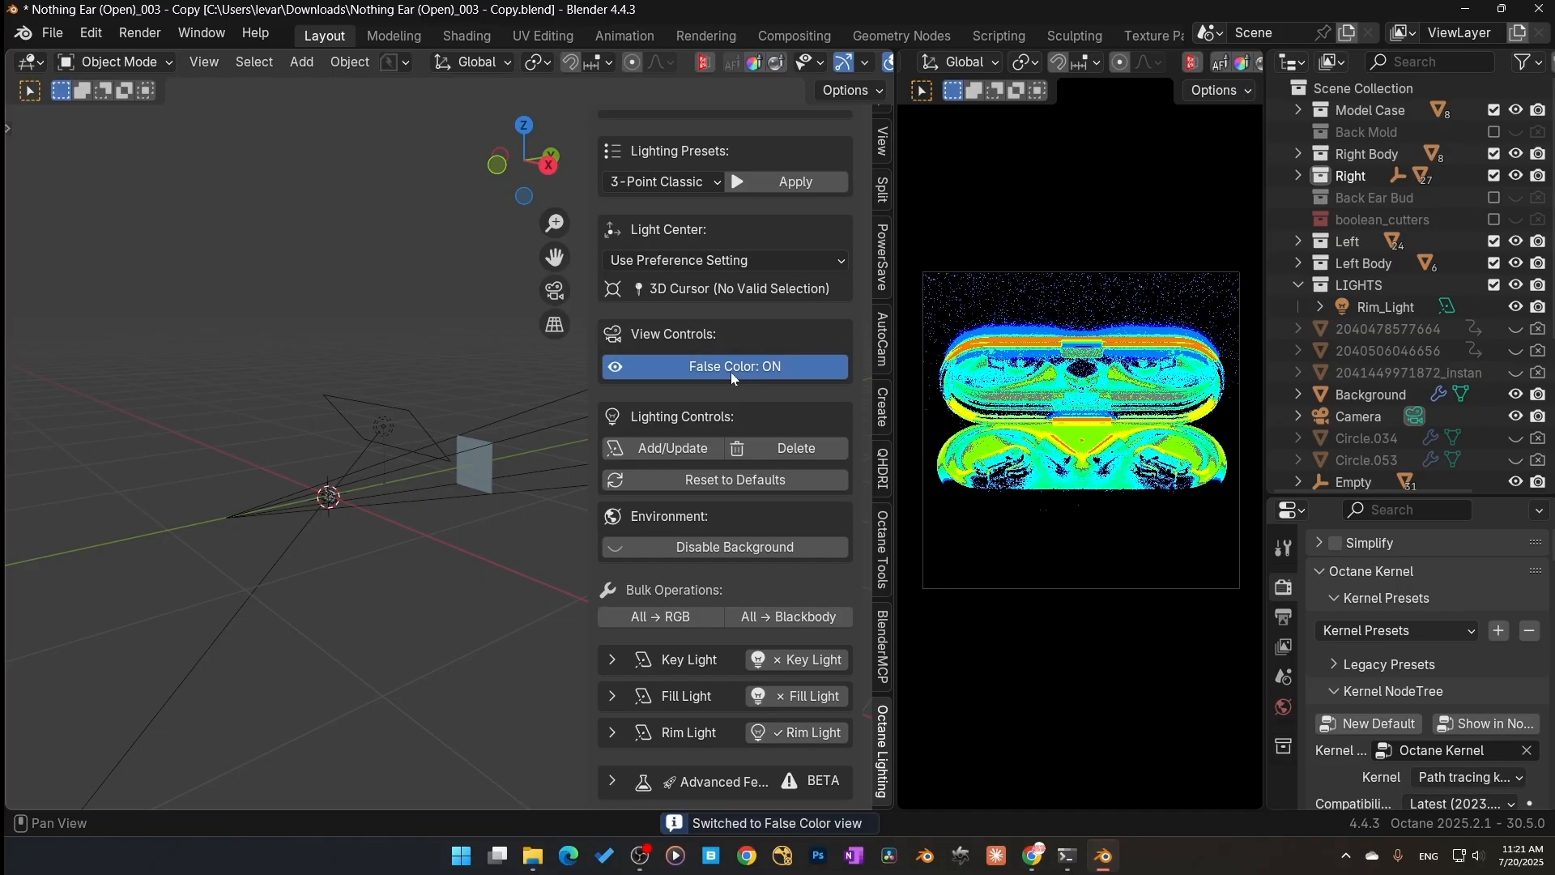
left_click(730, 372)
left_click(730, 372)
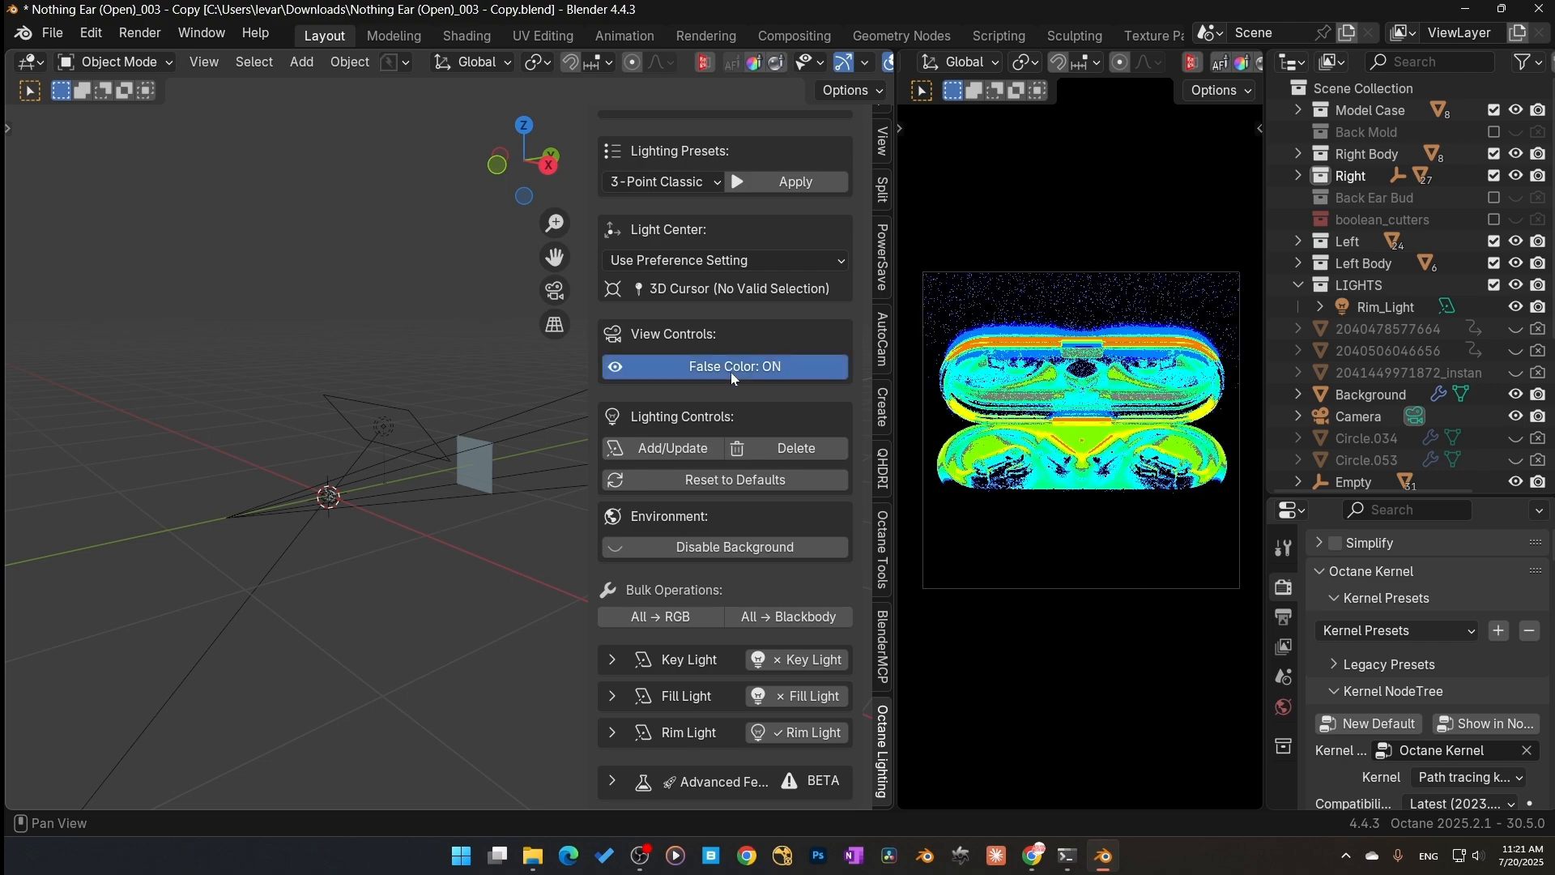
Step: Set the rim light's placement values to about 0.78 and 0.56 and its Light Power to 15
left_click(614, 734)
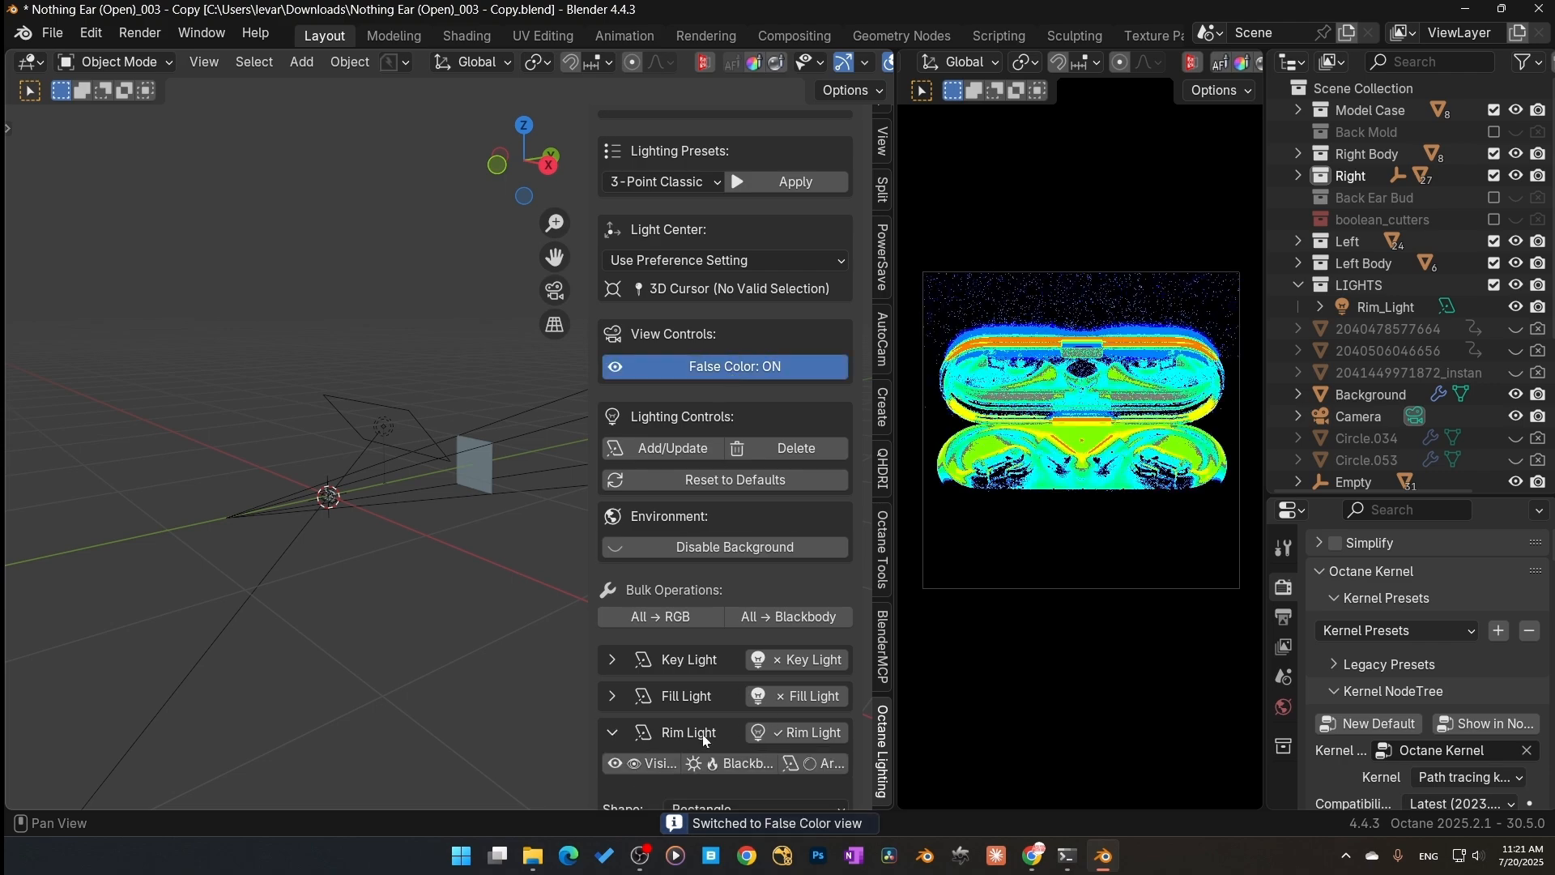
scroll(711, 737, "down", 3)
scroll(717, 750, "down", 3)
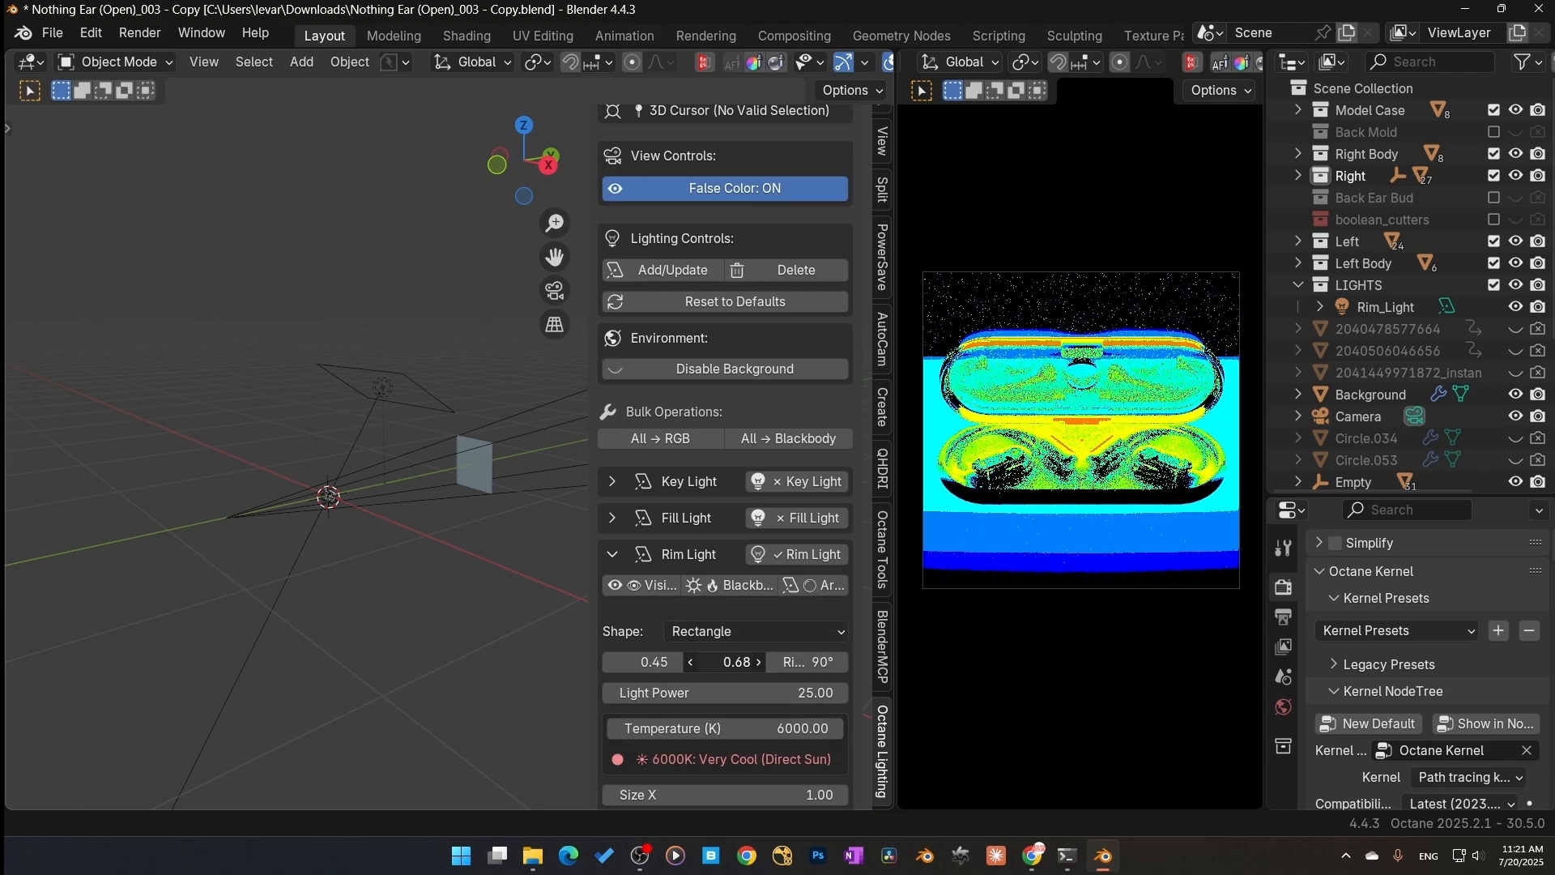
left_click_drag(723, 662, 772, 662)
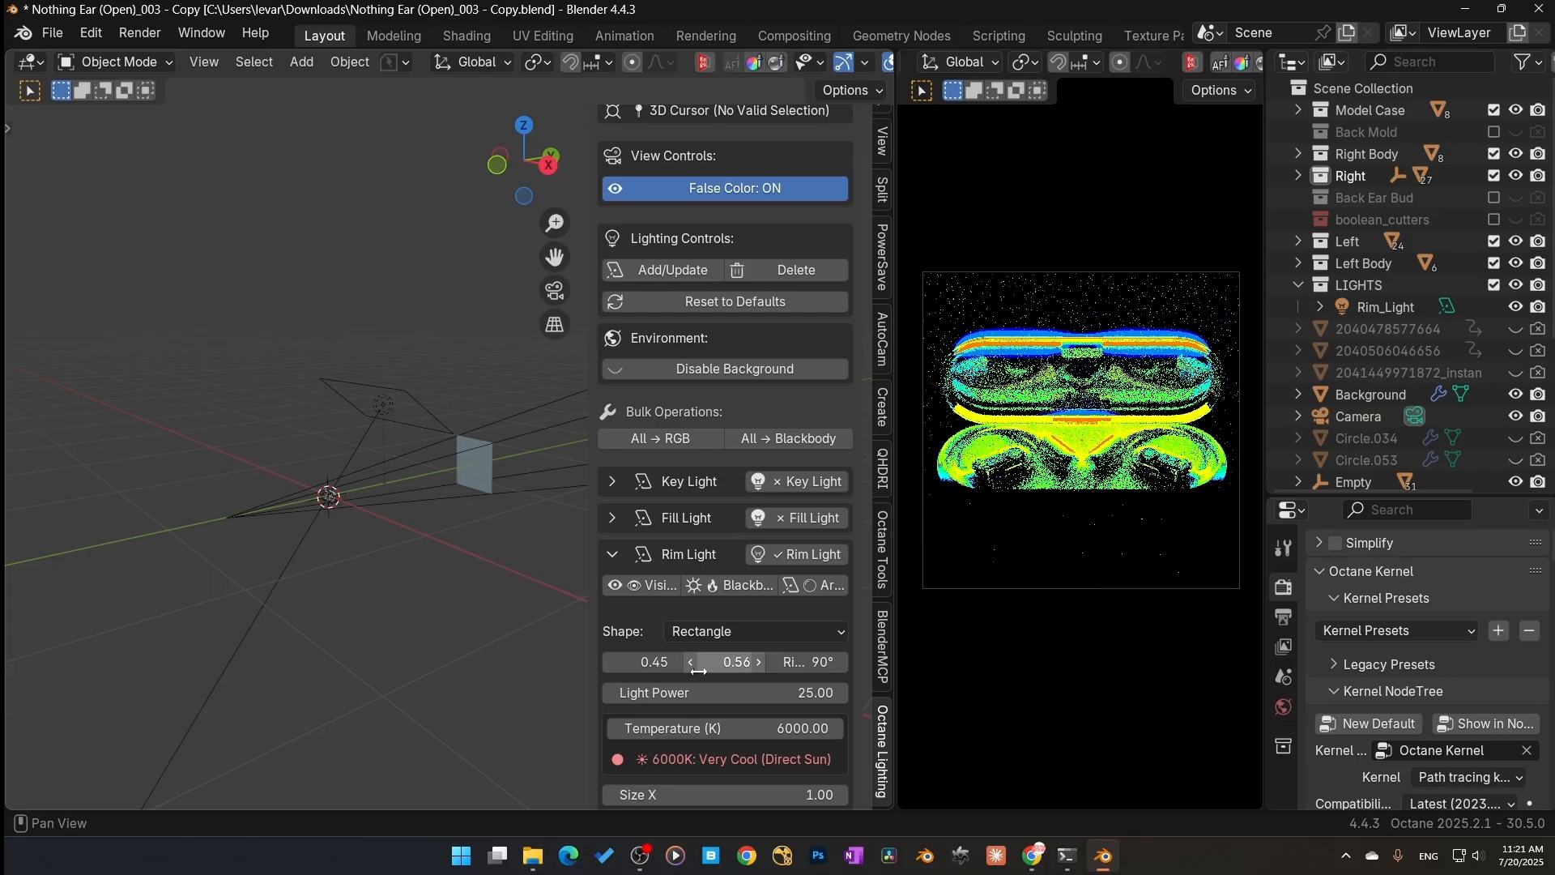
left_click_drag(645, 662, 741, 647)
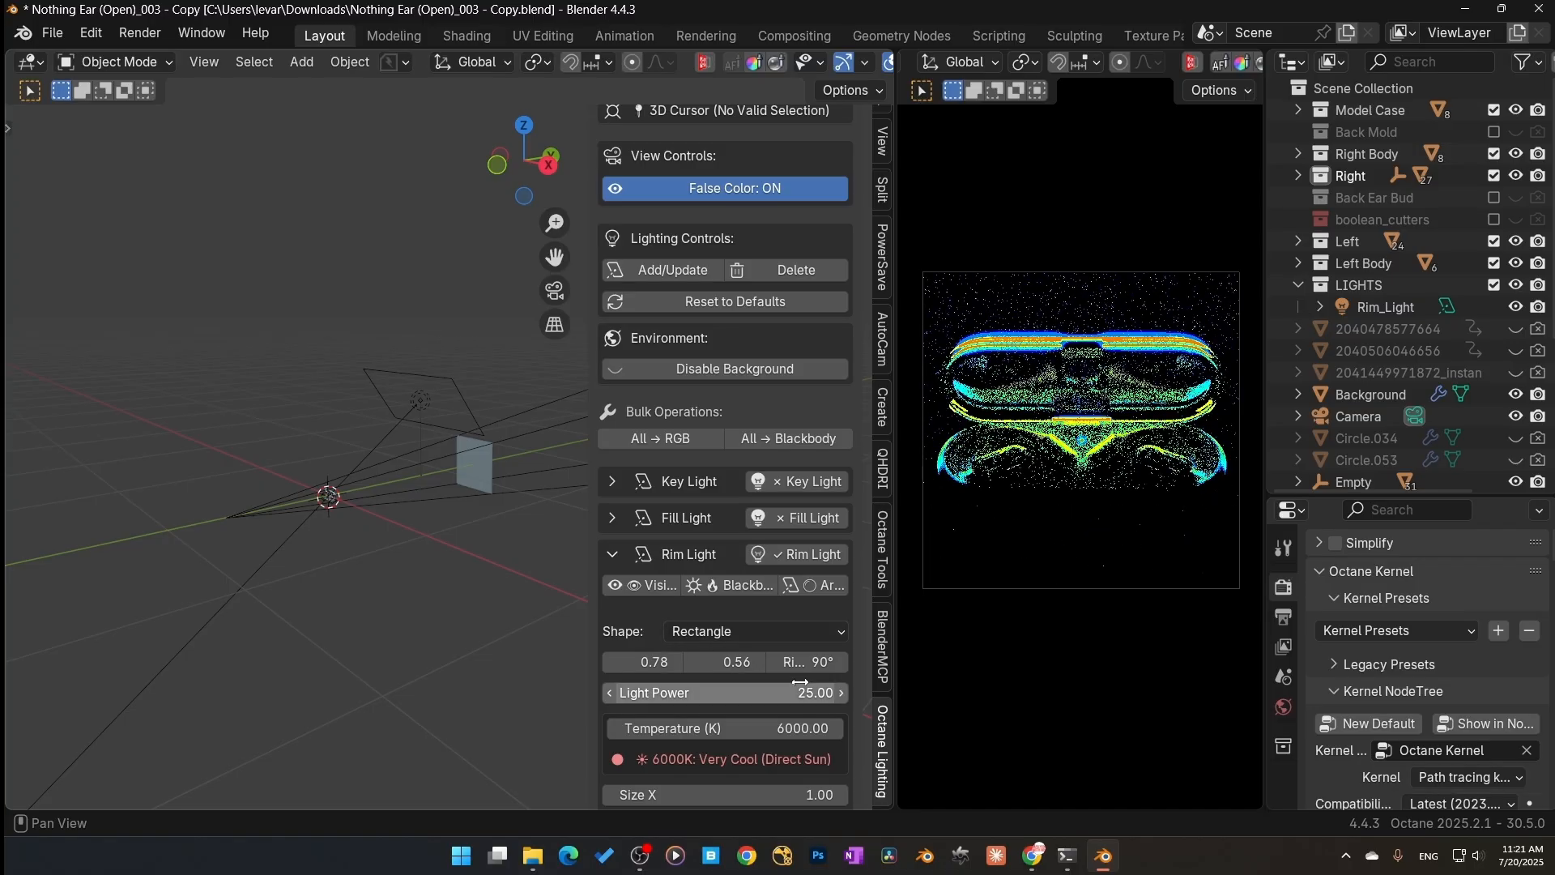
double_click(724, 693)
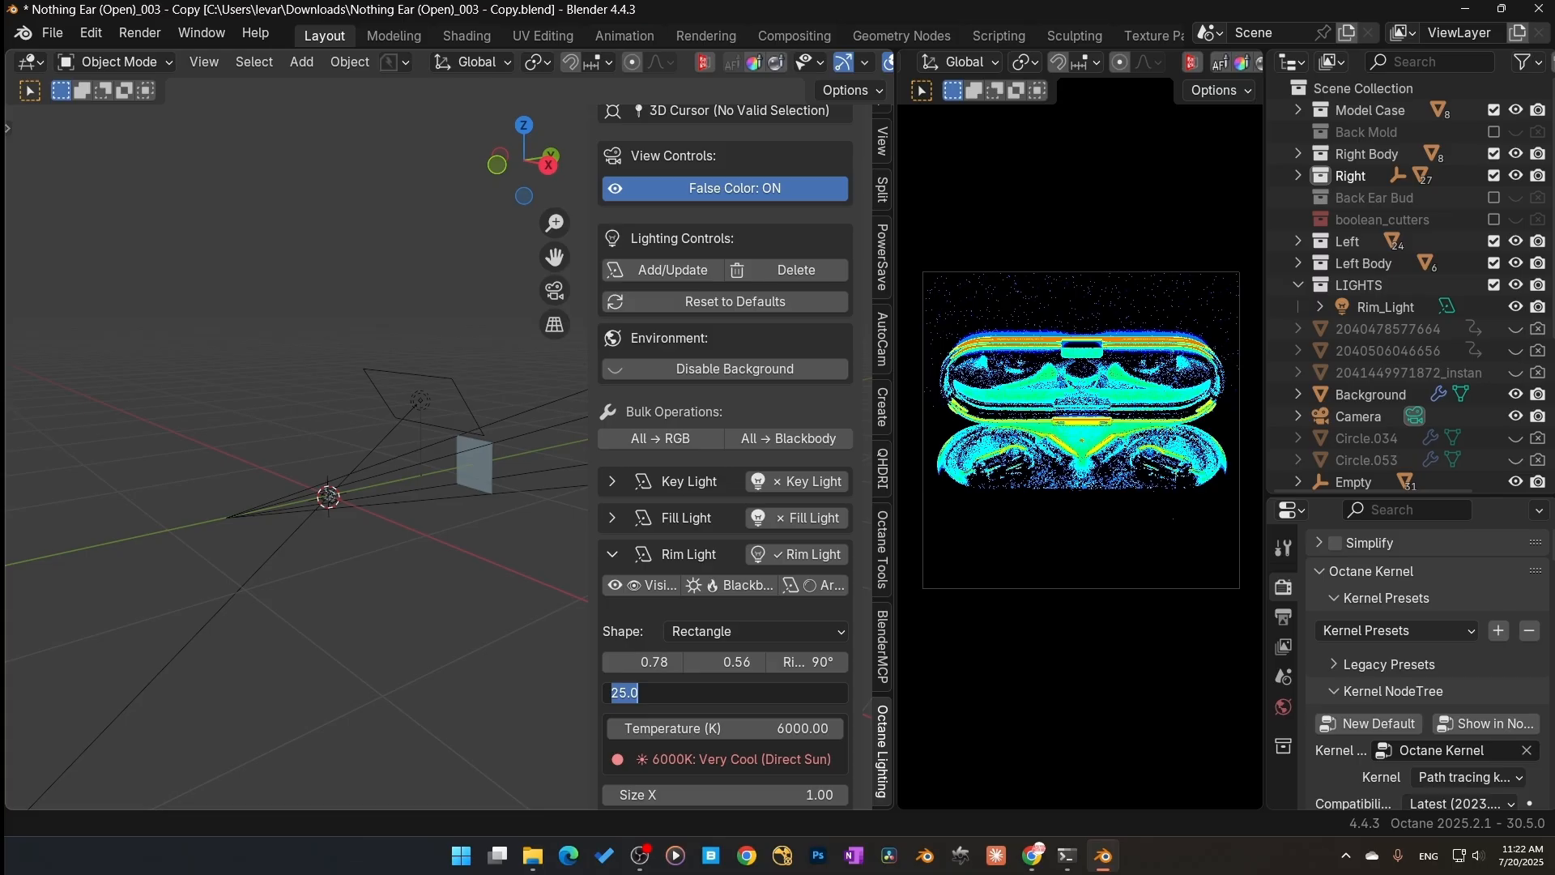
type("15")
key("Return")
Step: Switch off false color and re-enable the fill and key lights alongside the rim light
scroll(677, 780, "down", 1)
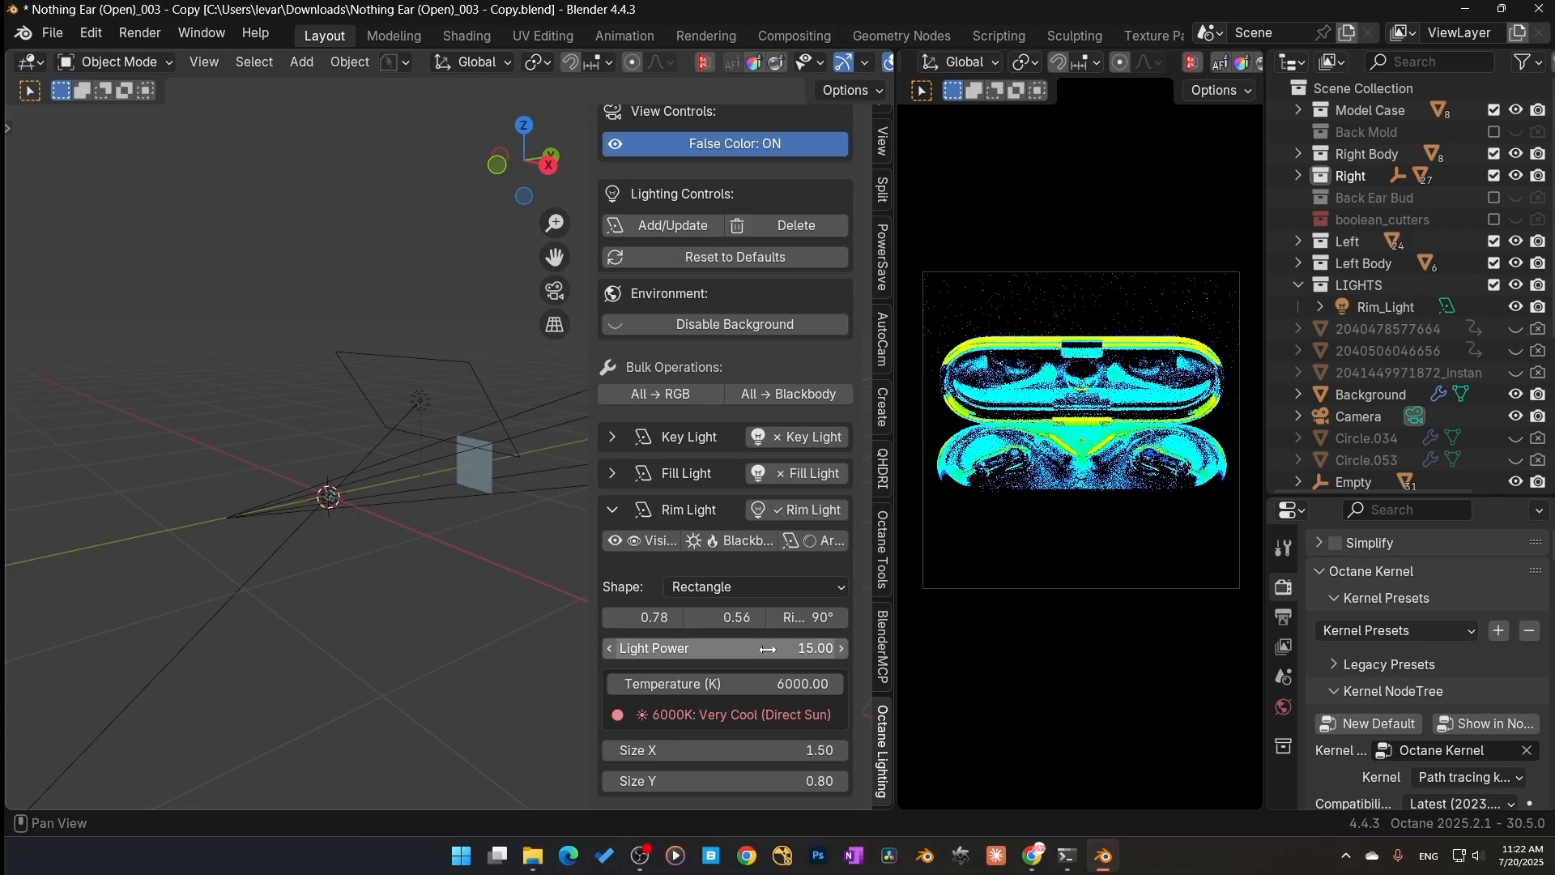
left_click(737, 151)
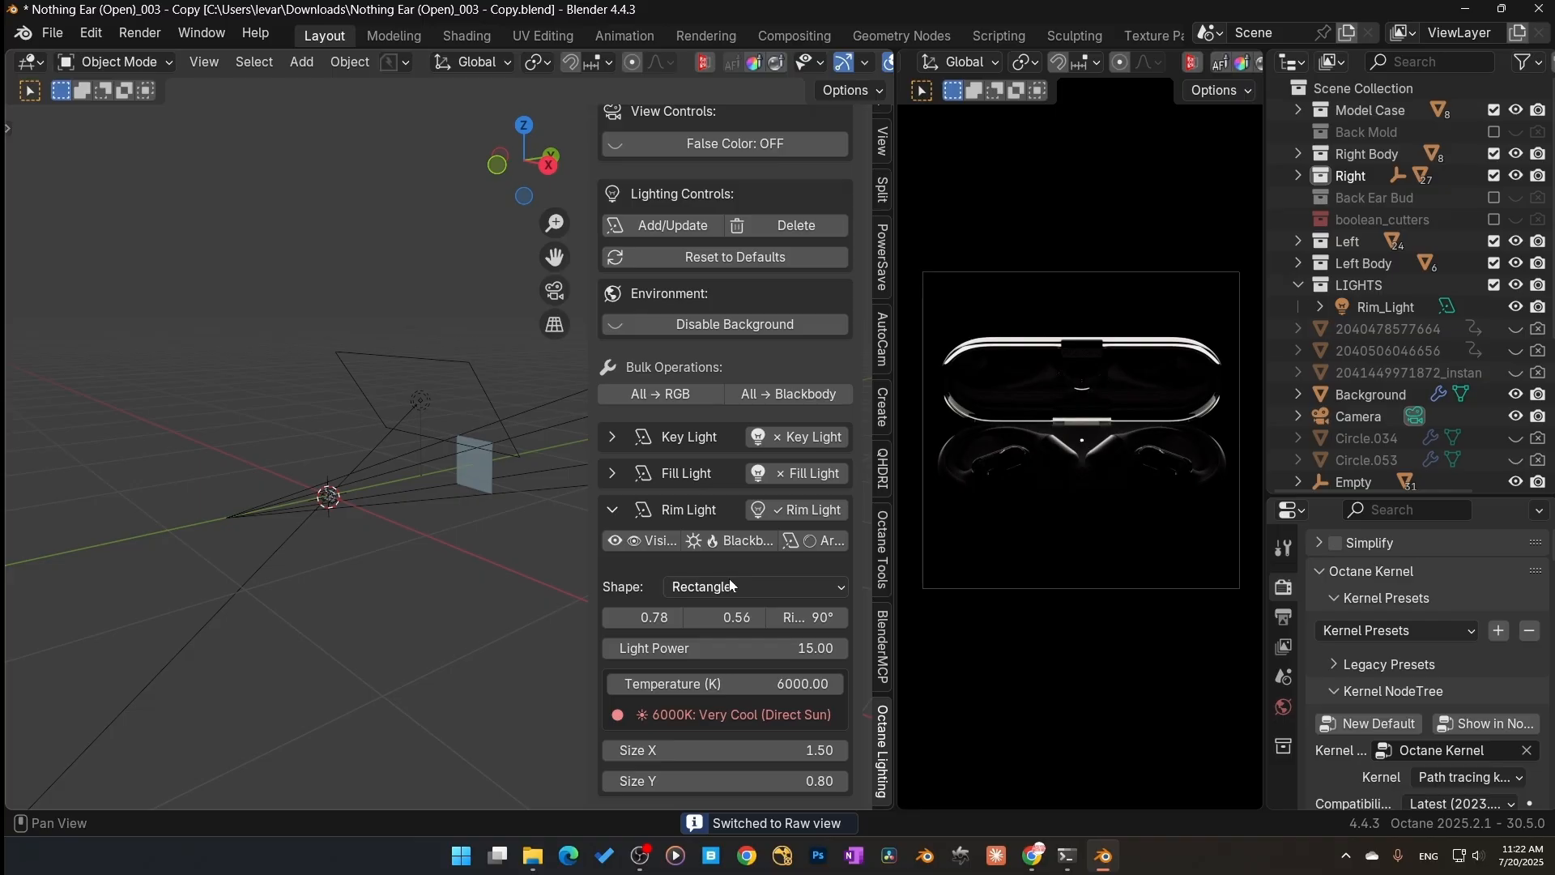
left_click(611, 510)
left_click(789, 697)
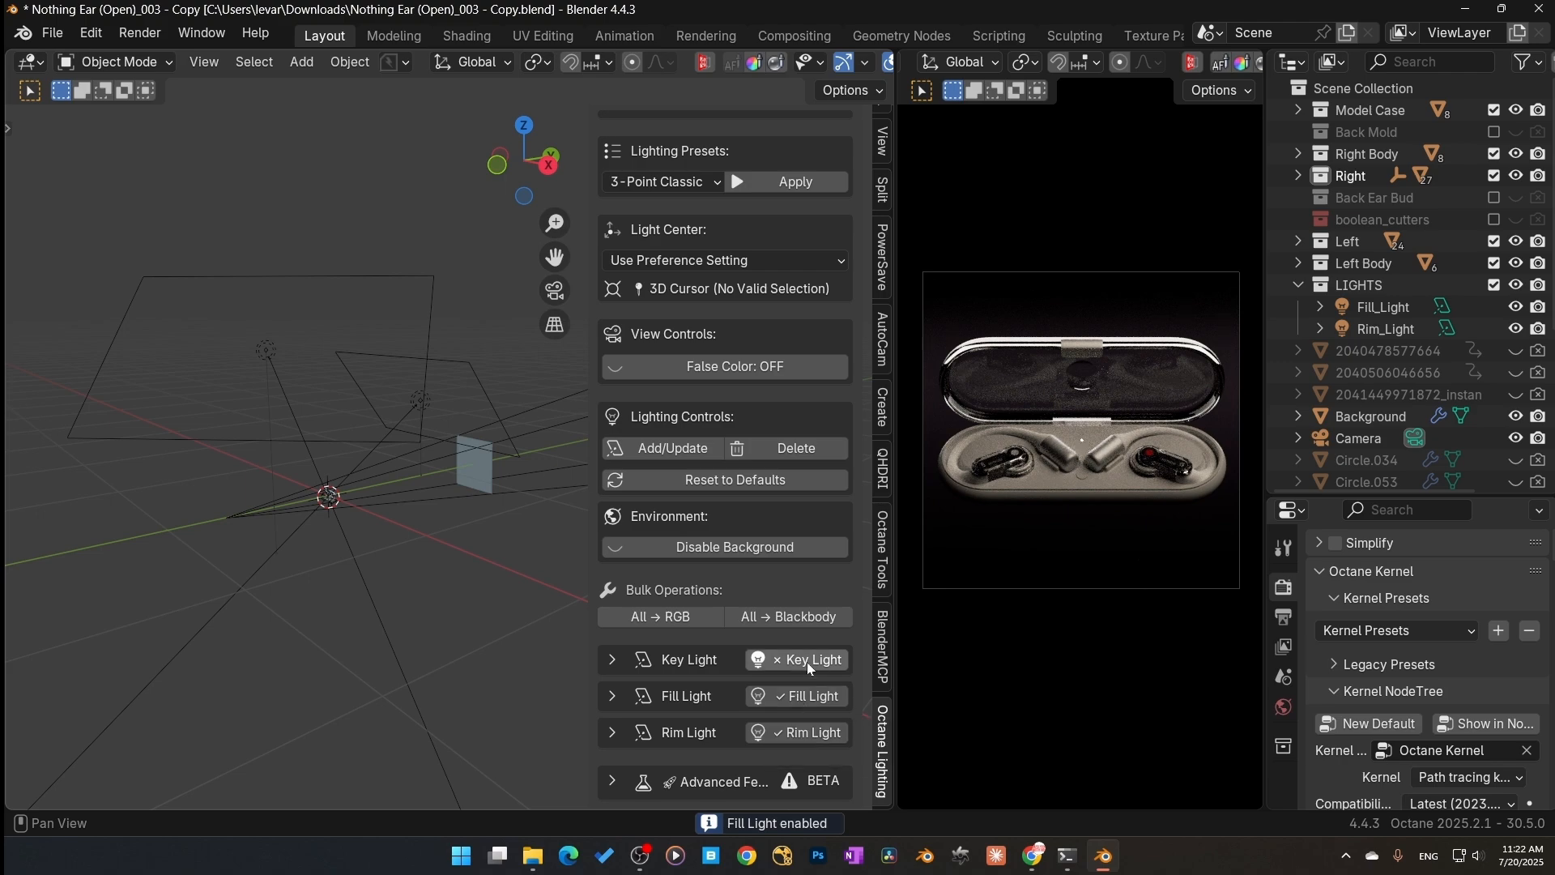
left_click(807, 662)
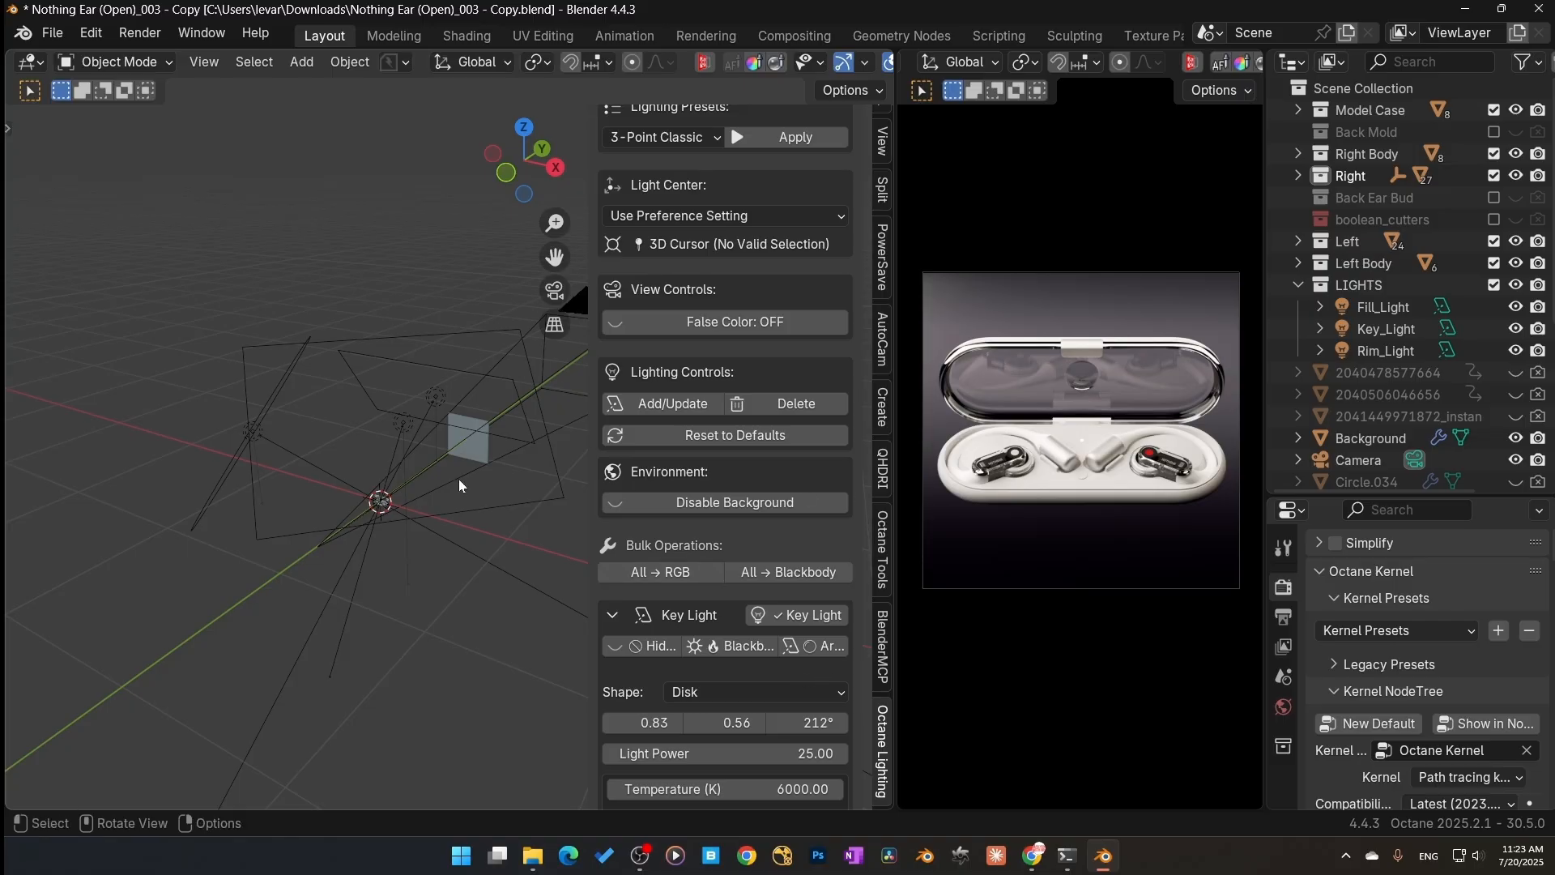
Step: Switch the viewport shading from Rendered to Solid
scroll(459, 485, "down", 4)
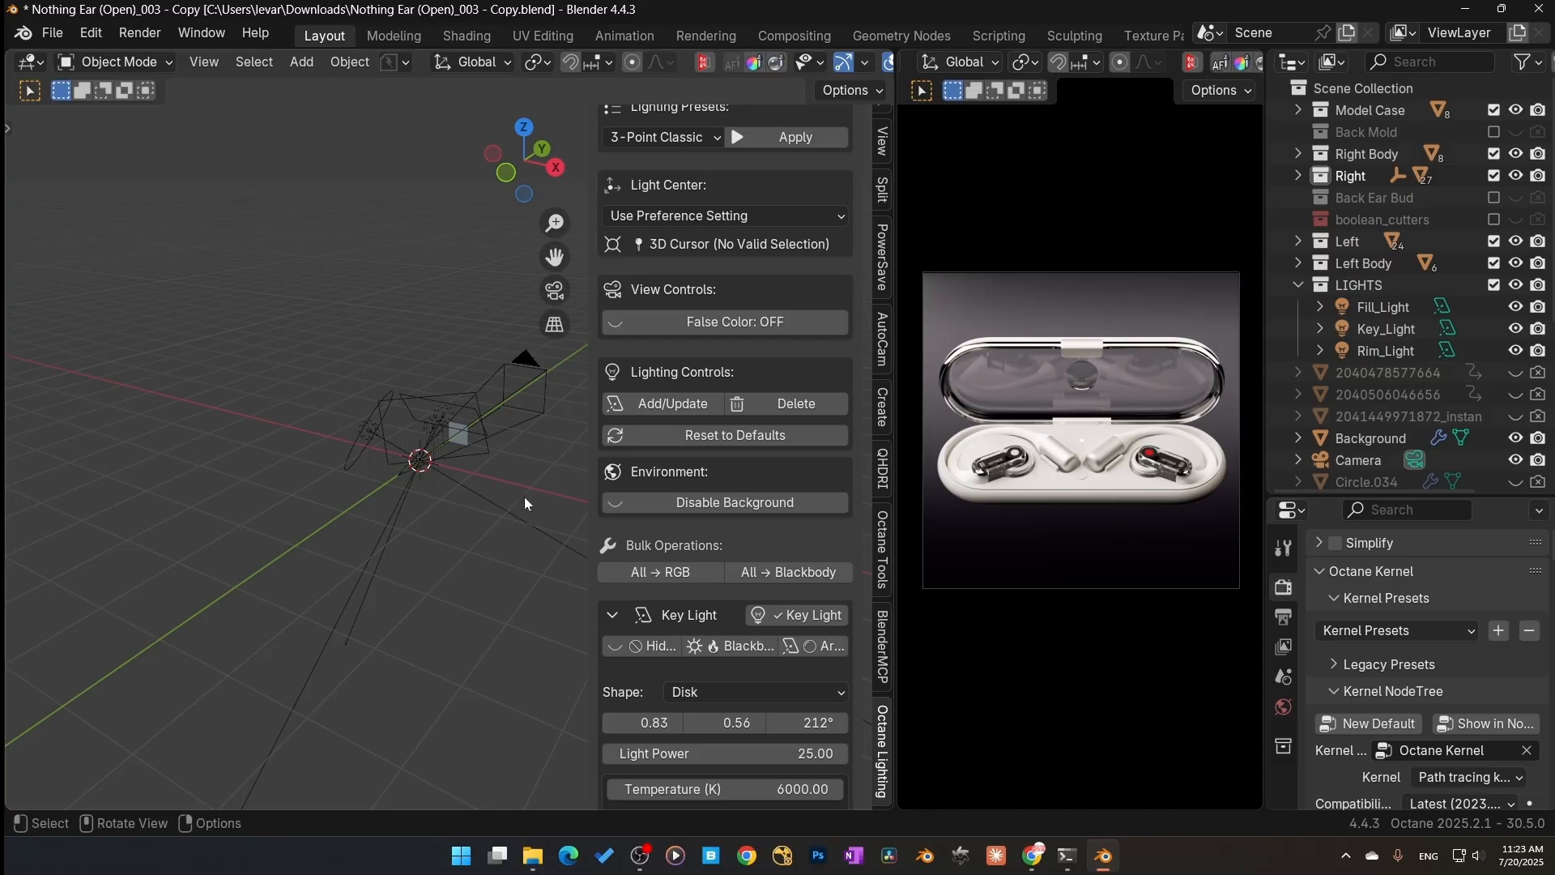
scroll(526, 494, "up", 3)
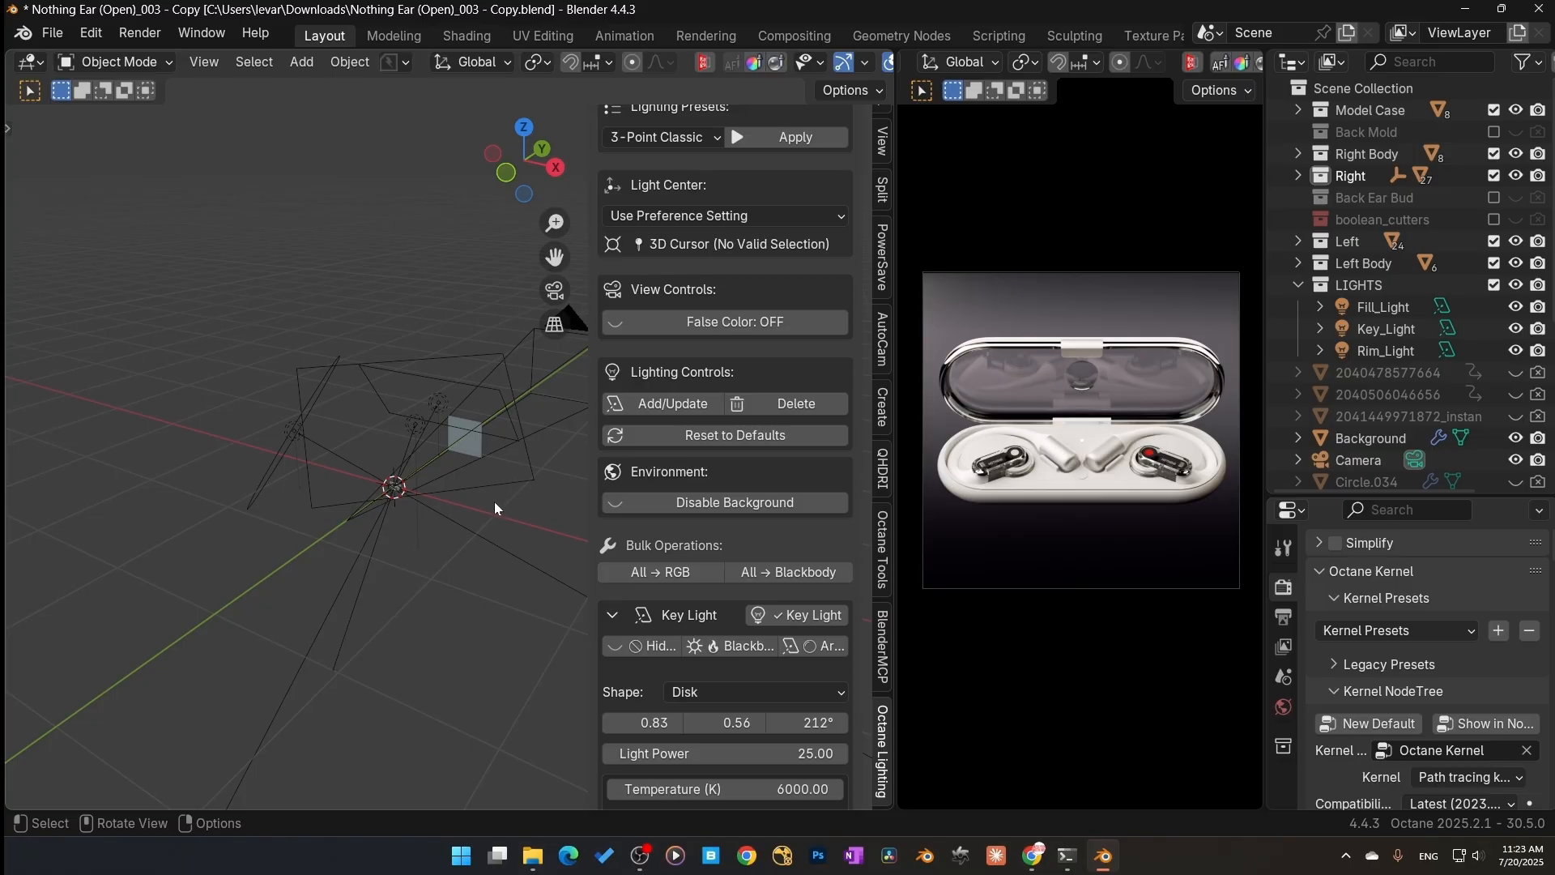
scroll(741, 372, "down", 3)
scroll(742, 422, "down", 4)
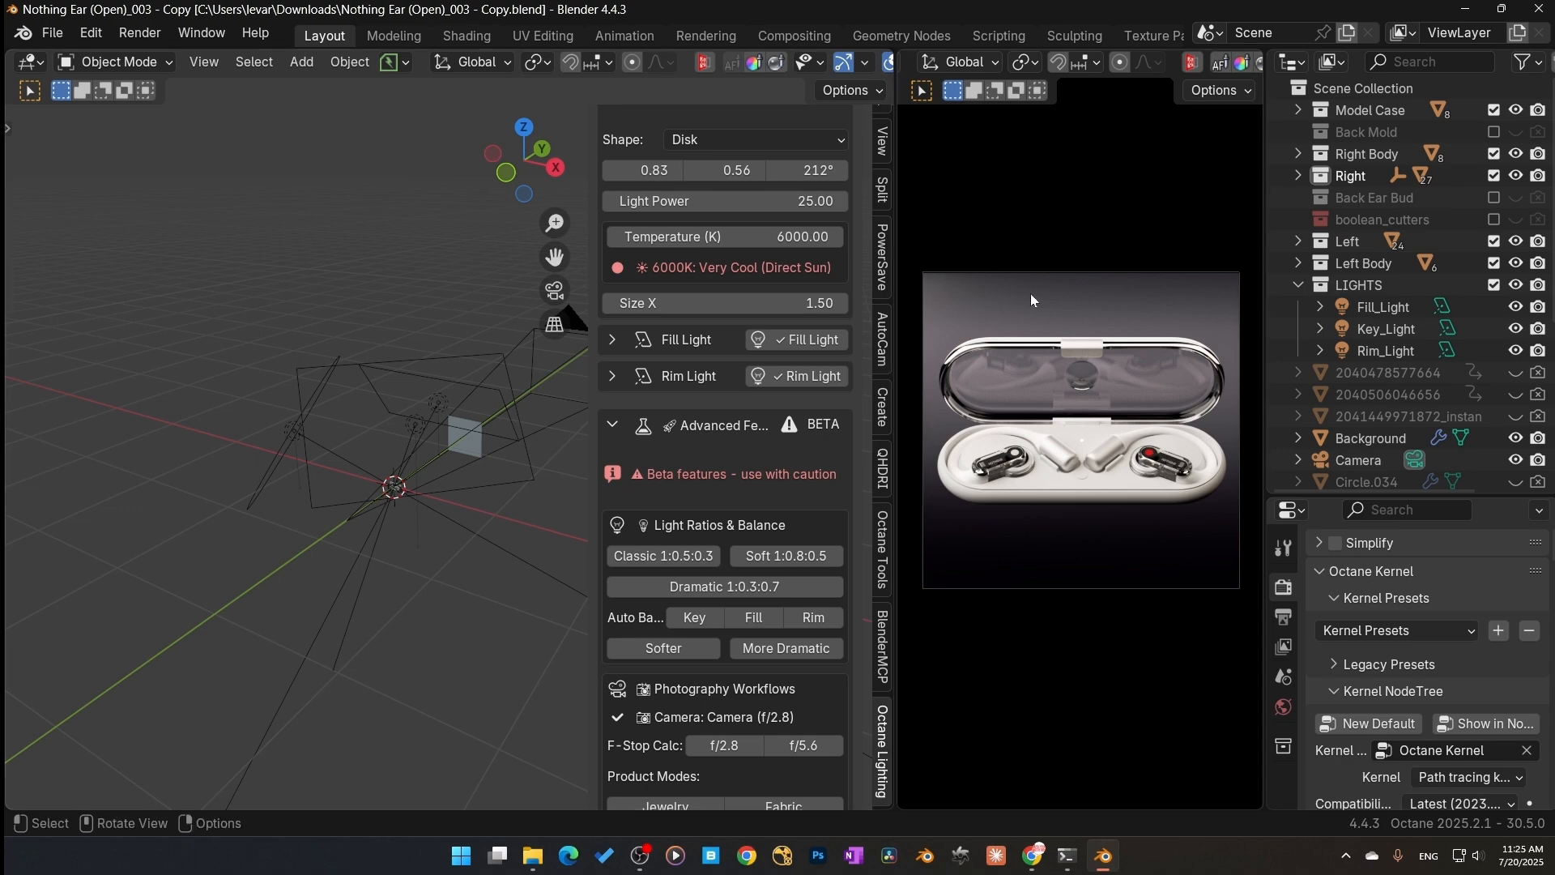
key("z")
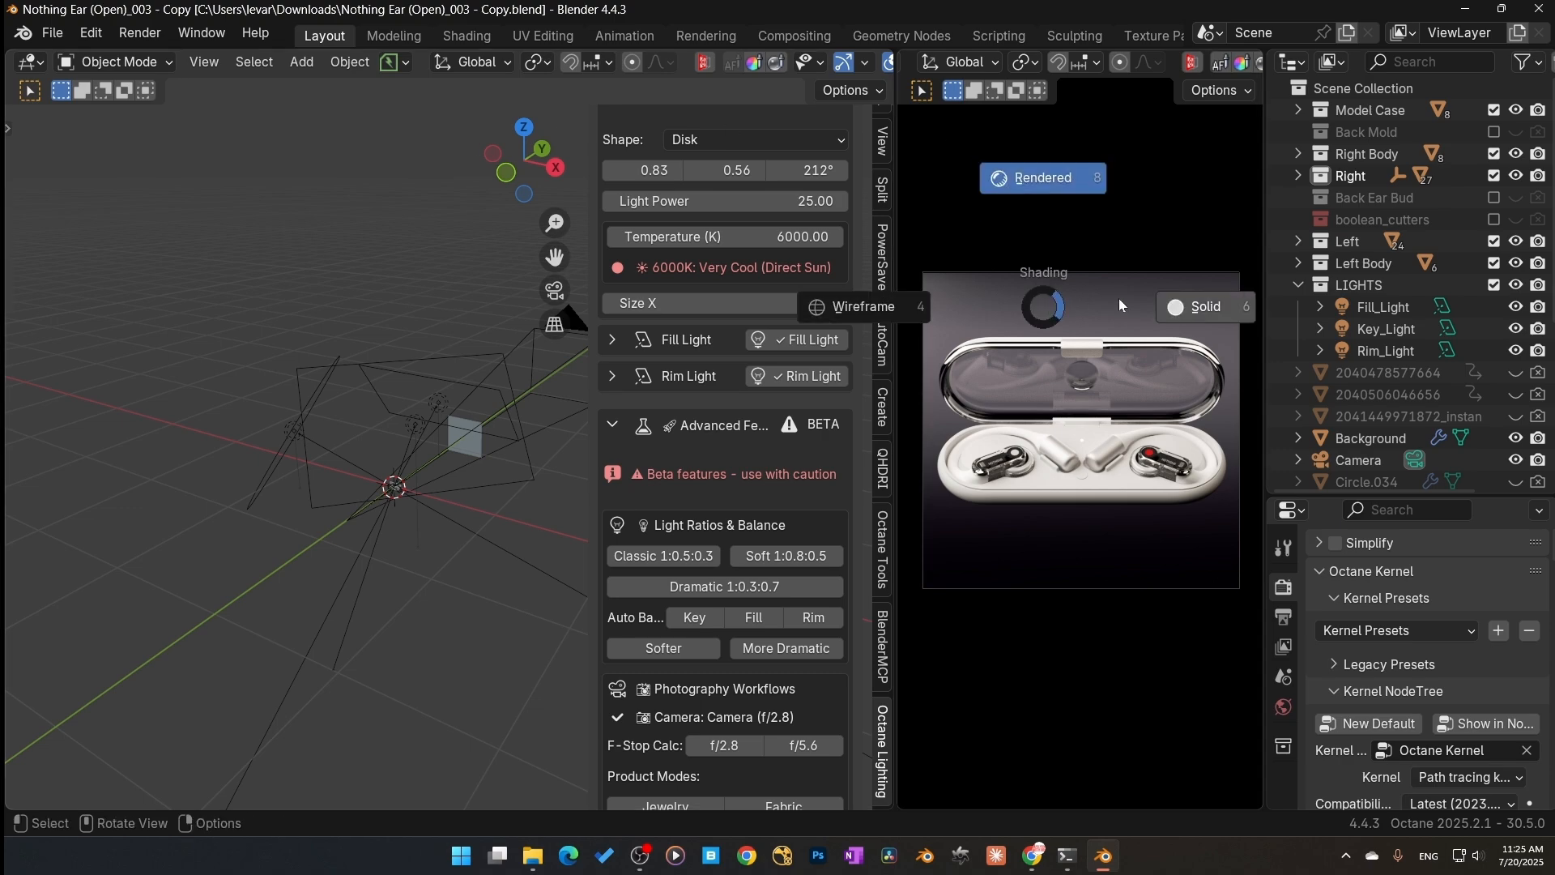
left_click(1177, 316)
Step: Render the final image of the case with the new three-point lighting
left_click_drag(1409, 498, 1402, 153)
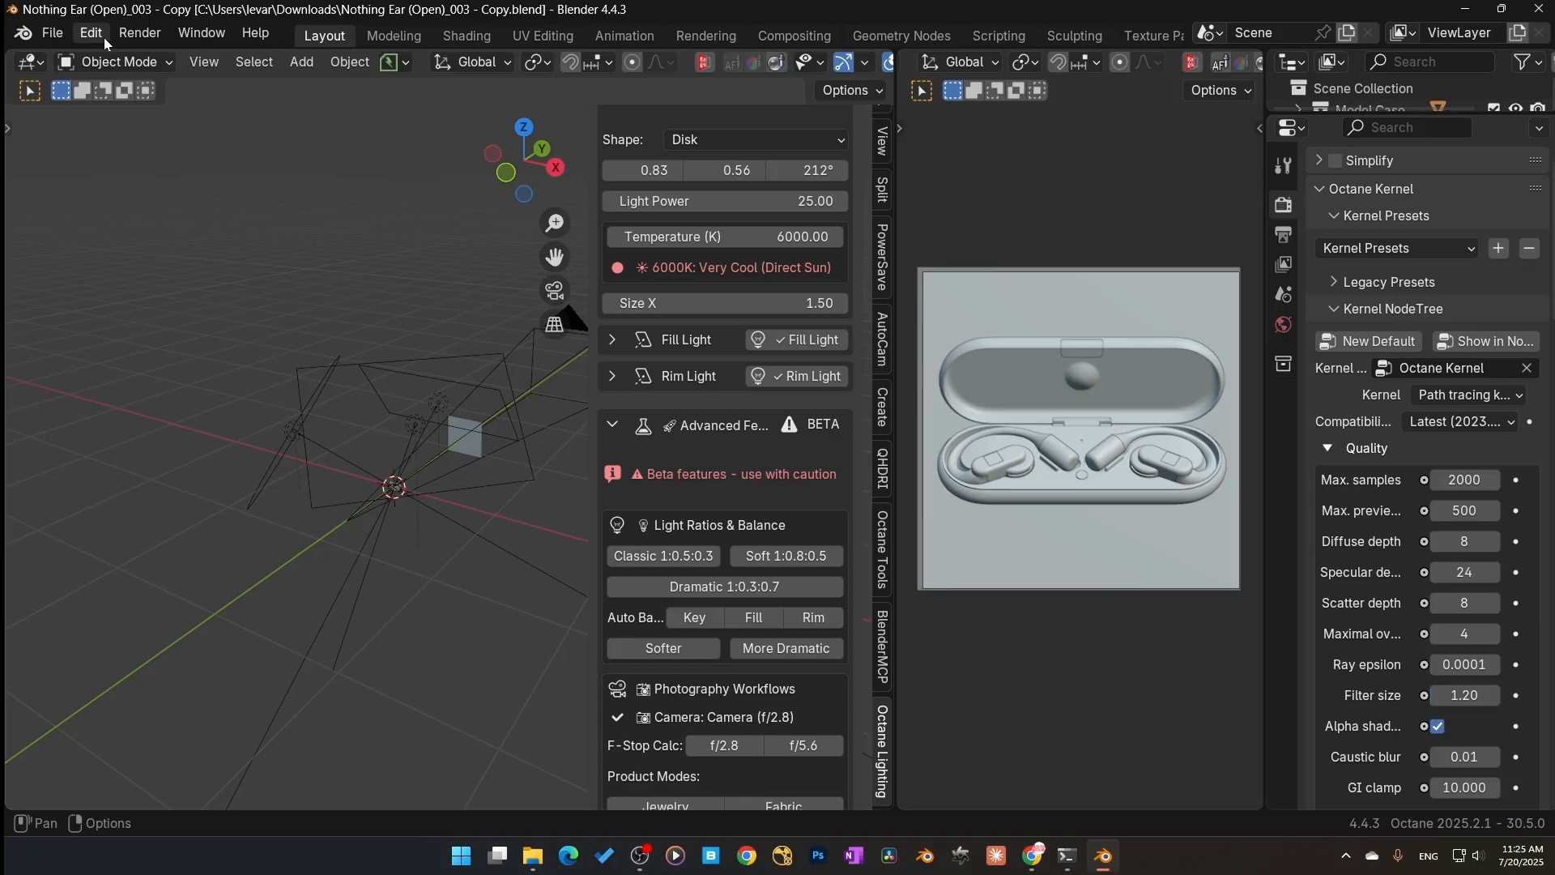
left_click(136, 33)
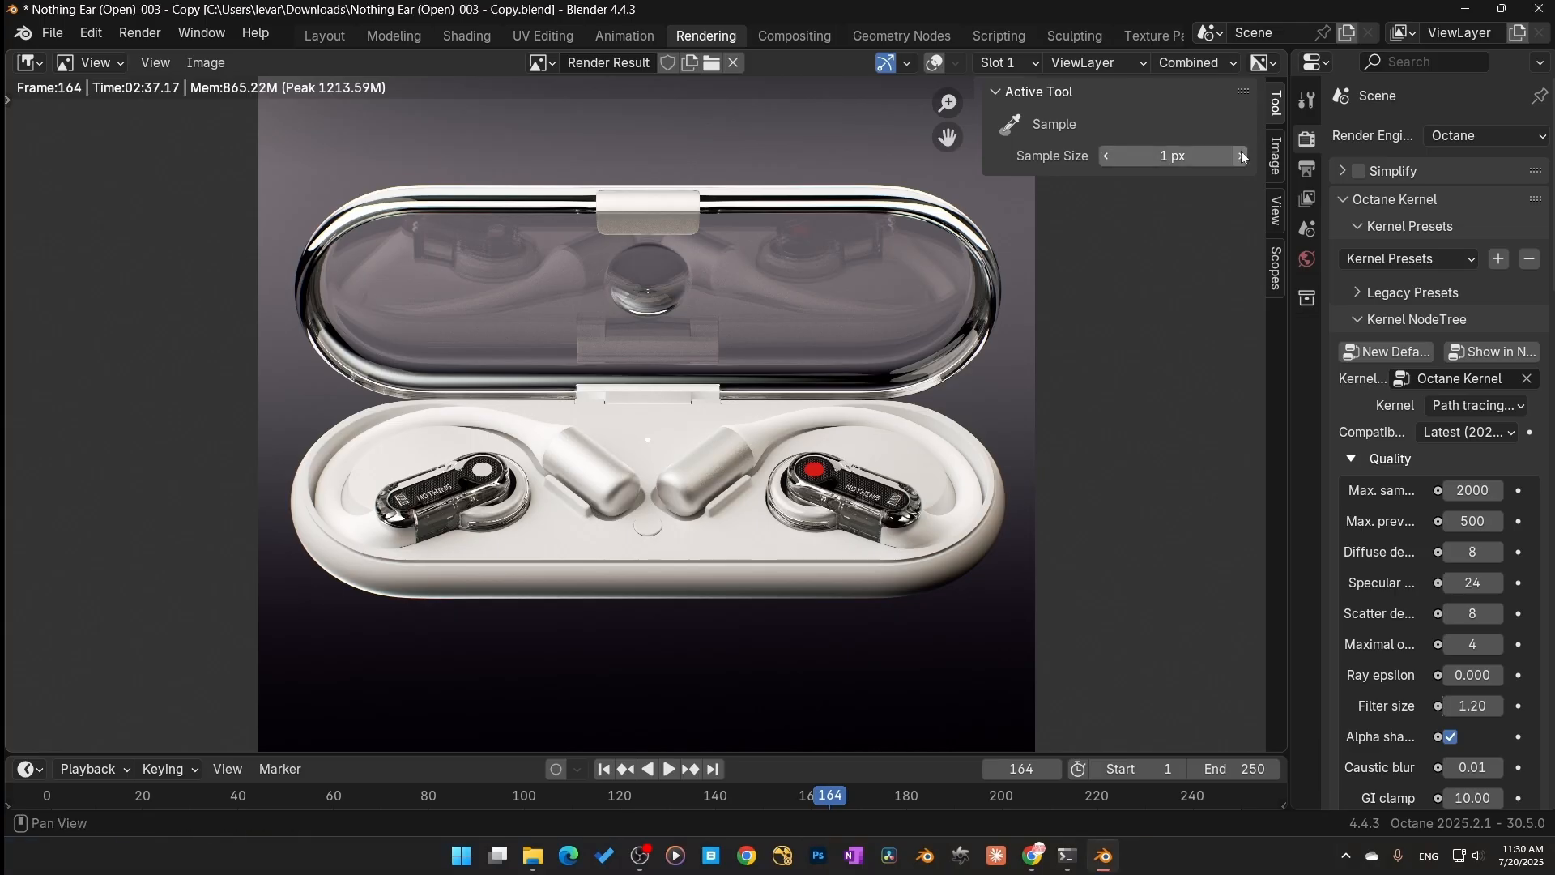
Step: Switch the render result to slot 2 and set the kernel's Max. samples to 1000
left_click(1024, 64)
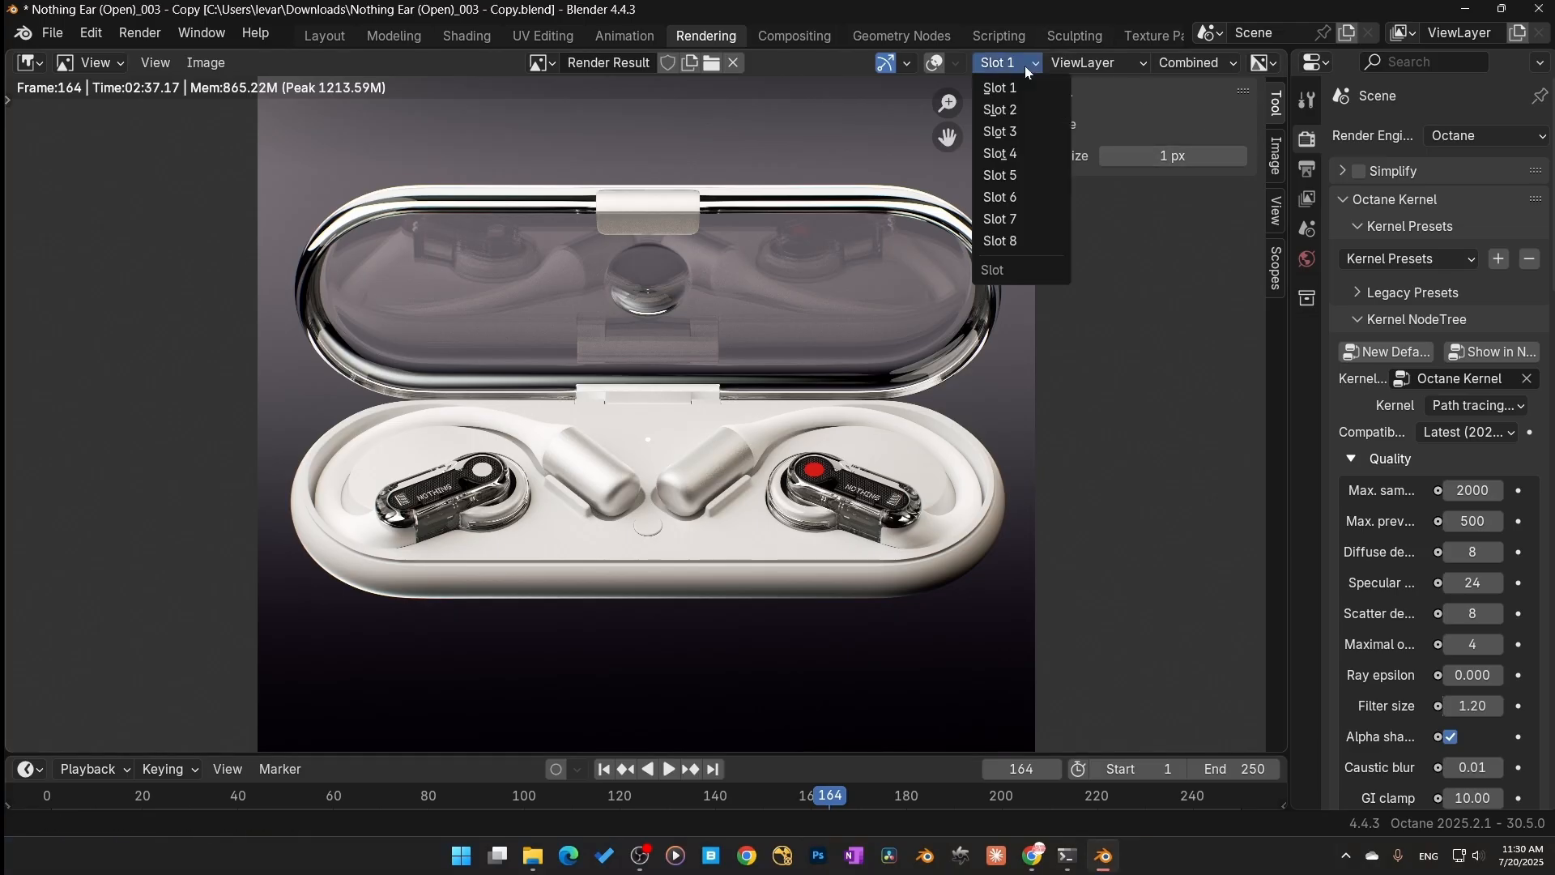
left_click(1027, 110)
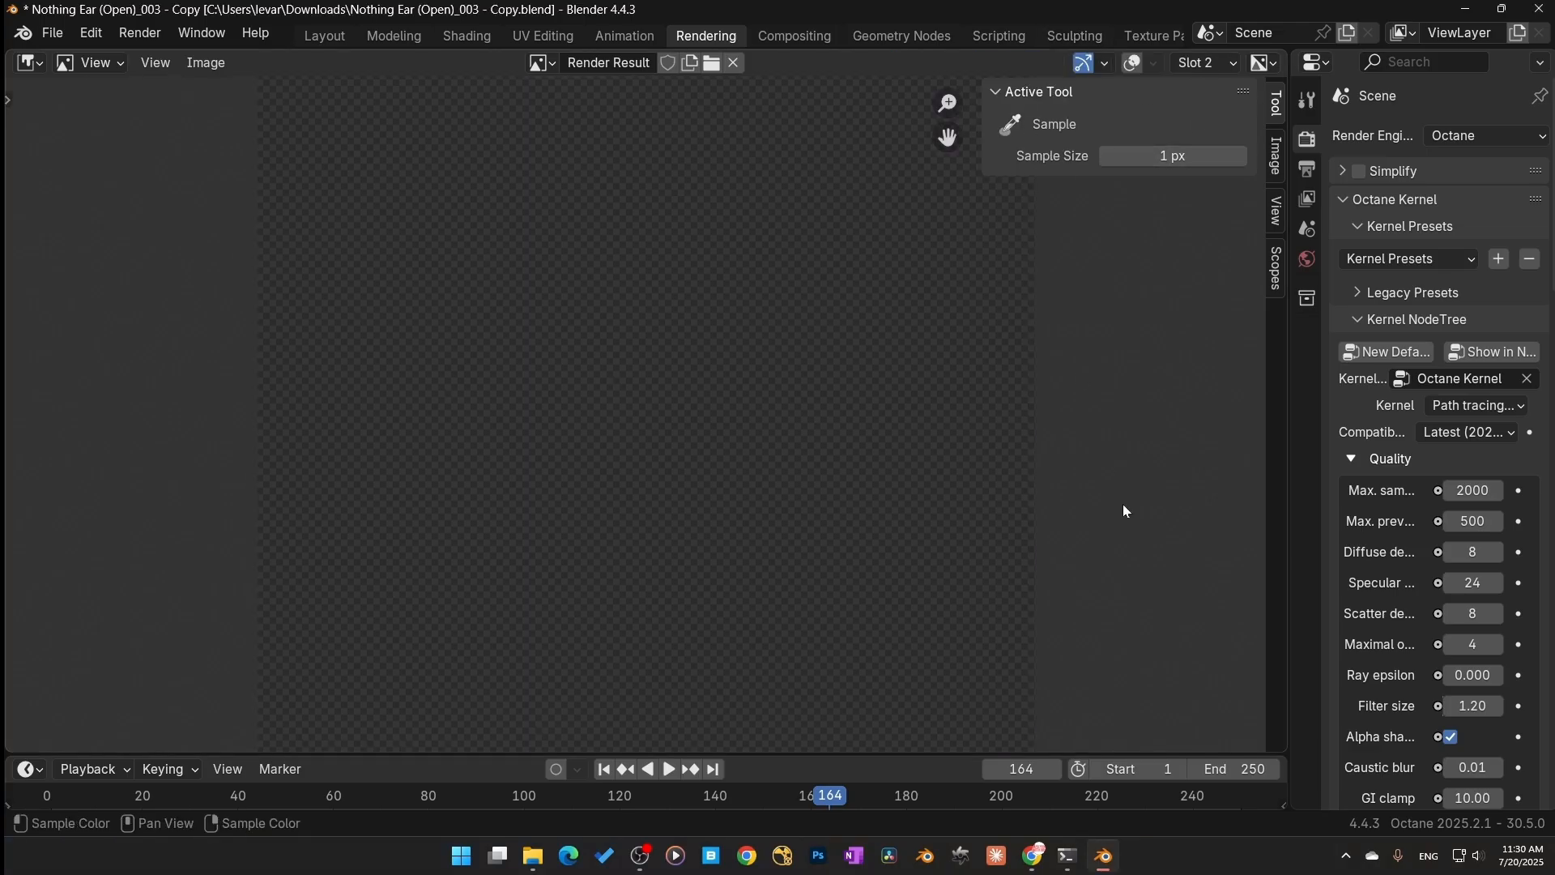
left_click(998, 94)
left_click(1473, 490)
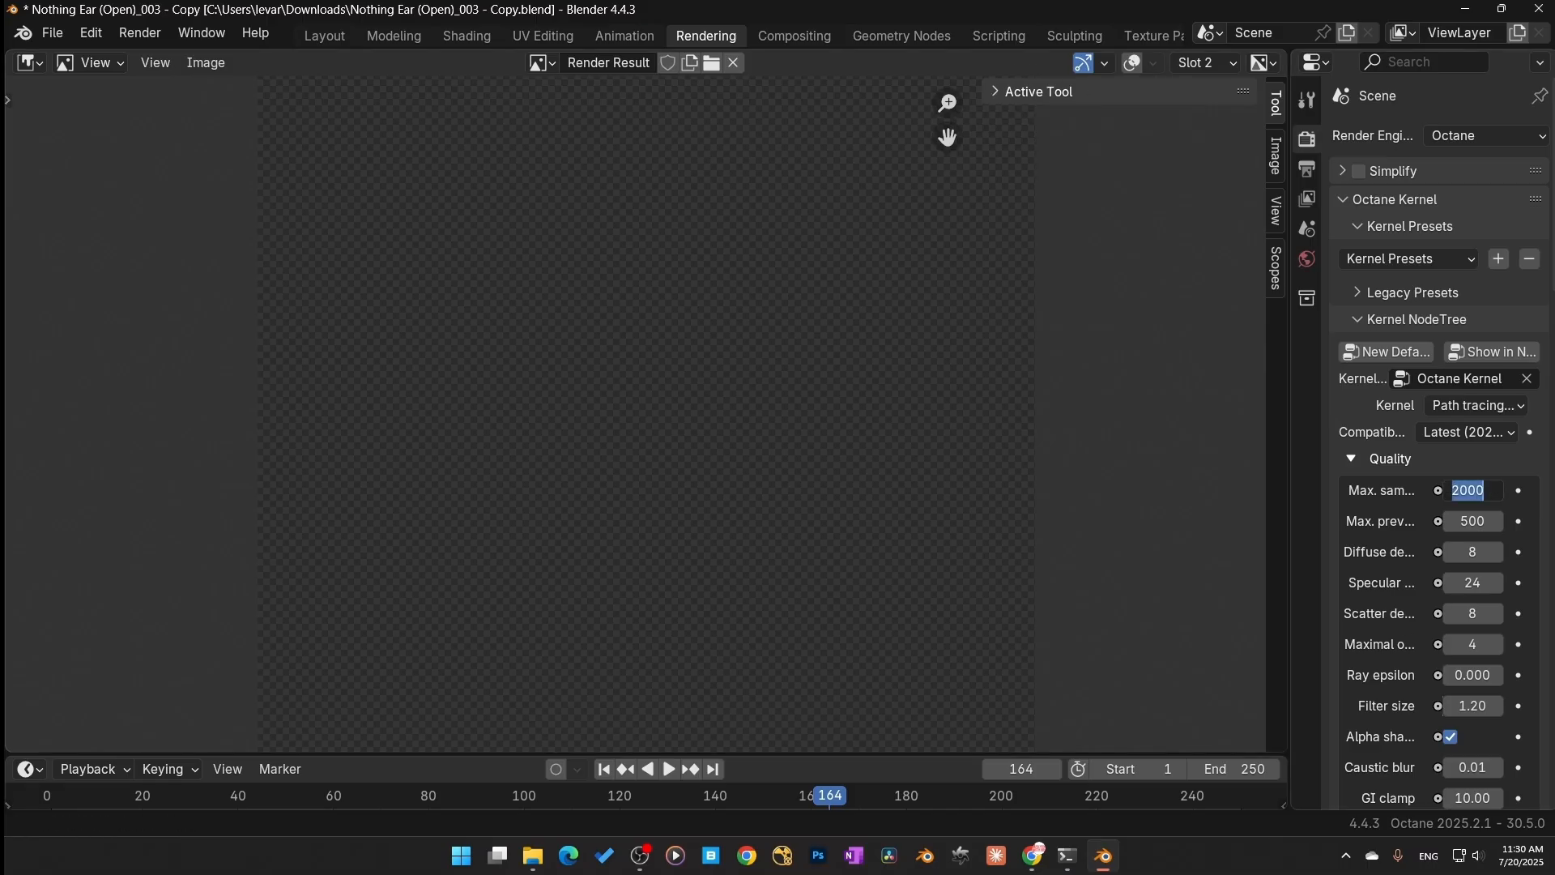
type("1000")
key("Return")
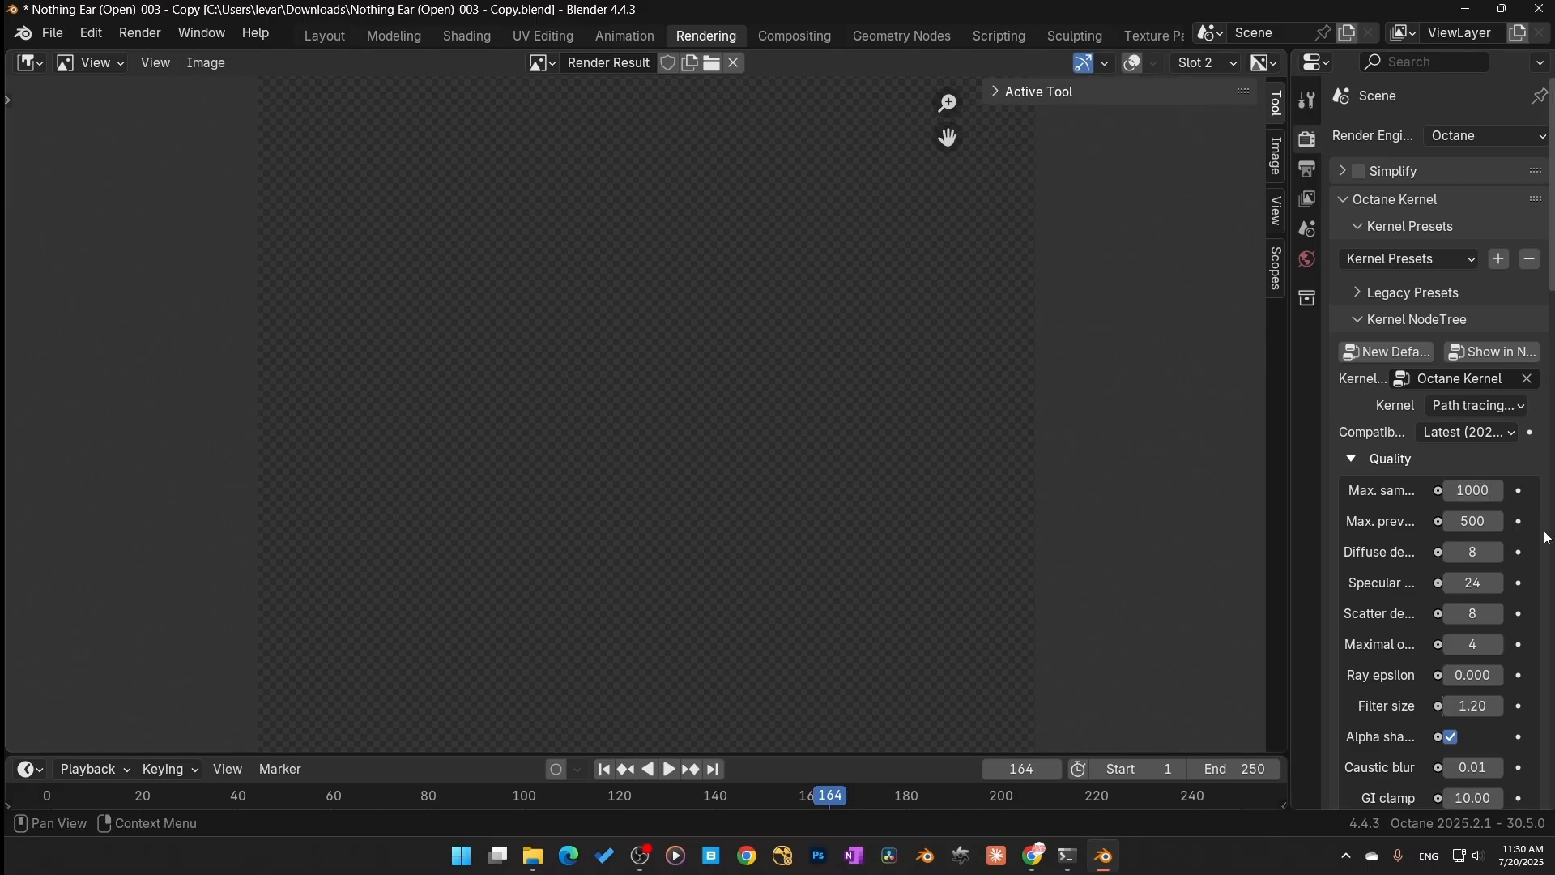
left_click(1475, 582)
type("16")
key("Return")
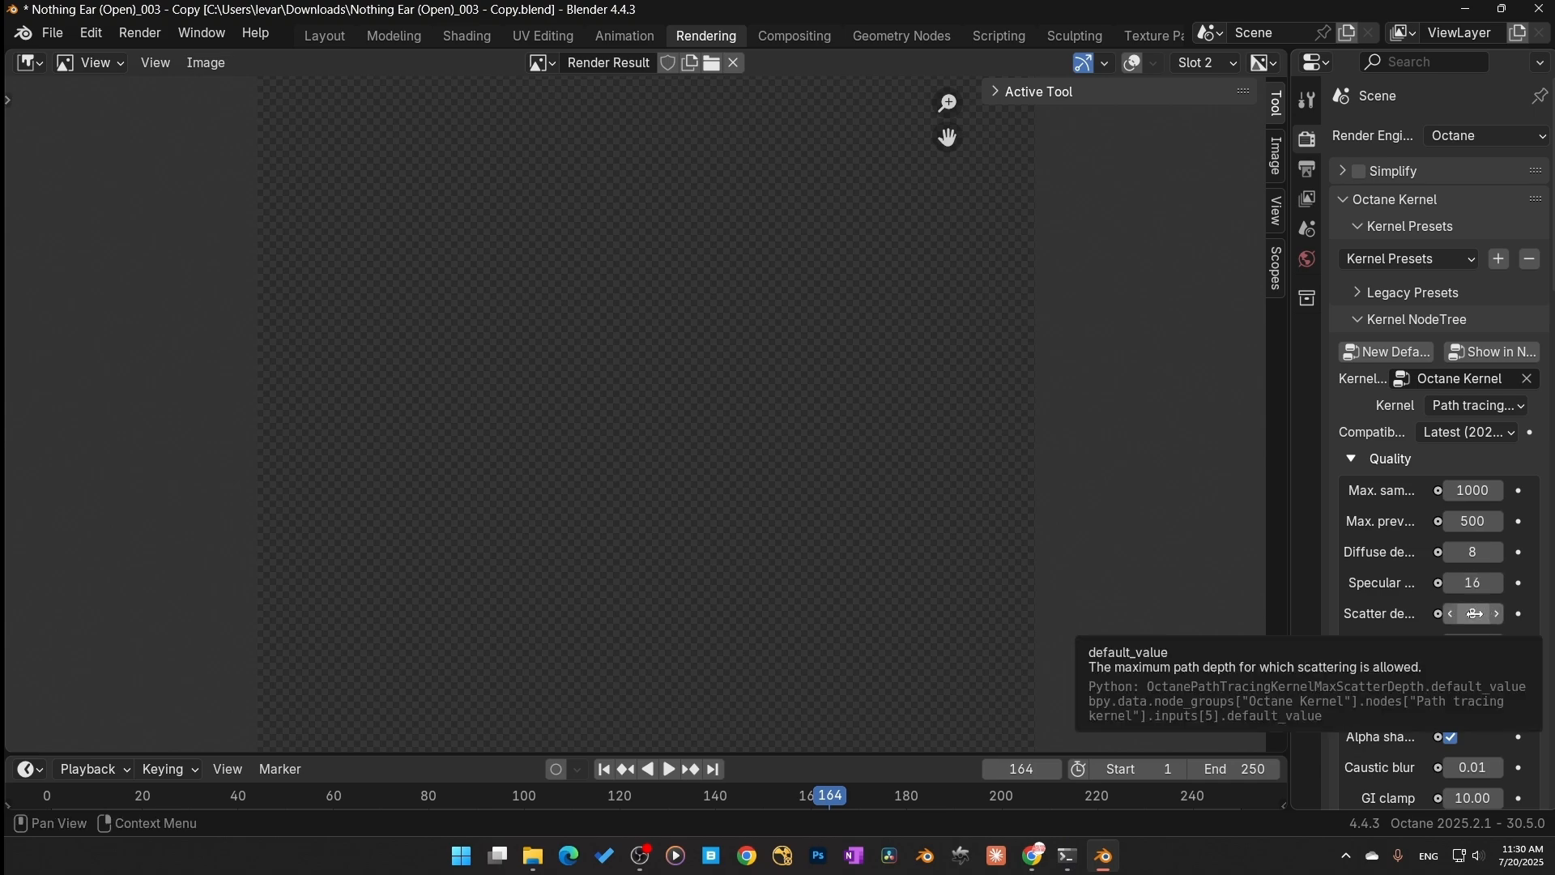
Step: Set the specular depth to 12 and the scatter depth to 16
left_click(1472, 583)
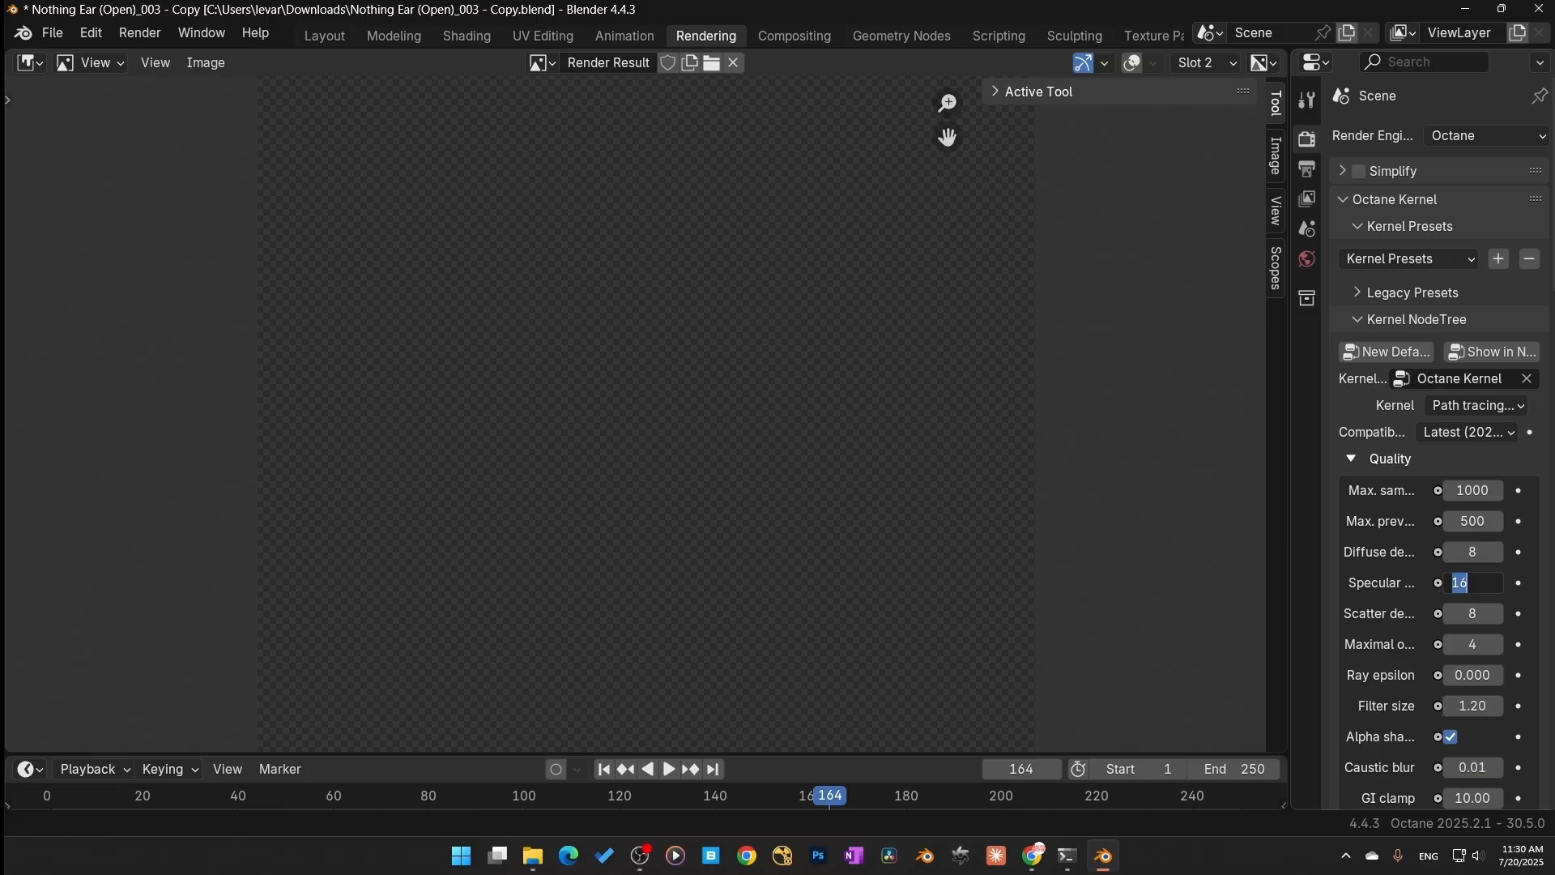
type("12")
key("Return")
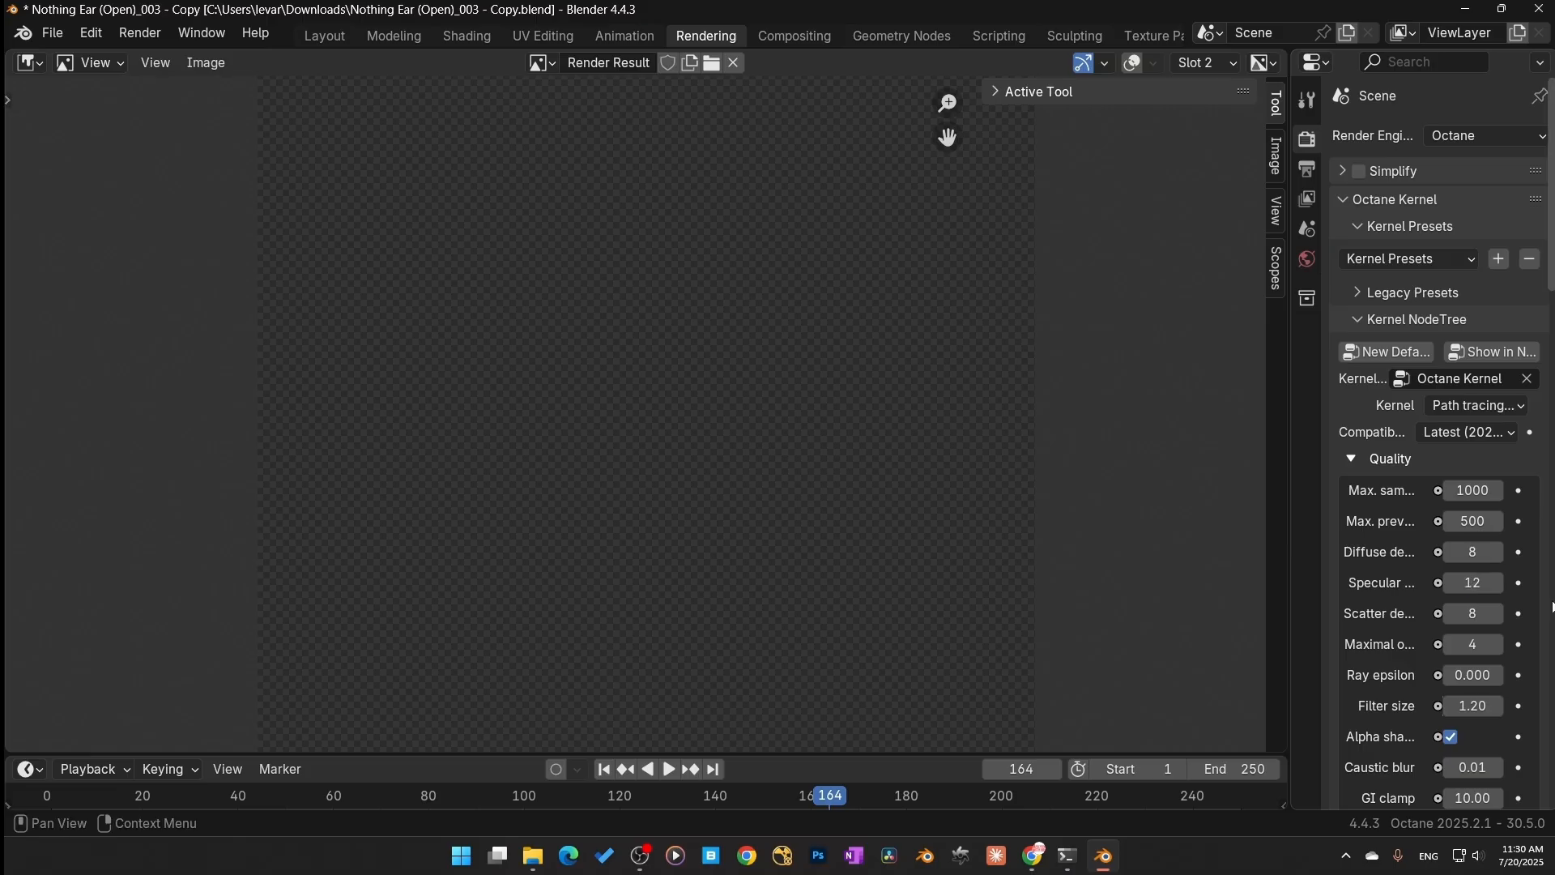
left_click(1472, 613)
type("16")
key("Return")
scroll(1455, 741, "down", 1)
scroll(1416, 726, "down", 6)
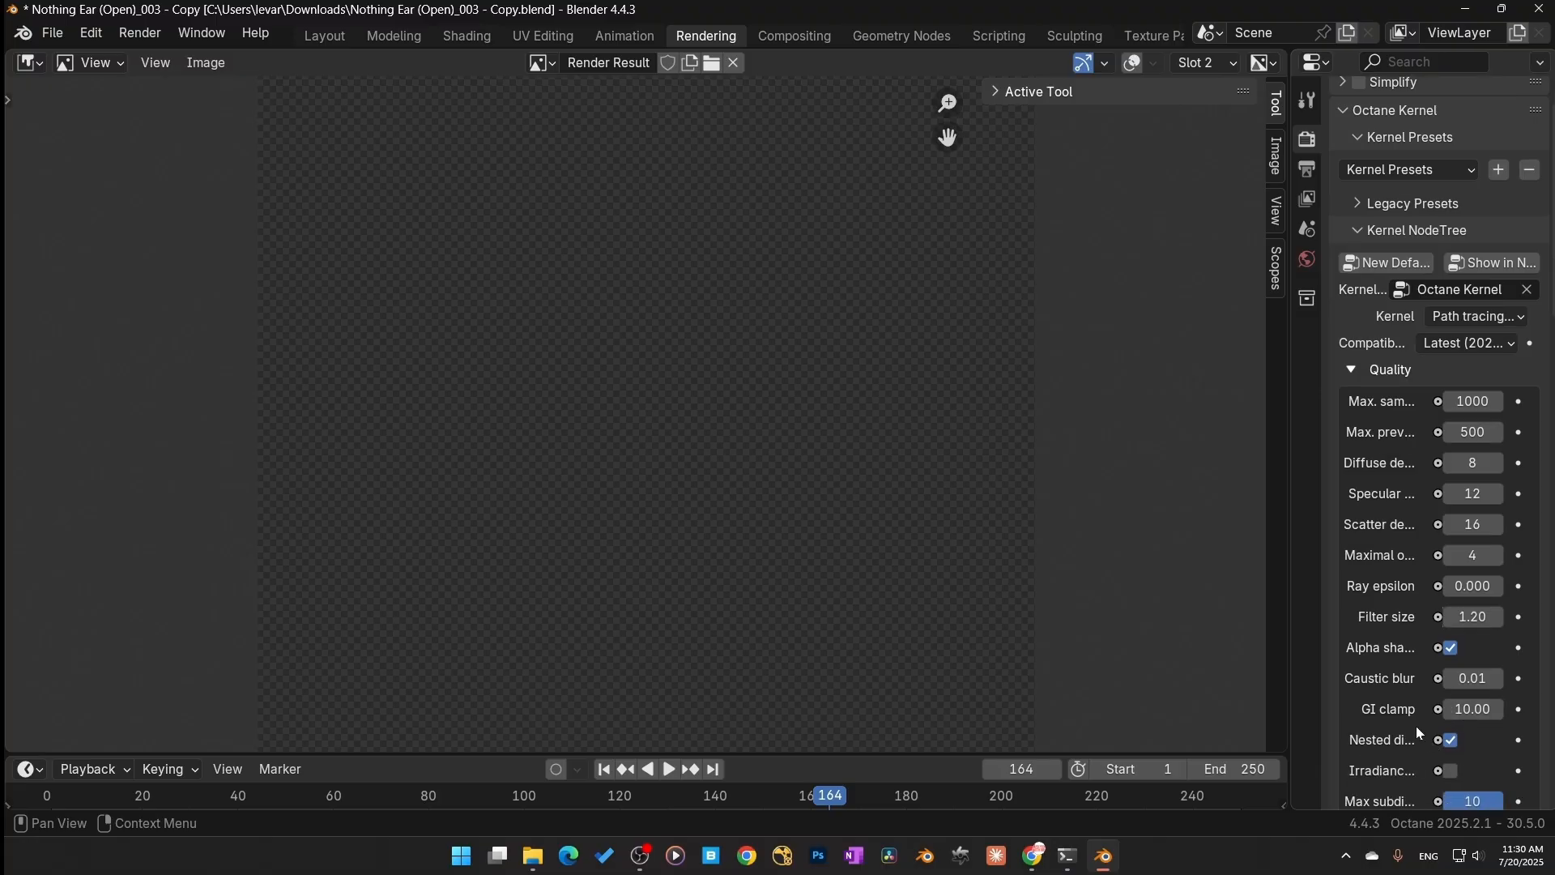
scroll(1382, 654, "down", 4)
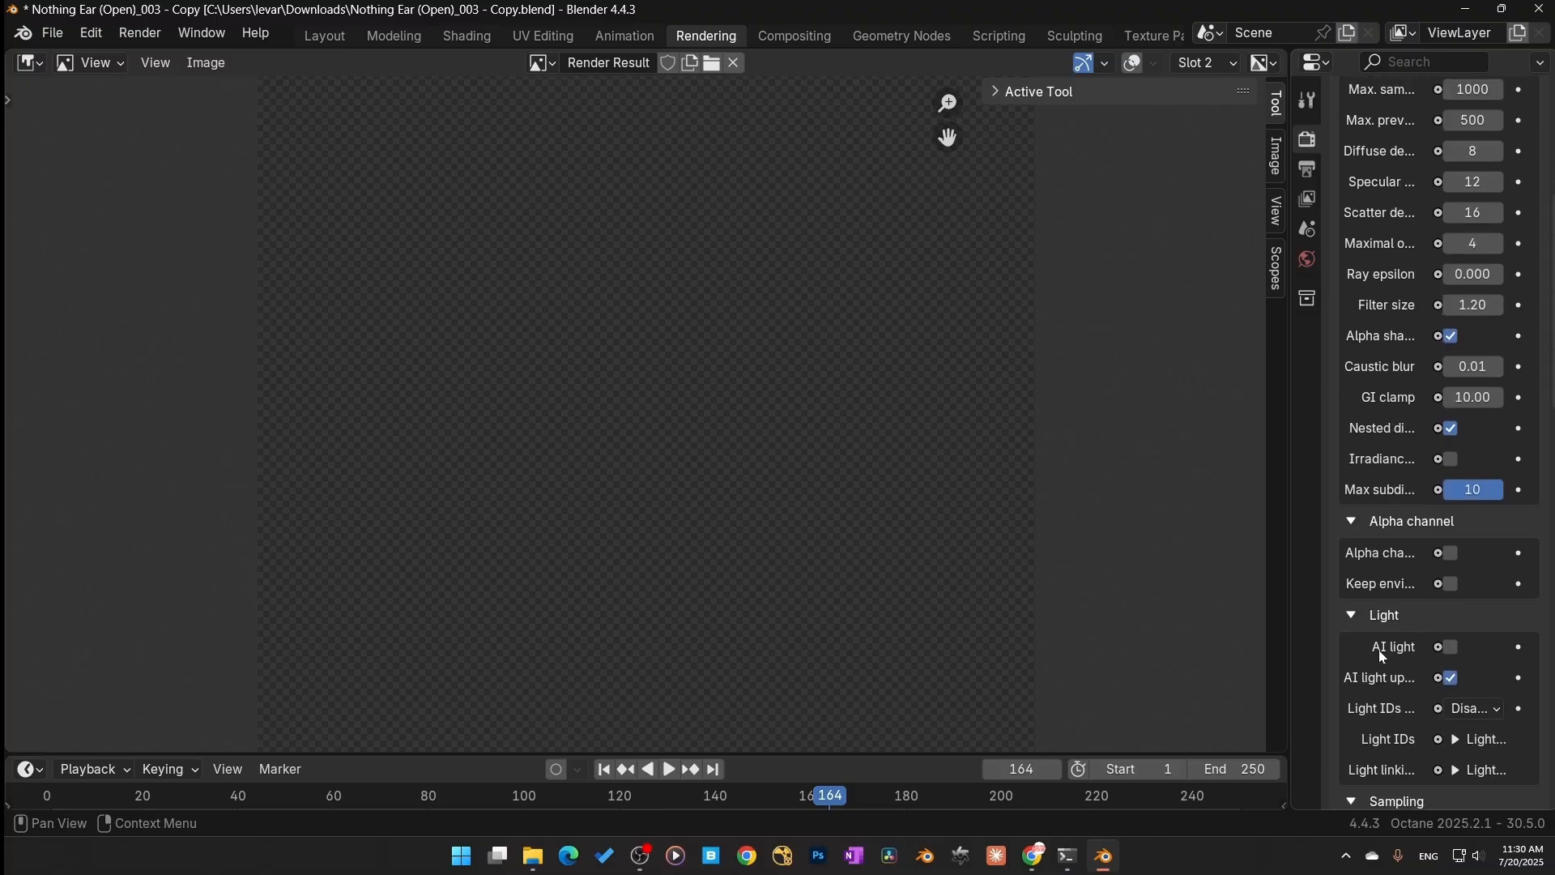
scroll(1382, 656, "down", 8)
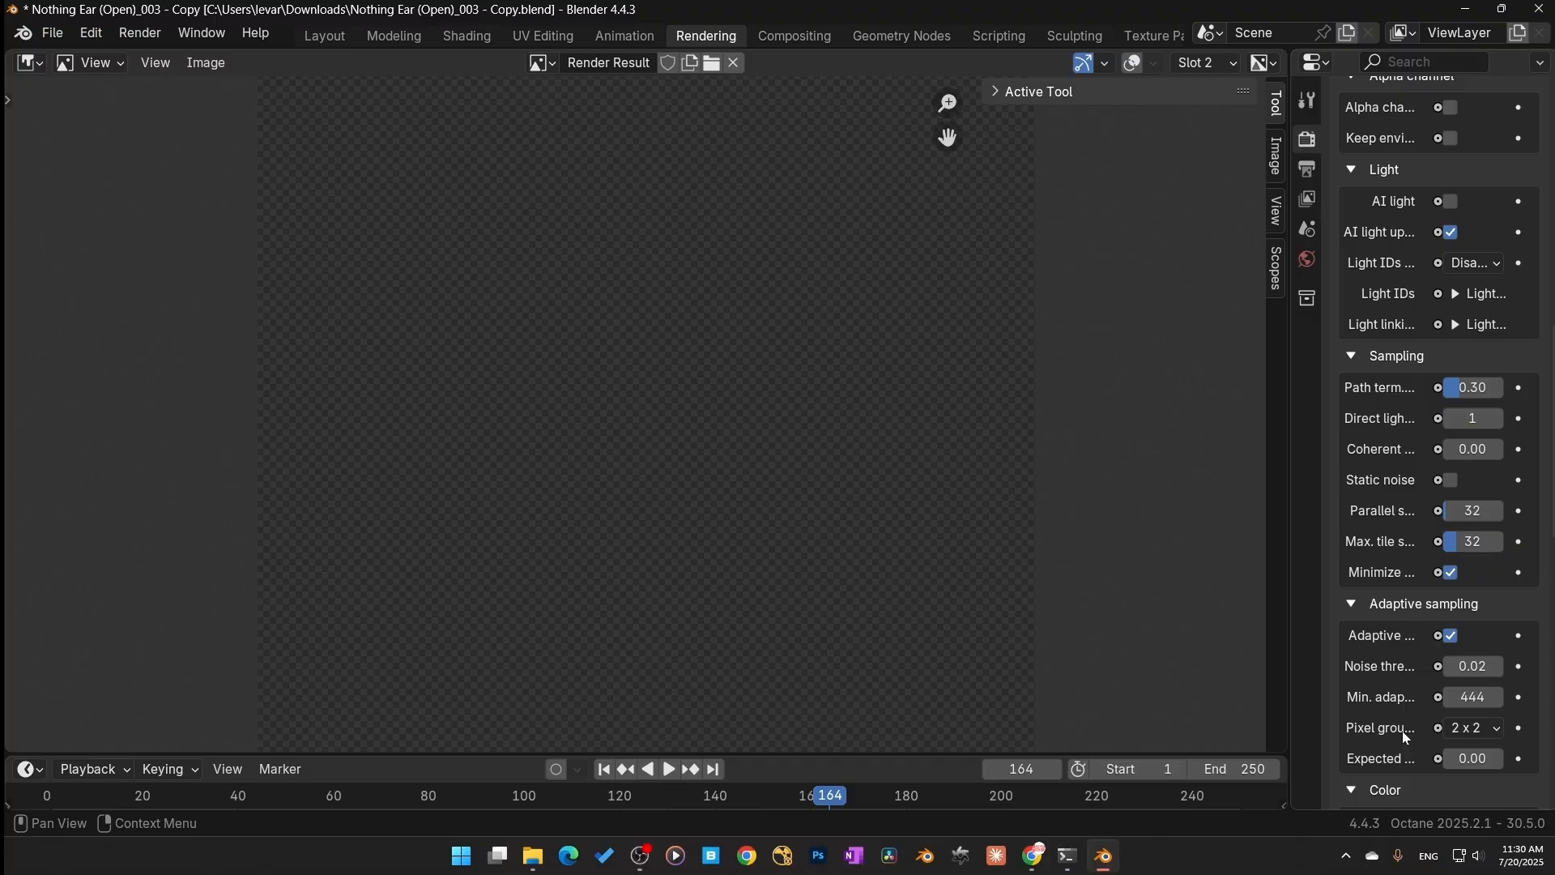
scroll(1402, 731, "down", 5)
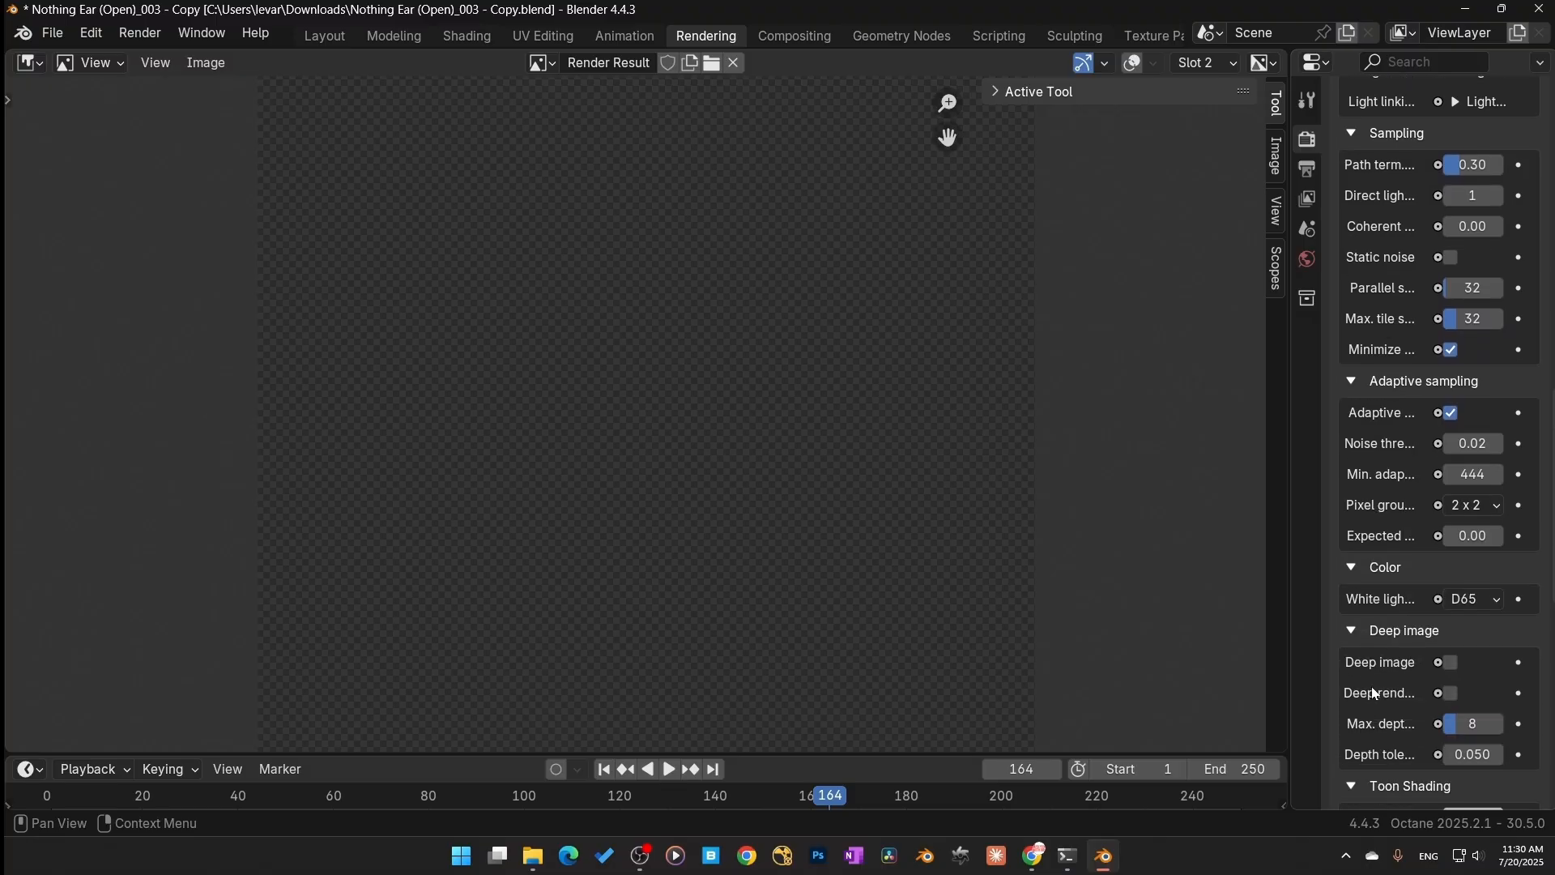
scroll(1375, 694, "down", 1)
left_click(1480, 460)
left_click(1434, 562)
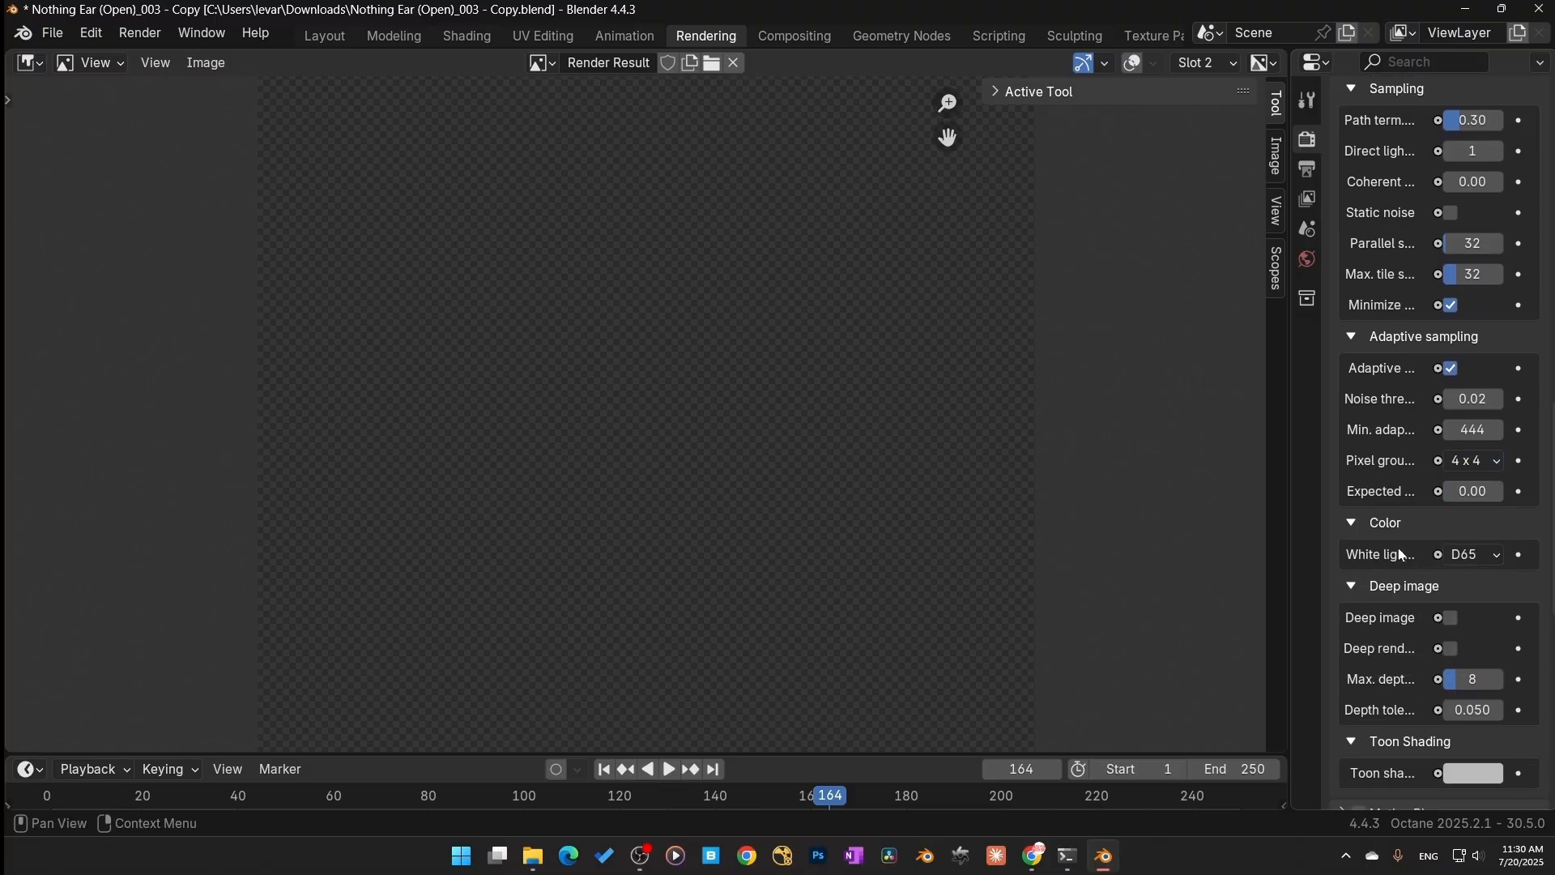
left_click(1493, 463)
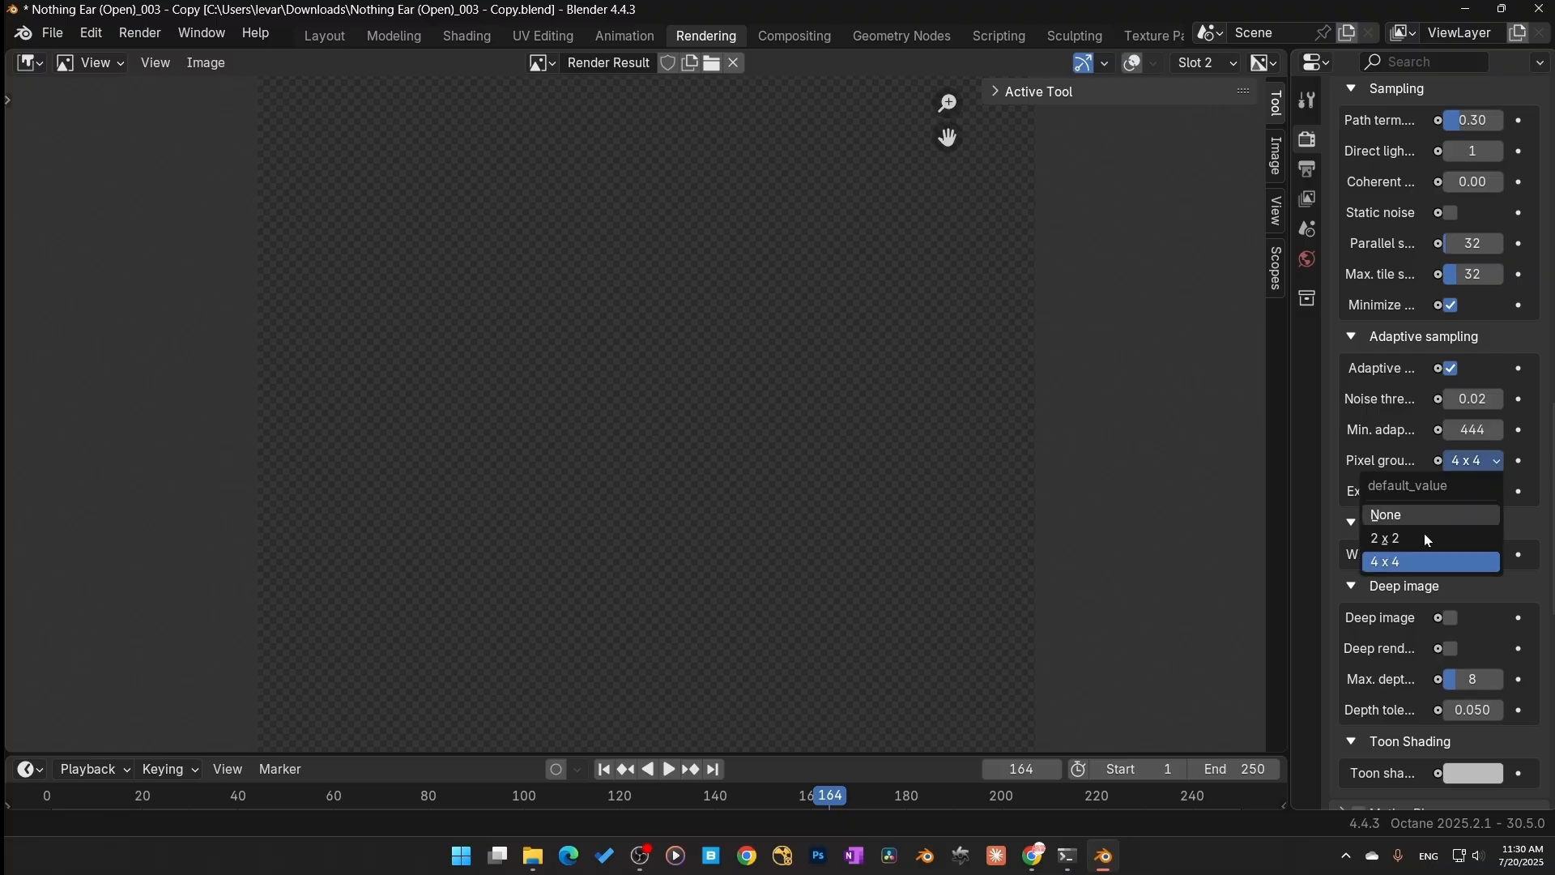
left_click(1423, 534)
scroll(1356, 615, "down", 11)
scroll(1343, 668, "up", 20)
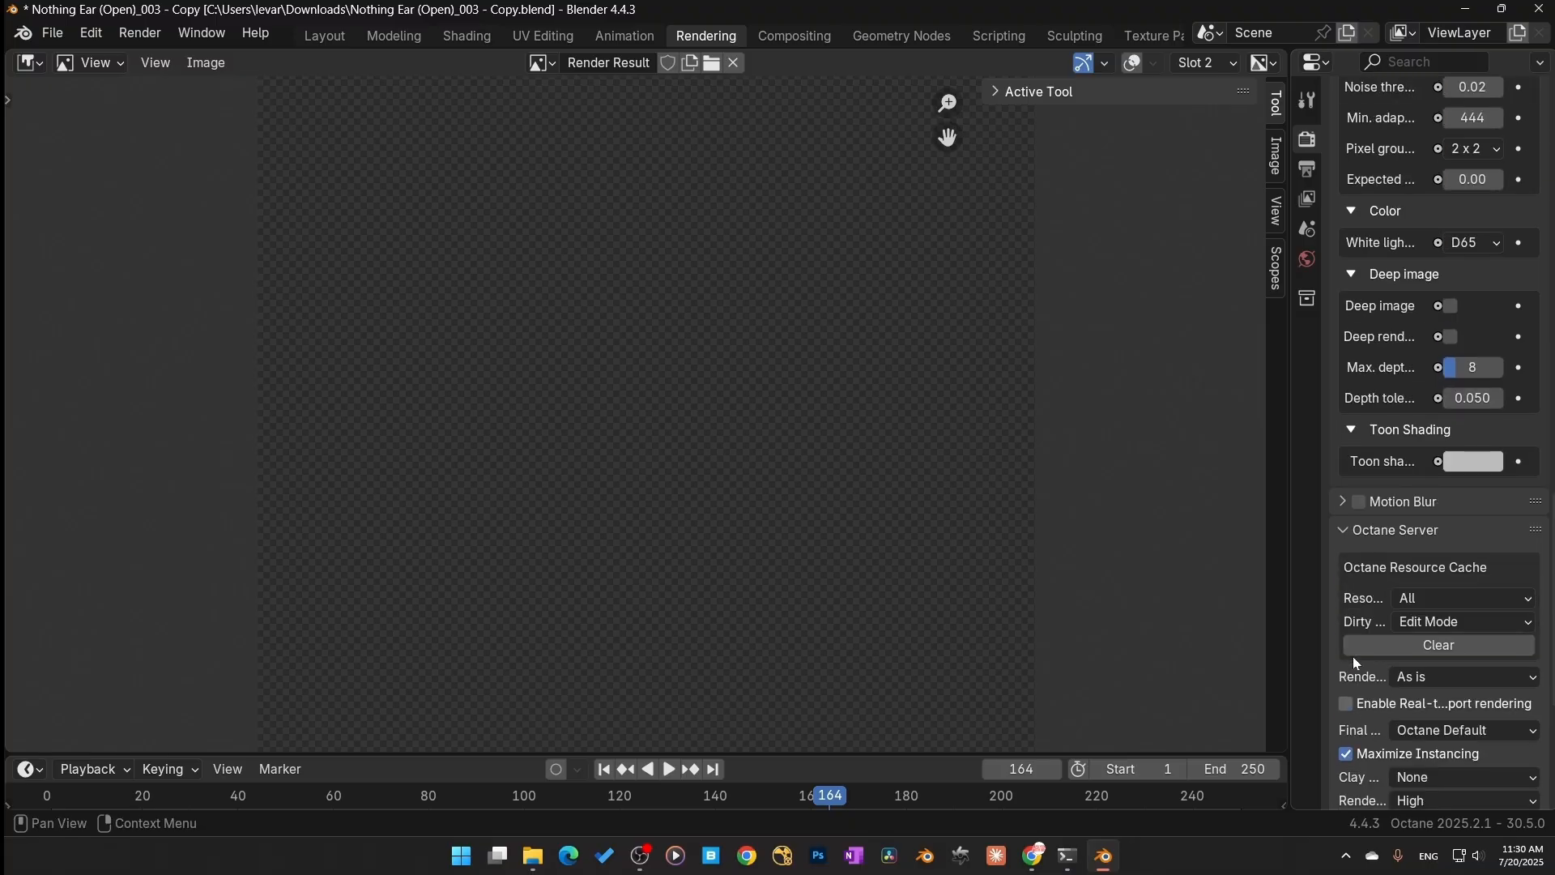
scroll(1356, 501, "up", 8)
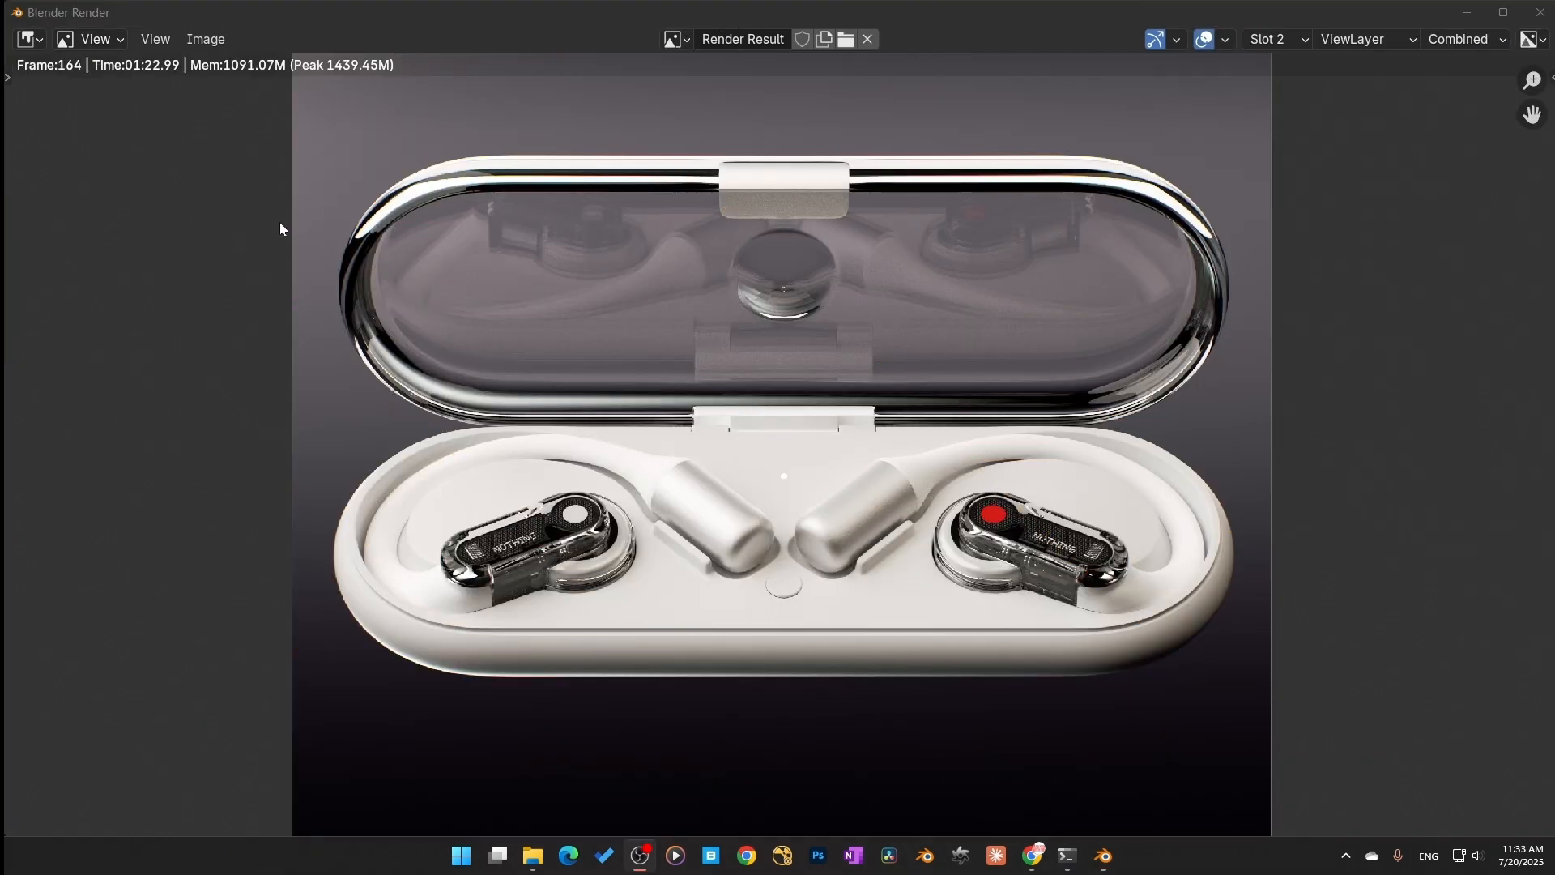
Step: Compare the renders in slots 1 and 2, zooming in on the lid's hinge area
left_click(1284, 42)
left_click(1273, 58)
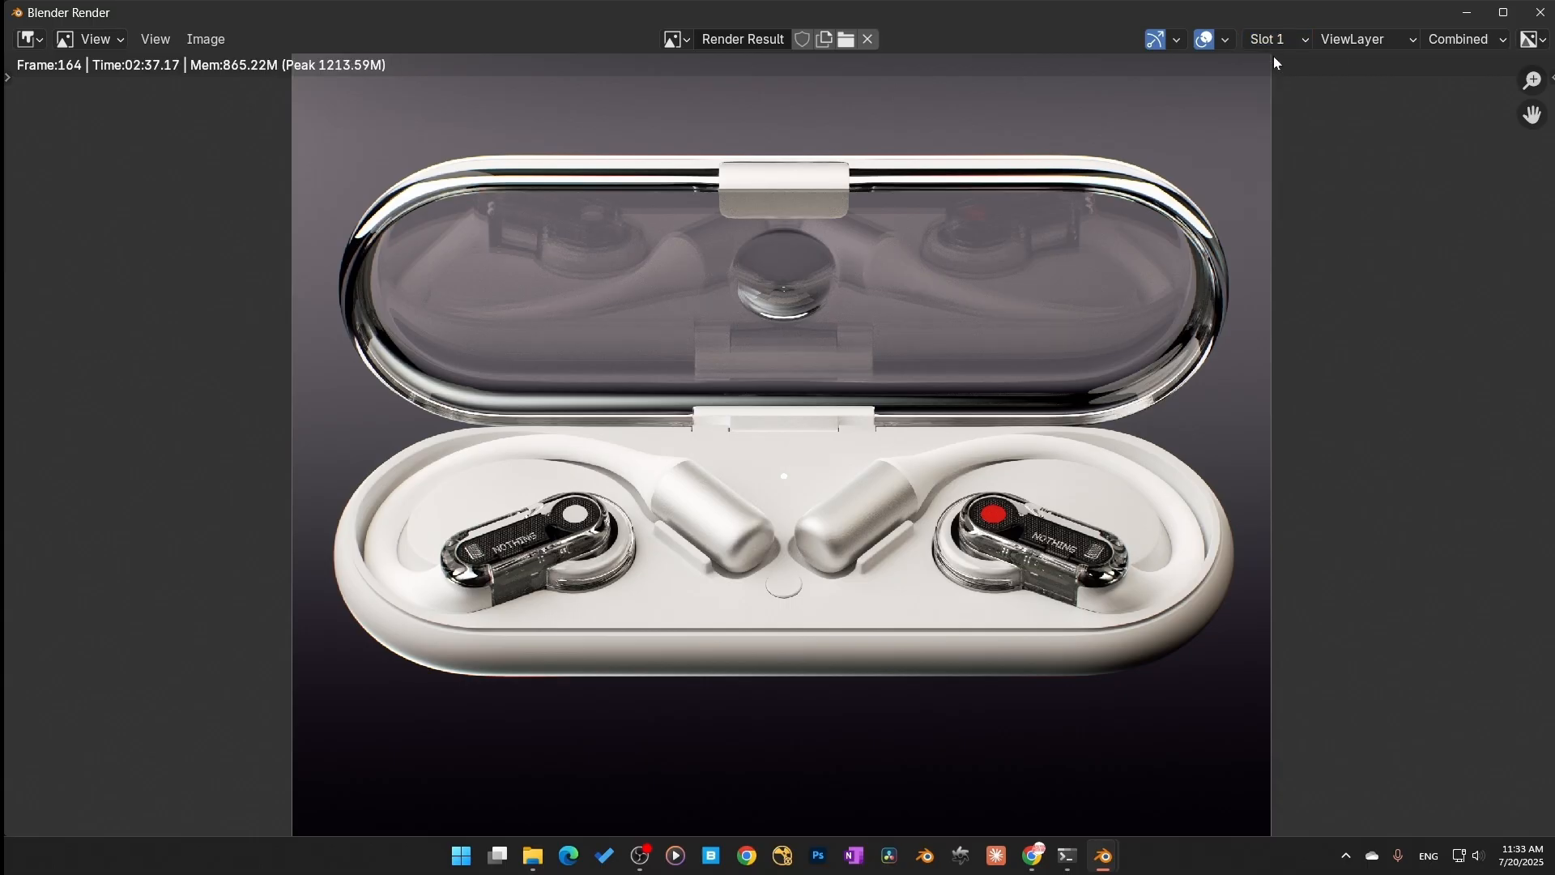
scroll(1278, 39, "down", 1, "ctrl")
scroll(1278, 39, "up", 1, "ctrl")
scroll(1277, 39, "down", 1, "ctrl")
scroll(1277, 39, "up", 1, "ctrl")
scroll(1277, 39, "down", 1, "ctrl")
scroll(1277, 39, "up", 1, "ctrl")
scroll(1278, 38, "down", 1, "ctrl")
scroll(1278, 38, "up", 1, "ctrl")
scroll(1278, 37, "down", 1, "ctrl")
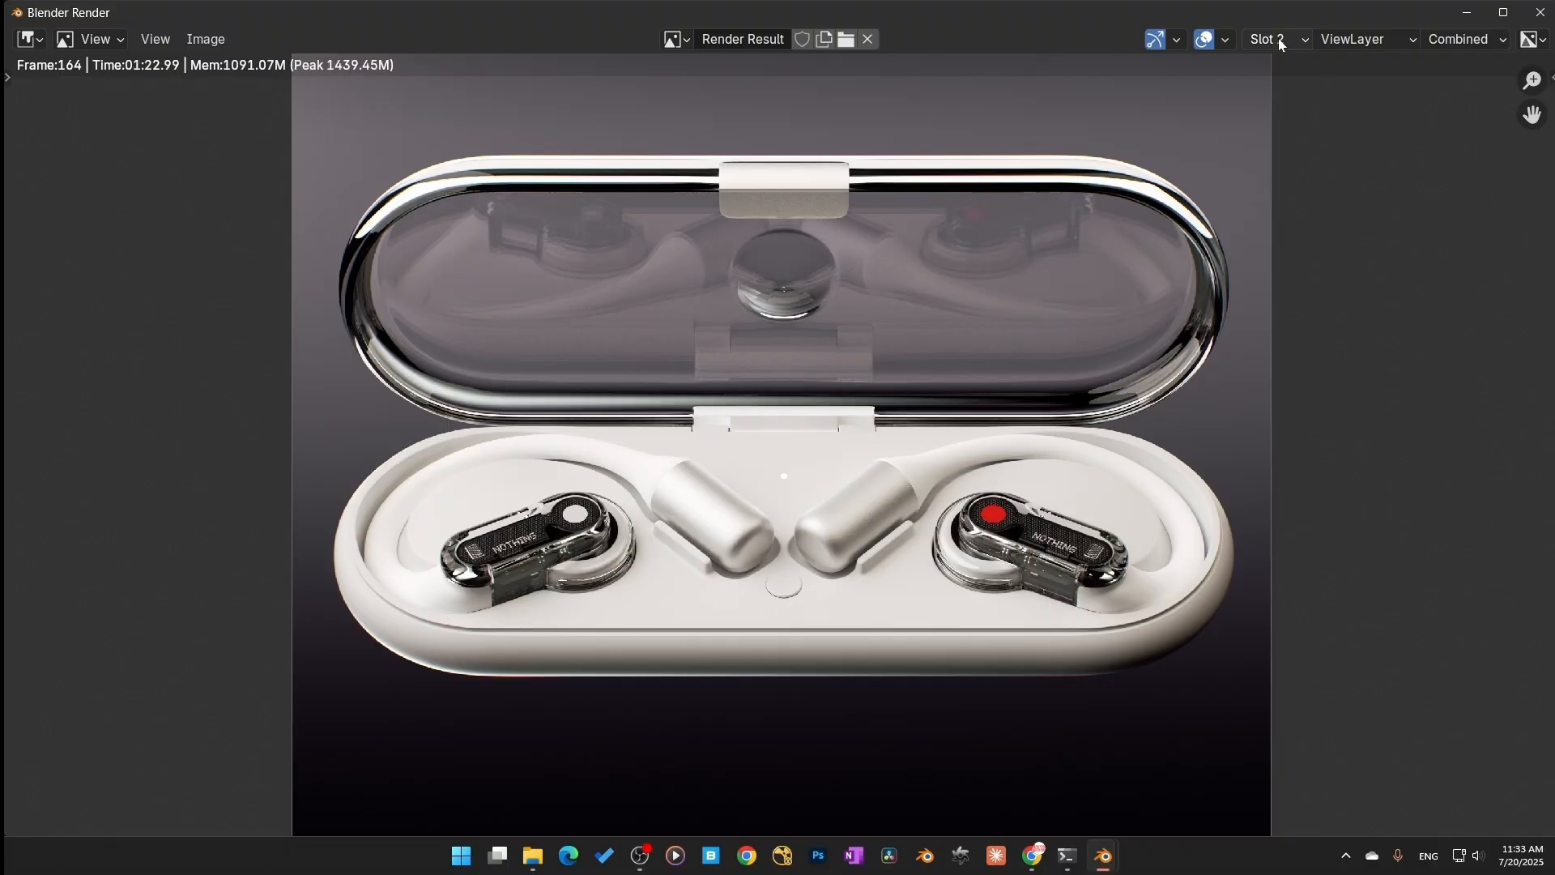
scroll(1277, 37, "up", 1, "ctrl")
scroll(1278, 38, "down", 1, "ctrl")
scroll(1279, 43, "up", 1, "ctrl")
scroll(1280, 42, "down", 1, "ctrl")
scroll(1281, 42, "up", 1, "ctrl")
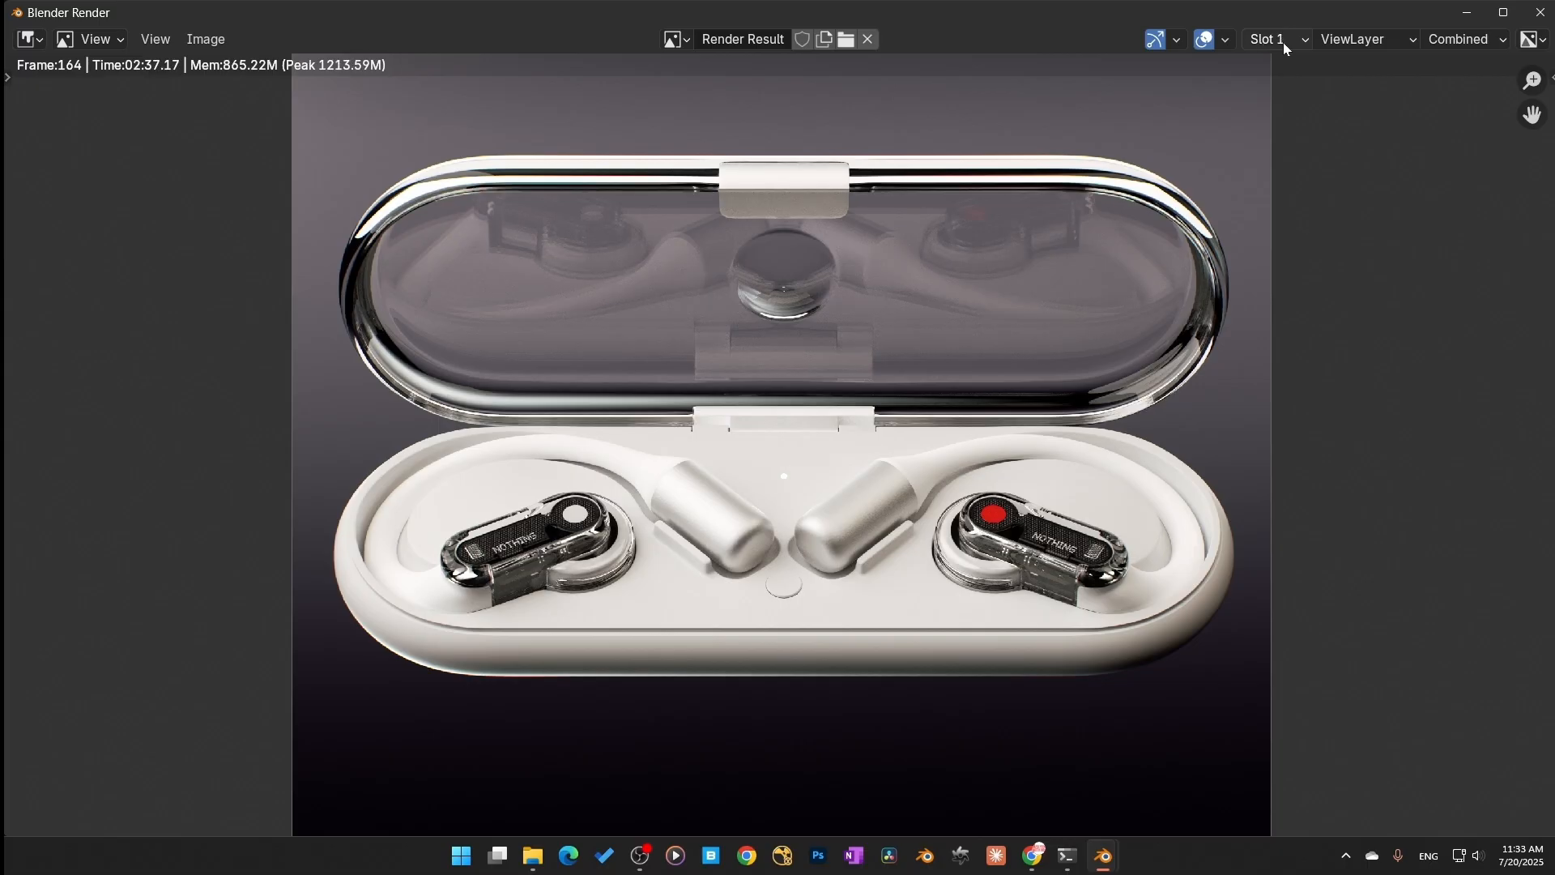
scroll(1283, 42, "down", 1, "ctrl")
scroll(1283, 42, "up", 1, "ctrl")
scroll(1282, 42, "down", 1, "ctrl")
scroll(1283, 42, "up", 1, "ctrl")
scroll(1283, 42, "down", 1, "ctrl")
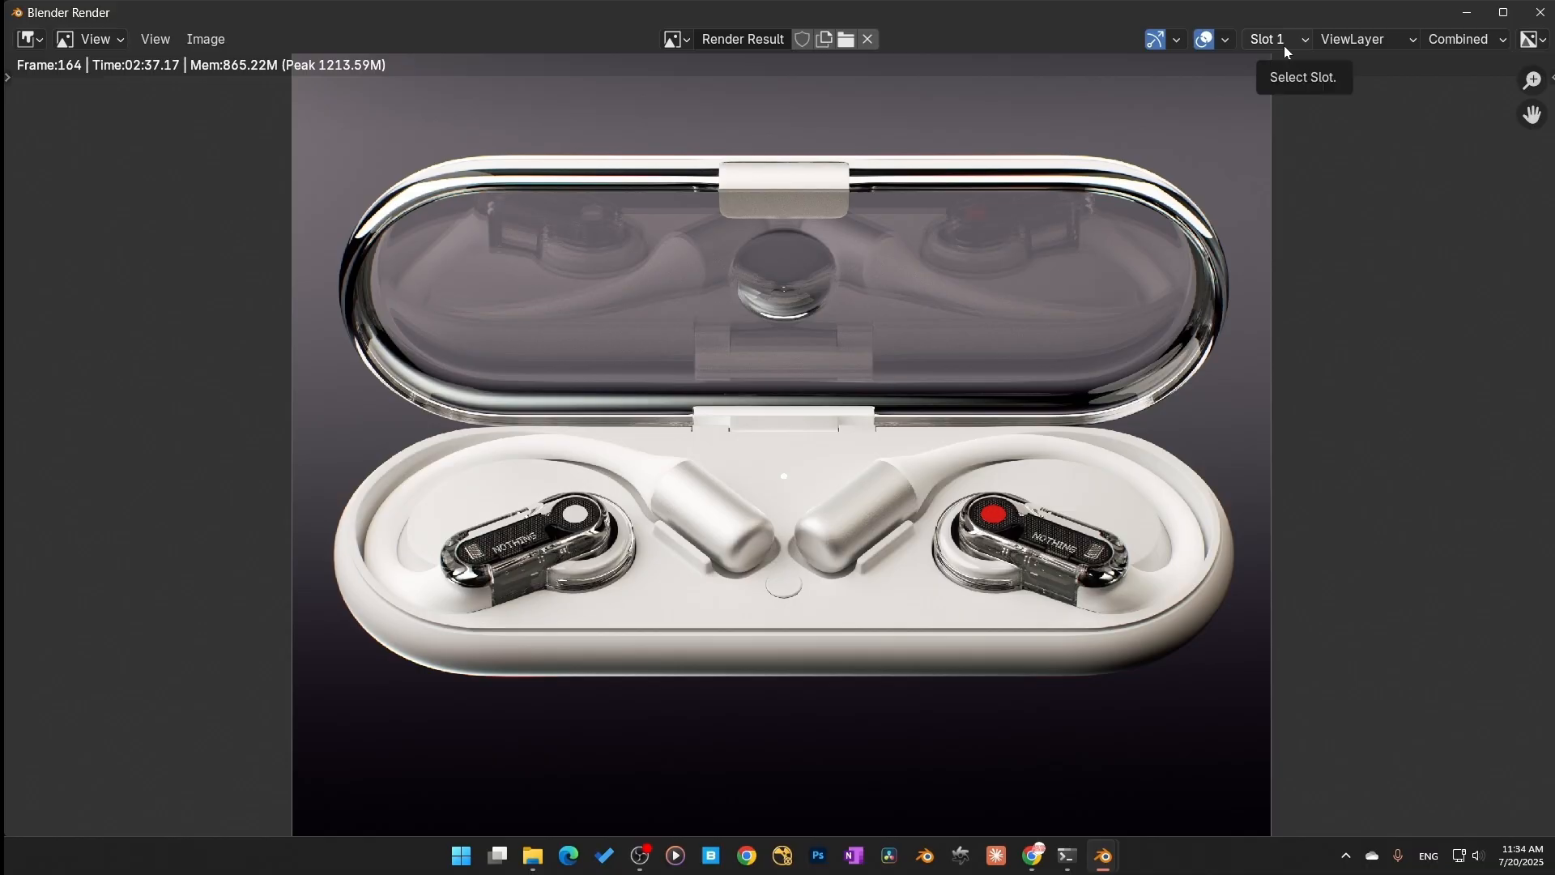
scroll(1284, 45, "down", 1, "ctrl")
scroll(1281, 47, "up", 1, "ctrl")
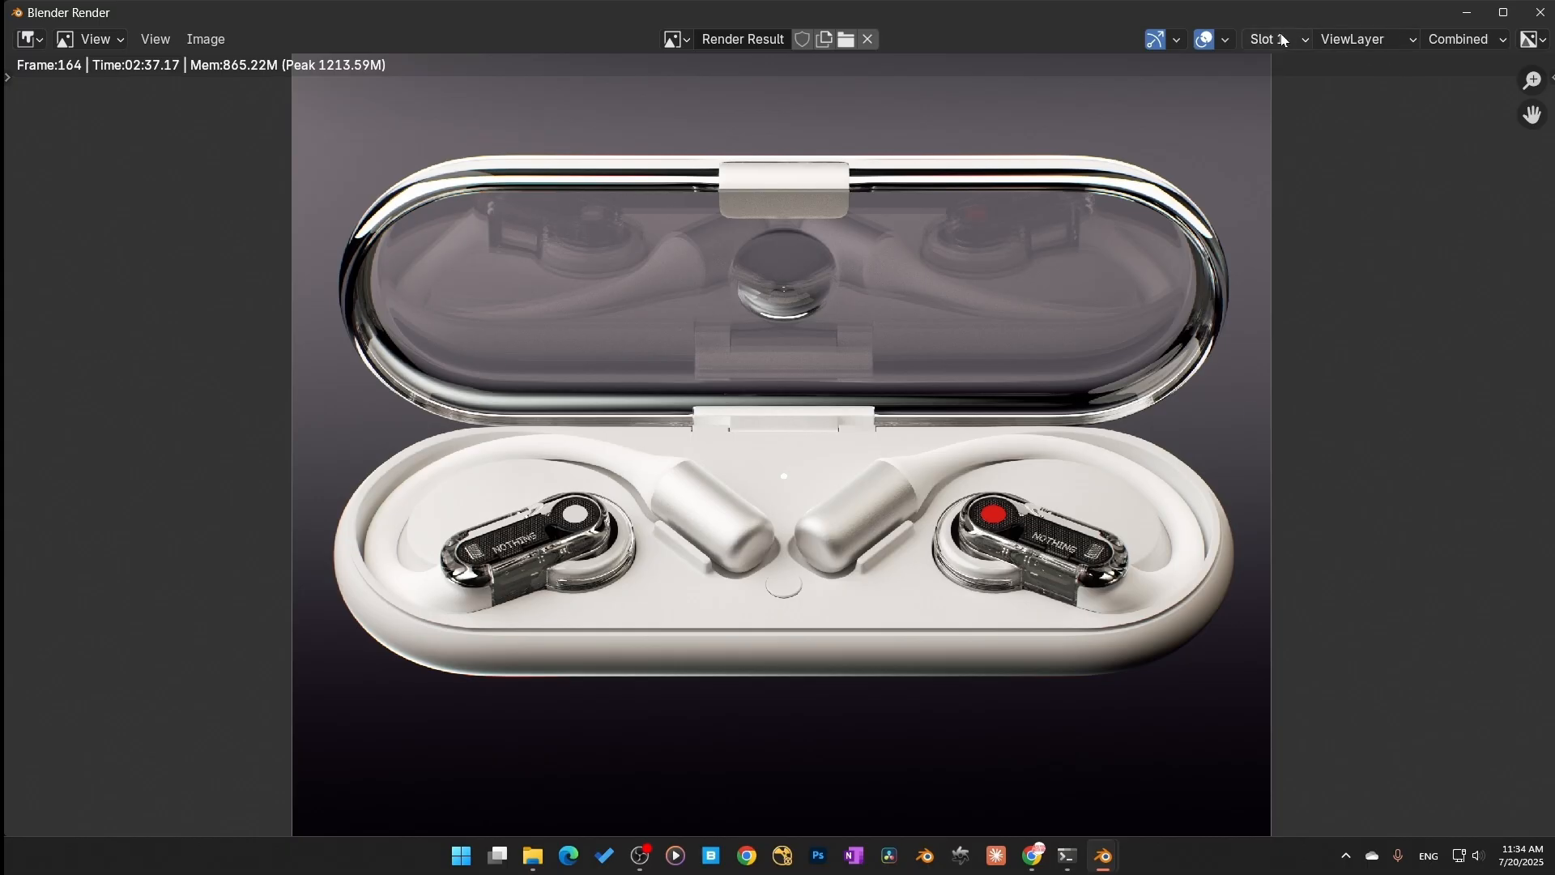
scroll(1280, 207, "up", 2)
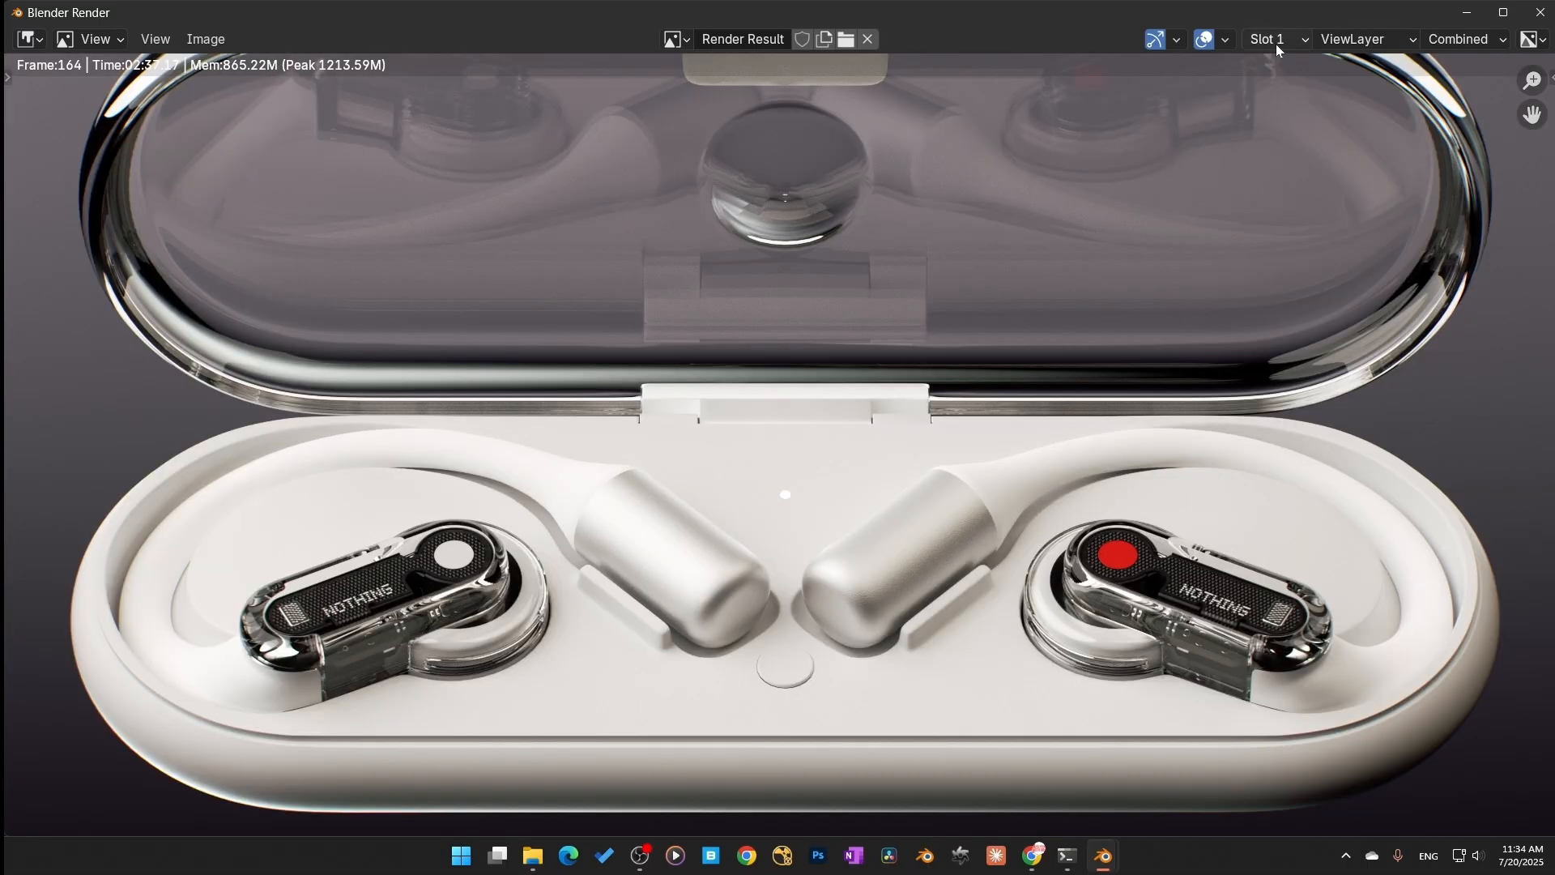
scroll(1278, 44, "down", 1, "ctrl")
scroll(1280, 45, "up", 1, "ctrl")
scroll(1279, 45, "down", 1, "ctrl")
scroll(1314, 56, "up", 1, "ctrl")
scroll(1270, 51, "down", 1, "ctrl")
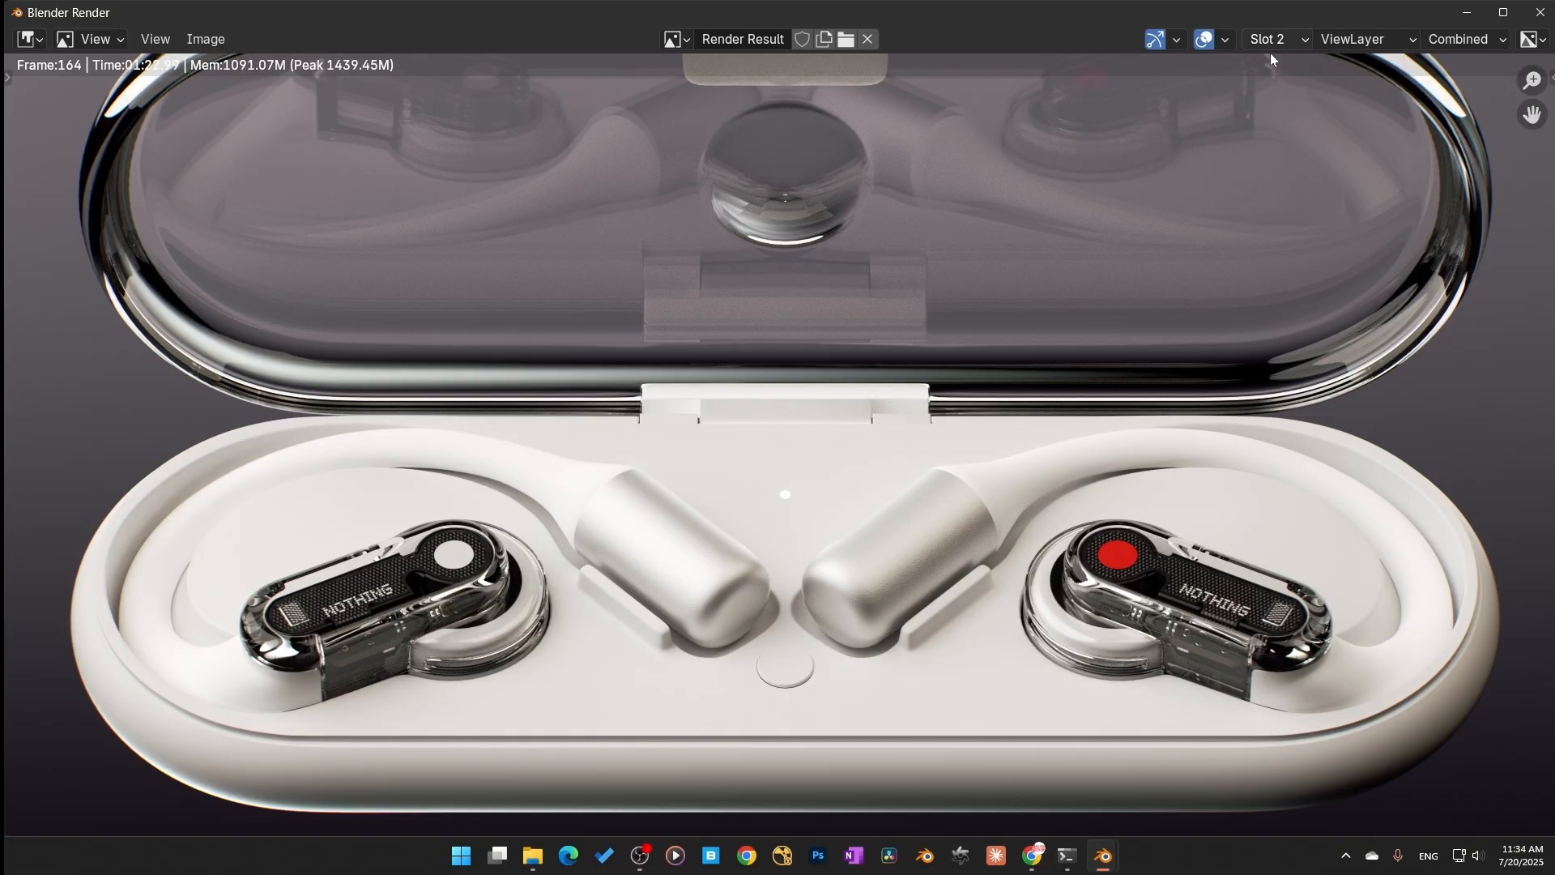
scroll(1033, 202, "up", 1)
scroll(1032, 196, "up", 2)
scroll(1032, 196, "down", 13)
scroll(946, 444, "up", 14)
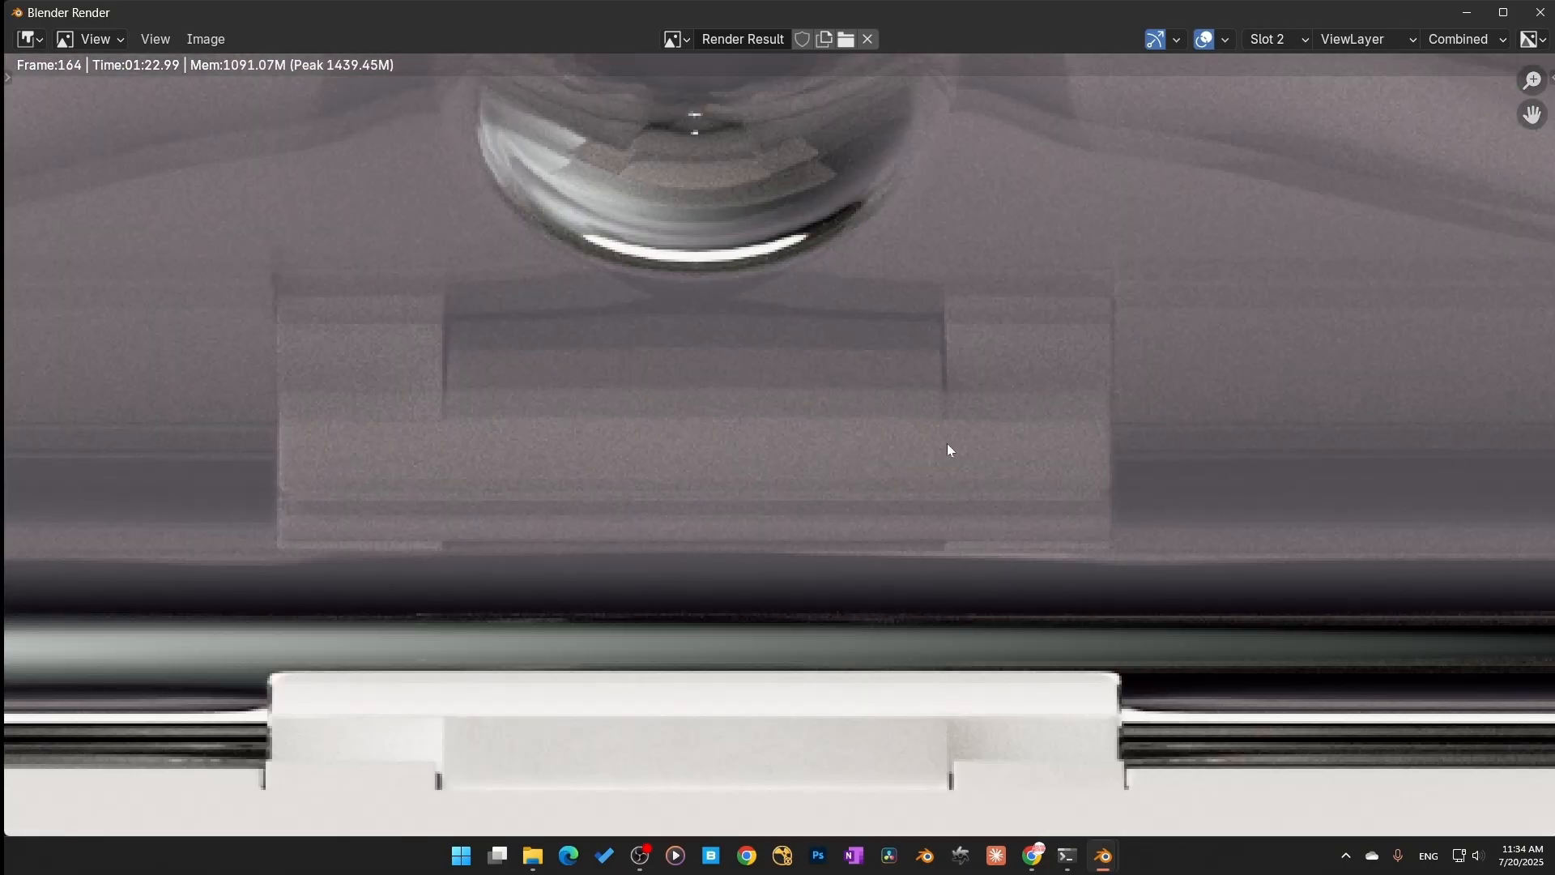
scroll(1275, 46, "up", 1, "ctrl")
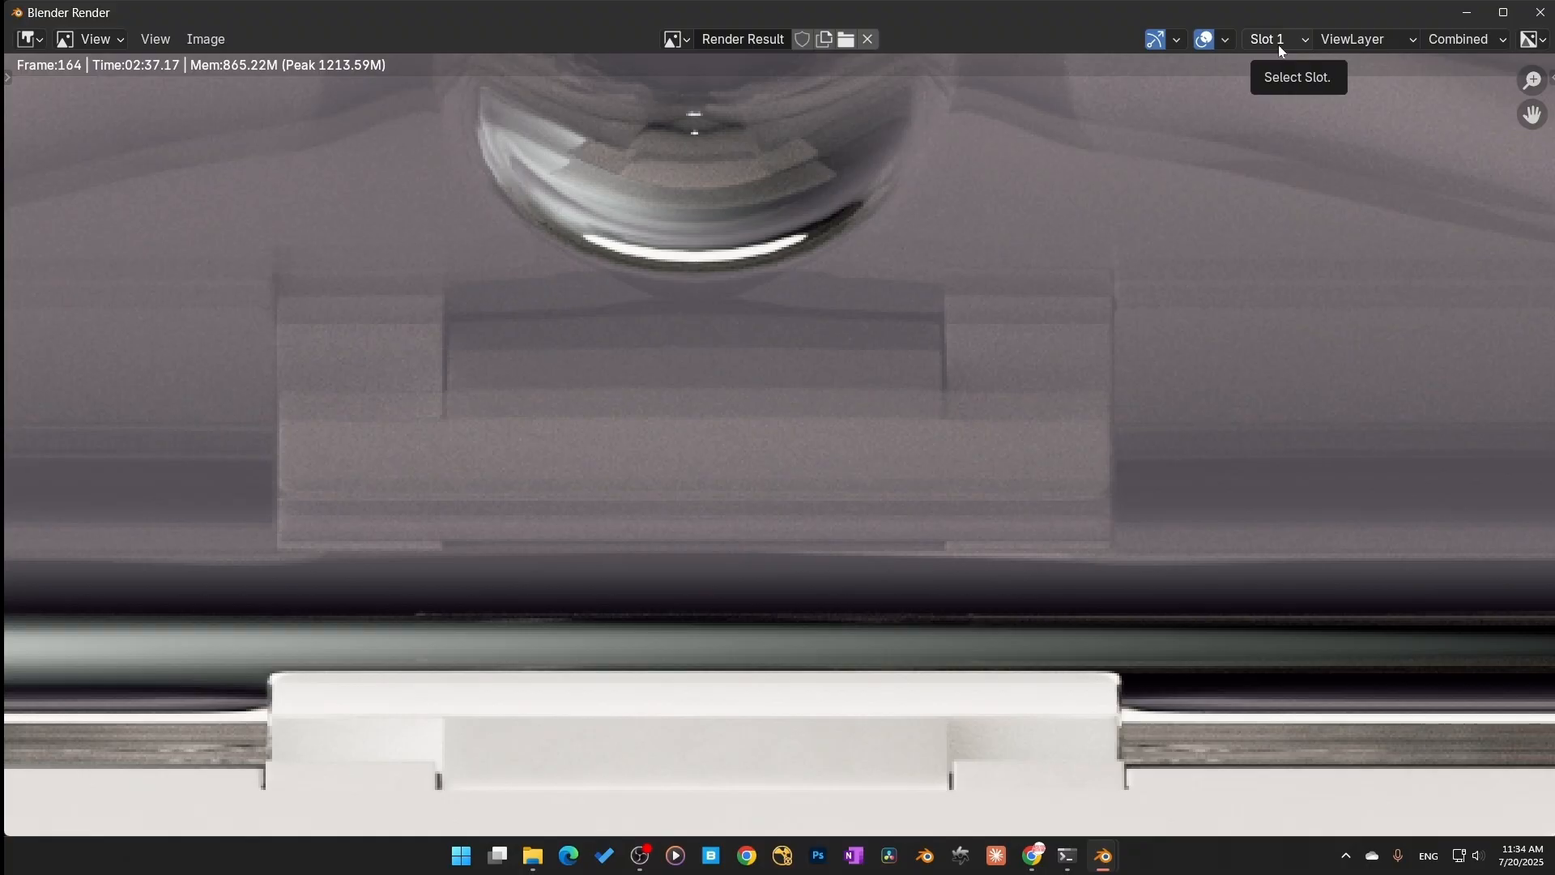
scroll(1278, 46, "down", 1, "ctrl")
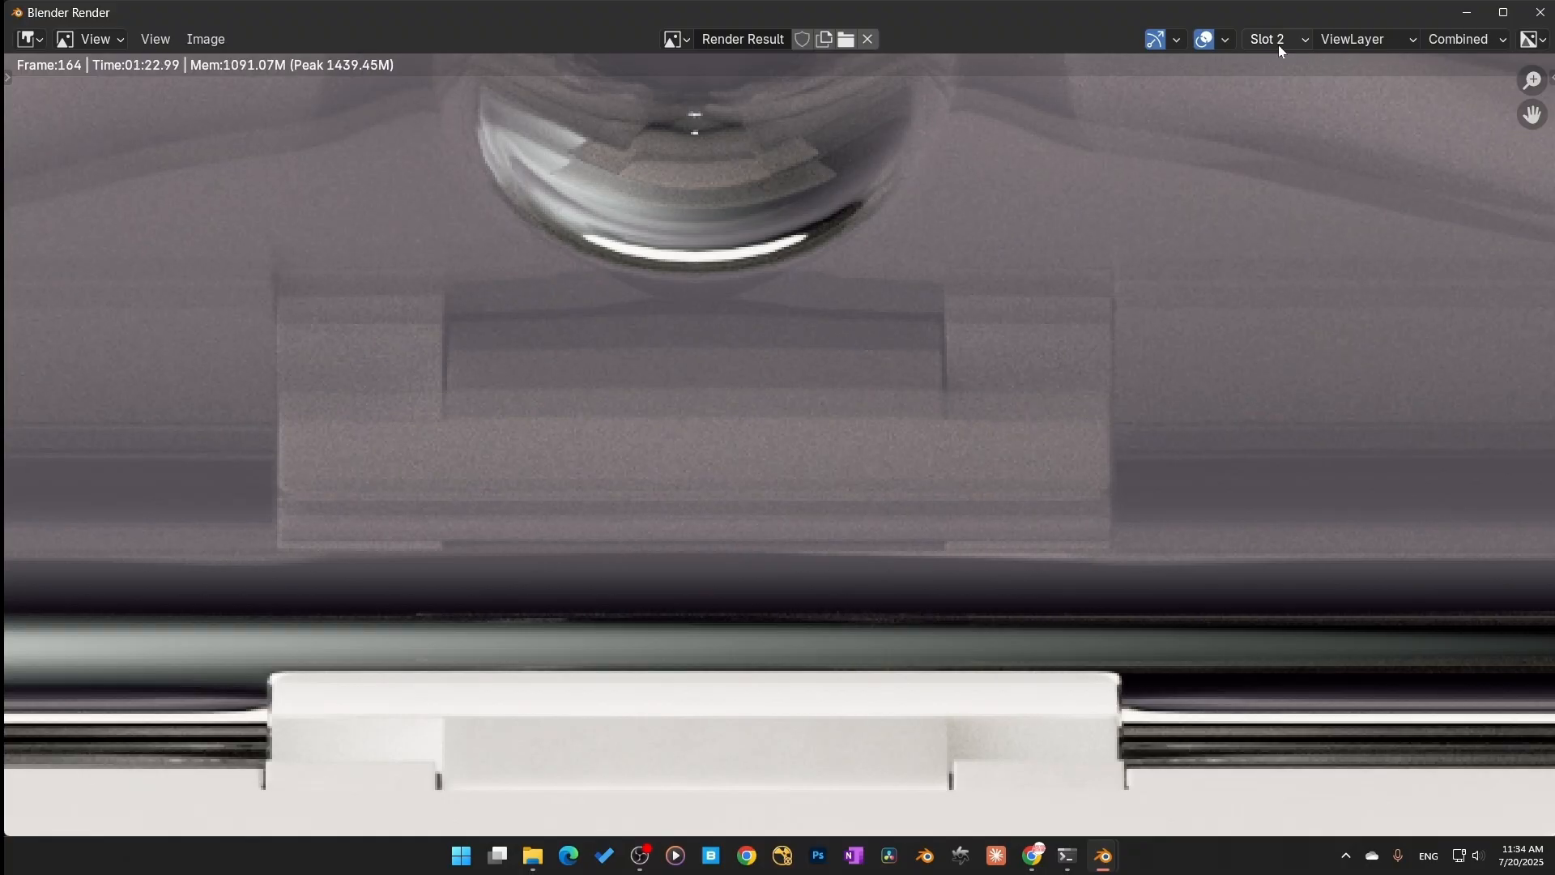
scroll(1278, 45, "up", 1, "ctrl")
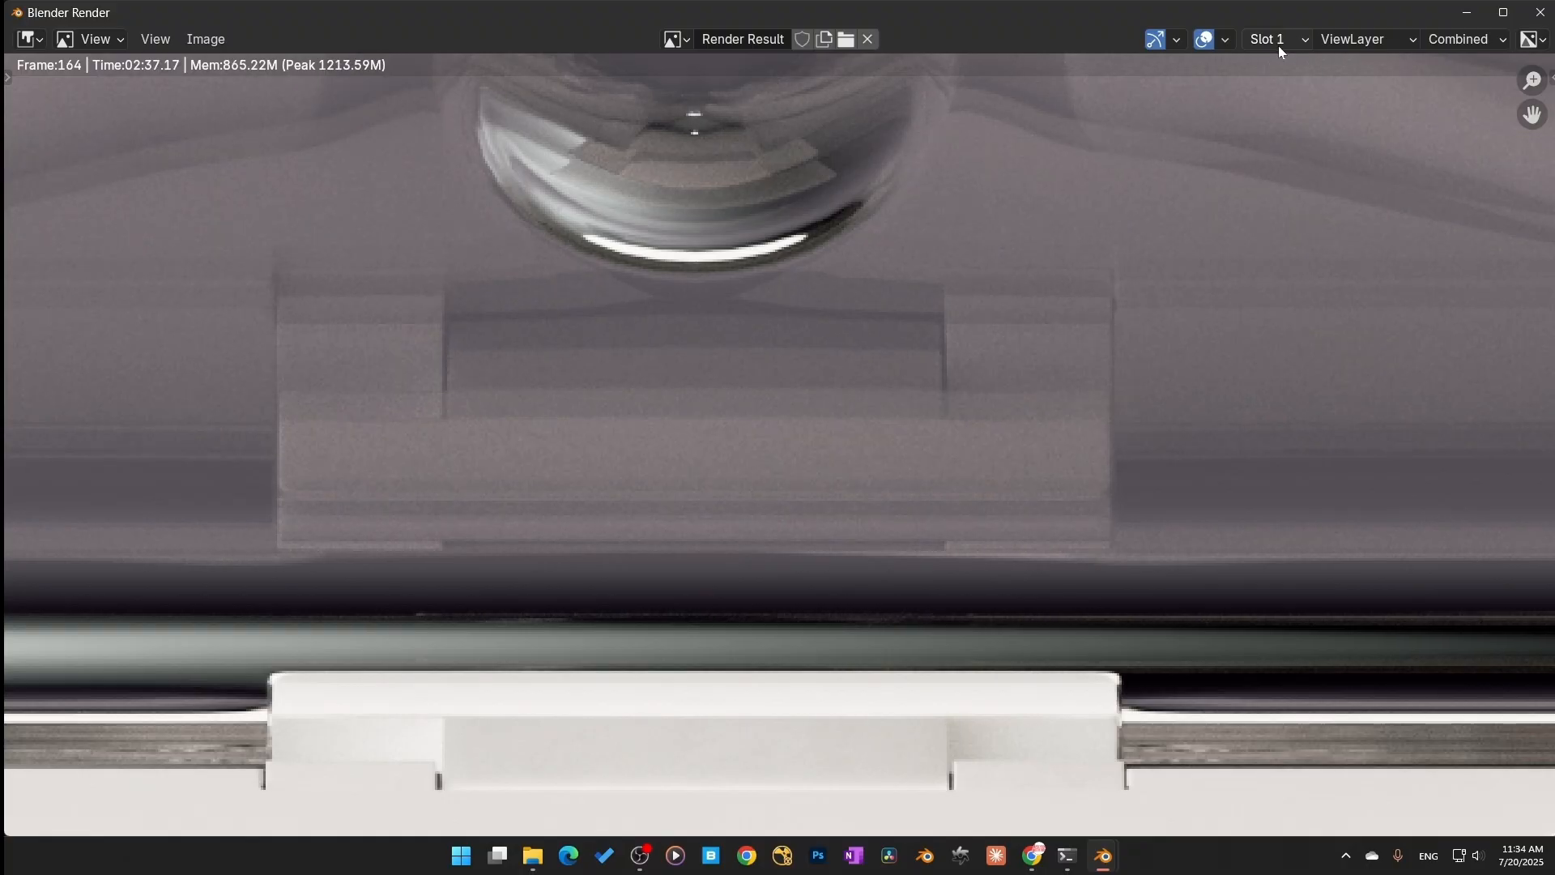
scroll(1278, 45, "down", 1, "ctrl")
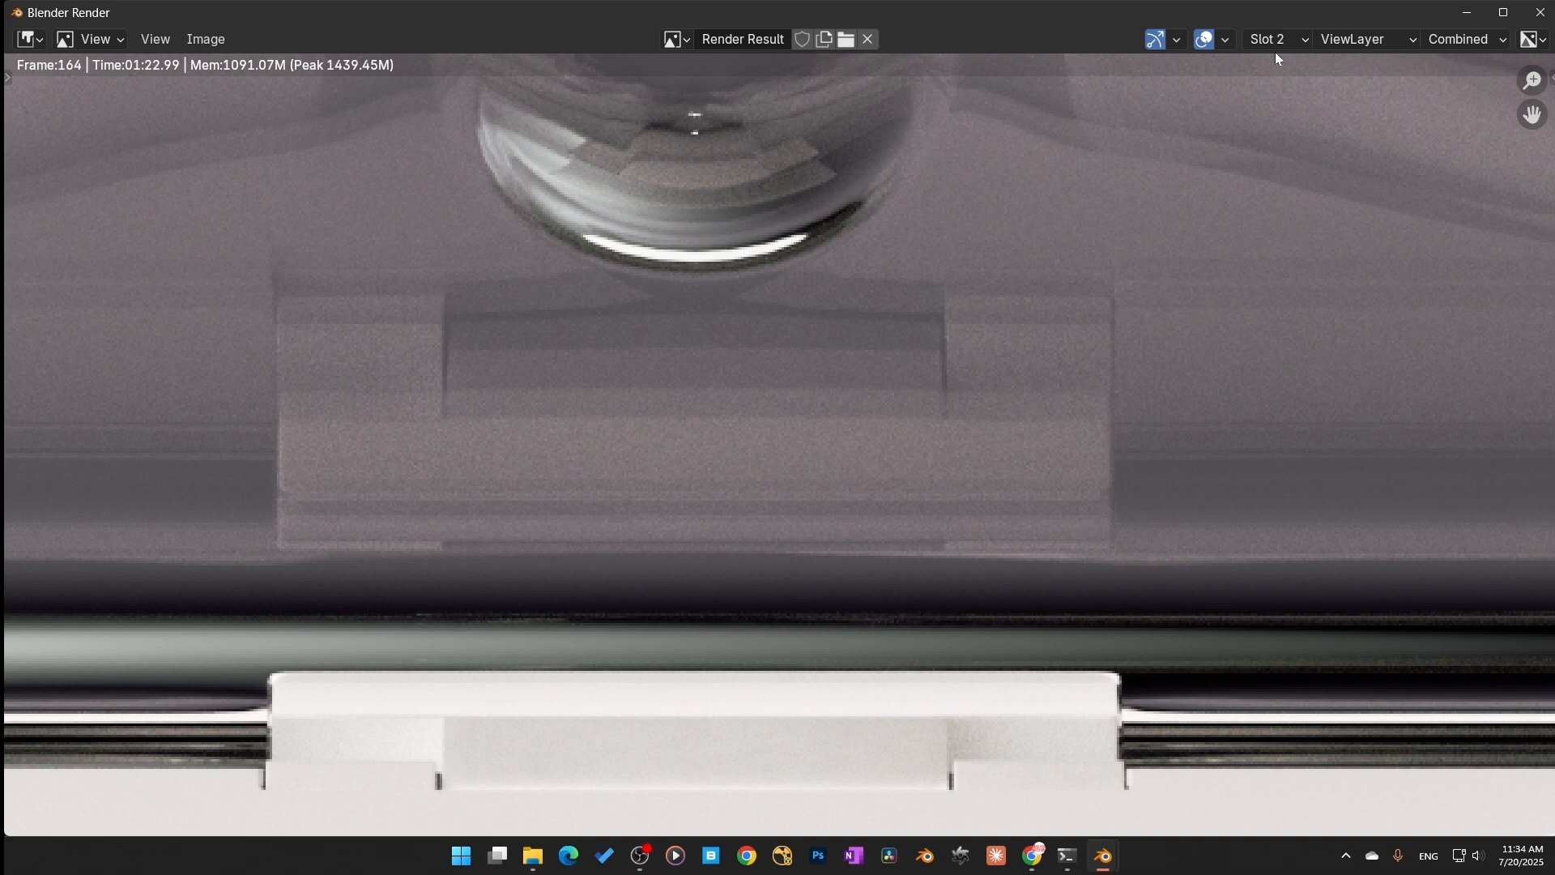
scroll(1275, 42, "up", 1, "ctrl")
scroll(1275, 42, "down", 1, "ctrl")
scroll(1299, 42, "up", 1, "ctrl")
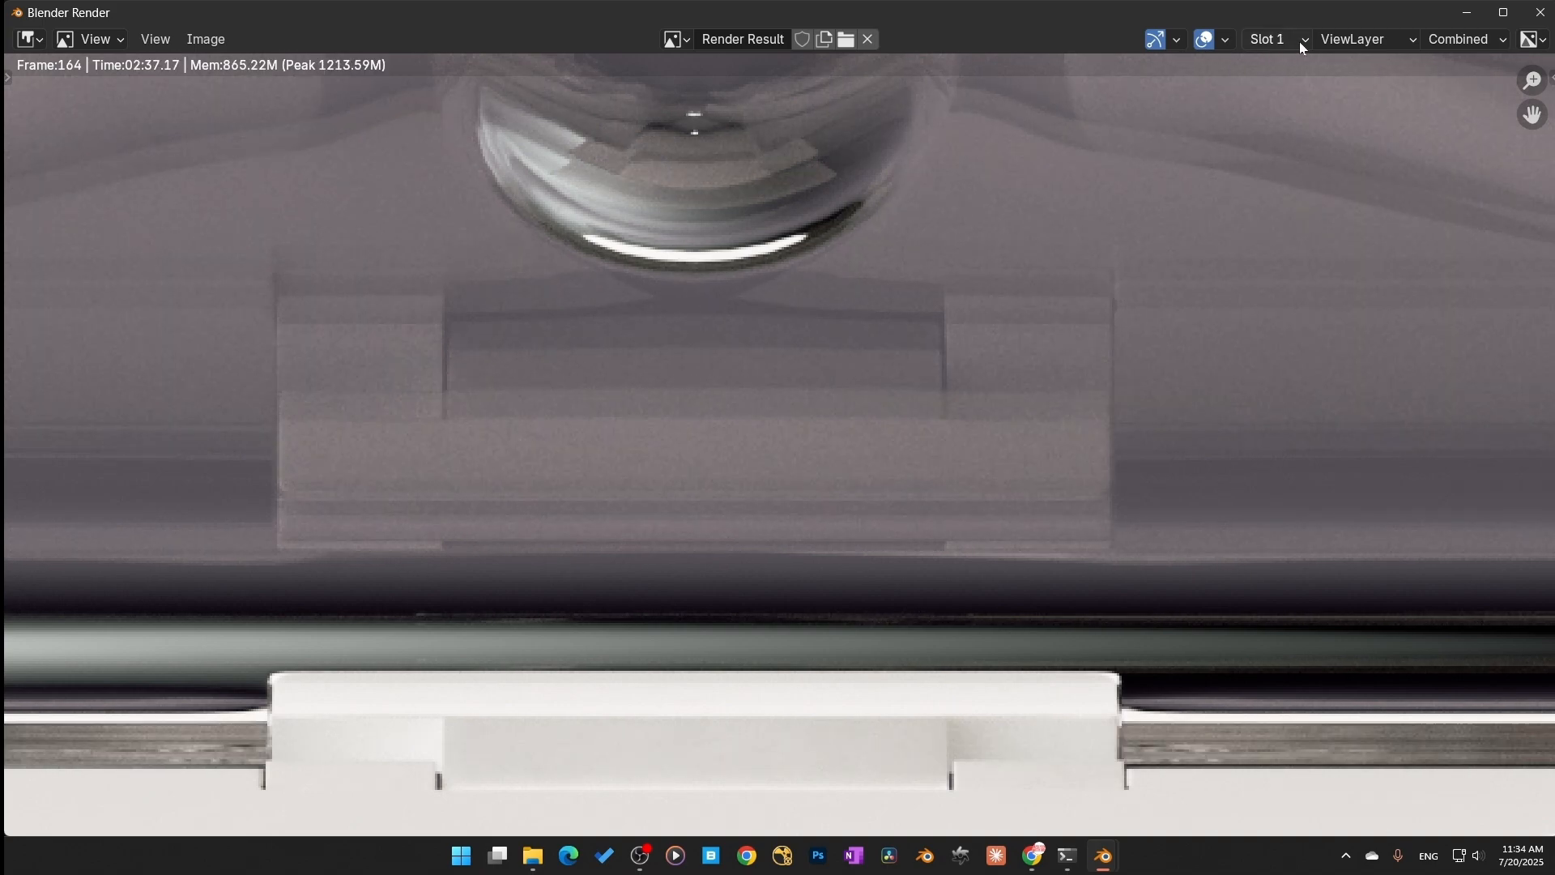
scroll(1299, 42, "down", 1, "ctrl")
scroll(1299, 42, "up", 1, "ctrl")
scroll(1299, 43, "down", 1, "ctrl")
scroll(1299, 42, "up", 1, "ctrl")
Step: Switch the render view to the DenoisedBeauty pass and compare slots 1 and 2 again
left_click(1463, 42)
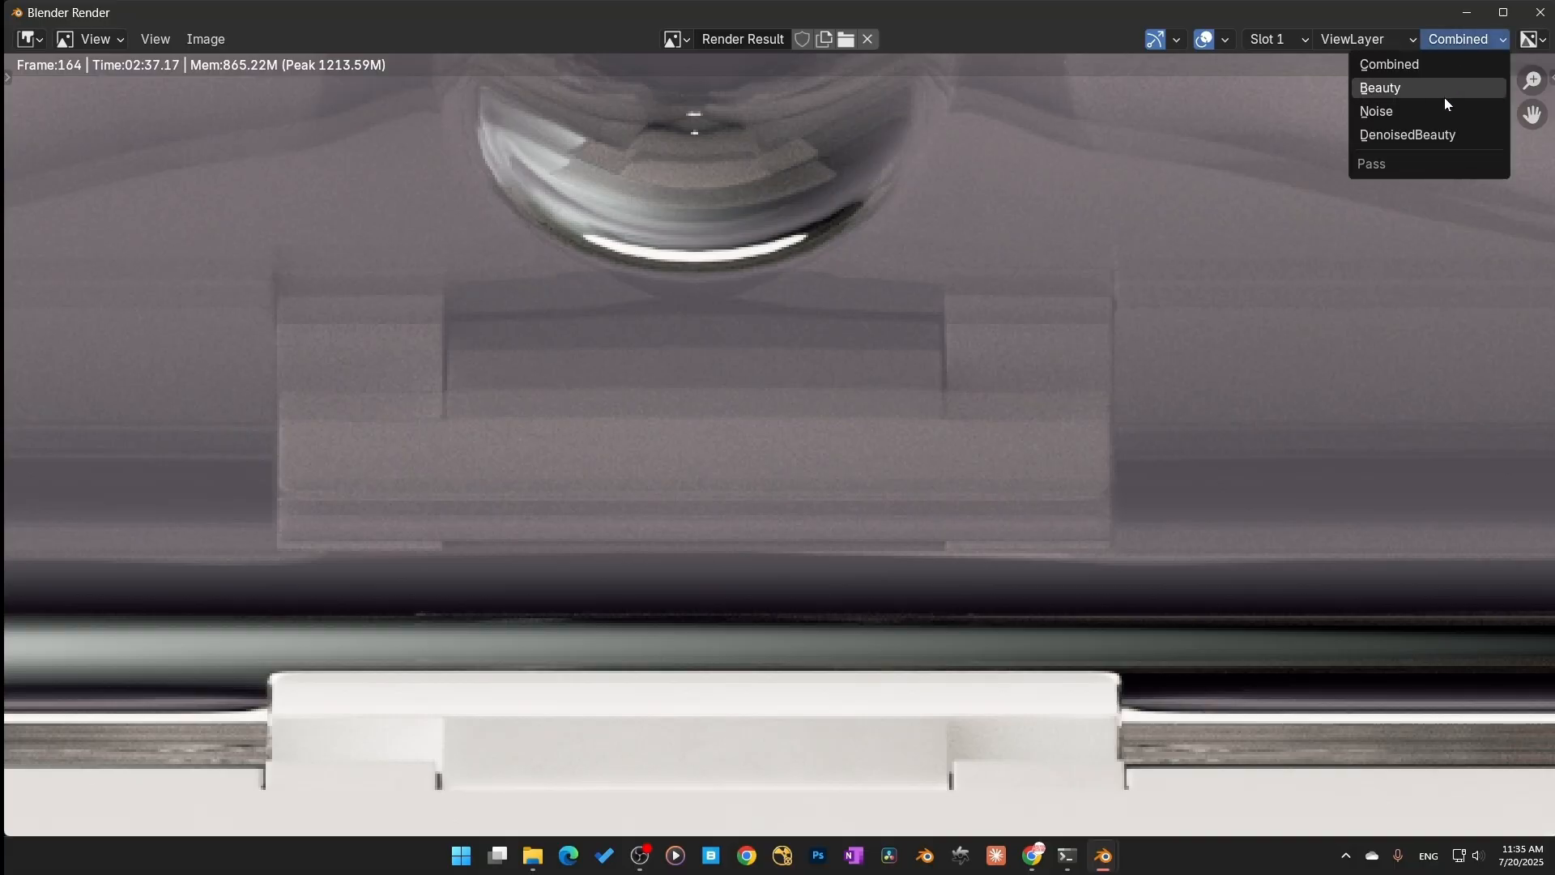
left_click(1433, 132)
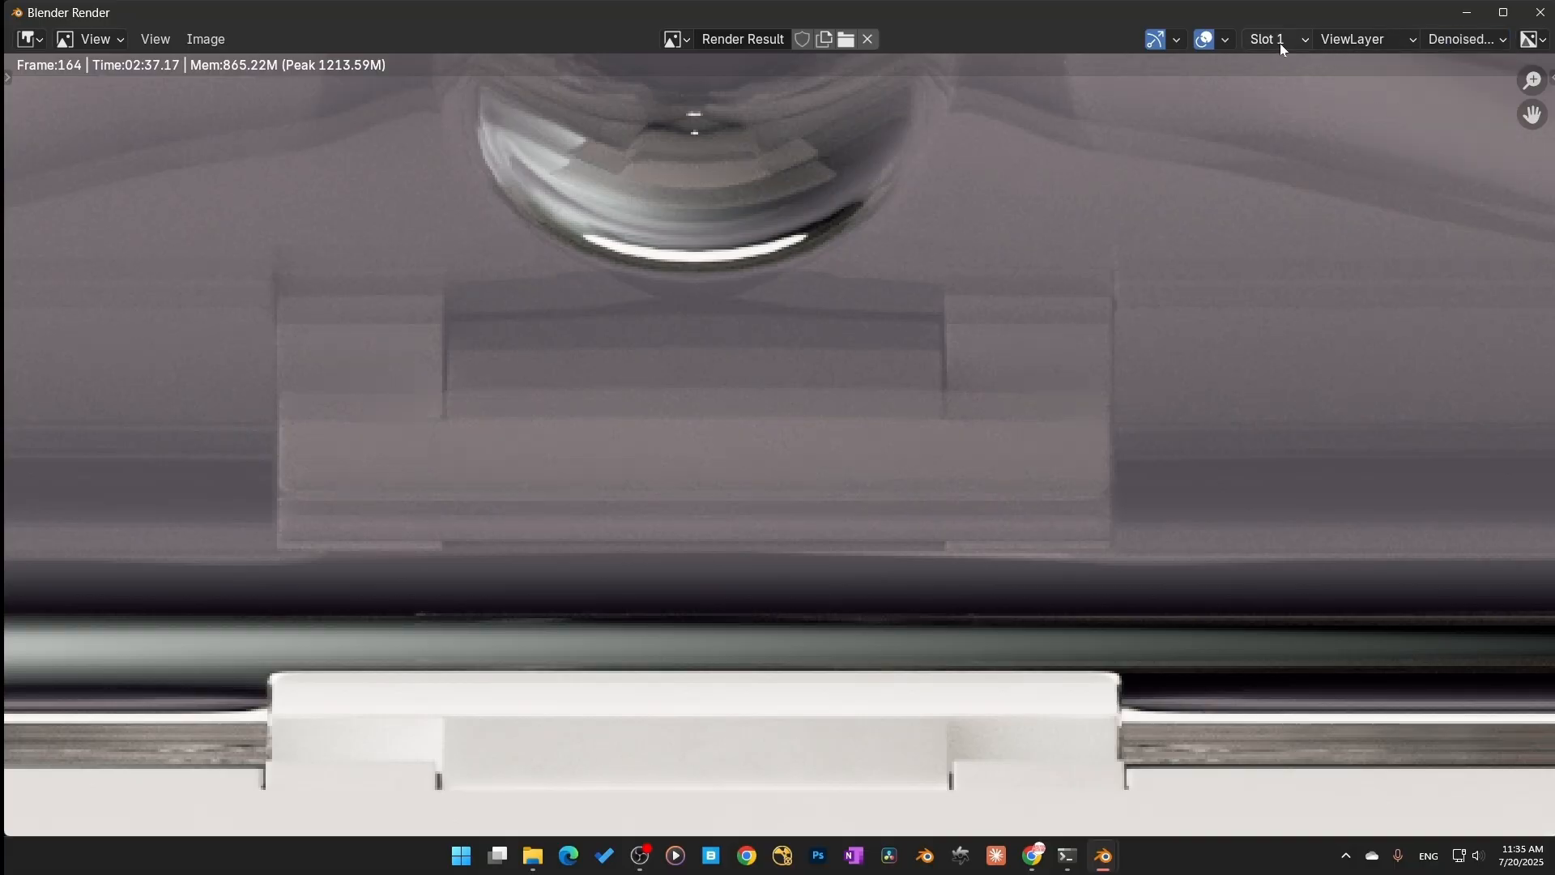
scroll(1281, 42, "down", 1, "ctrl")
scroll(1283, 42, "up", 1, "ctrl")
scroll(1284, 44, "down", 1, "ctrl")
scroll(1285, 44, "up", 1, "ctrl")
scroll(1284, 44, "down", 1, "ctrl")
scroll(1286, 44, "up", 1, "ctrl")
scroll(1269, 42, "down", 1, "ctrl")
scroll(1269, 41, "up", 1, "ctrl")
scroll(1270, 41, "down", 1, "ctrl")
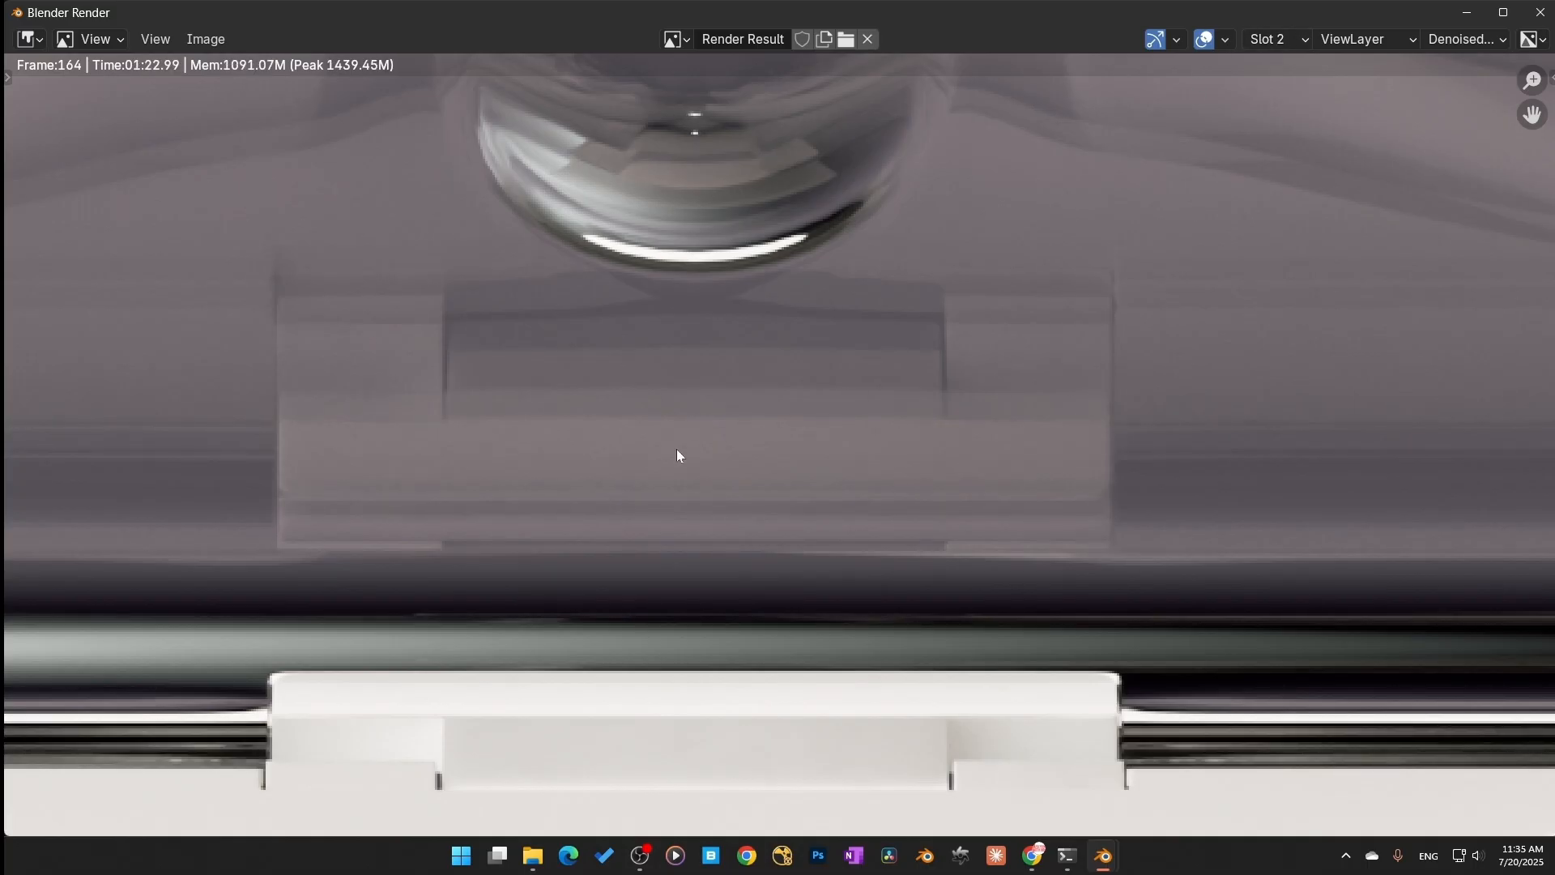
scroll(1013, 445, "down", 7)
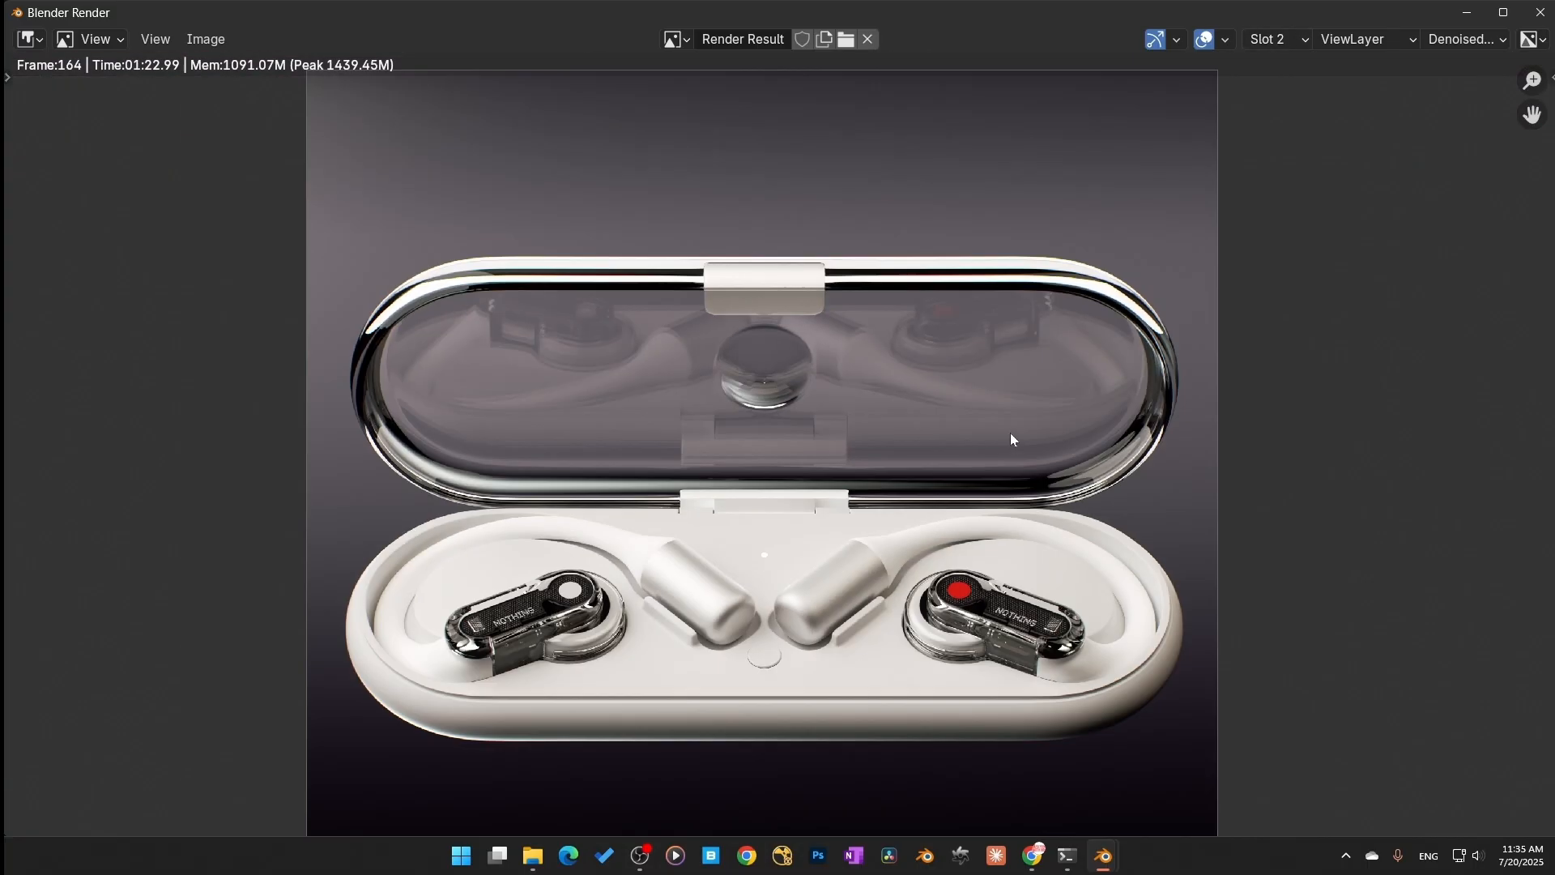
Step: Close the render window and set the specular depth to 24
left_click(1540, 12)
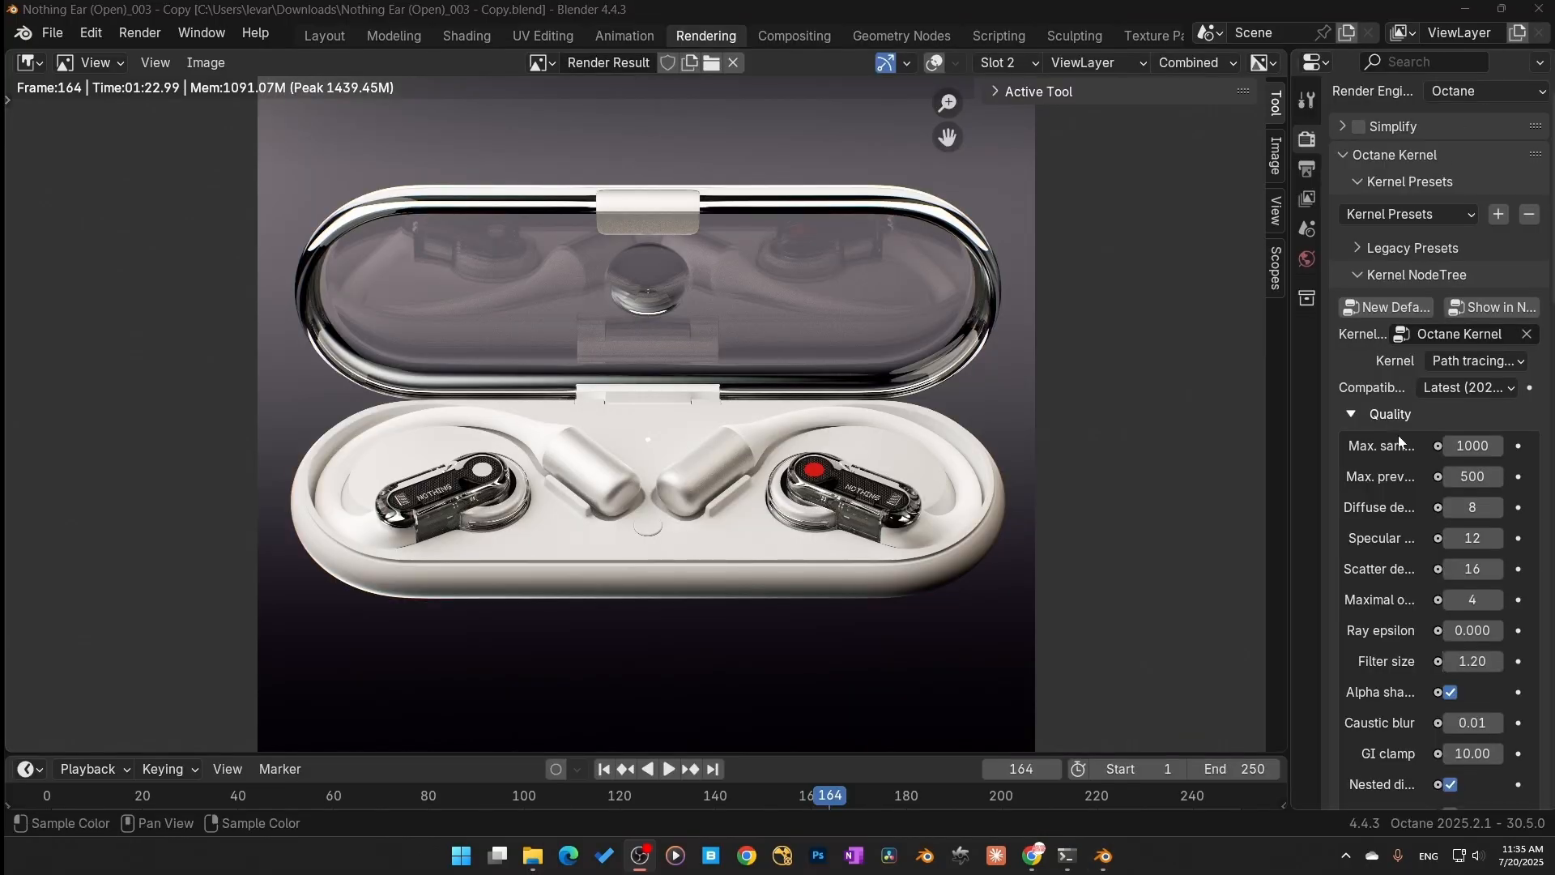
left_click(1470, 538)
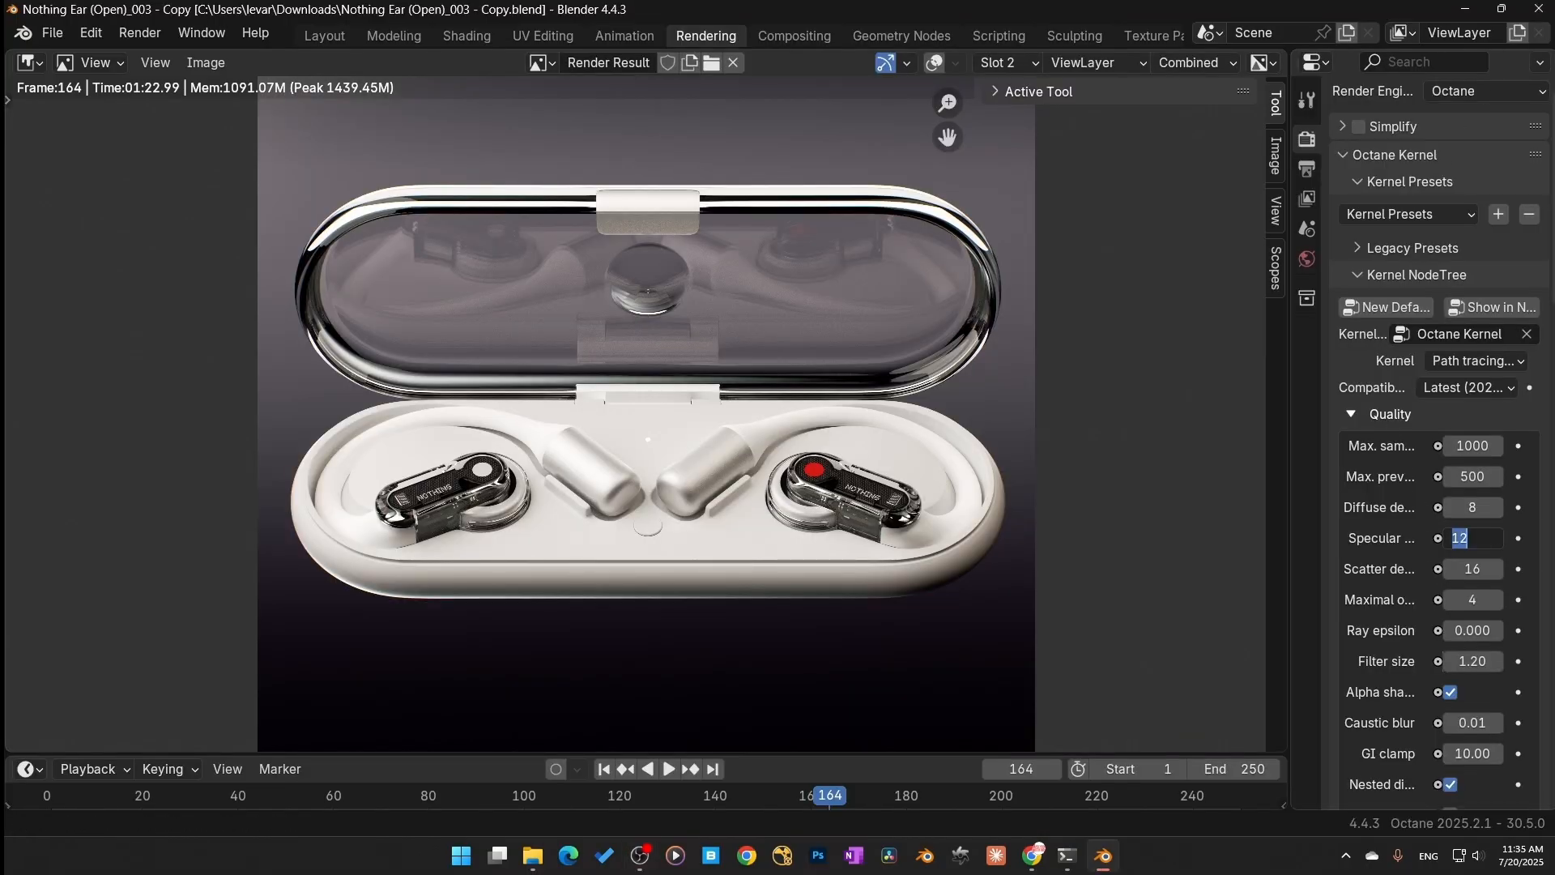
type("24")
key("Return")
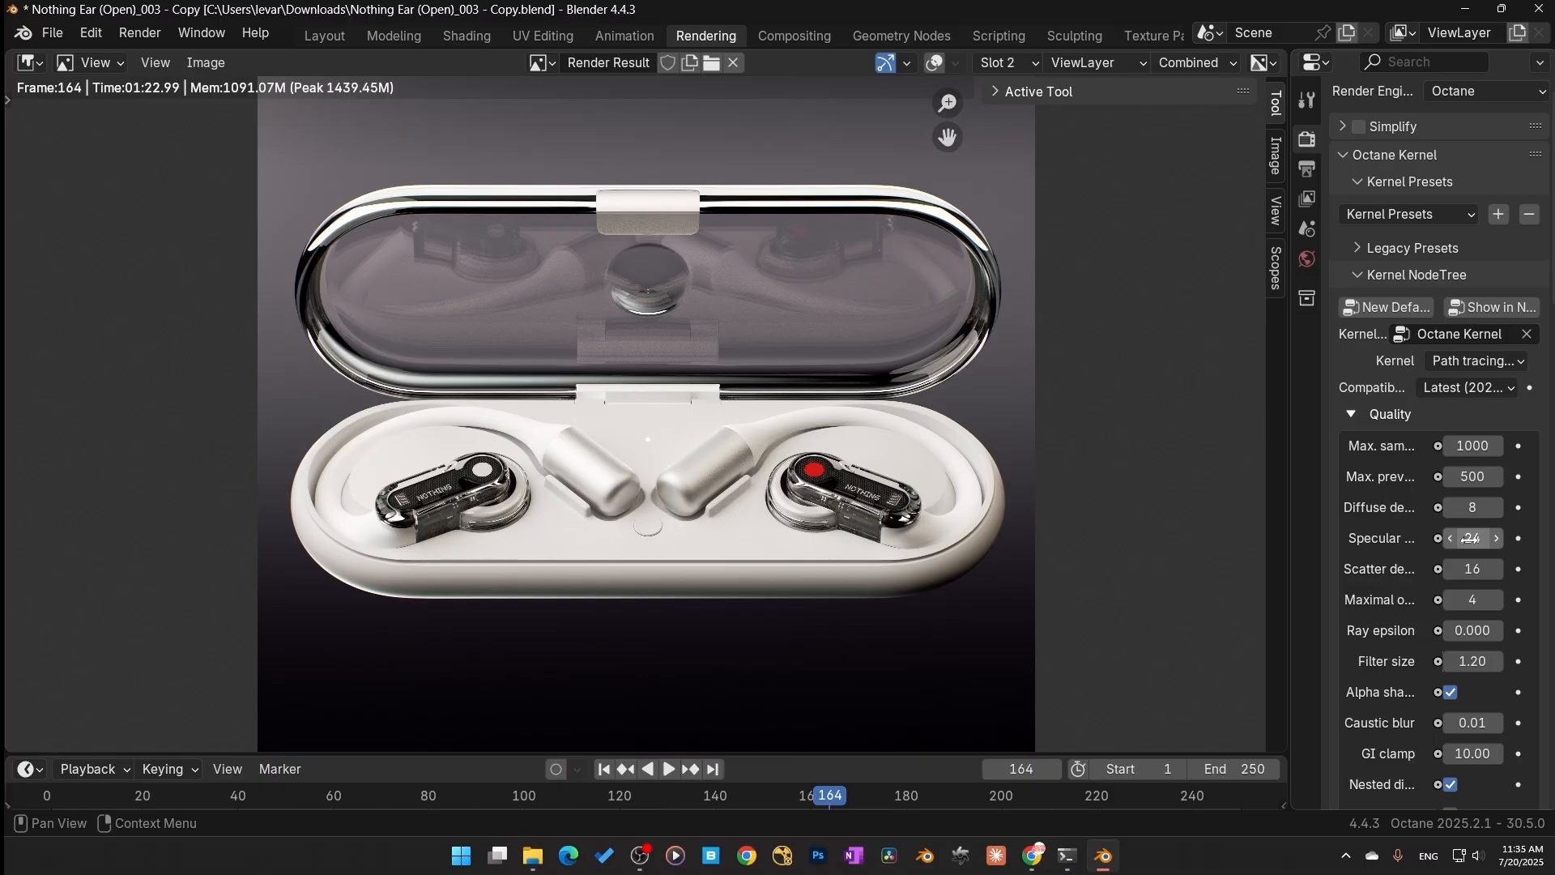
Step: Set the scatter depth to 24
left_click(1462, 569)
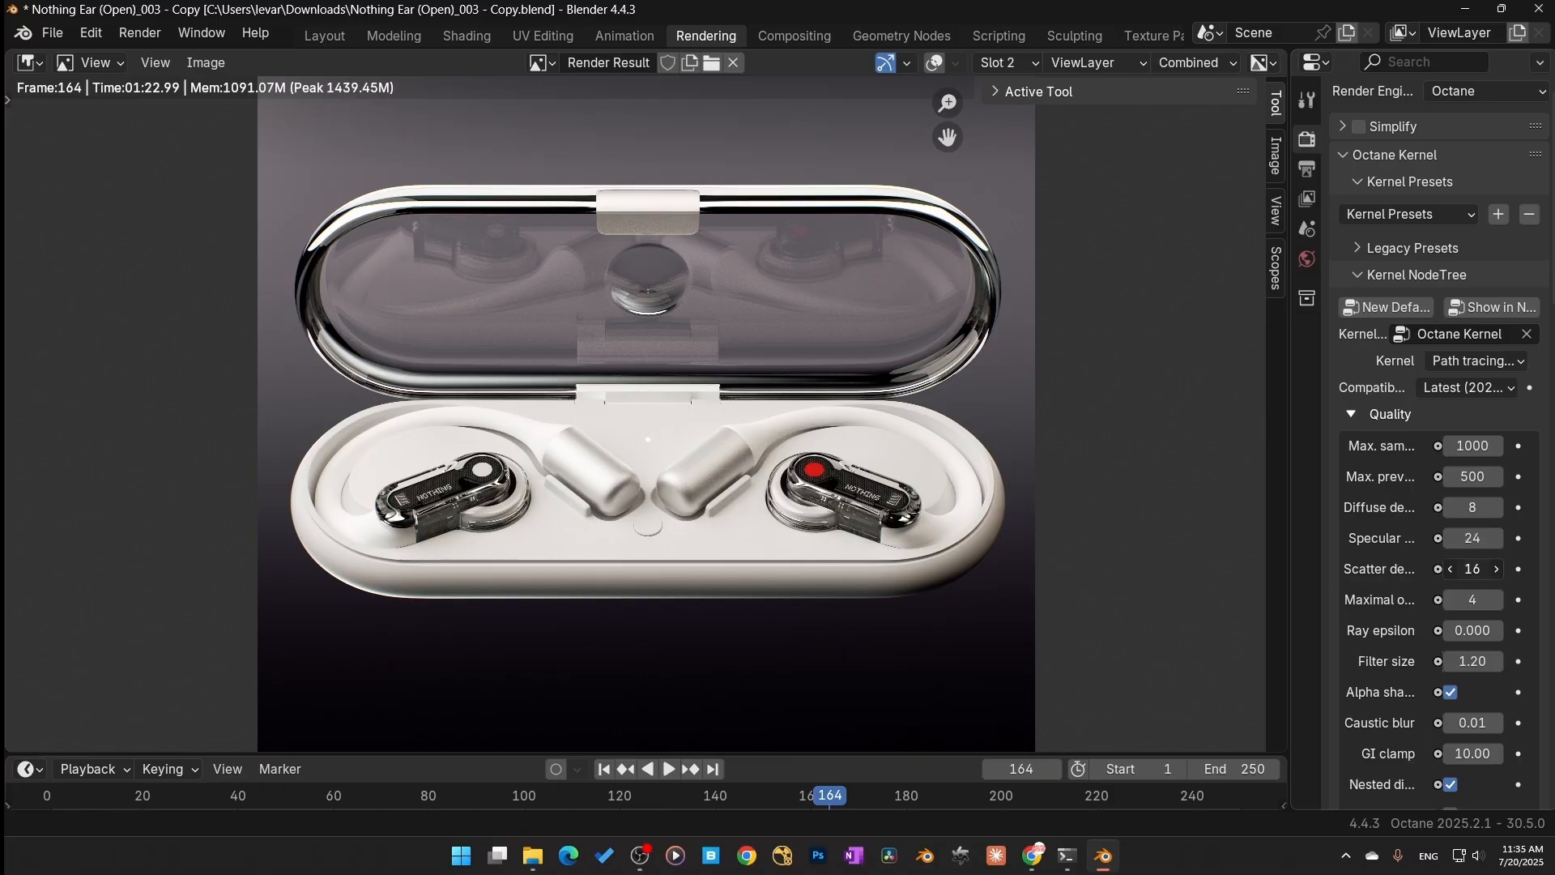
type("24")
key("Return")
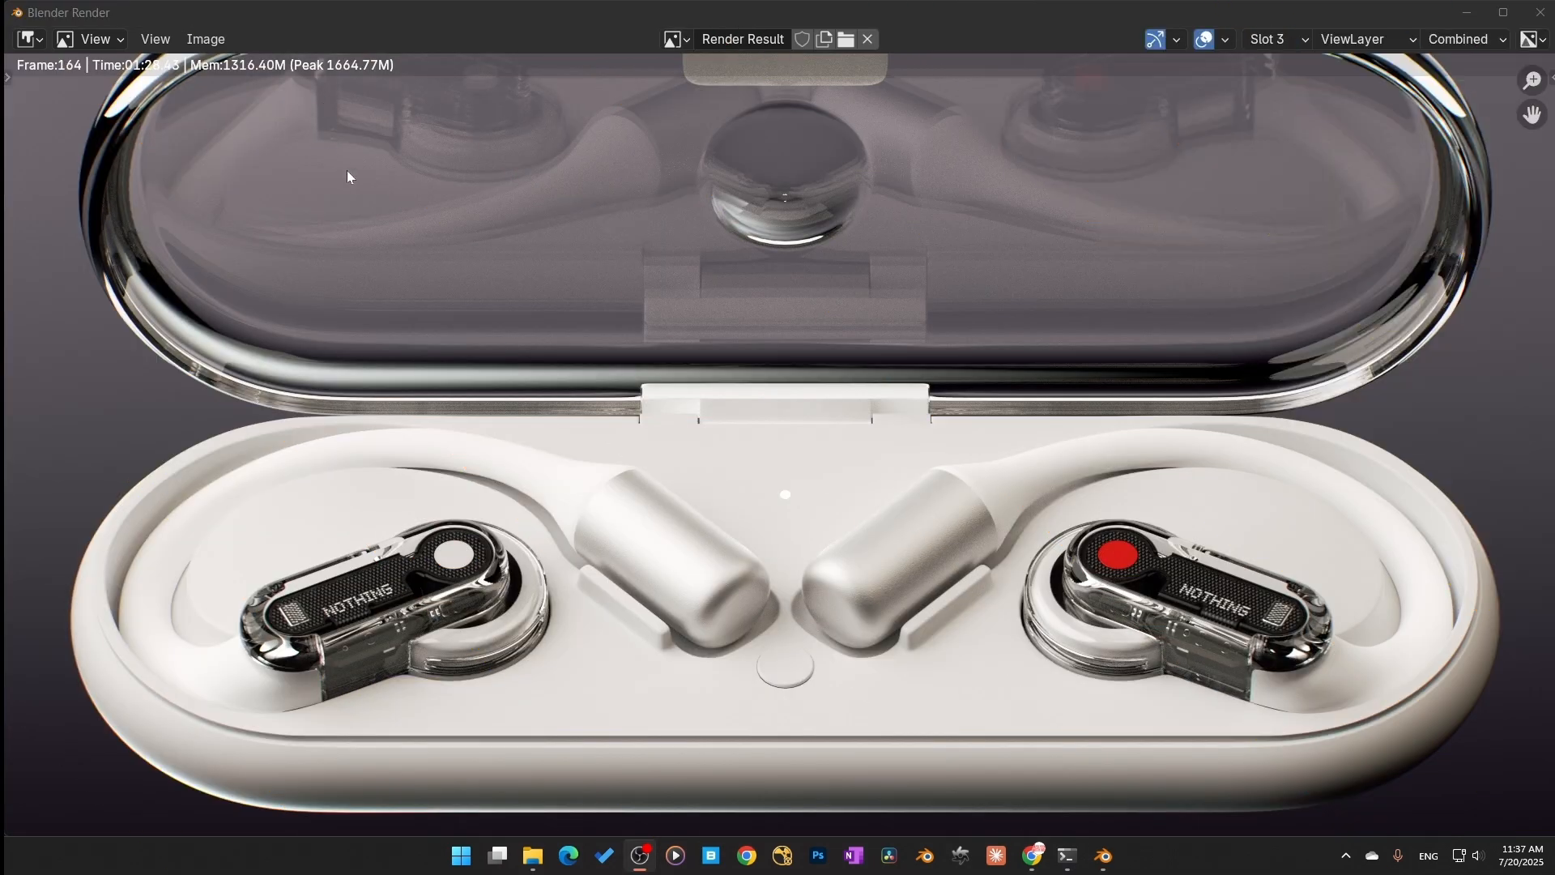
Step: Cycle through render slots 1, 2 and 3 to compare the new render against the earlier ones
left_click(353, 202)
scroll(353, 206, "down", 1)
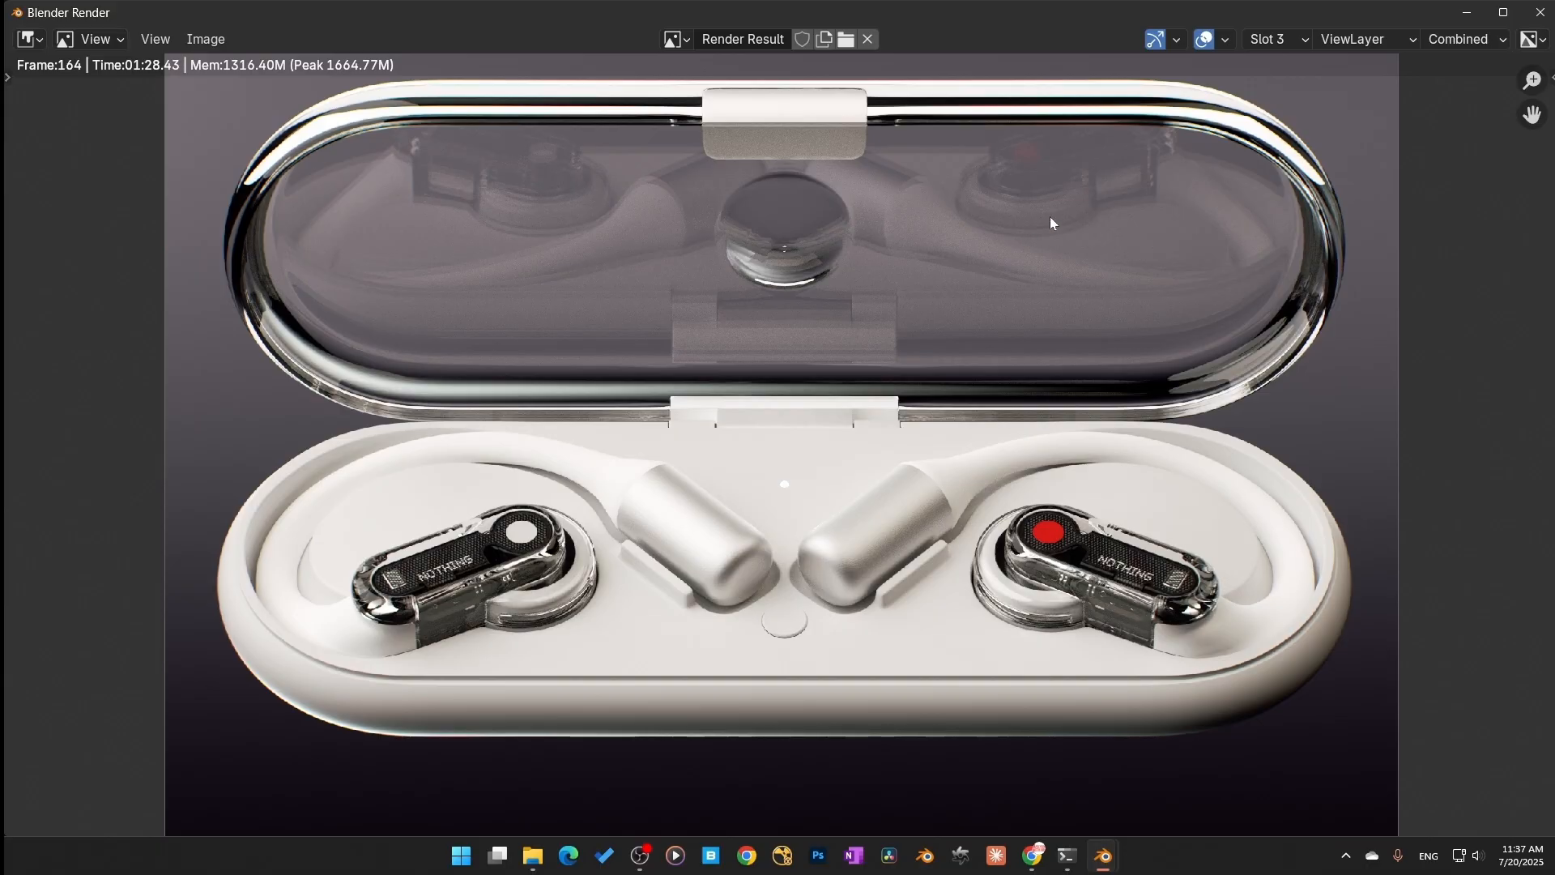
left_click(1298, 42)
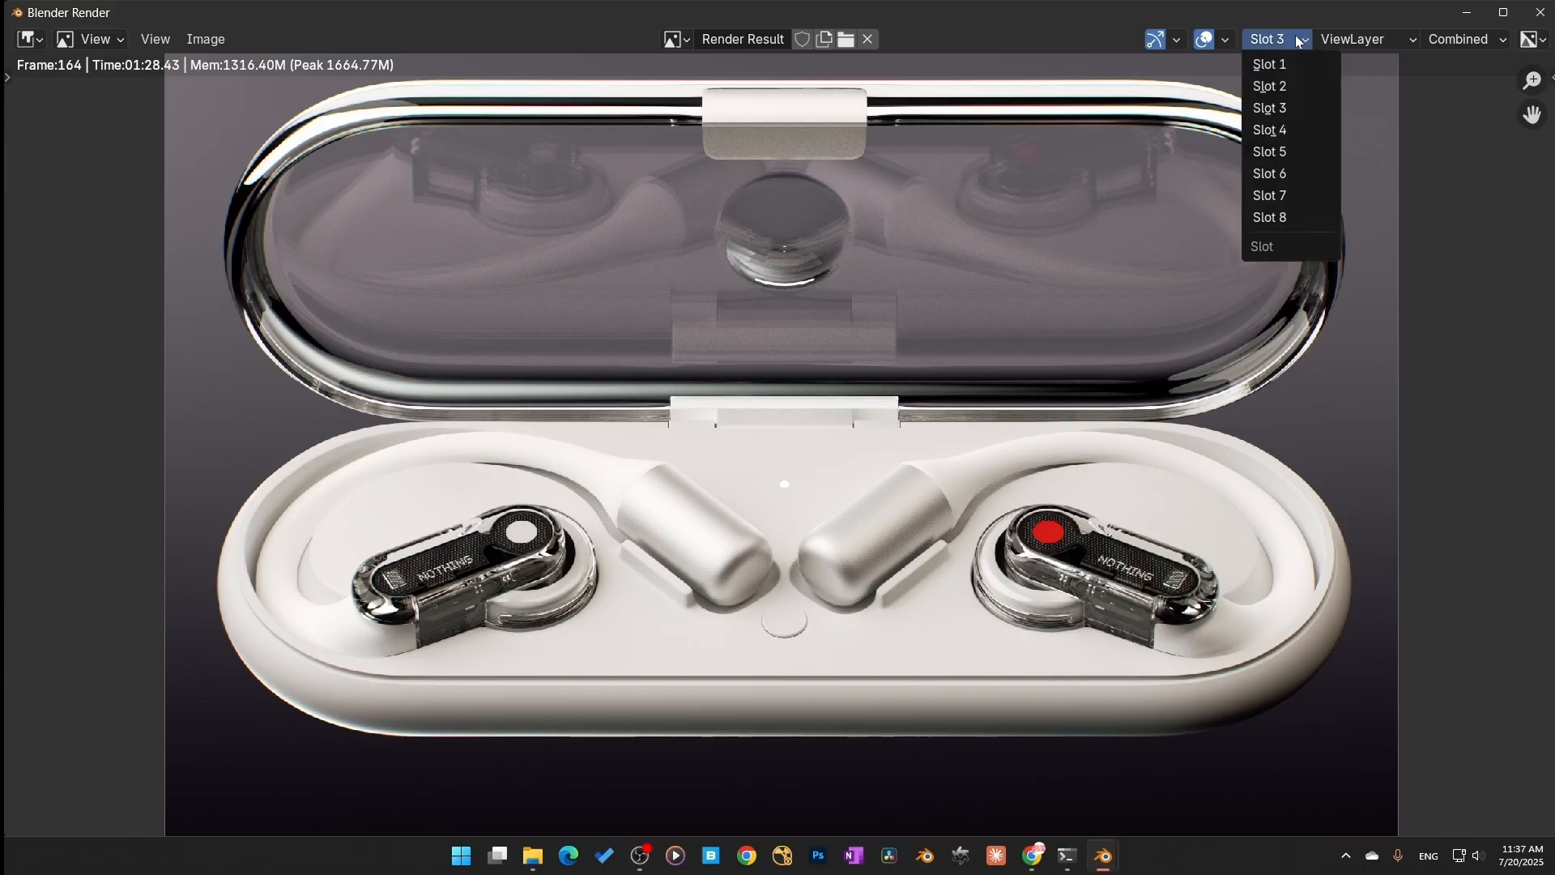
left_click(1285, 65)
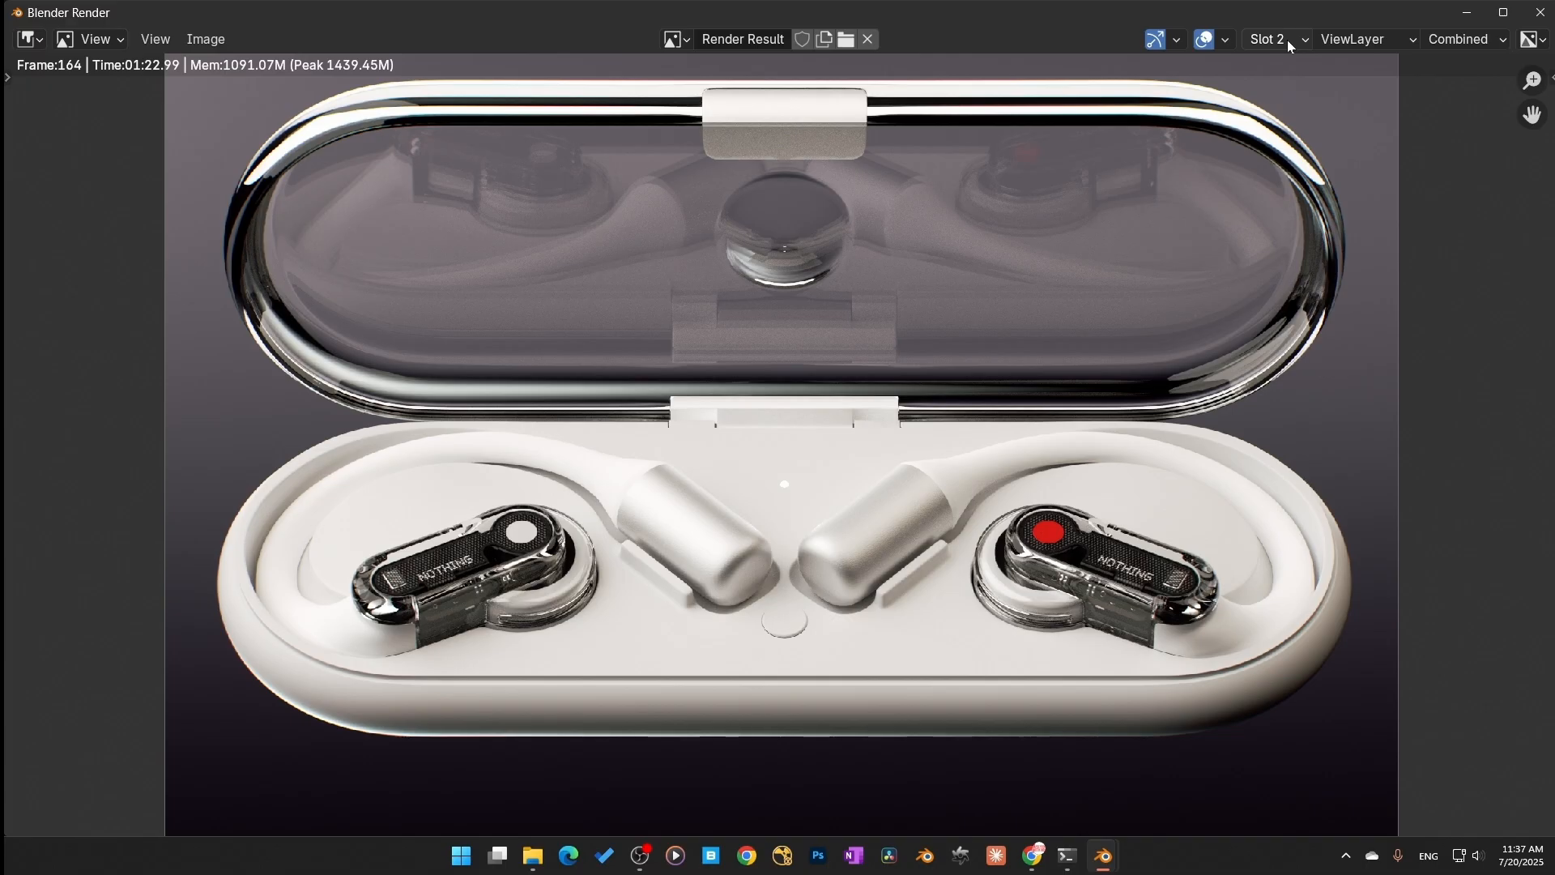
scroll(1287, 44, "down", 1, "ctrl")
scroll(1288, 43, "down", 1, "ctrl")
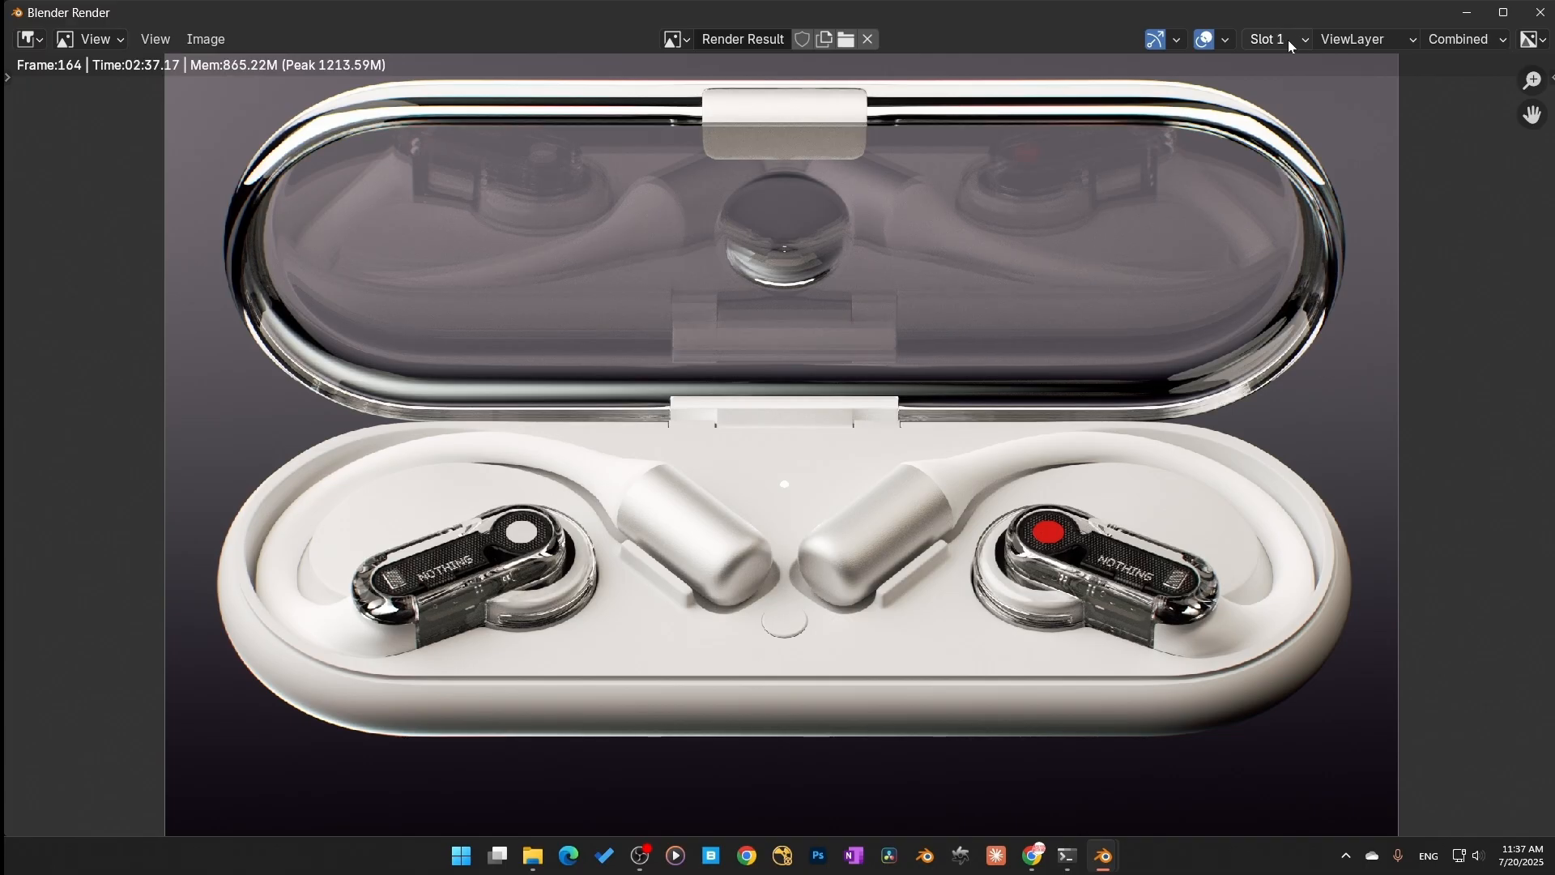
scroll(1288, 40, "up", 1, "ctrl")
scroll(1287, 41, "down", 1, "ctrl")
scroll(1288, 40, "up", 1, "ctrl")
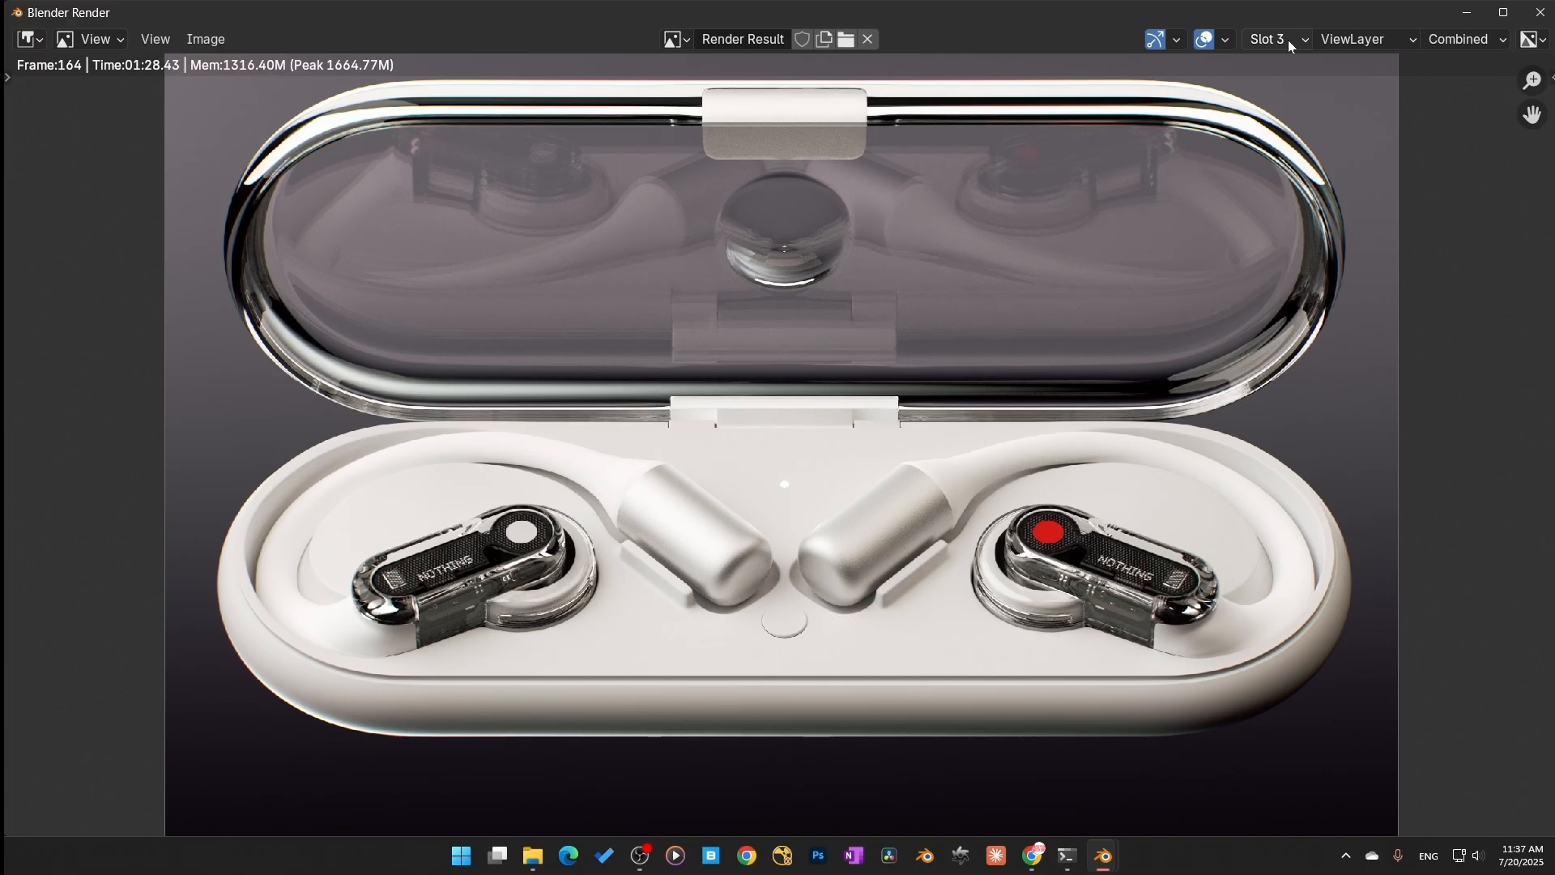
scroll(1288, 40, "down", 1, "ctrl")
scroll(1288, 40, "up", 1, "ctrl")
scroll(1287, 41, "down", 1, "ctrl")
scroll(1288, 41, "up", 1, "ctrl")
scroll(1287, 41, "down", 1, "ctrl")
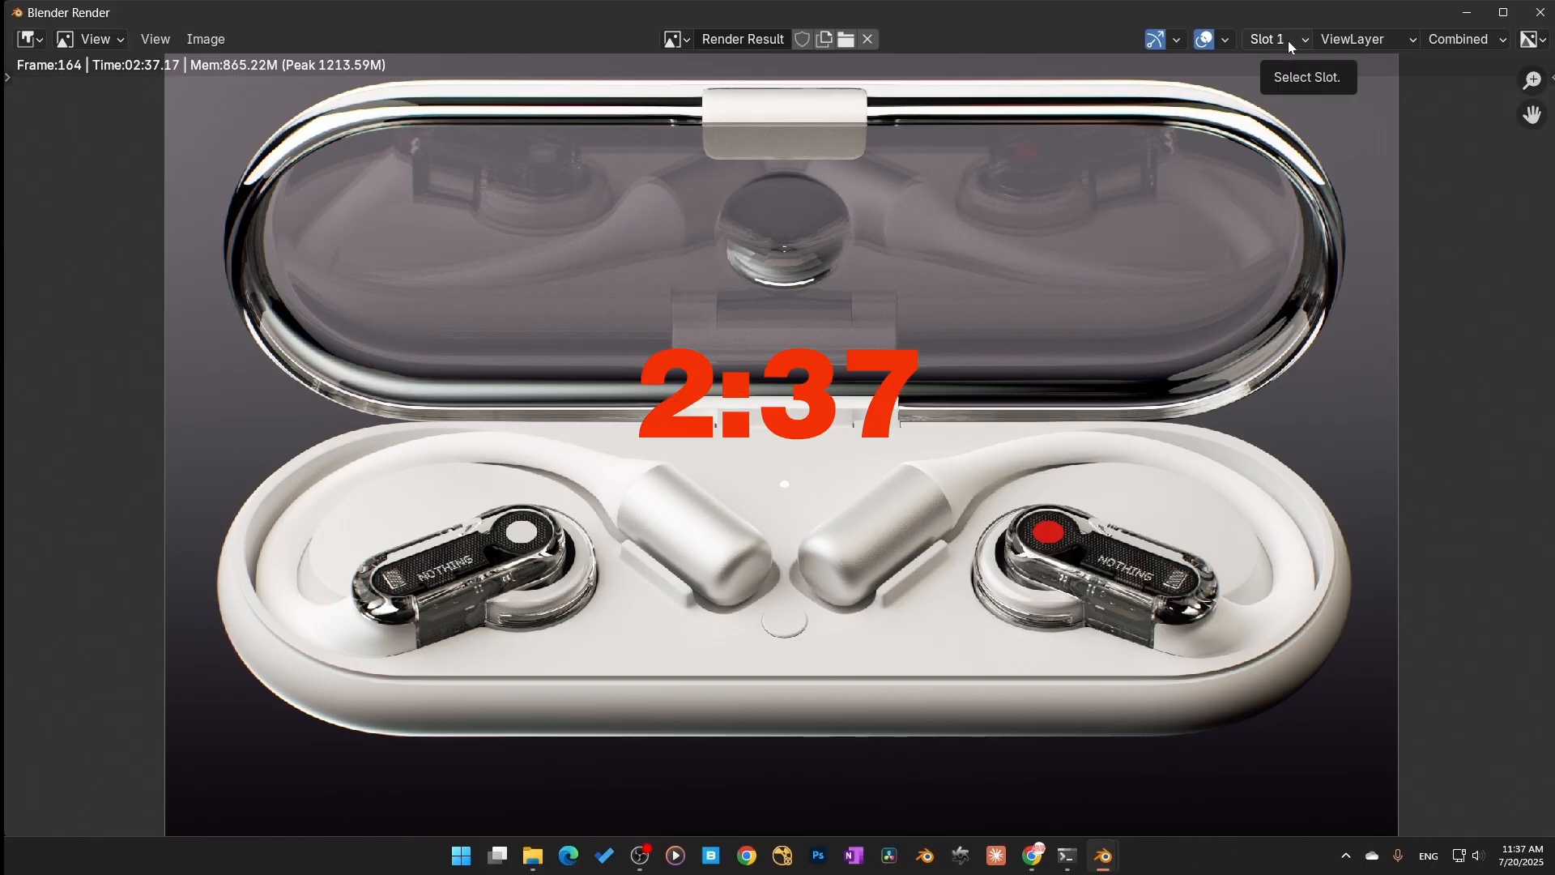
scroll(1288, 40, "up", 1, "ctrl")
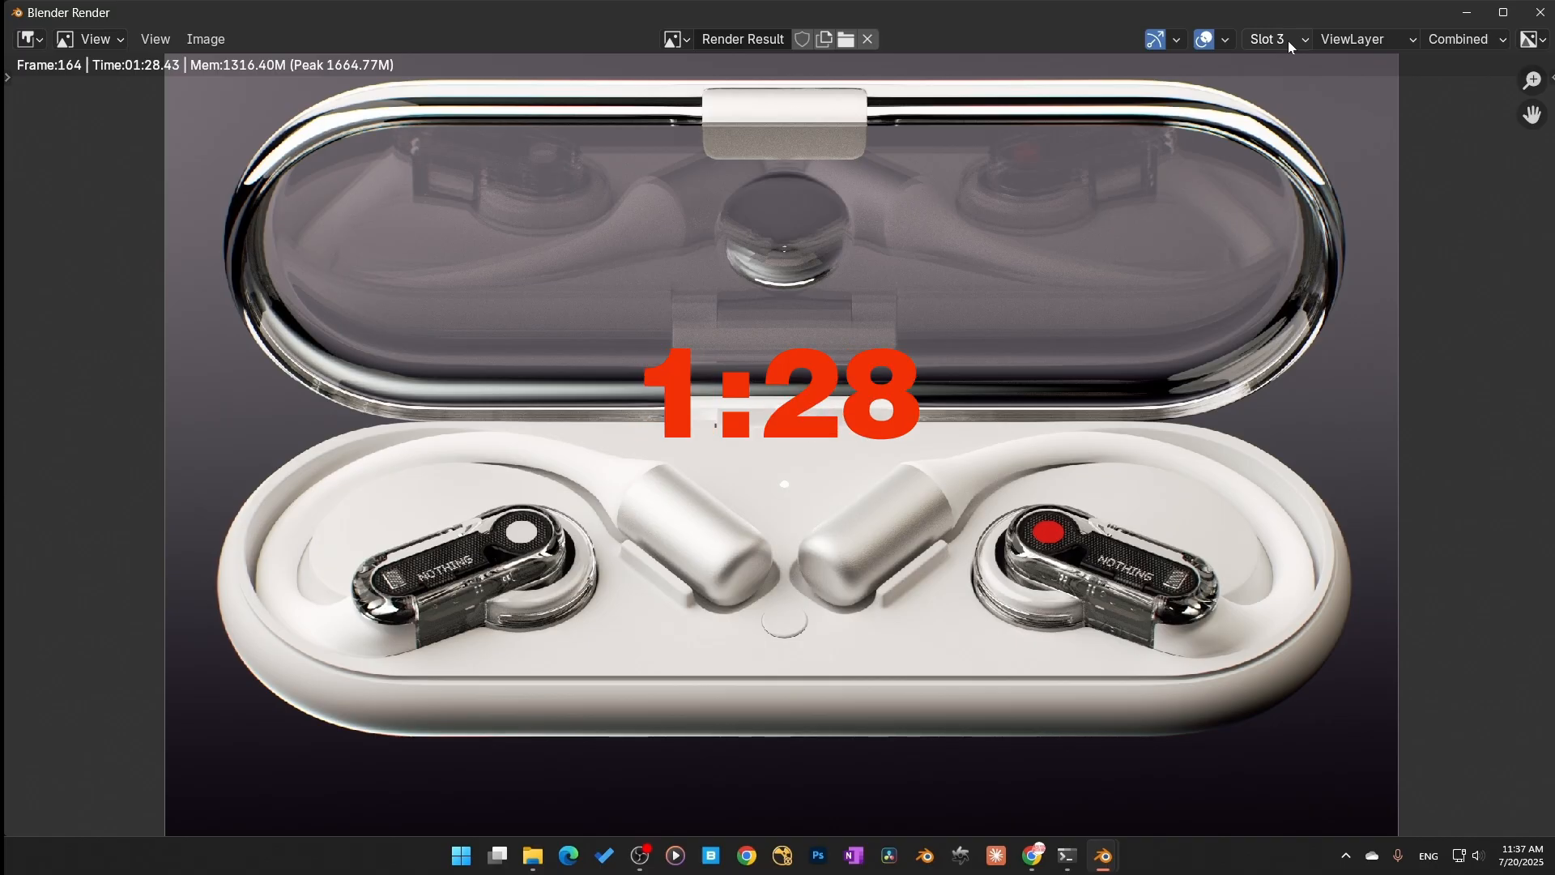
Step: Toggle repeatedly between render slots 1 and 3 on the denoised pass to compare them
key("j")
key("j")
key("j")
key("j")
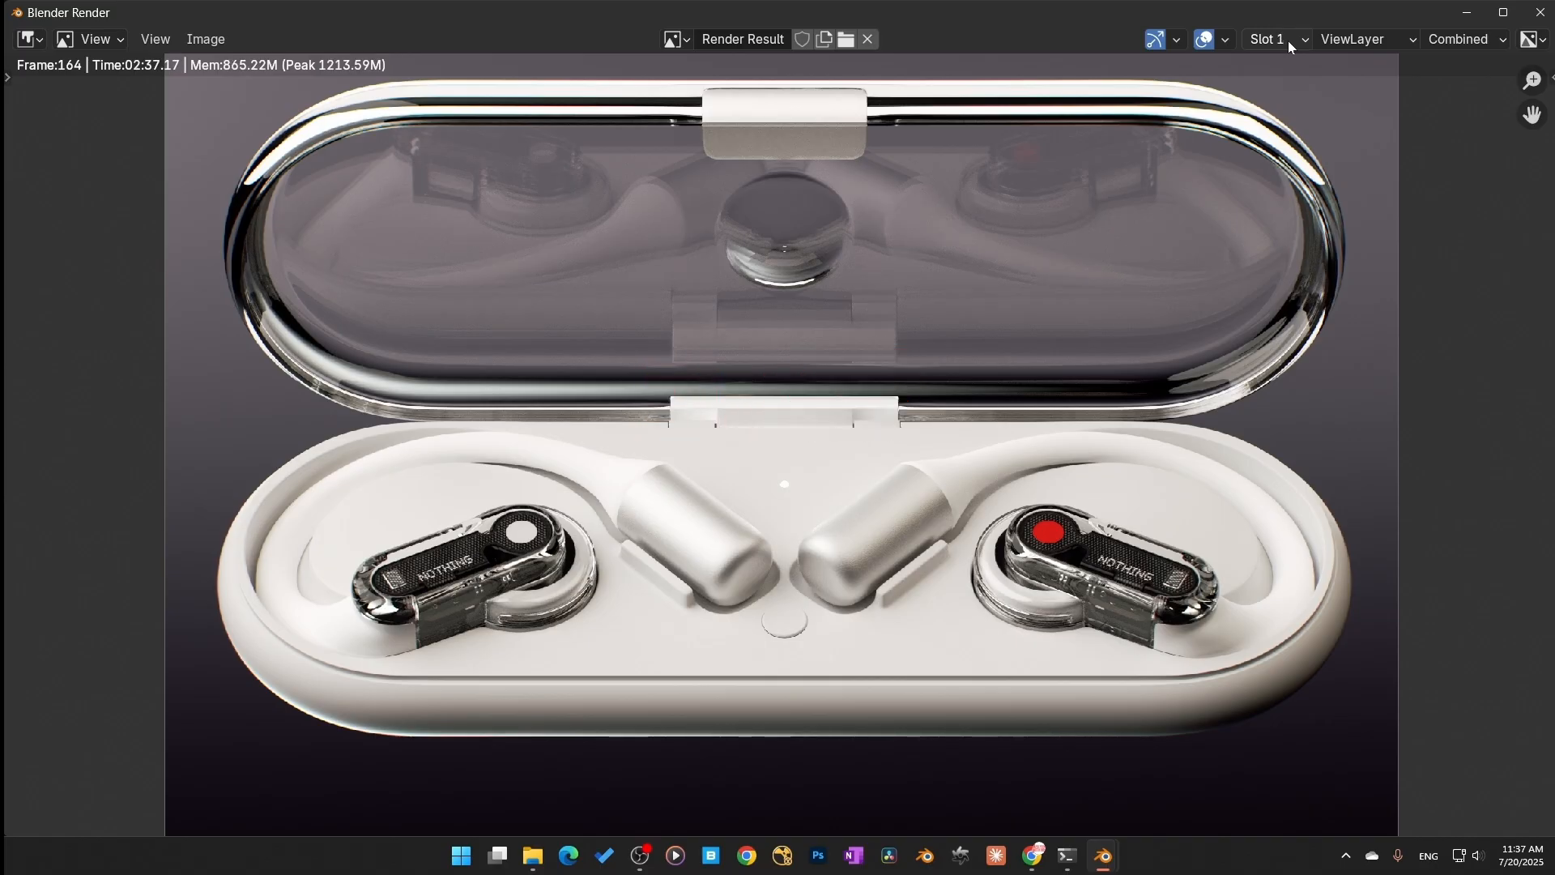
key("j")
key("j")
key("j")
key("j")
key("j")
key("j")
key("j")
key("j")
key("j")
key("j")
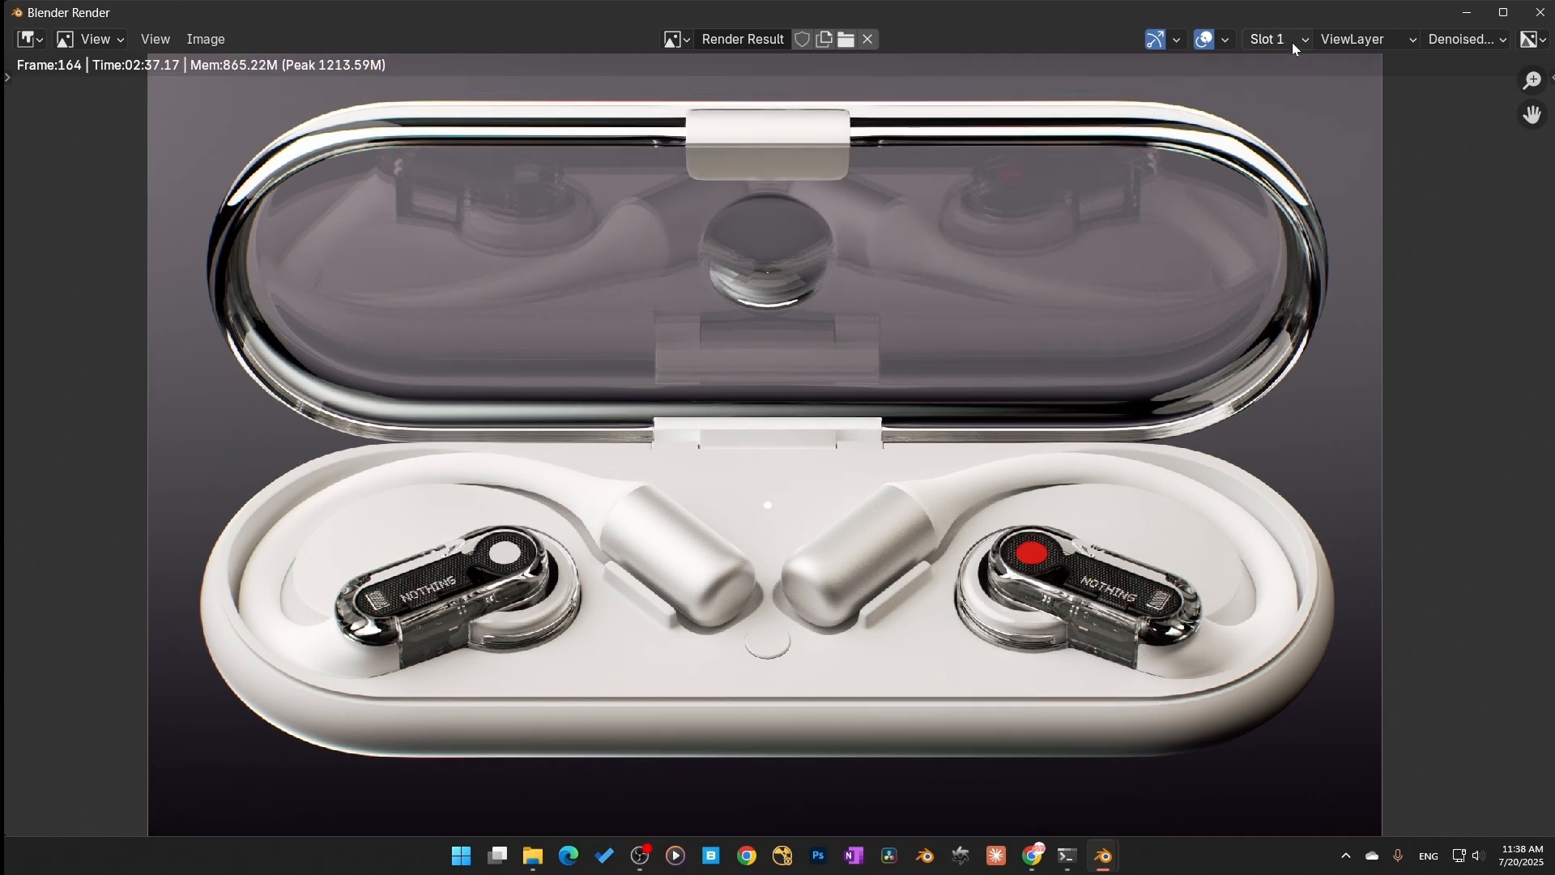
key("j")
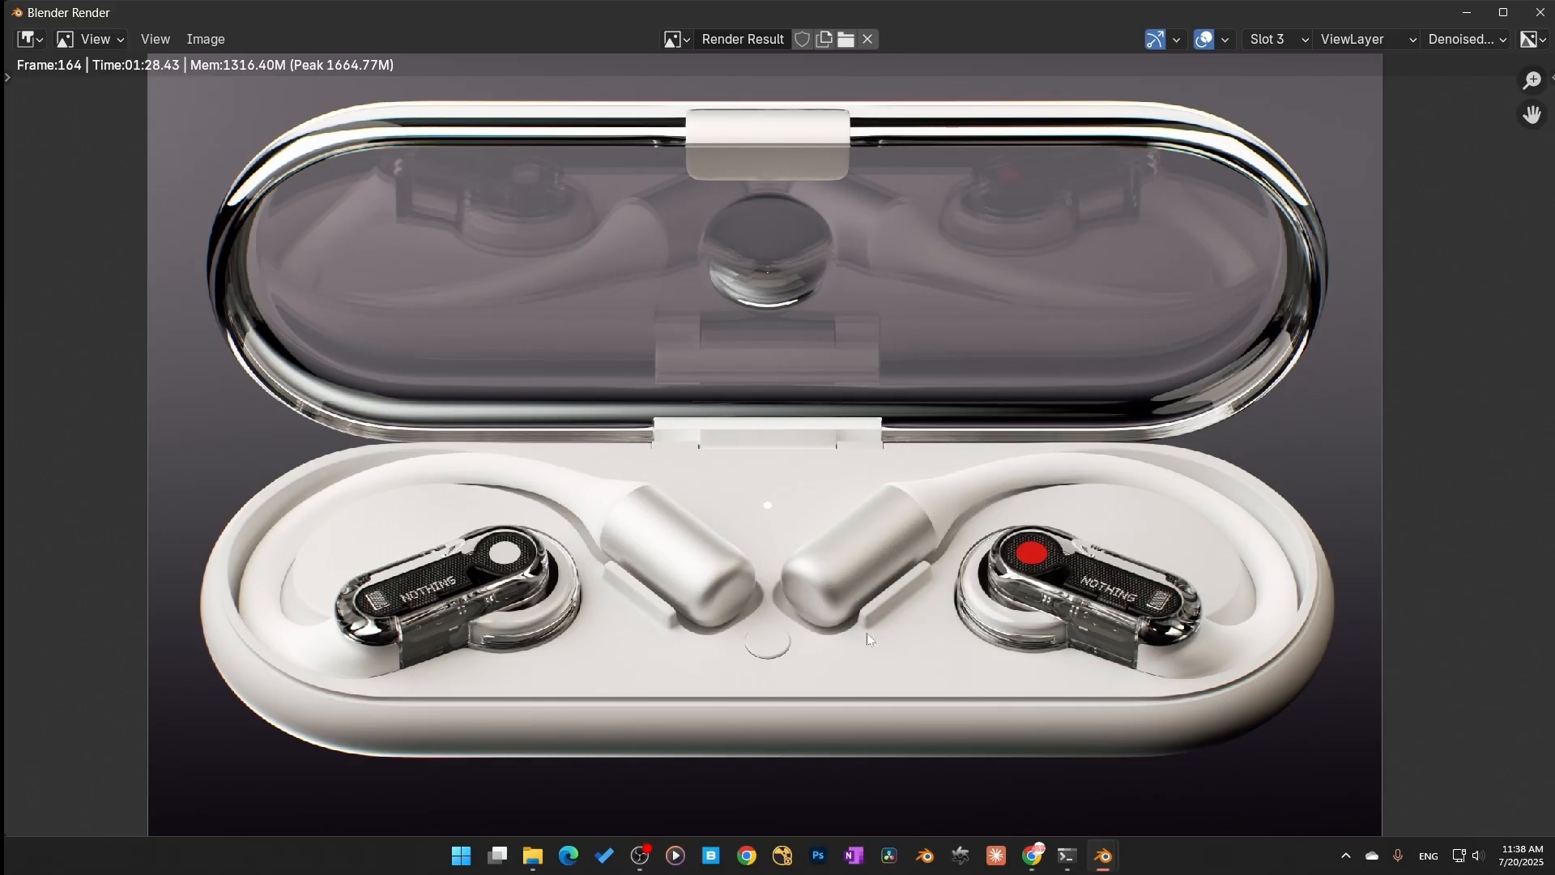
Step: Zoom in on the slot 3 render to inspect the earbuds and case, then zoom back out
scroll(866, 634, "up", 3)
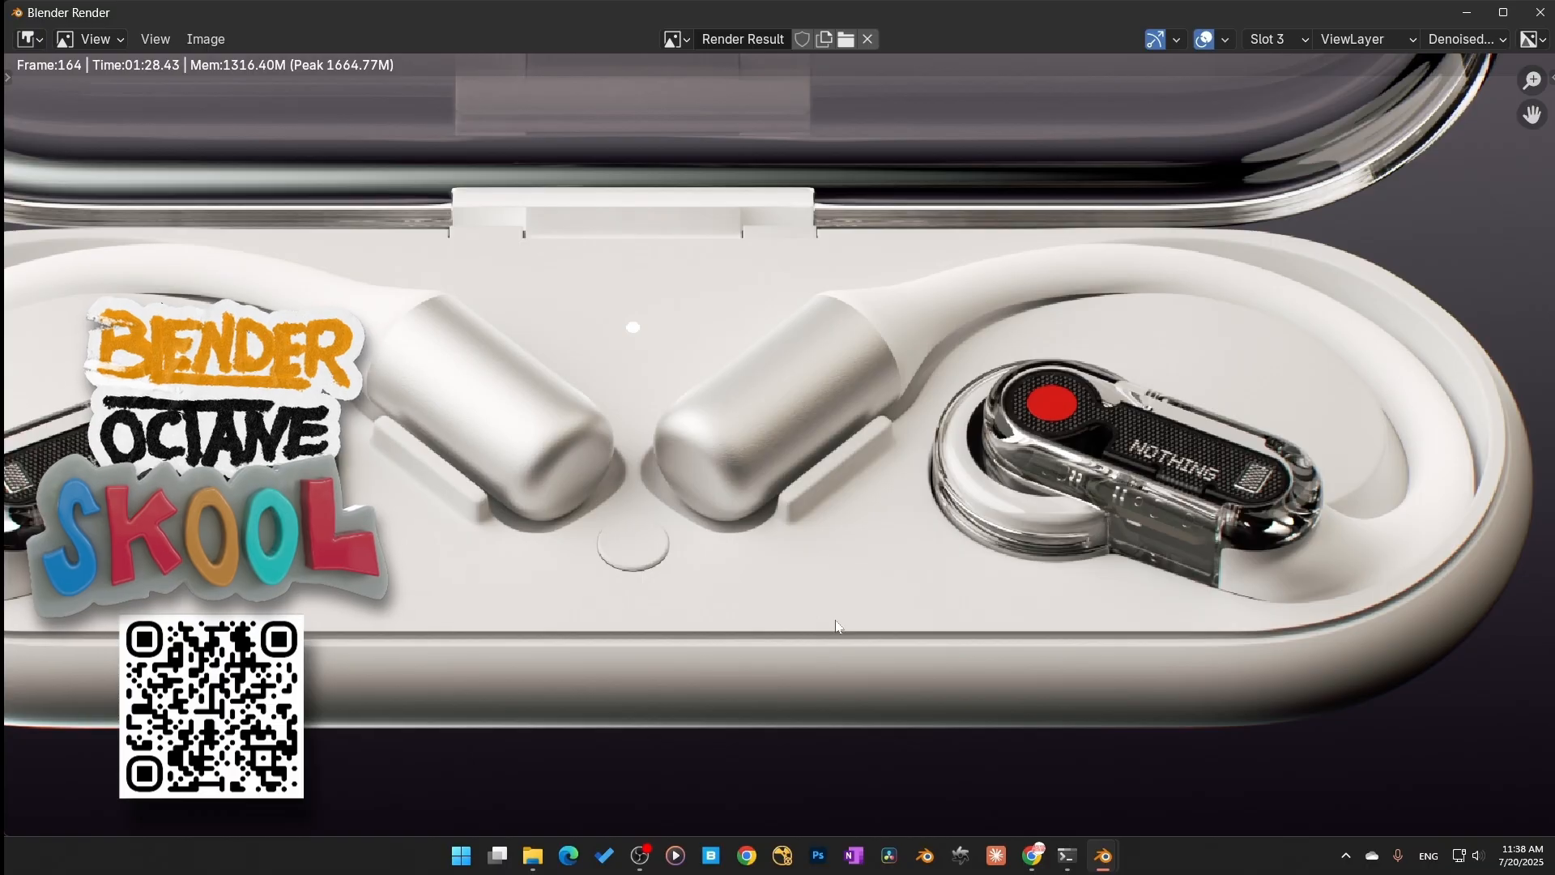
scroll(829, 594, "down", 2)
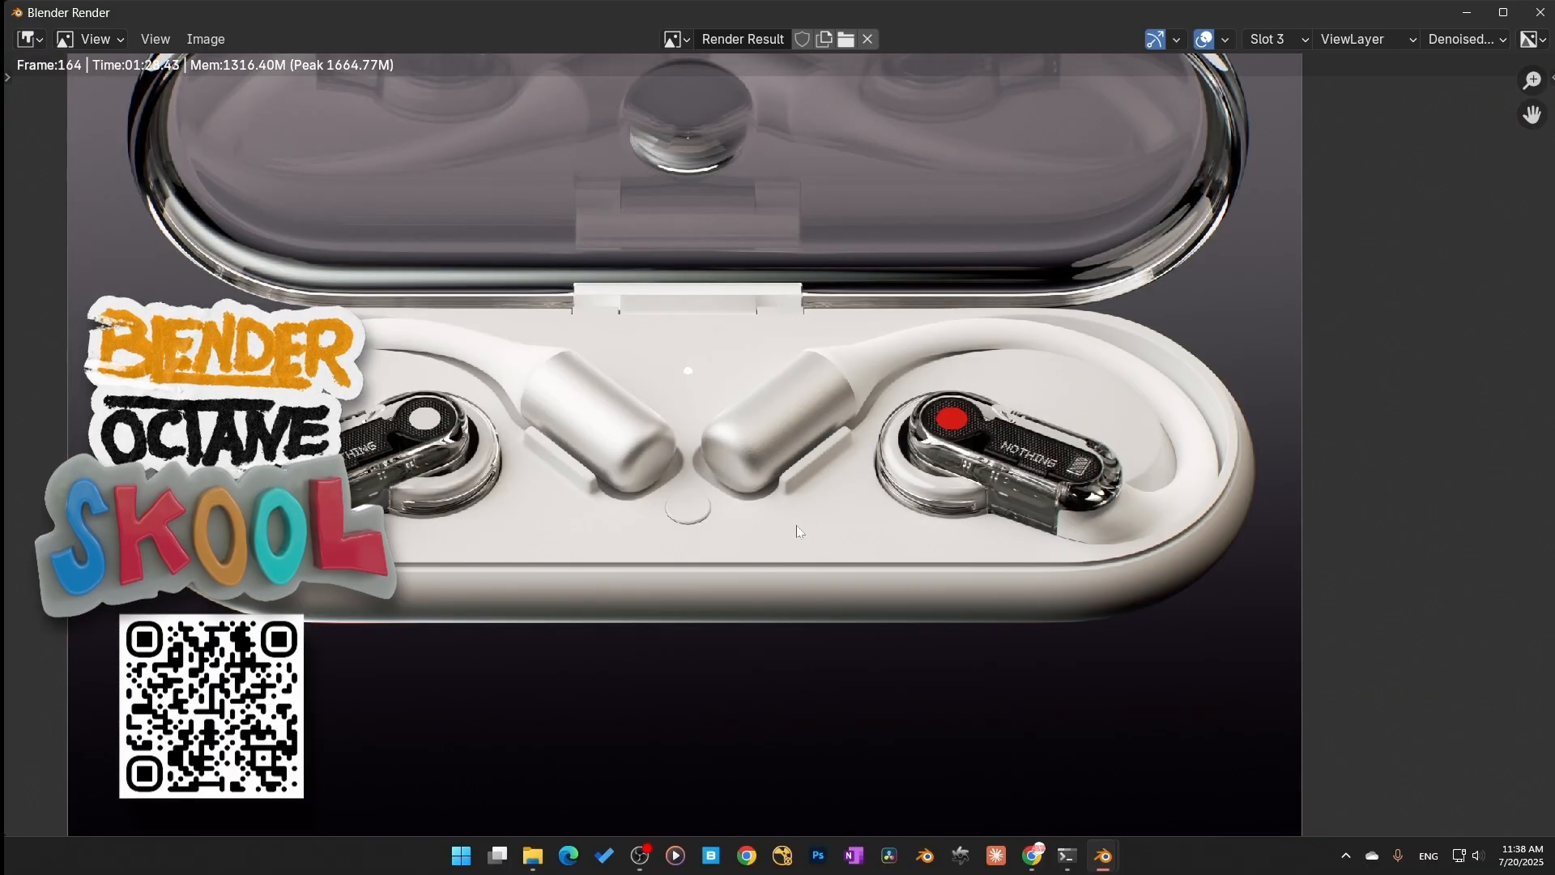
scroll(795, 514, "down", 1)
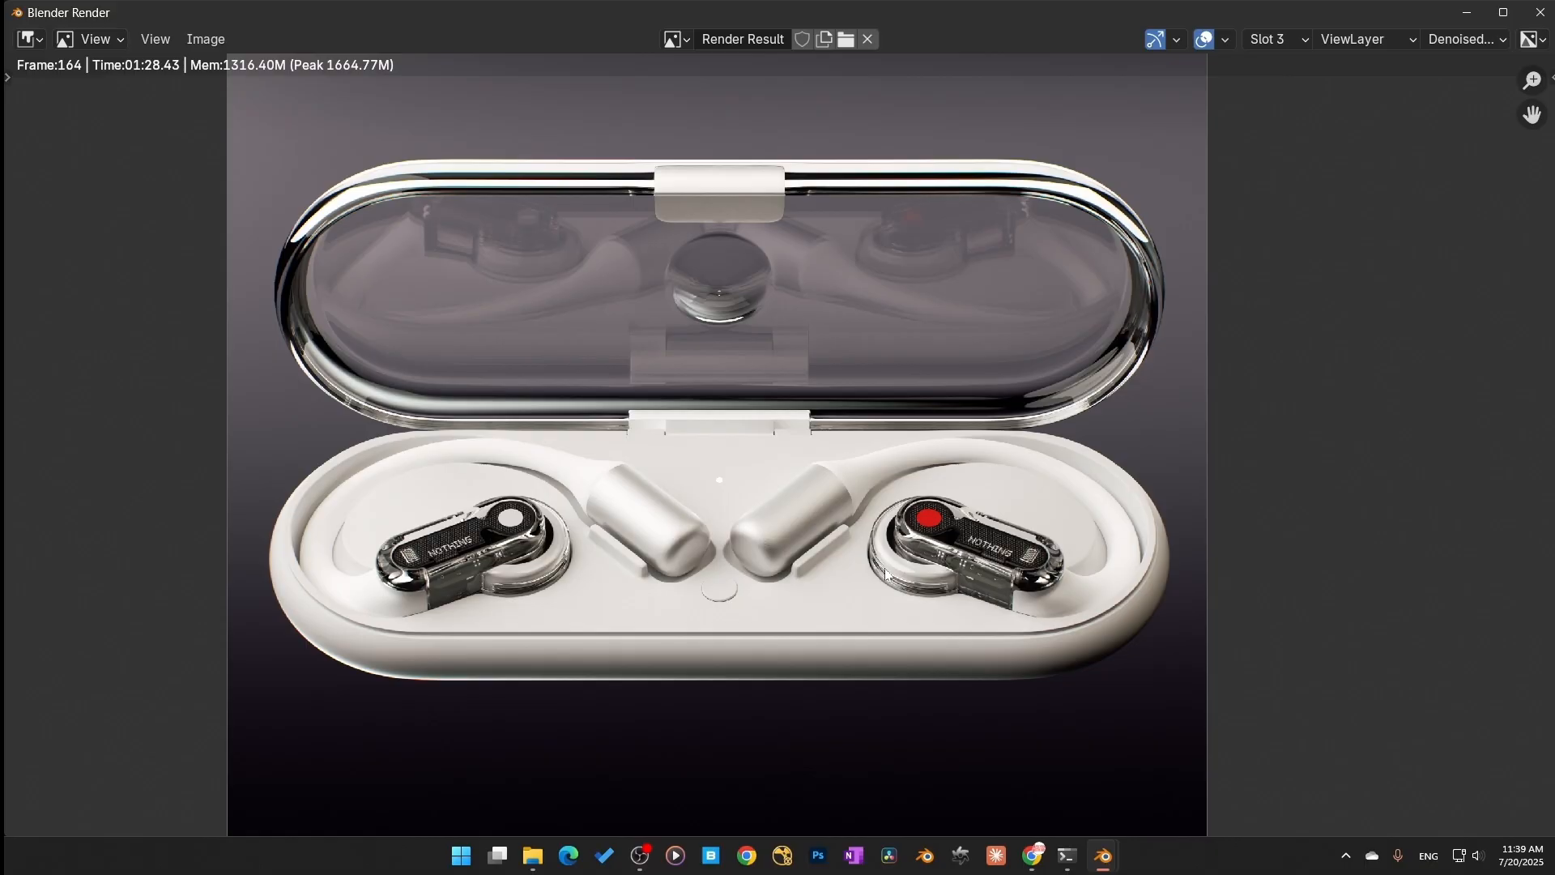
scroll(684, 523, "down", 1)
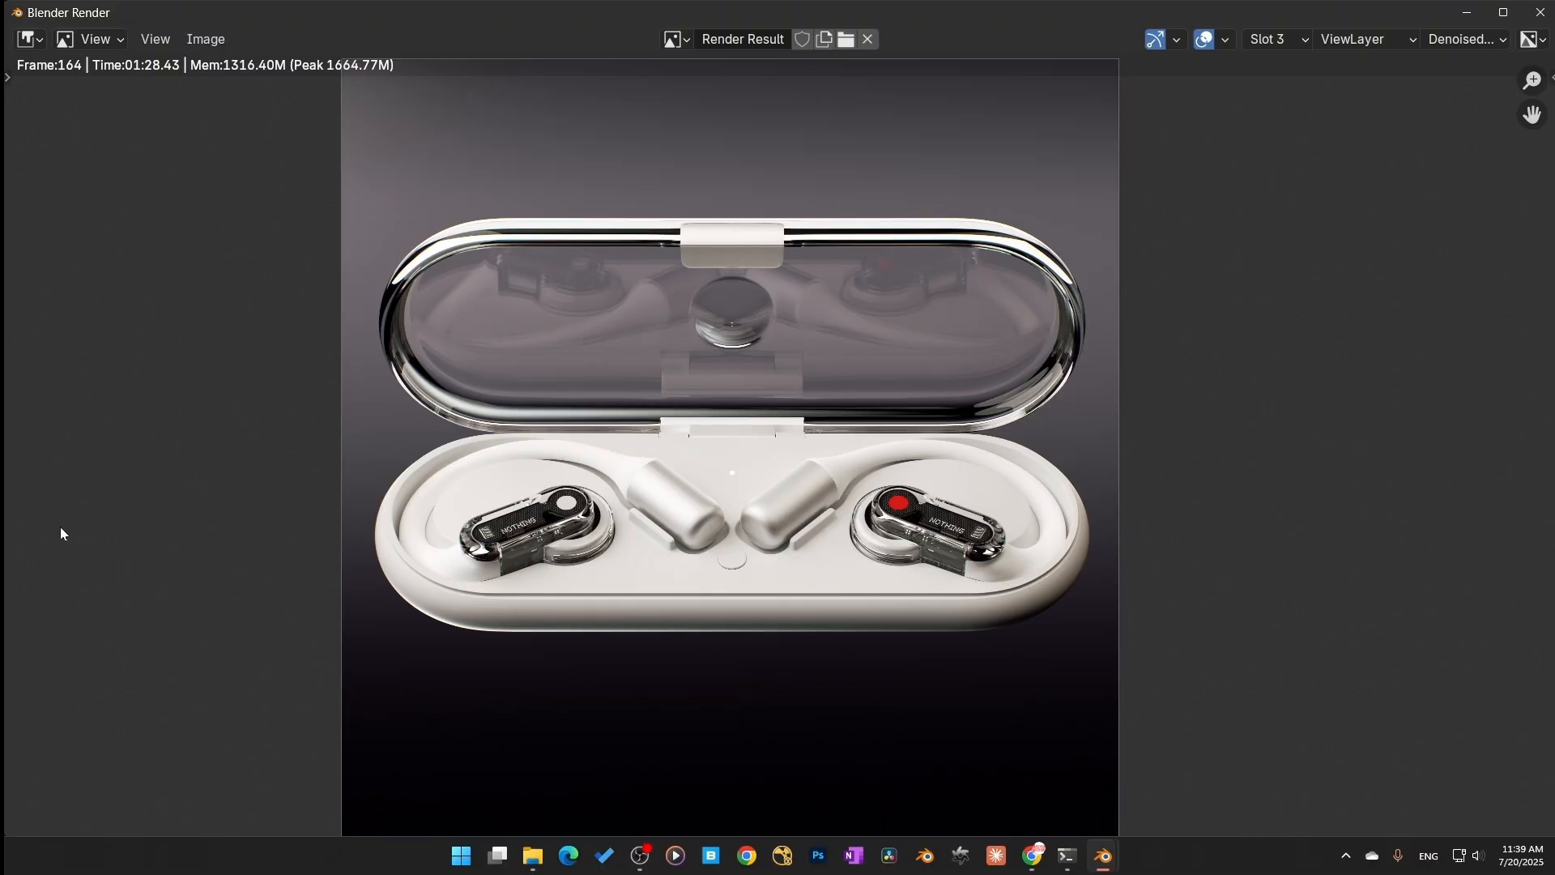
scroll(721, 575, "up", 1)
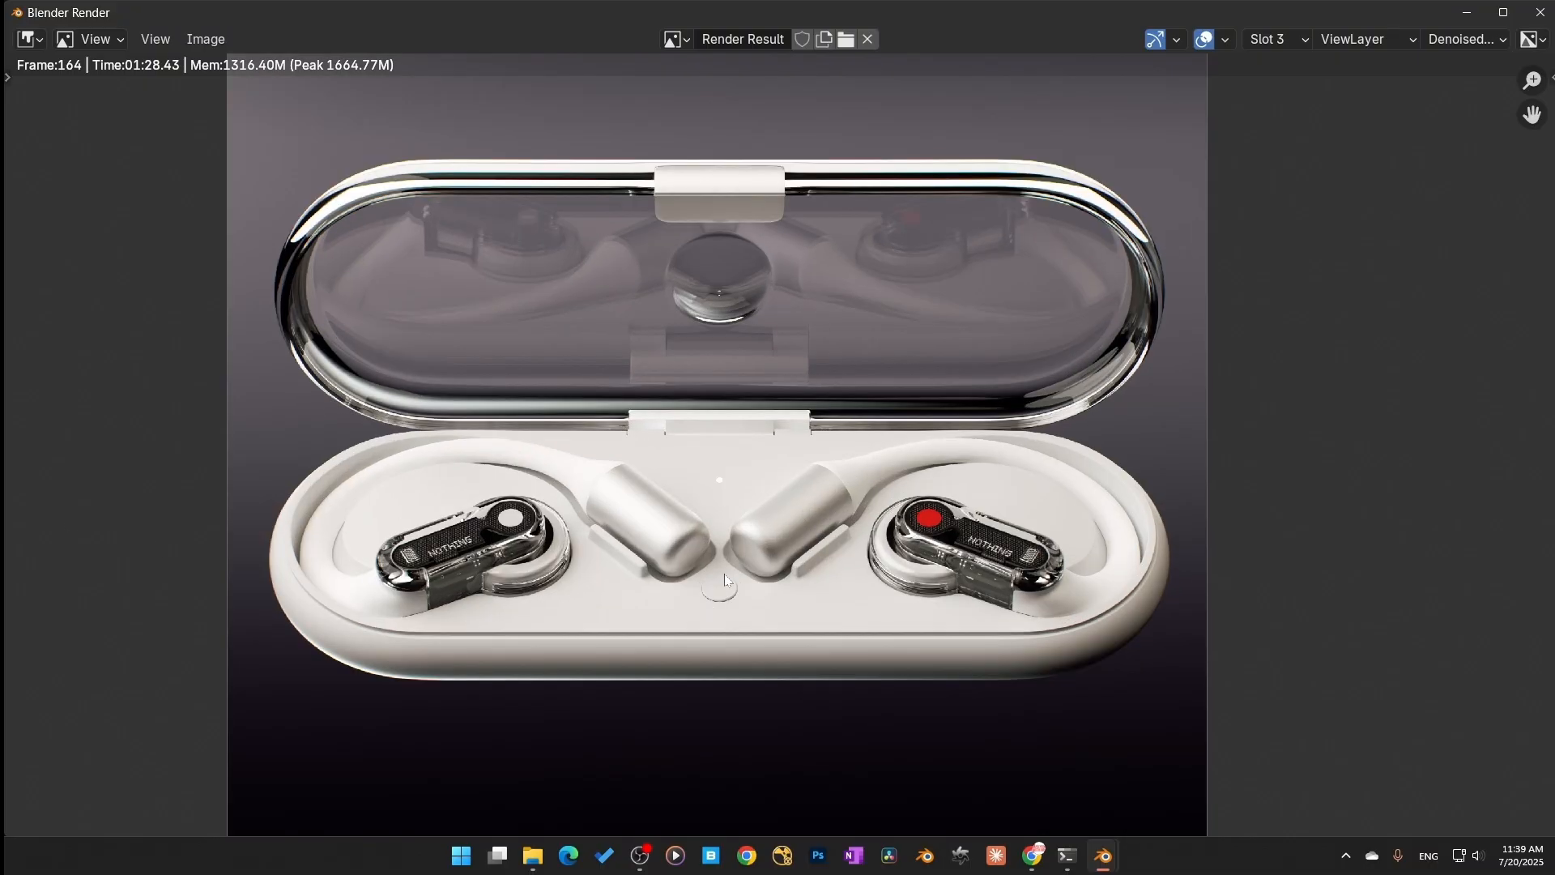